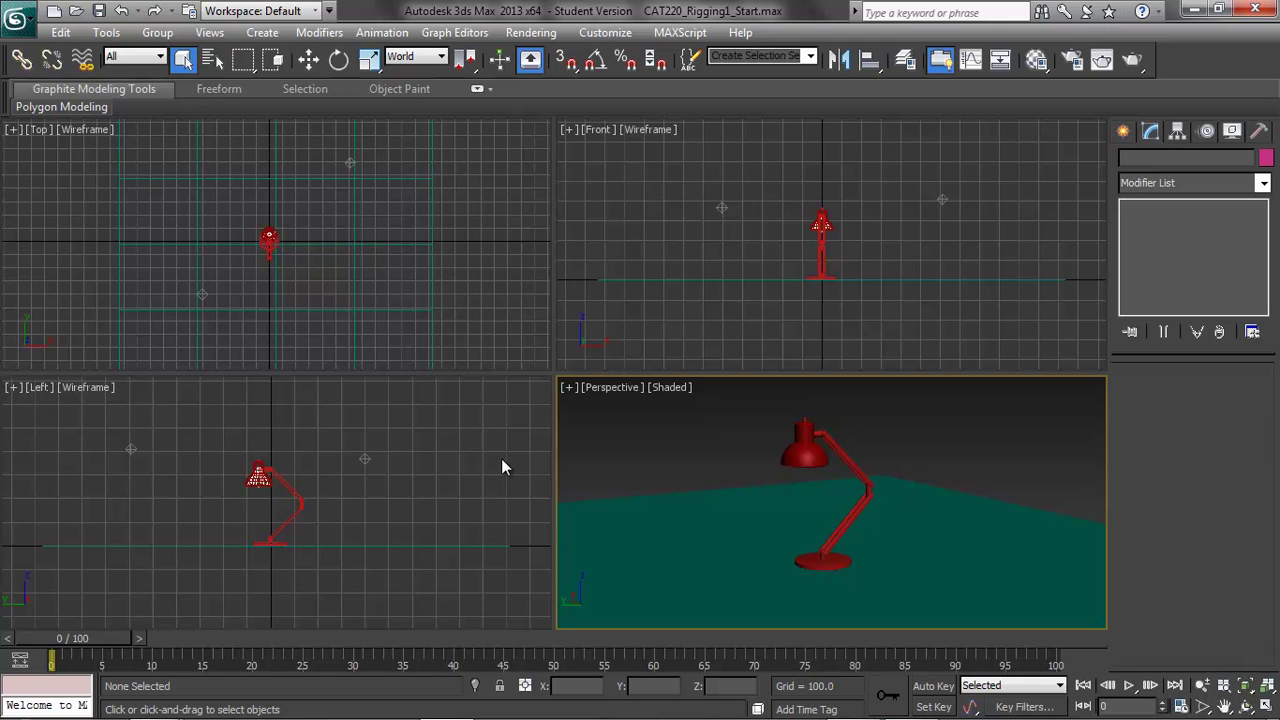
Show the Left viewport maximized with the whole lamp in frame and its grid hidden.
click(366, 457)
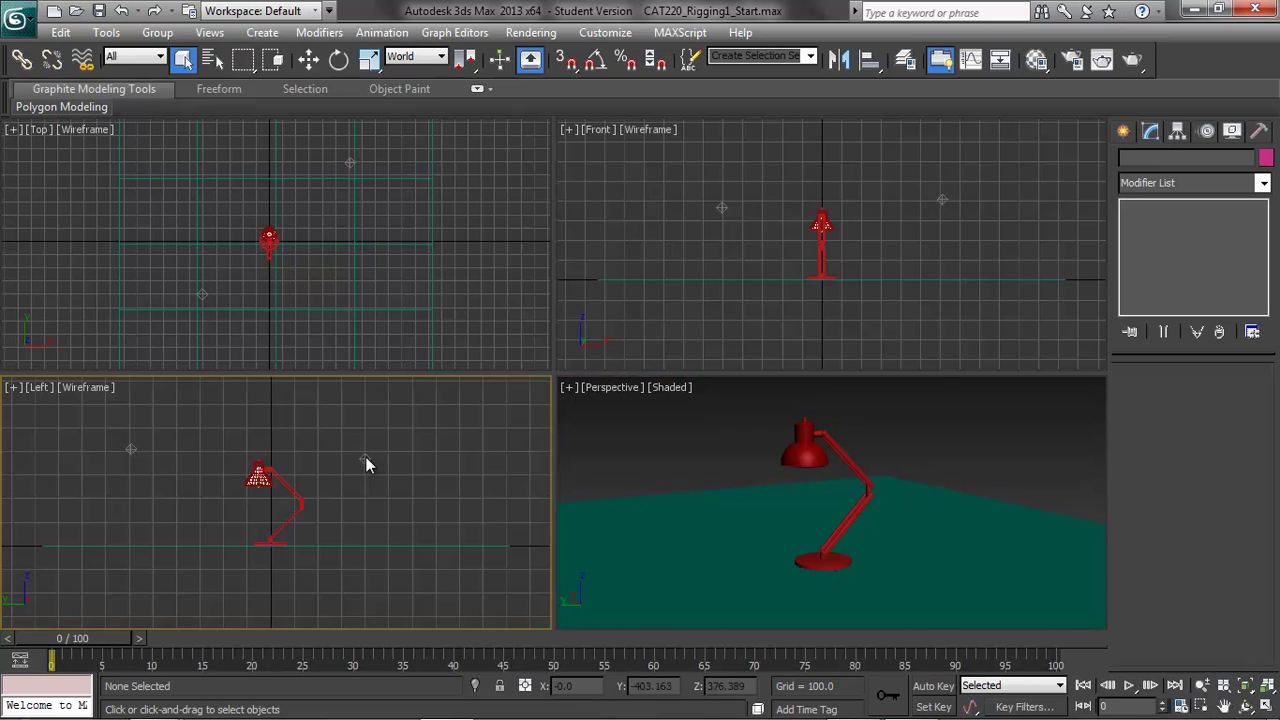
drag(333, 428, 421, 558)
click(725, 540)
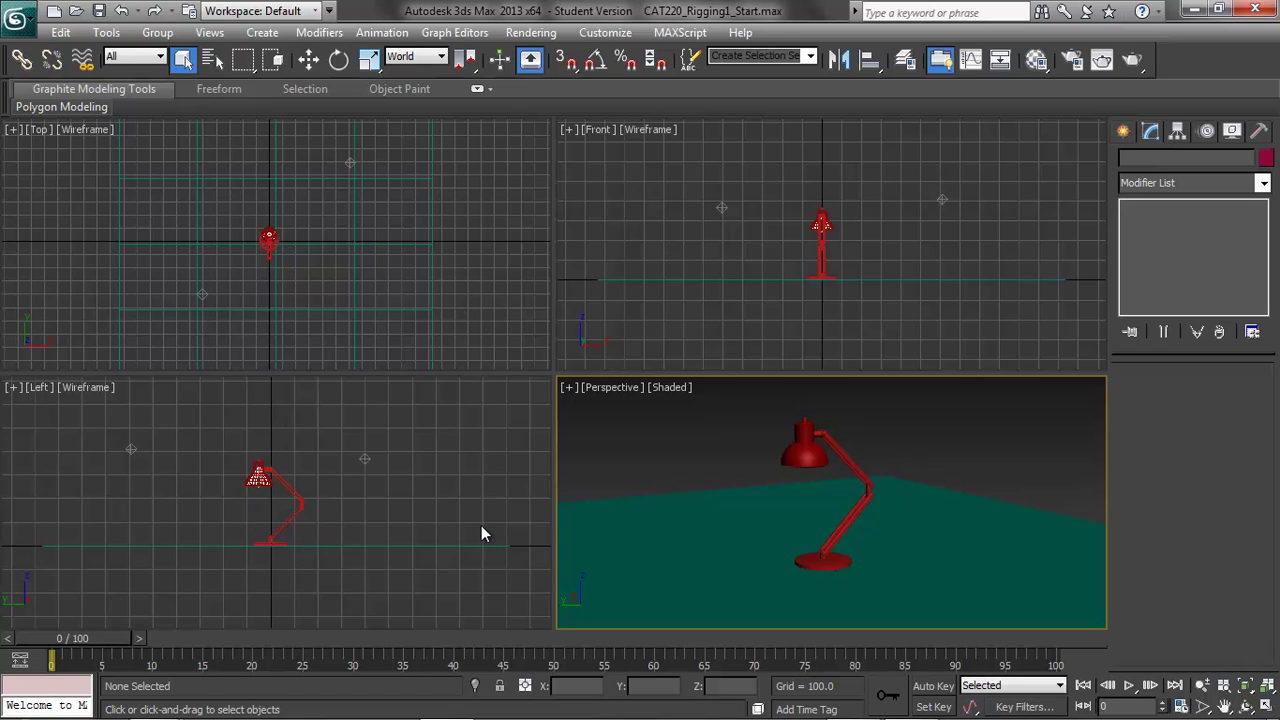
scroll(426, 503, down, 2)
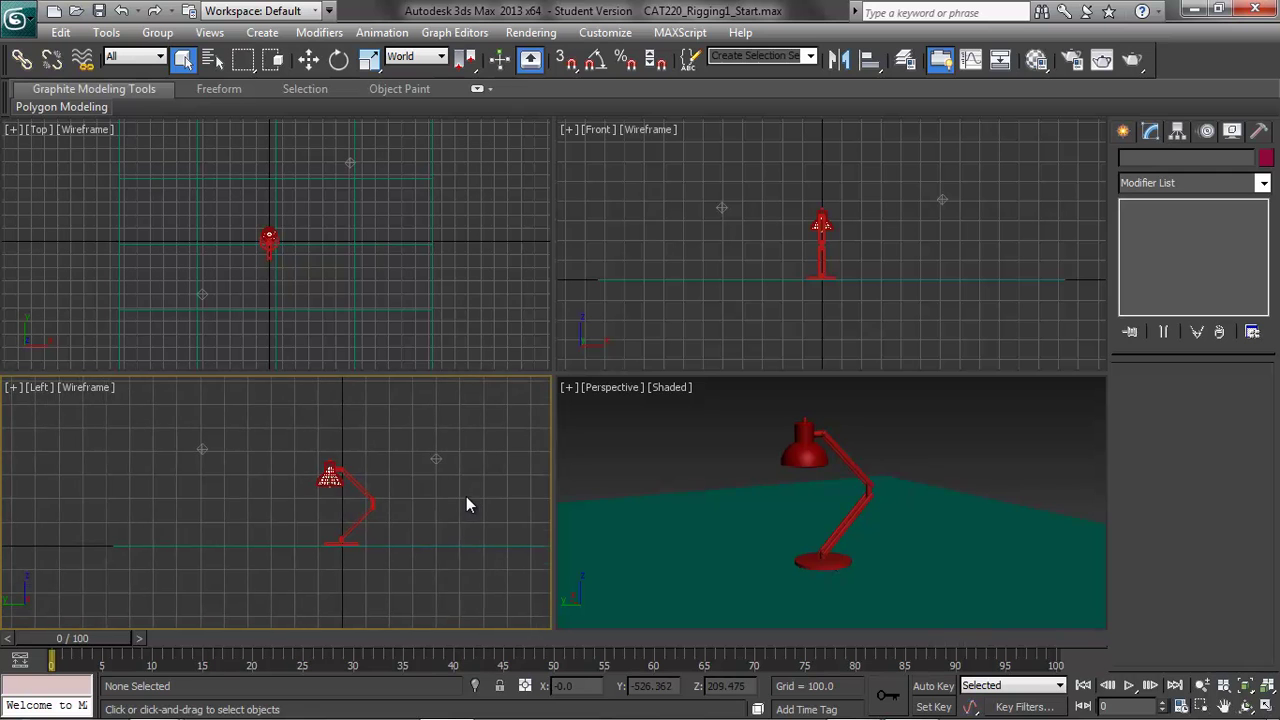
scroll(466, 496, up, 5)
scroll(507, 456, up, 2)
middle_drag(507, 456, 408, 456)
scroll(410, 457, down, 2)
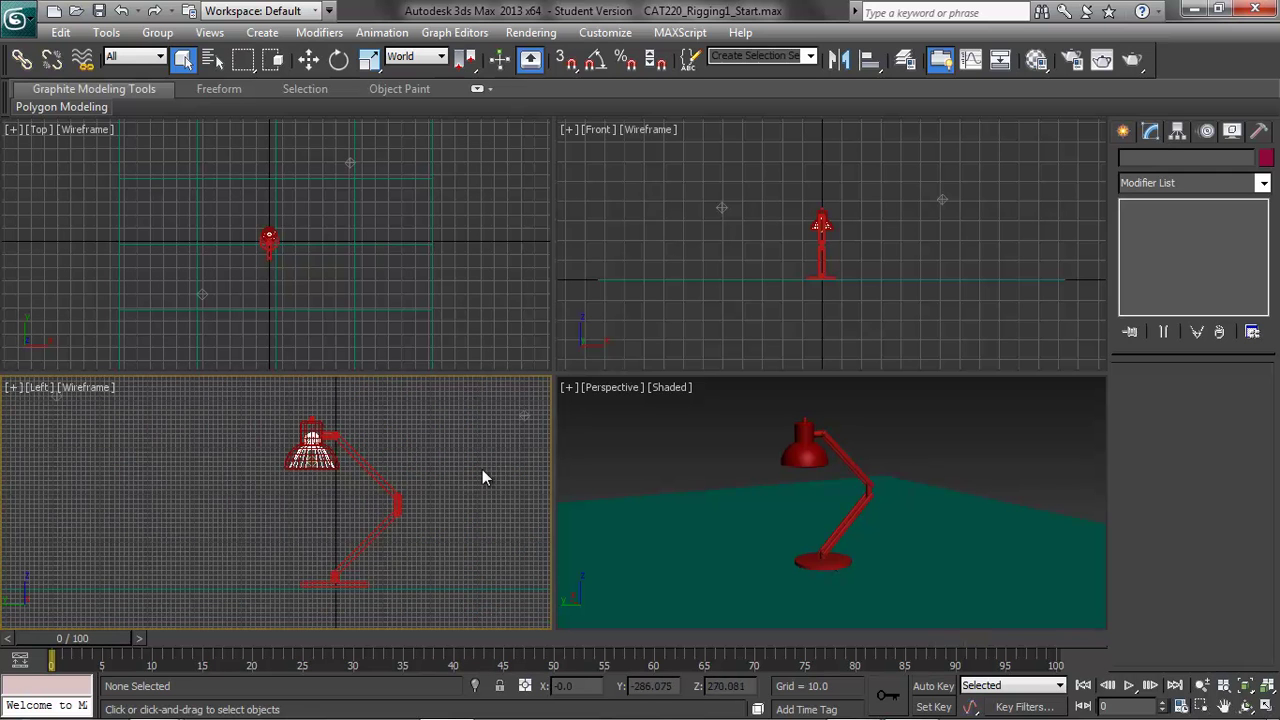
click(1267, 706)
middle_drag(867, 497, 794, 440)
scroll(766, 503, up, 2)
key(g)
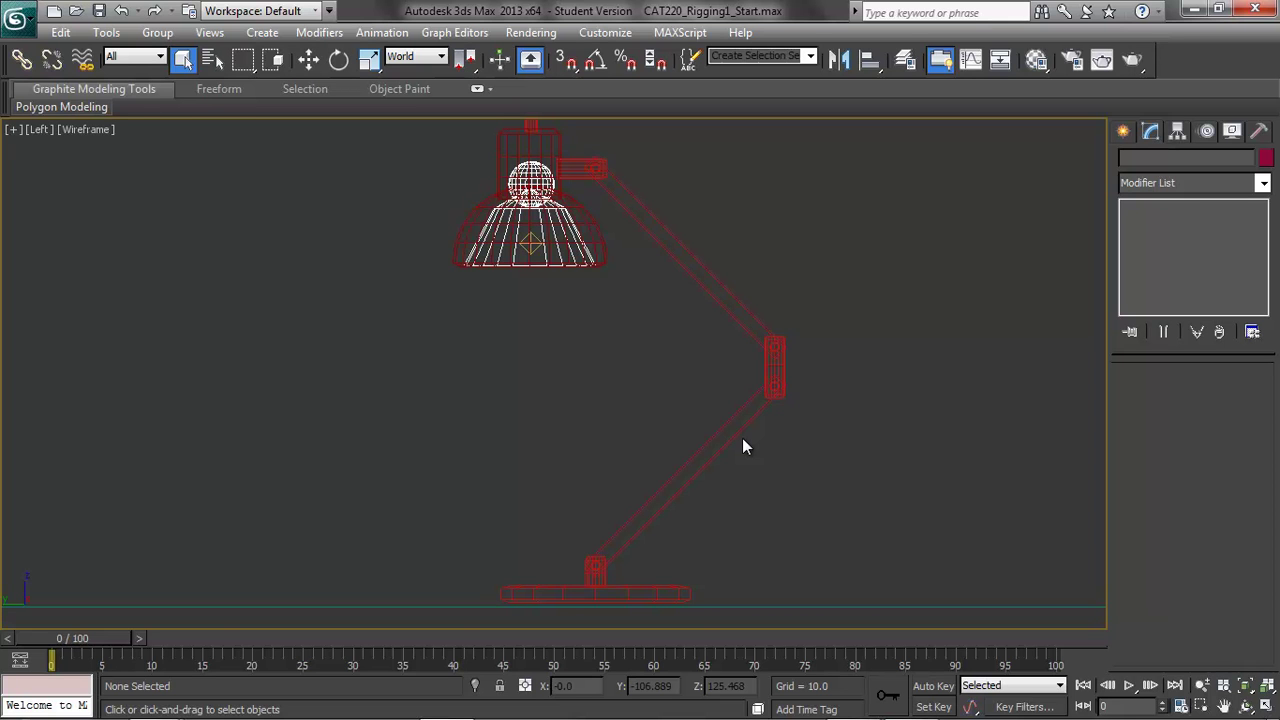
Examine the parts of the elbow joint by selecting the elbow body, its upper pin and its lower pin.
scroll(611, 331, up, 2)
scroll(611, 331, down, 2)
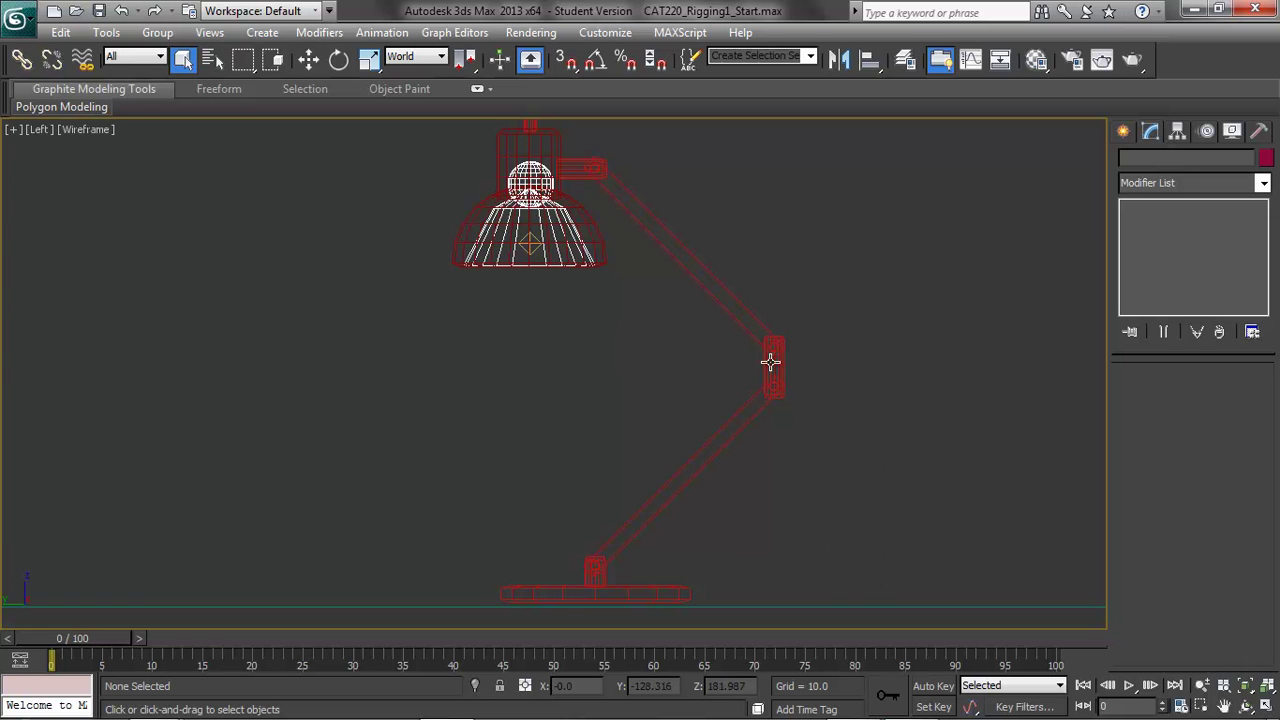
scroll(870, 488, up, 2)
scroll(867, 490, up, 3)
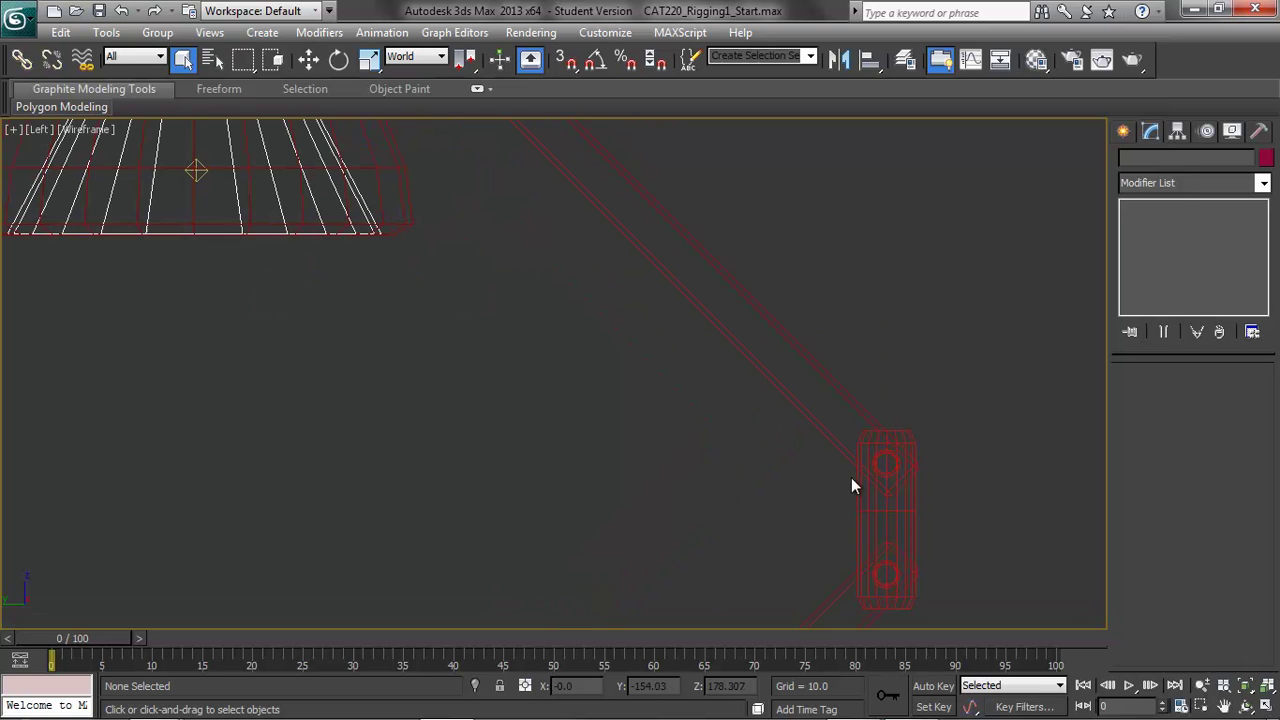
click(886, 517)
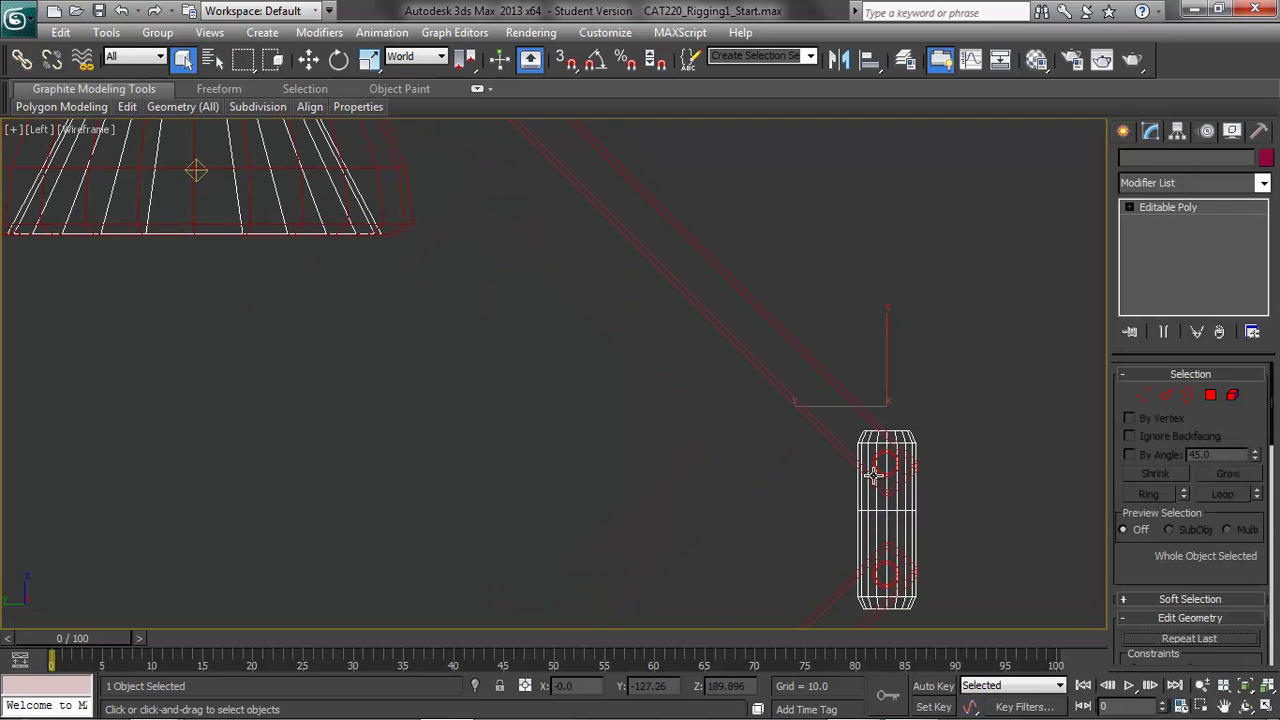
click(885, 473)
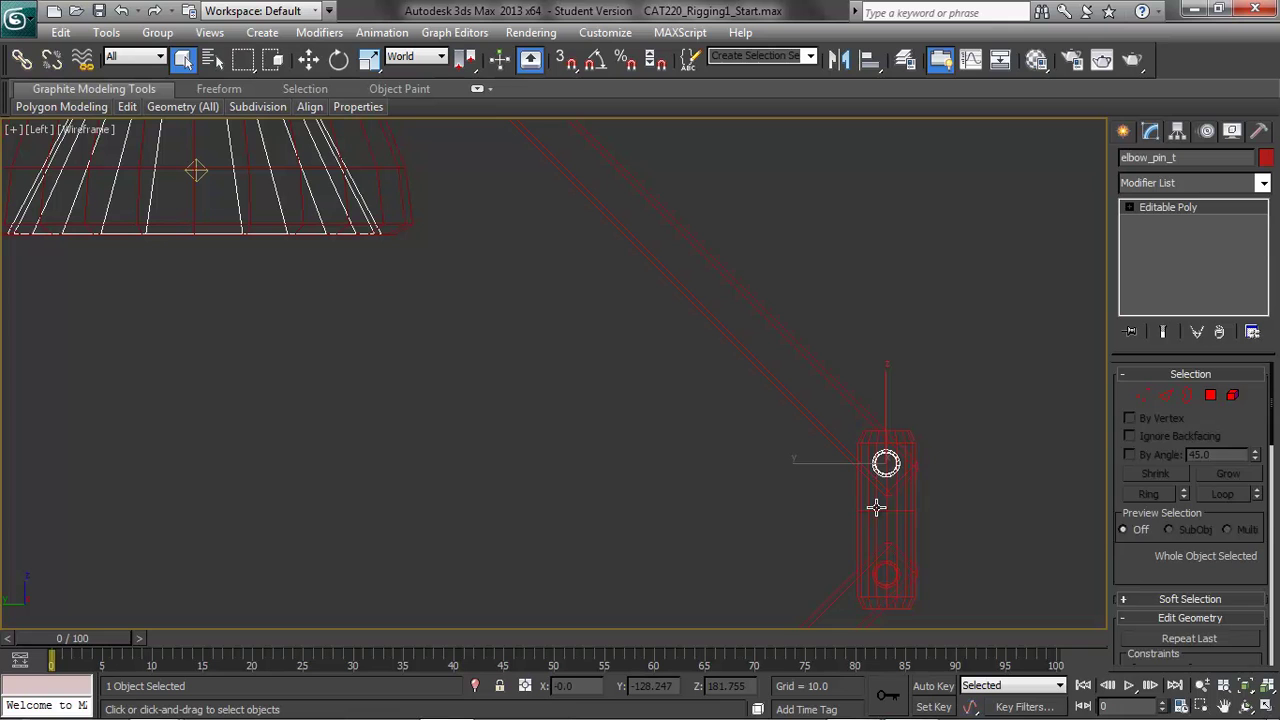
click(877, 507)
click(880, 571)
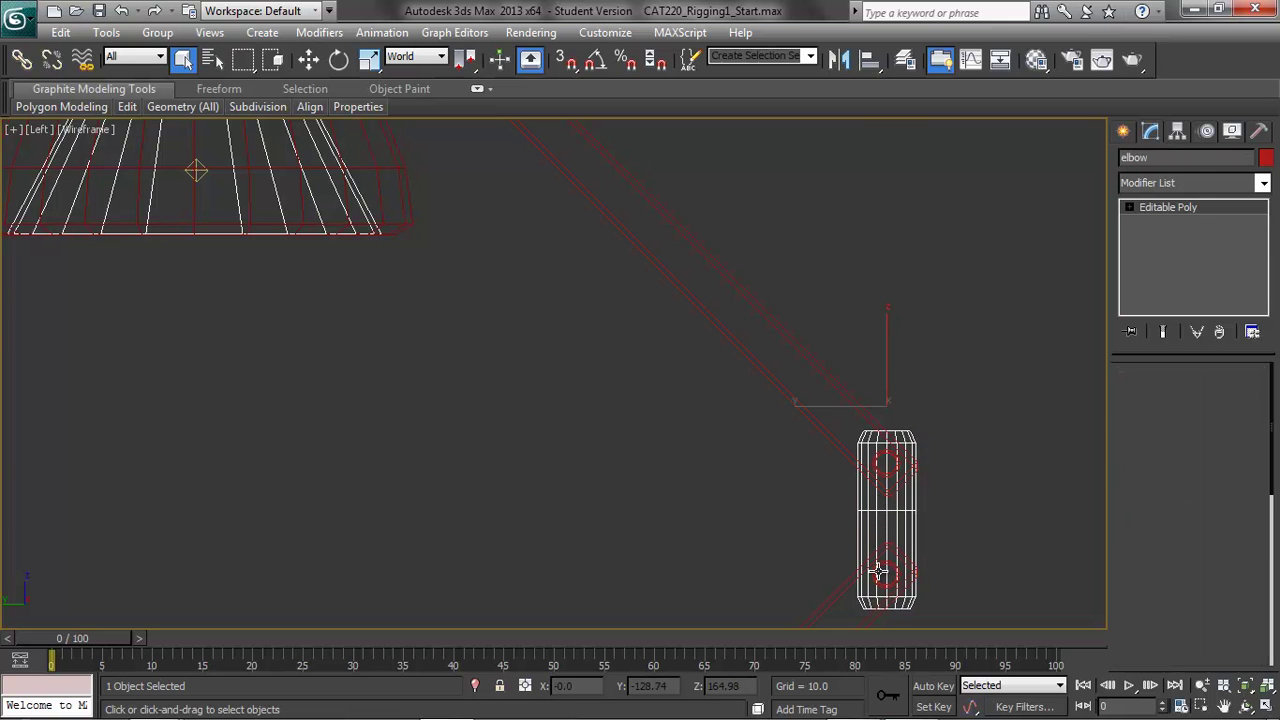
Group the upper base piece above the base plate with its pin, naming the group Lower_Swivel_Group.
middle_drag(1002, 566, 947, 391)
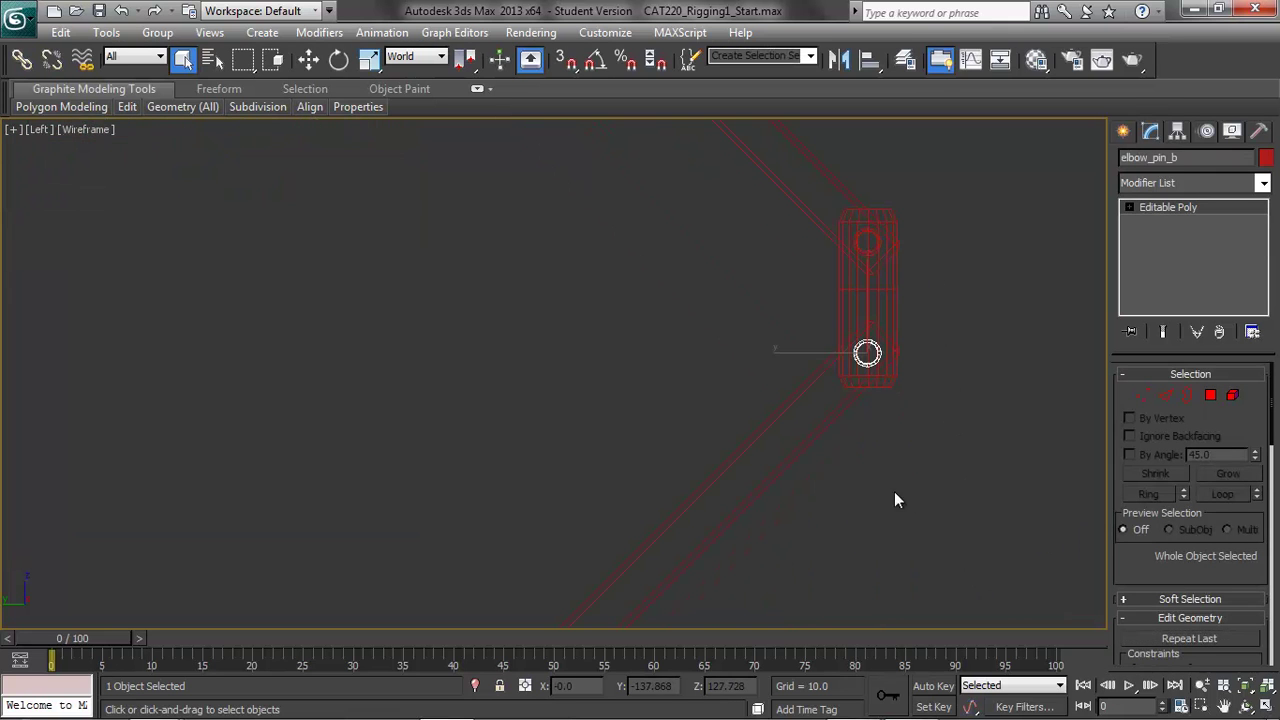
middle_drag(866, 569, 878, 150)
middle_drag(754, 512, 833, 294)
middle_drag(717, 369, 844, 356)
scroll(848, 357, up, 3)
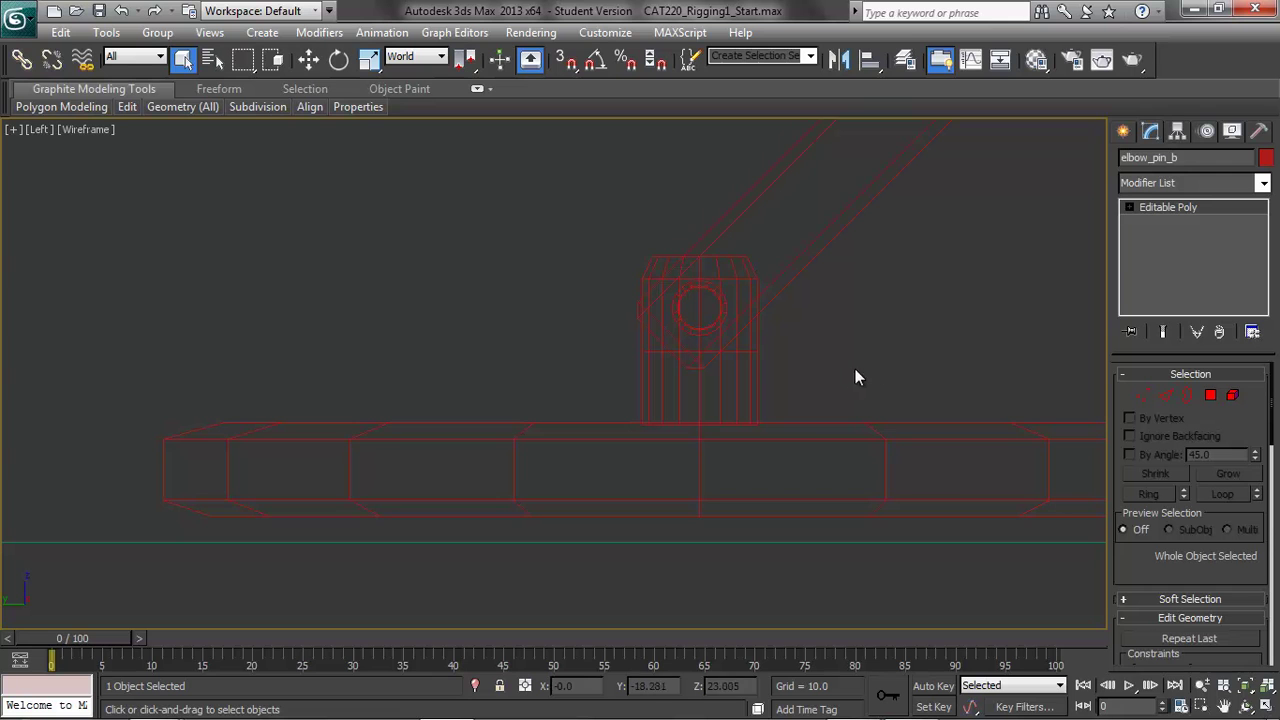
click(791, 437)
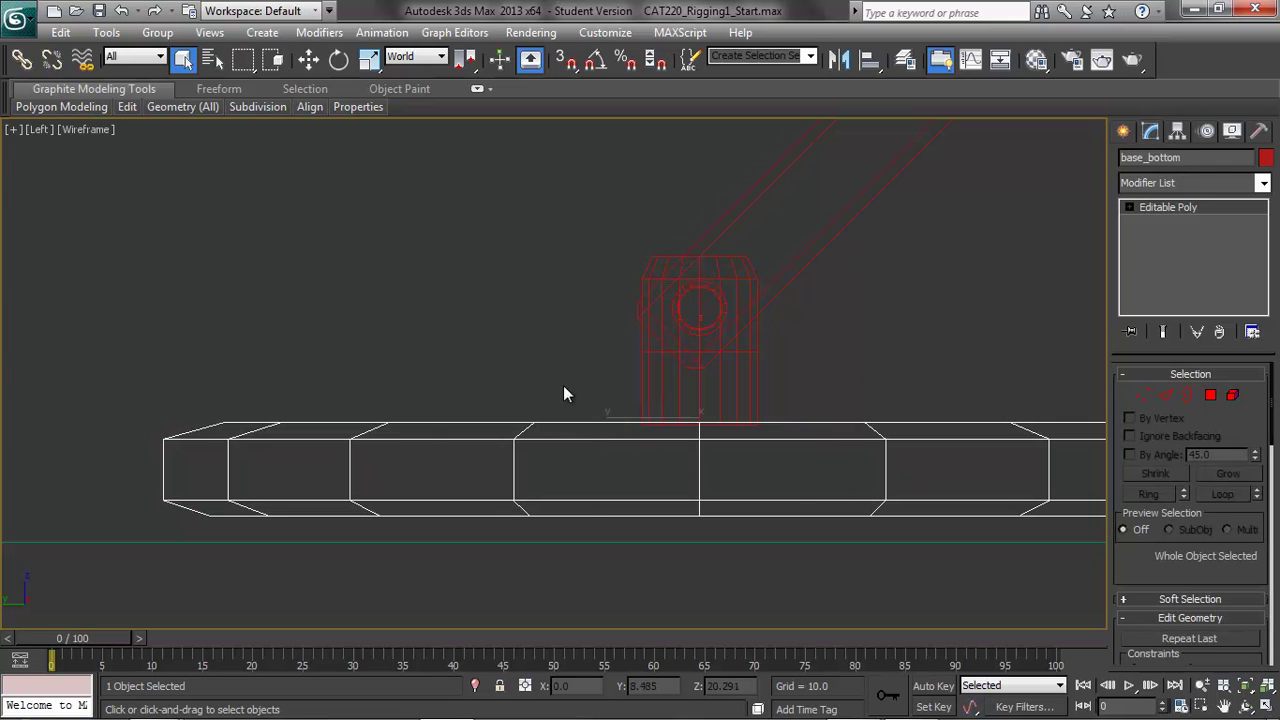
click(700, 399)
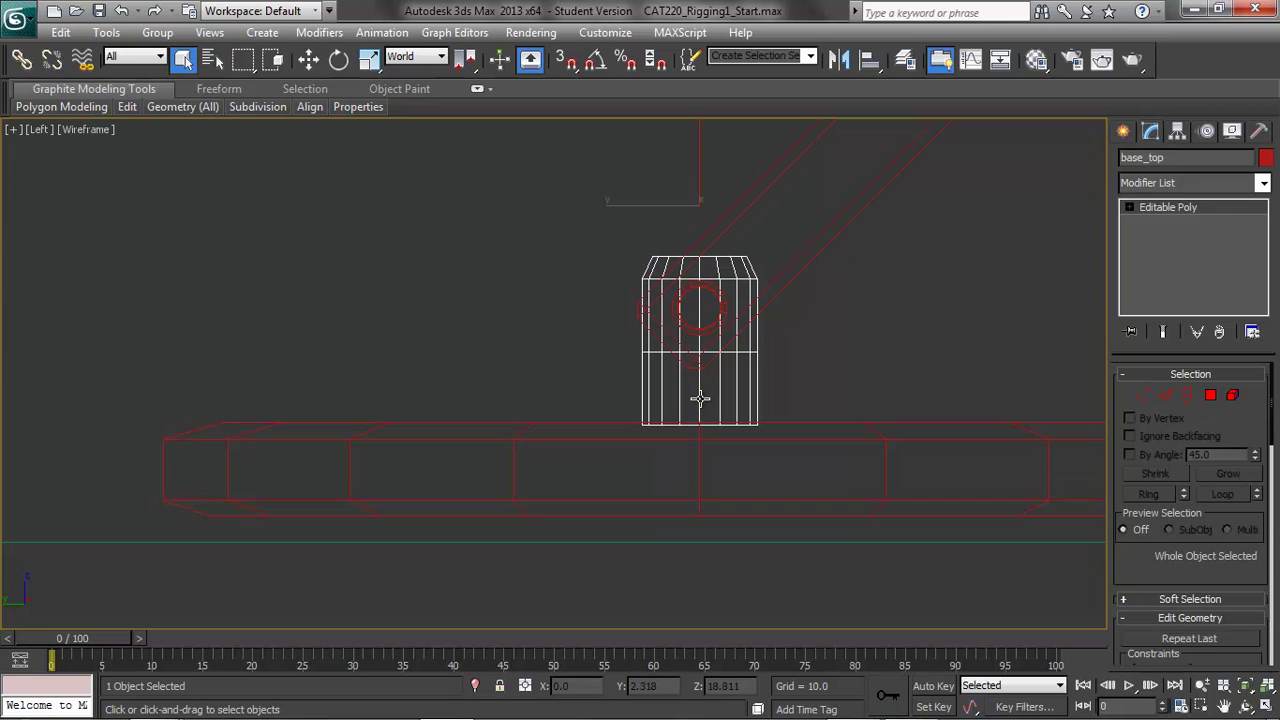
ctrl+click(694, 325)
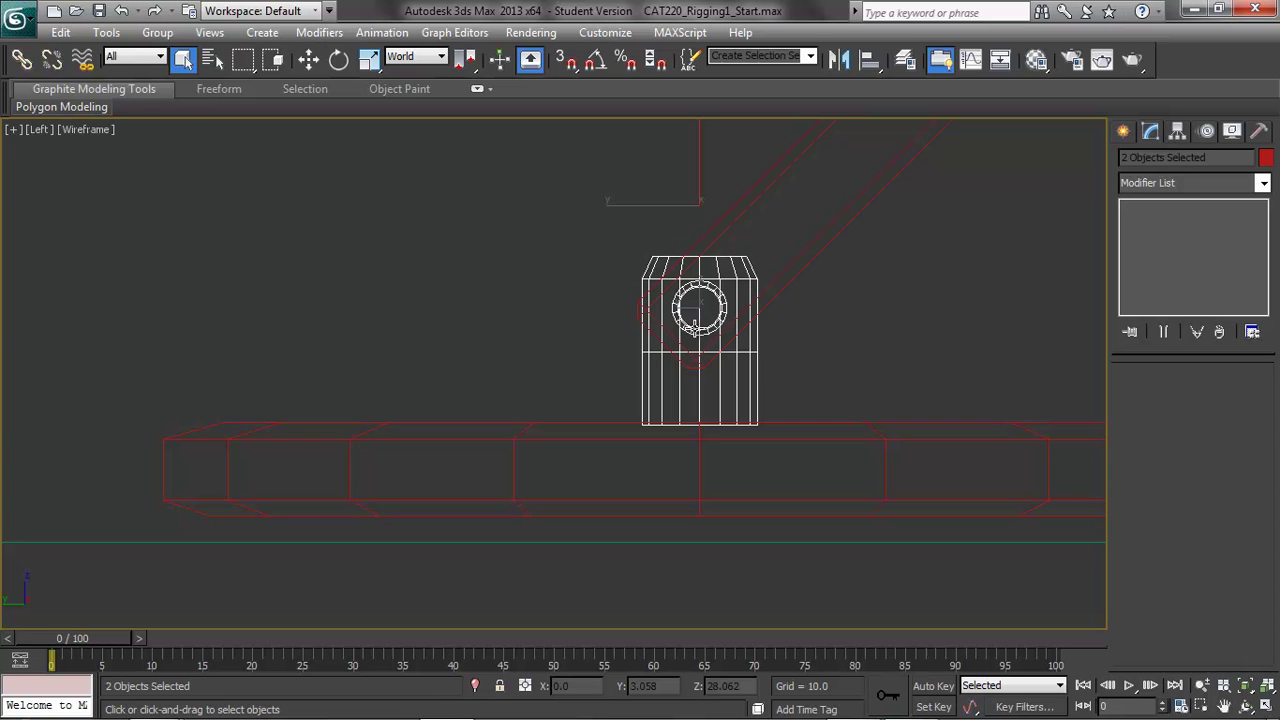
click(157, 32)
click(180, 56)
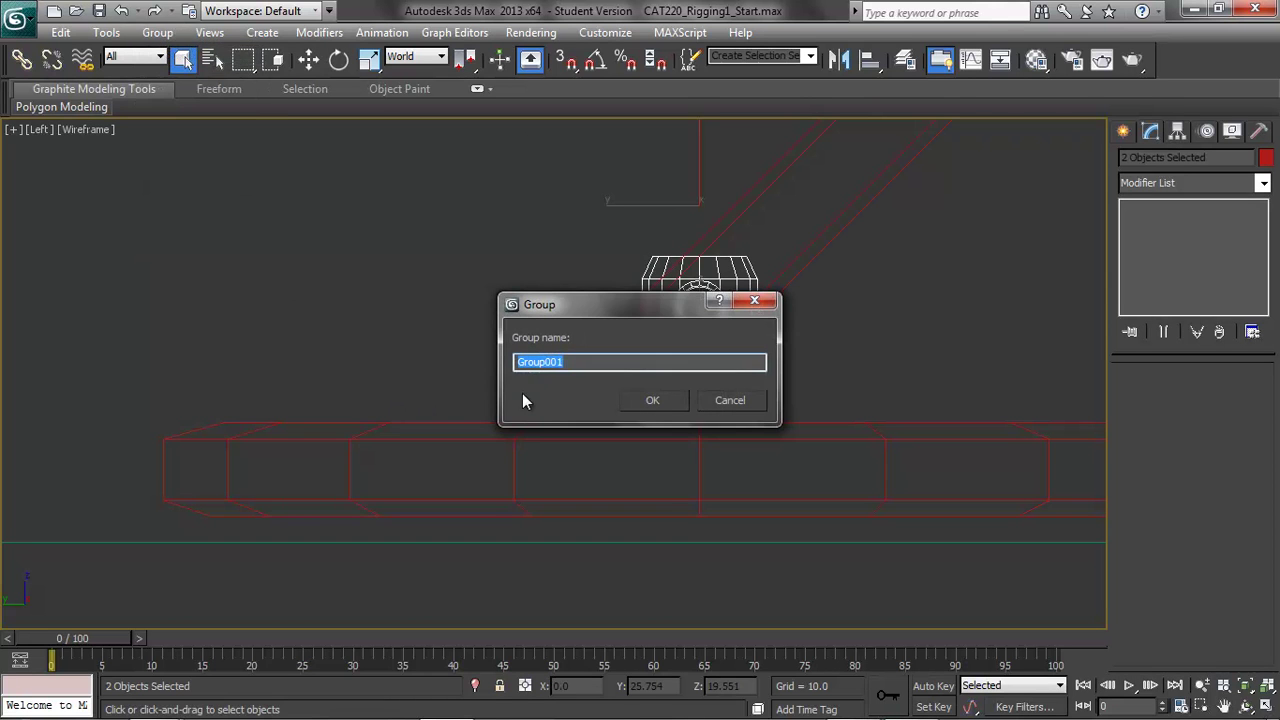
text(Lower_Swivel_Group)
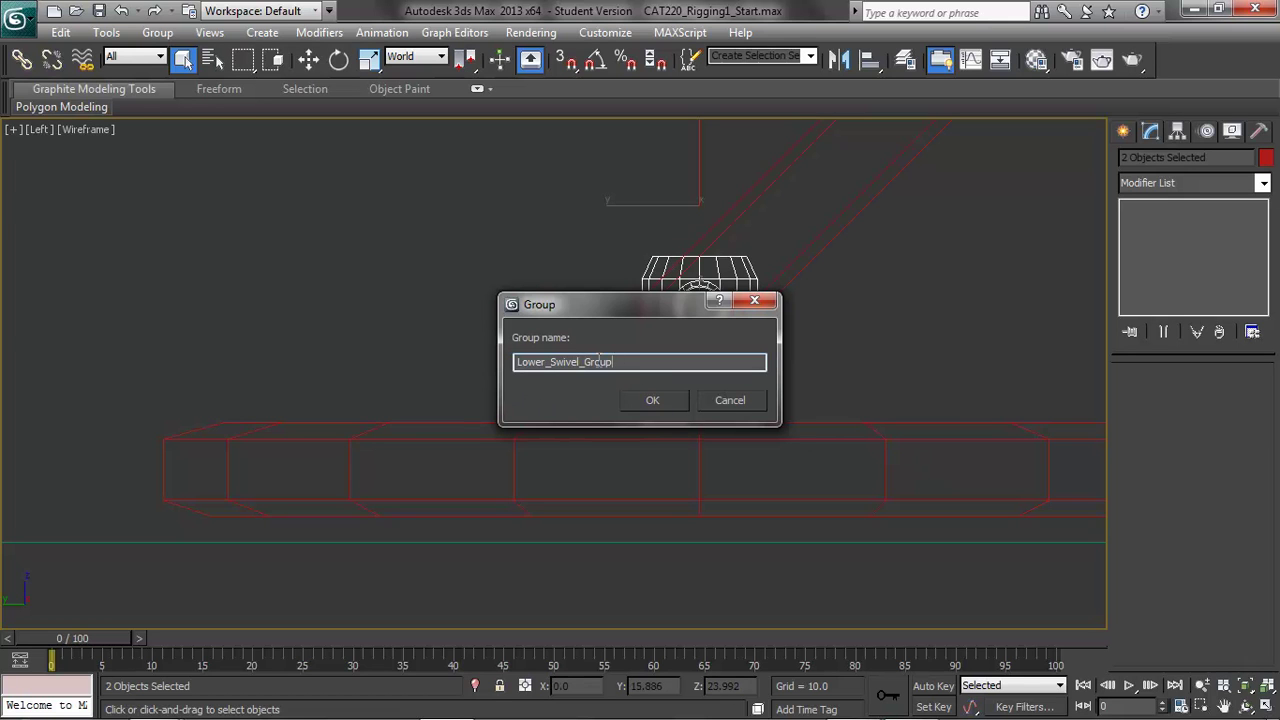
click(664, 401)
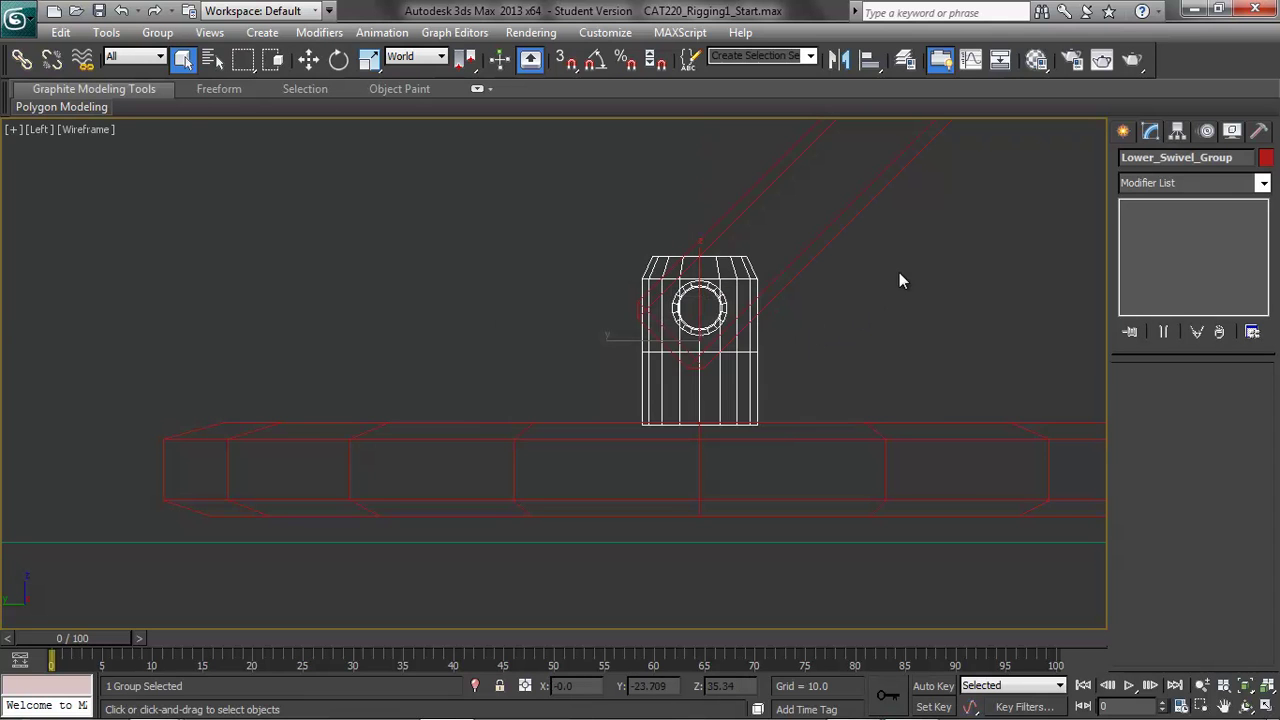
Check the lower arm's two parallel bars in the Perspective viewport by selecting each one.
middle_drag(945, 268, 628, 557)
middle_drag(929, 280, 555, 712)
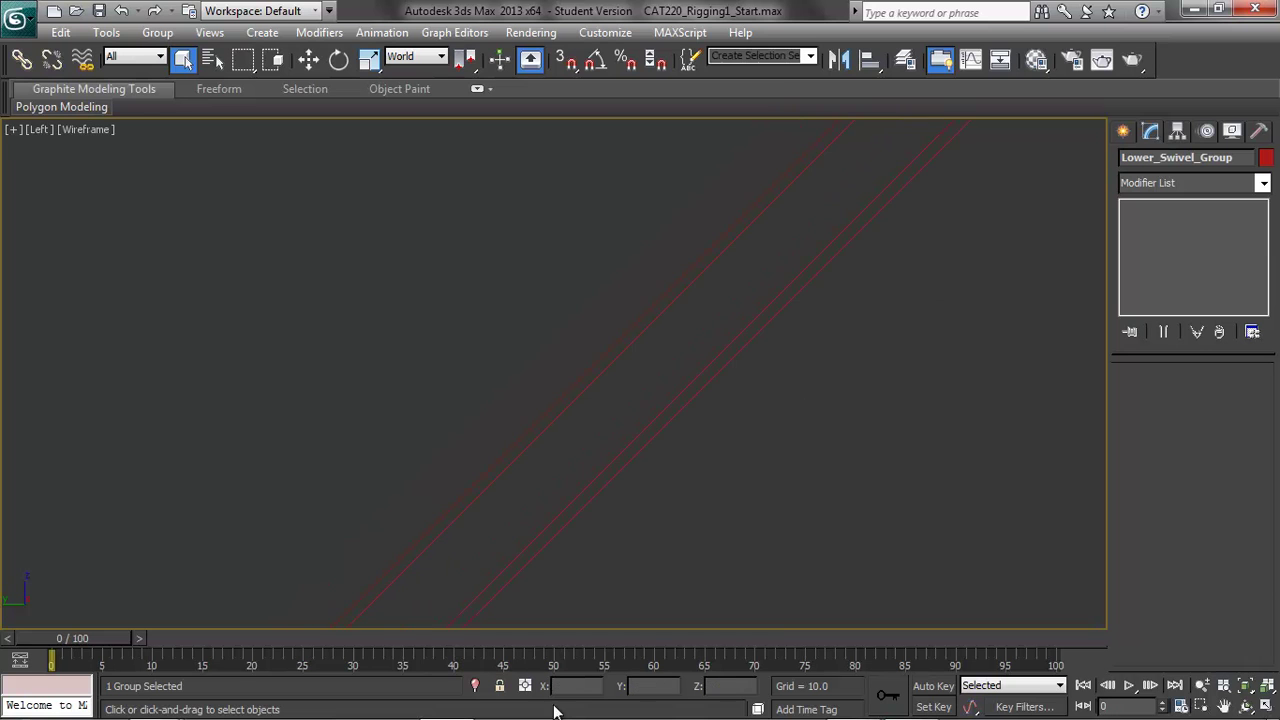
middle_drag(903, 360, 651, 523)
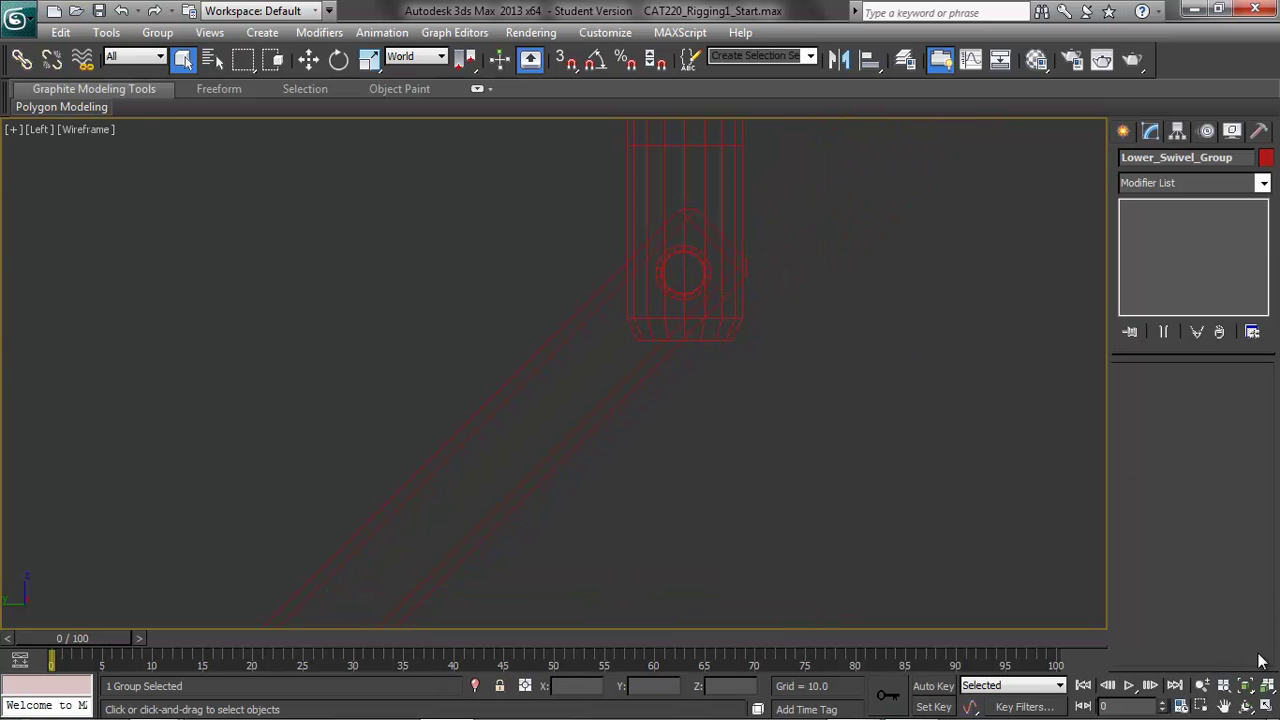
click(1265, 706)
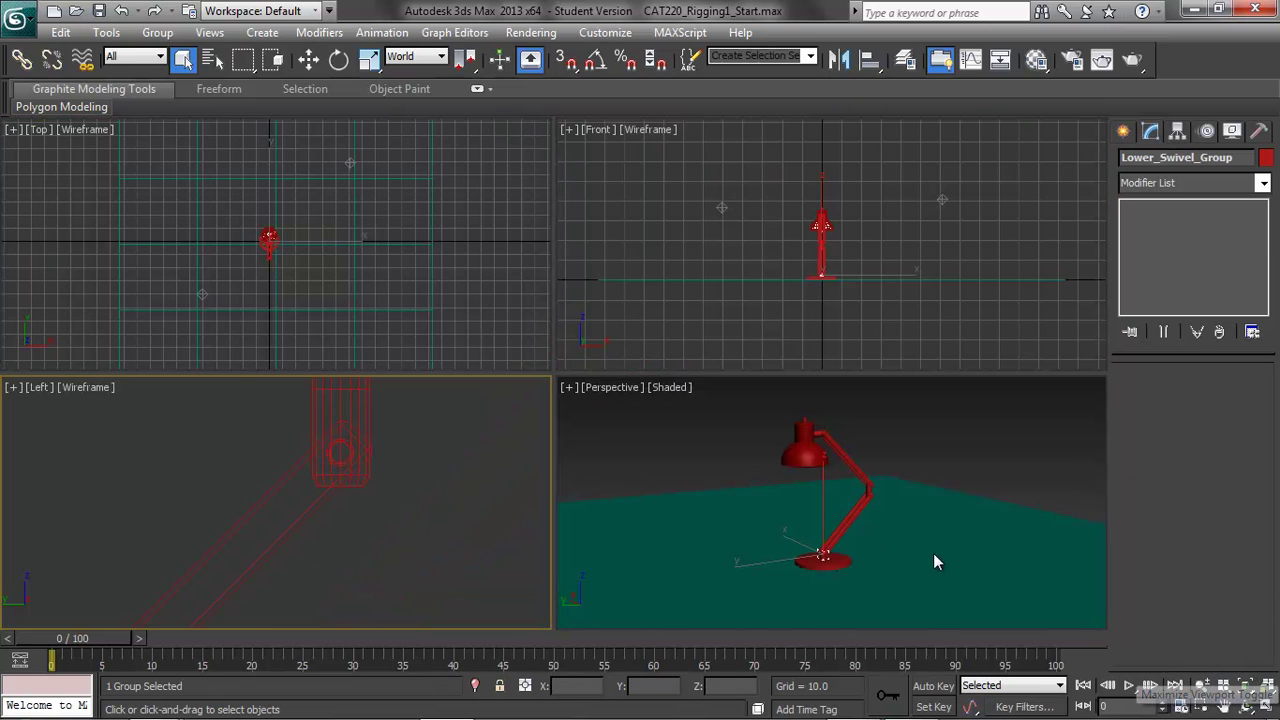
scroll(935, 562, up, 6)
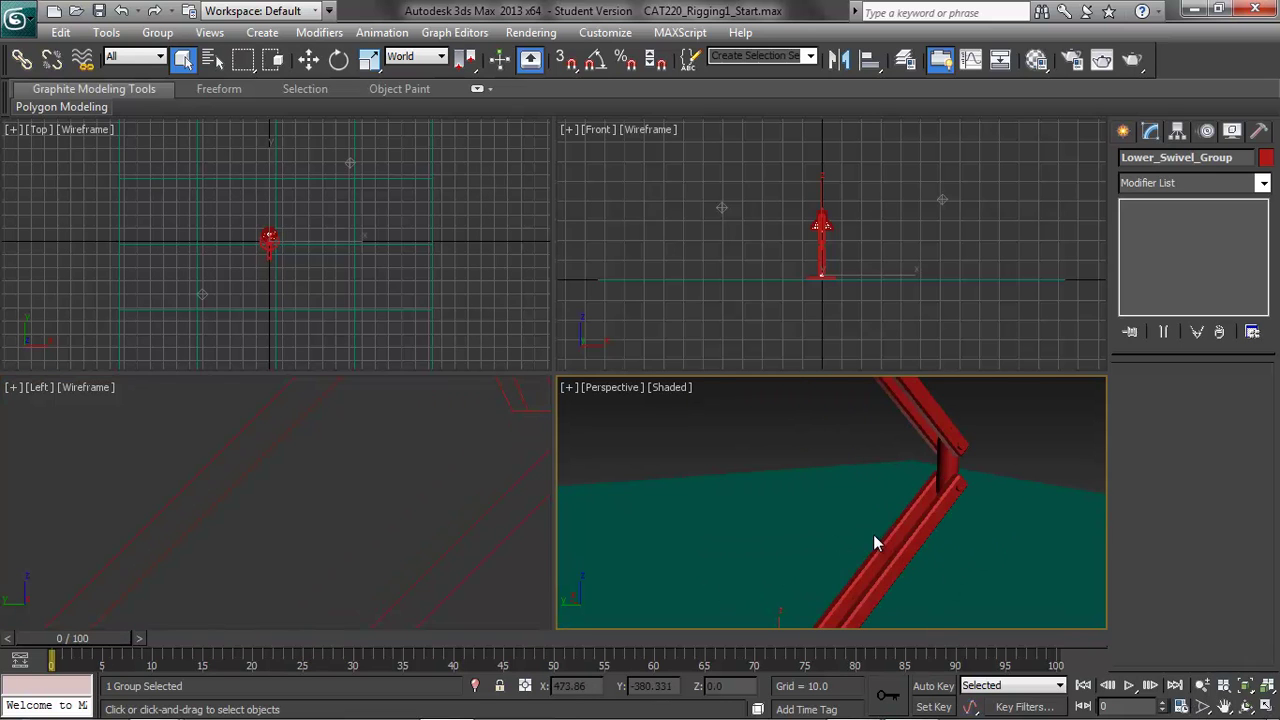
click(893, 536)
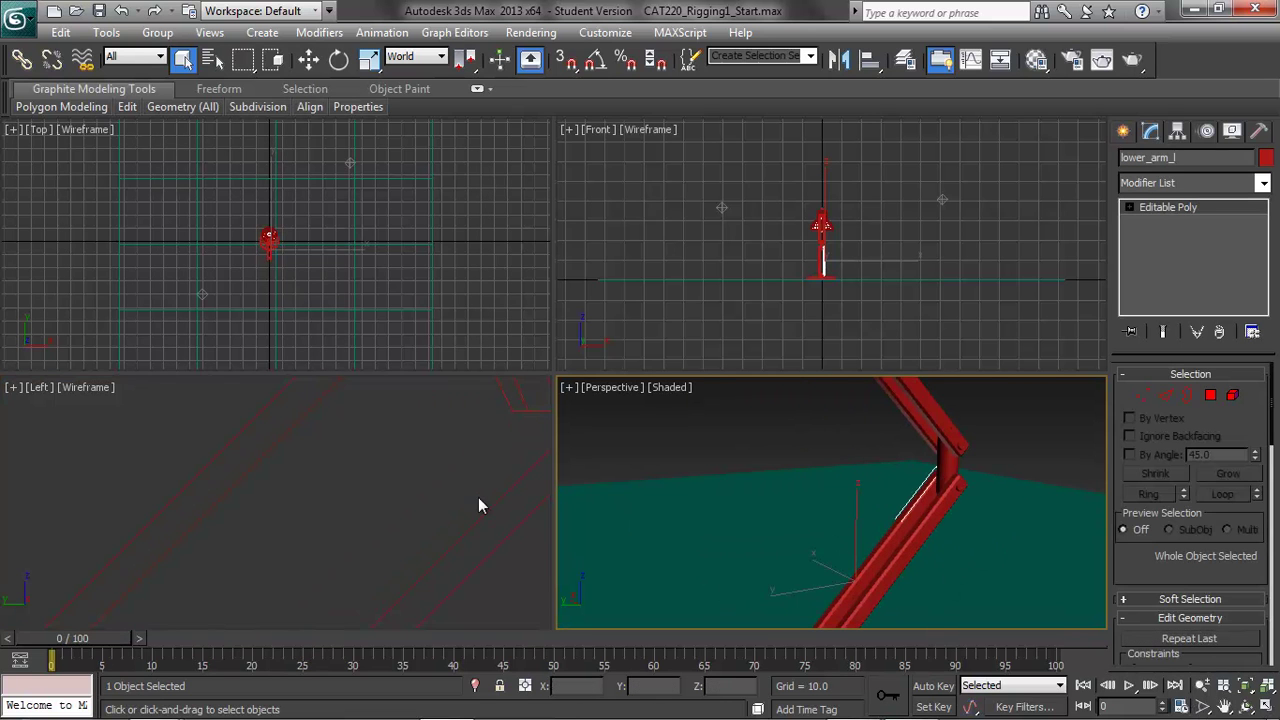
click(898, 565)
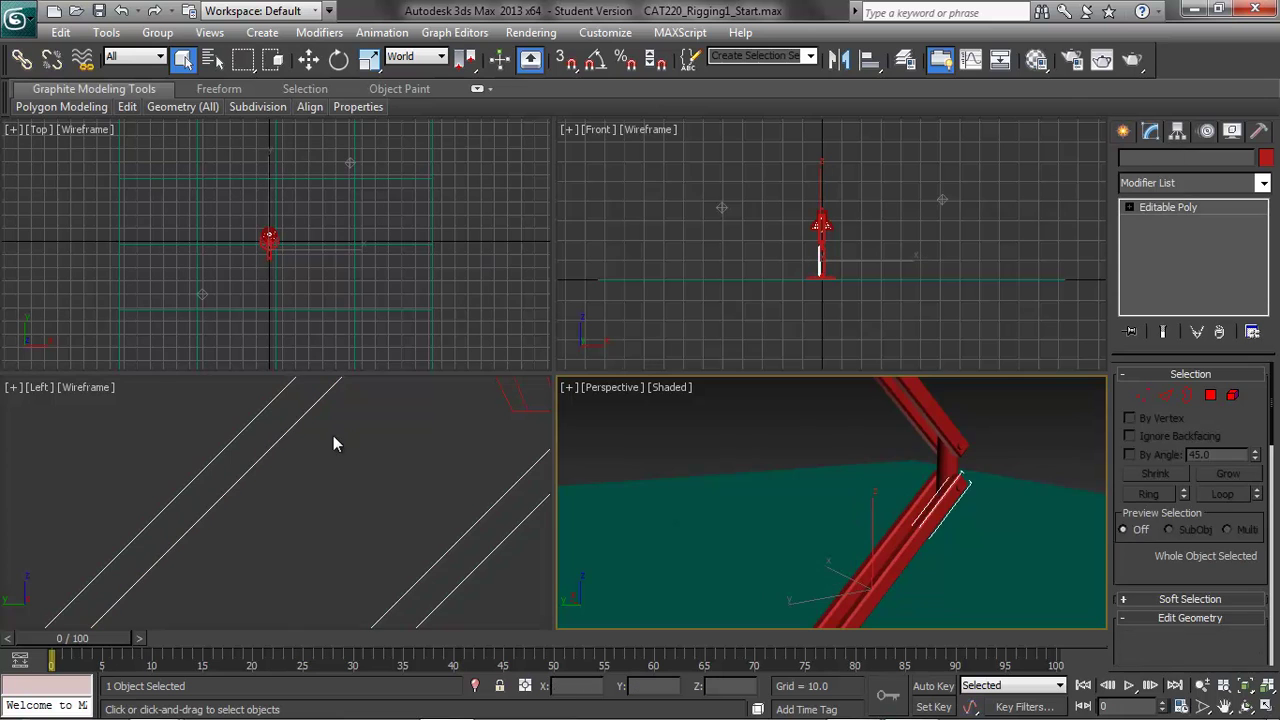
Group both lower arm bars and the elbow's lower pin under the name Lower_Arm_Group.
scroll(350, 470, down, 5)
scroll(354, 479, down, 6)
middle_drag(398, 561, 496, 502)
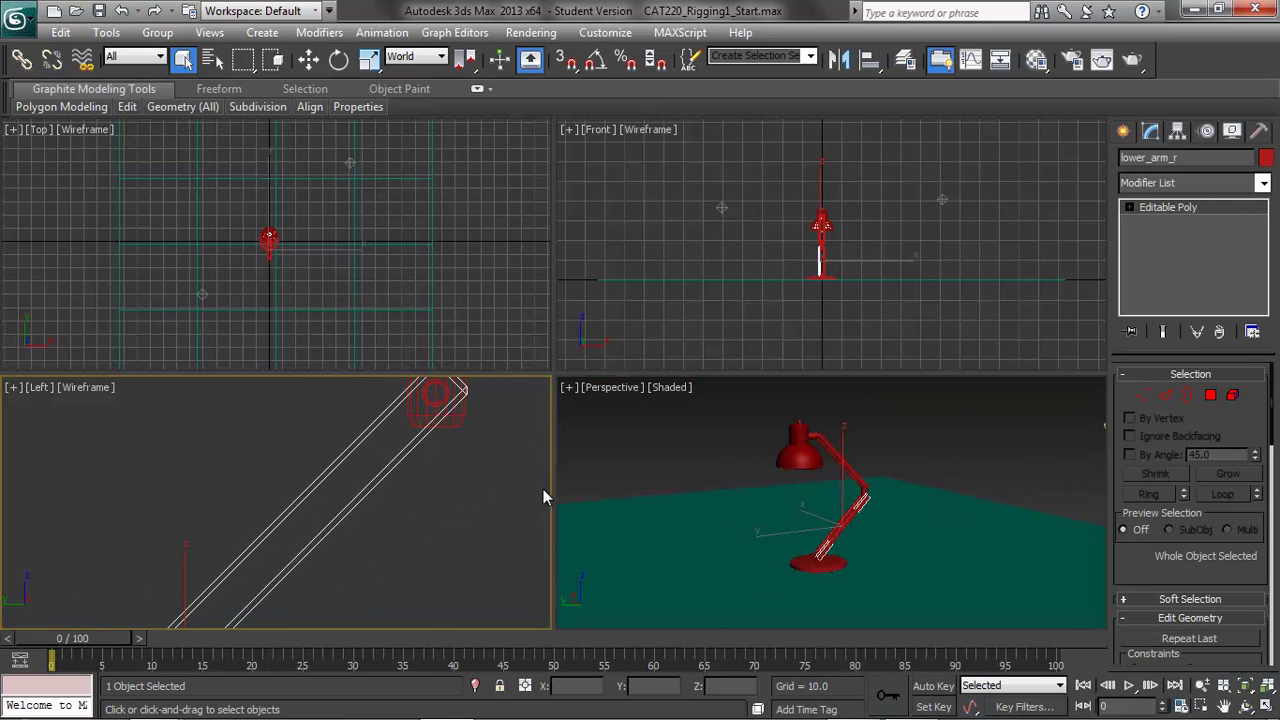
click(1267, 685)
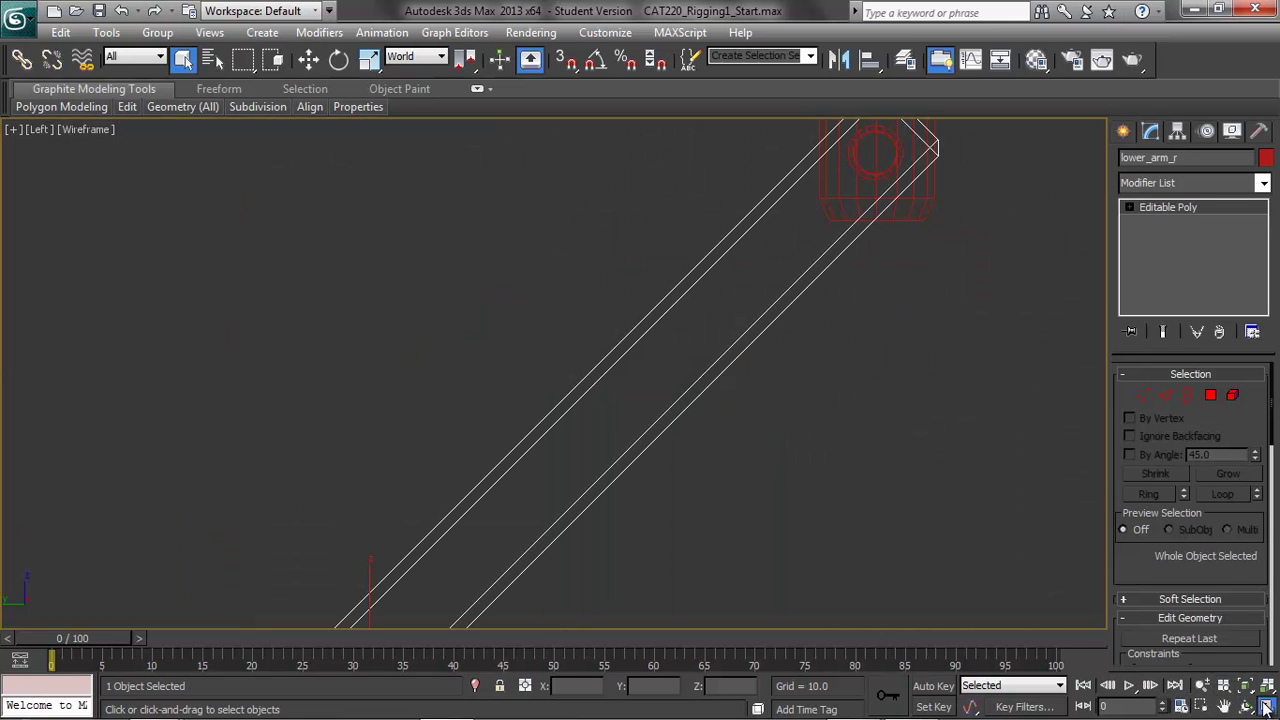
click(274, 60)
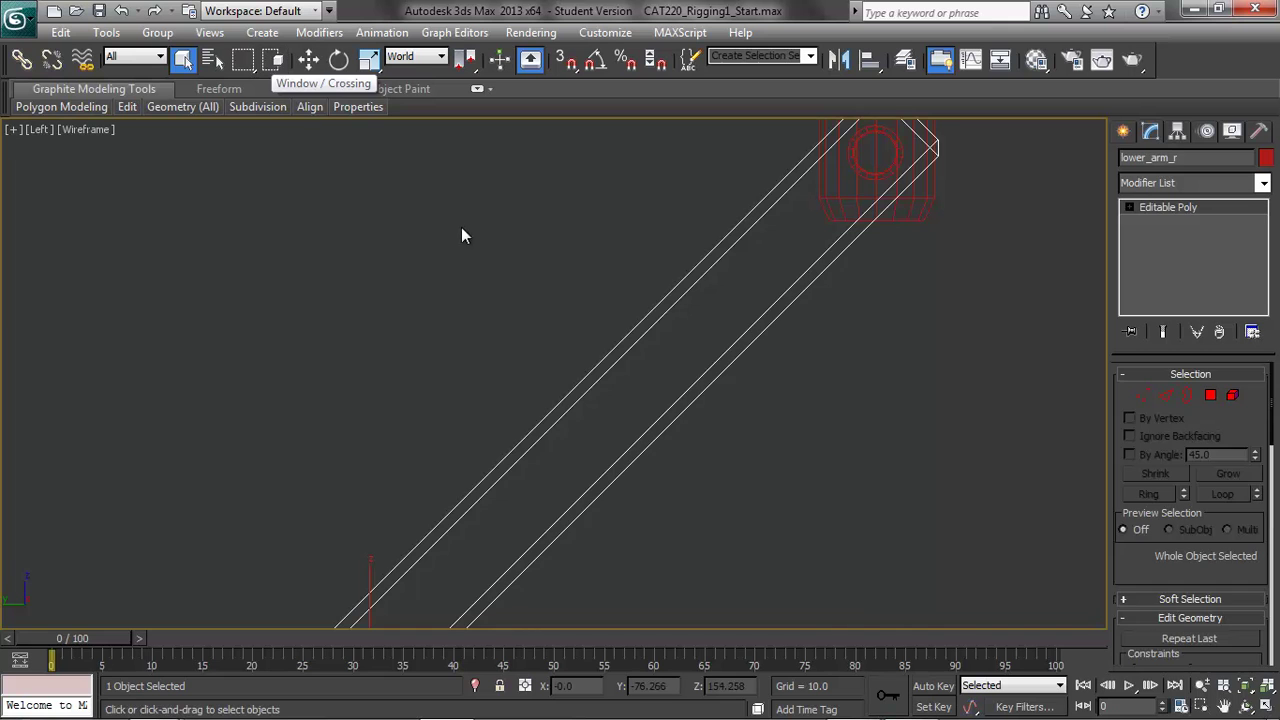
click(506, 245)
drag(529, 316, 725, 511)
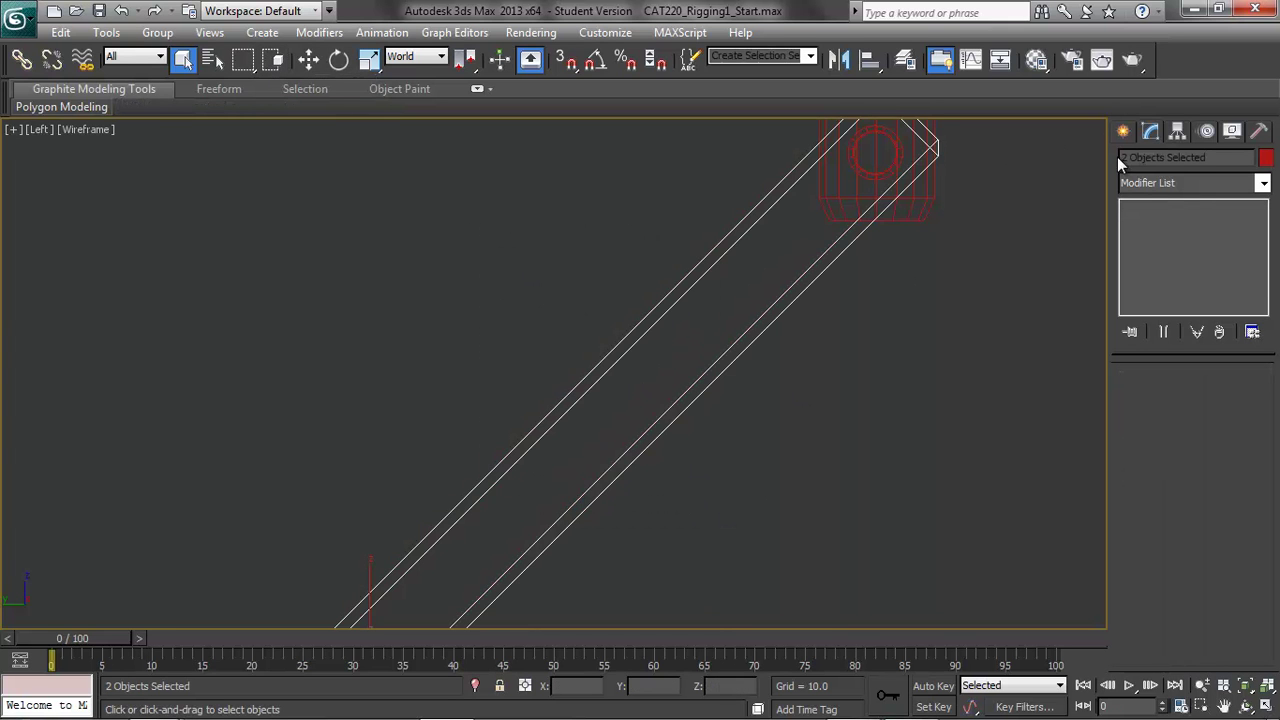
ctrl+click(885, 173)
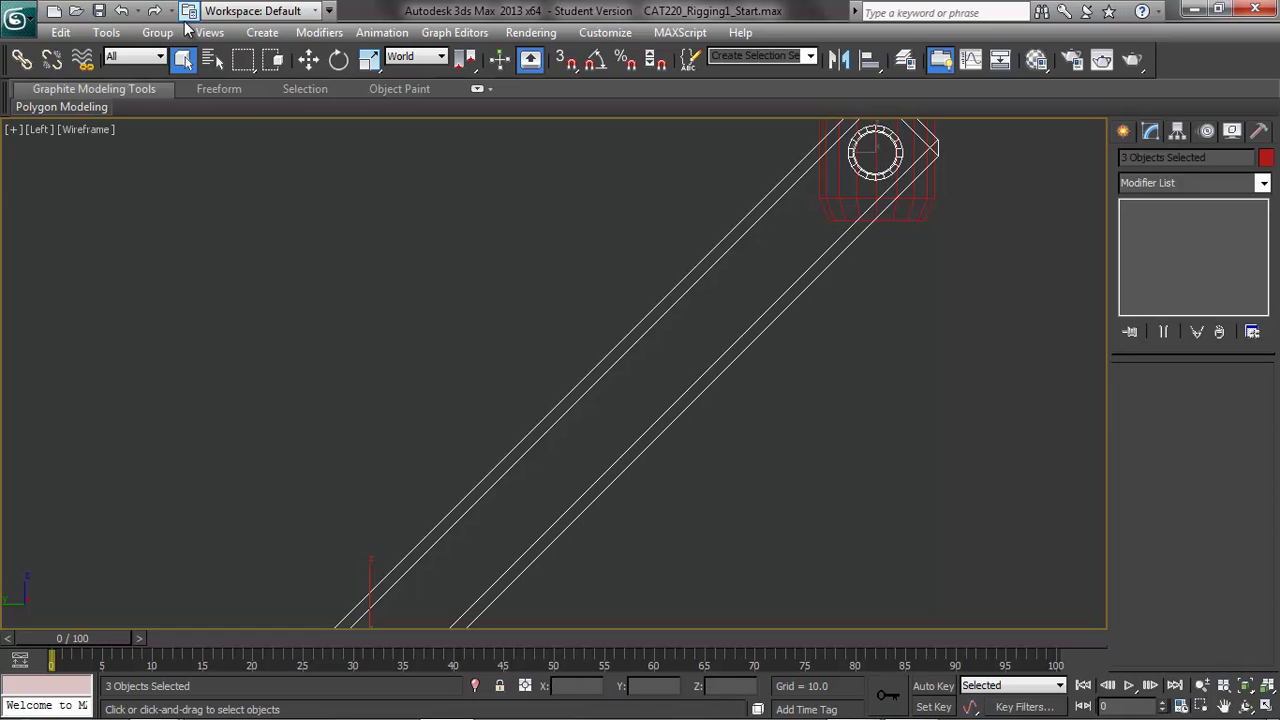
click(157, 32)
click(178, 54)
text(Lower_Arm_Group)
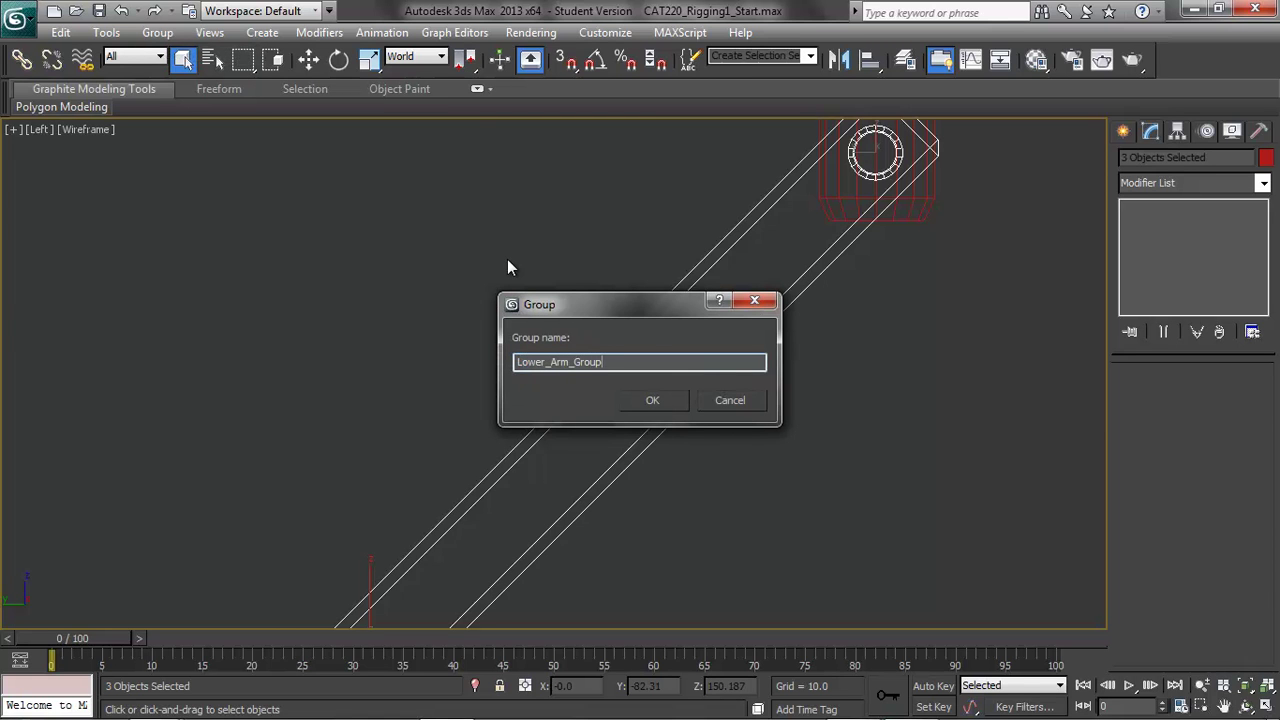
click(652, 400)
Group the elbow body and its upper pin under the name Elbow_Group.
middle_drag(1041, 296, 857, 591)
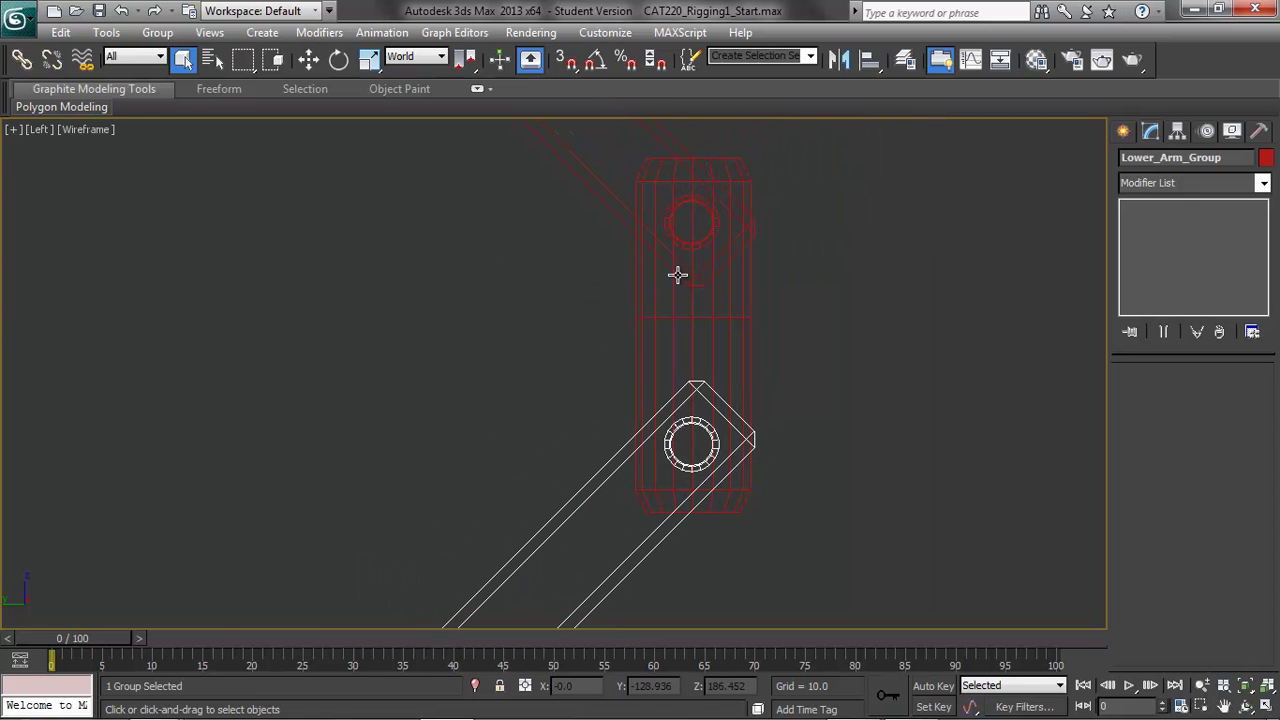
click(674, 336)
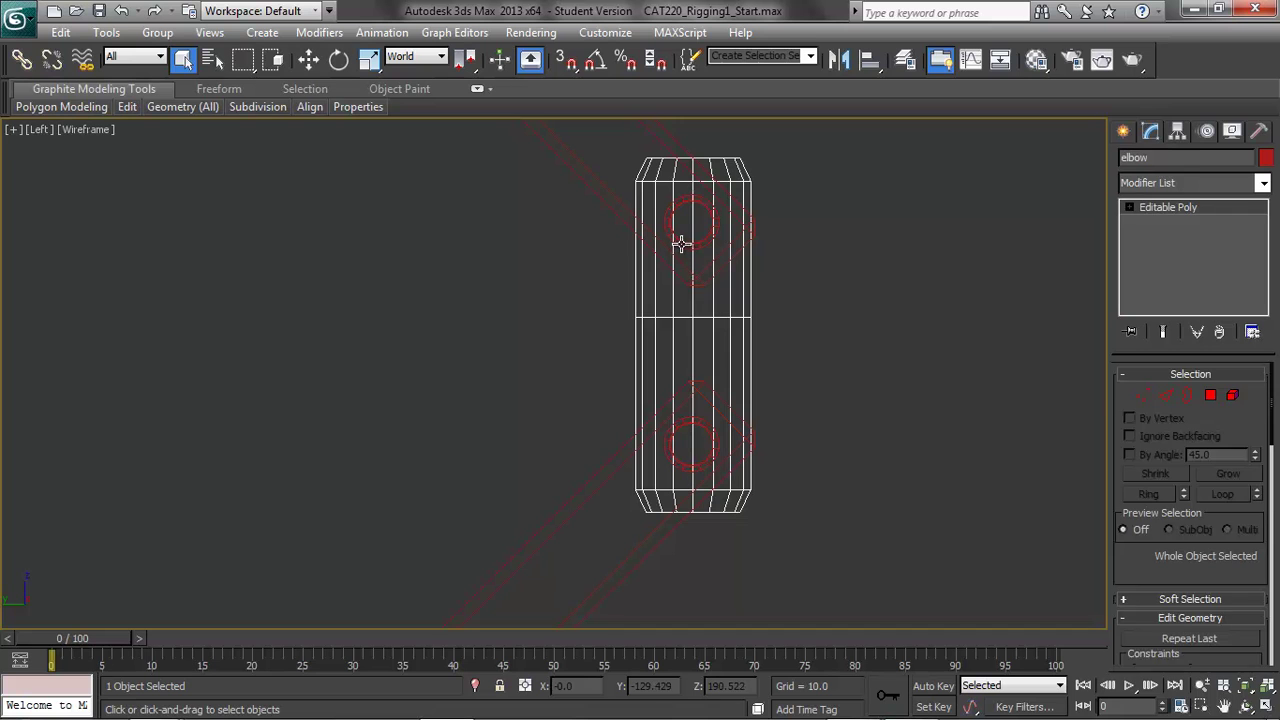
ctrl+click(679, 244)
click(164, 34)
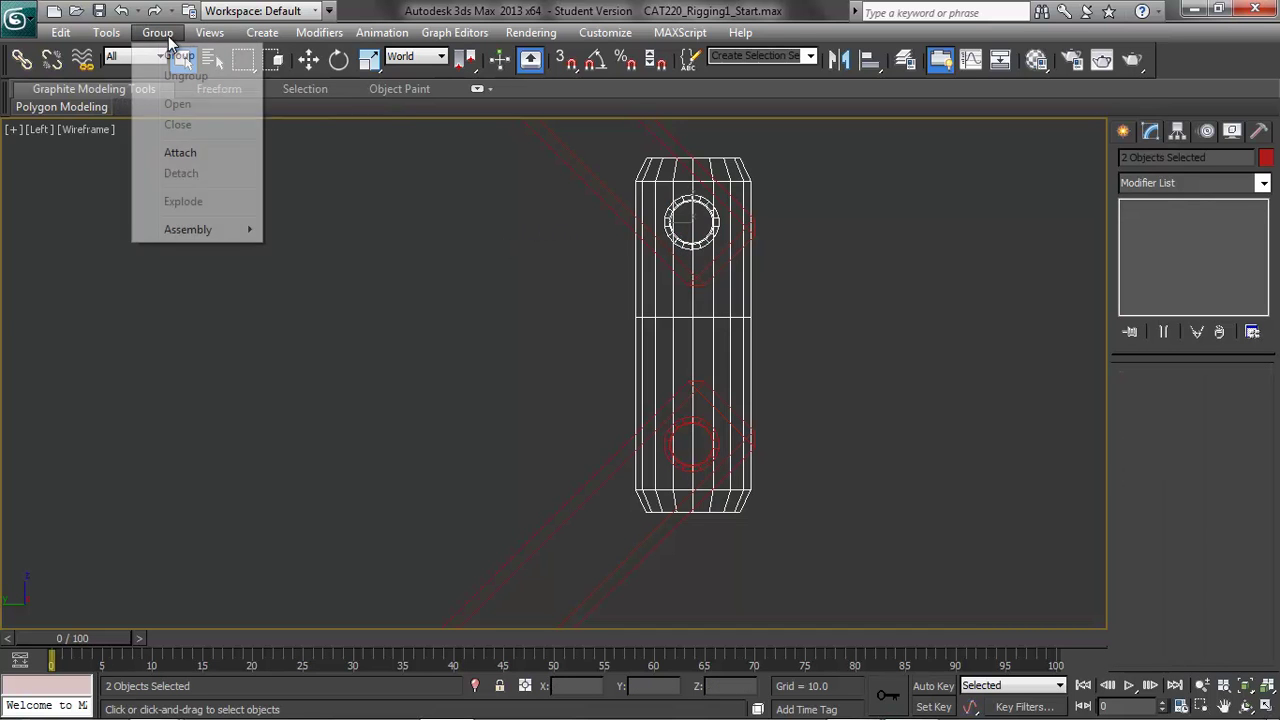
click(178, 56)
text(Low)
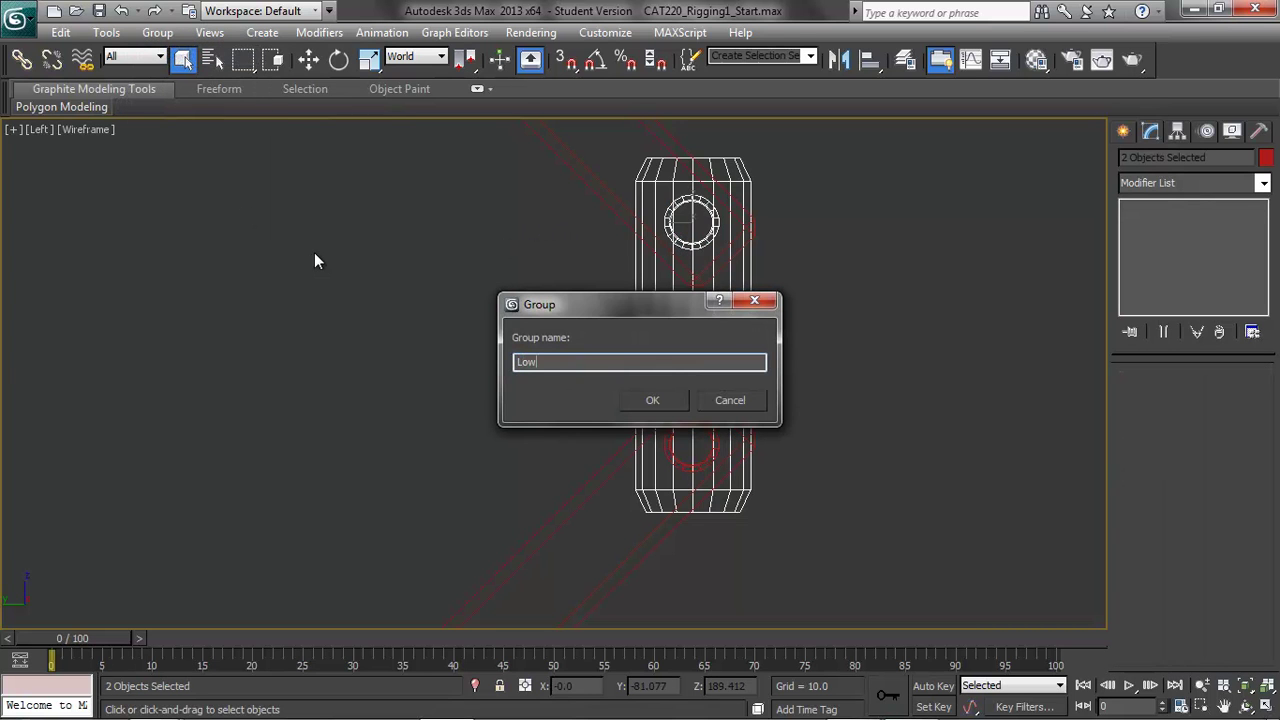
key(BackSpace)
key(BackSpace)
key(BackSpace)
text(Elbow_Group)
click(652, 400)
Group both upper arm bars with the pin at their upper end, naming the group Upper_Arm_Group.
middle_drag(580, 323, 739, 586)
scroll(547, 360, down, 2)
middle_drag(490, 300, 803, 626)
middle_drag(514, 355, 657, 586)
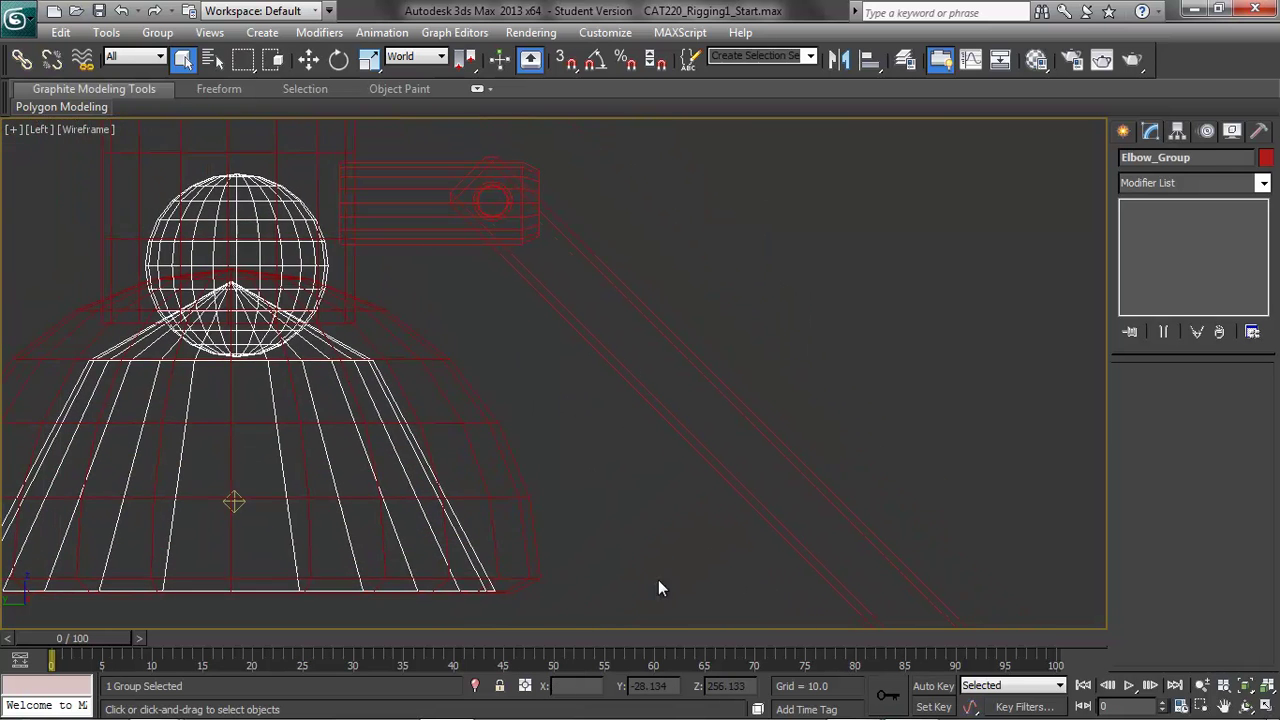
drag(717, 246, 556, 365)
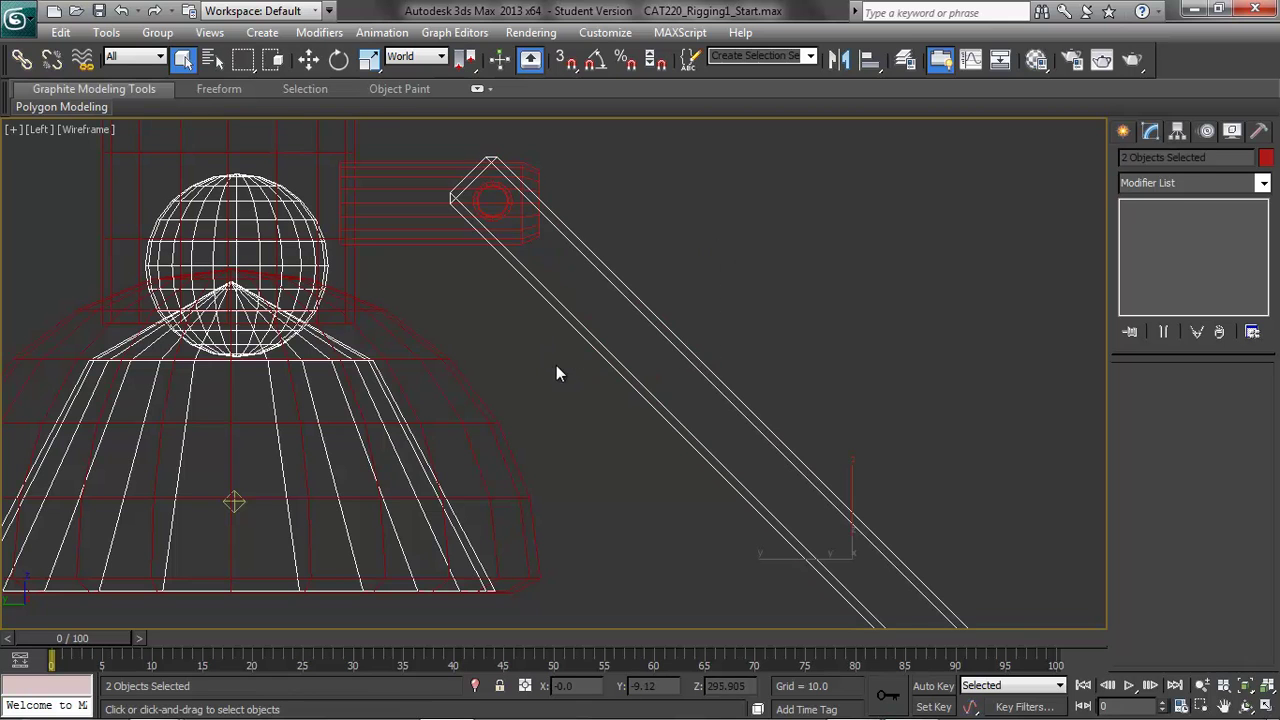
ctrl+click(493, 211)
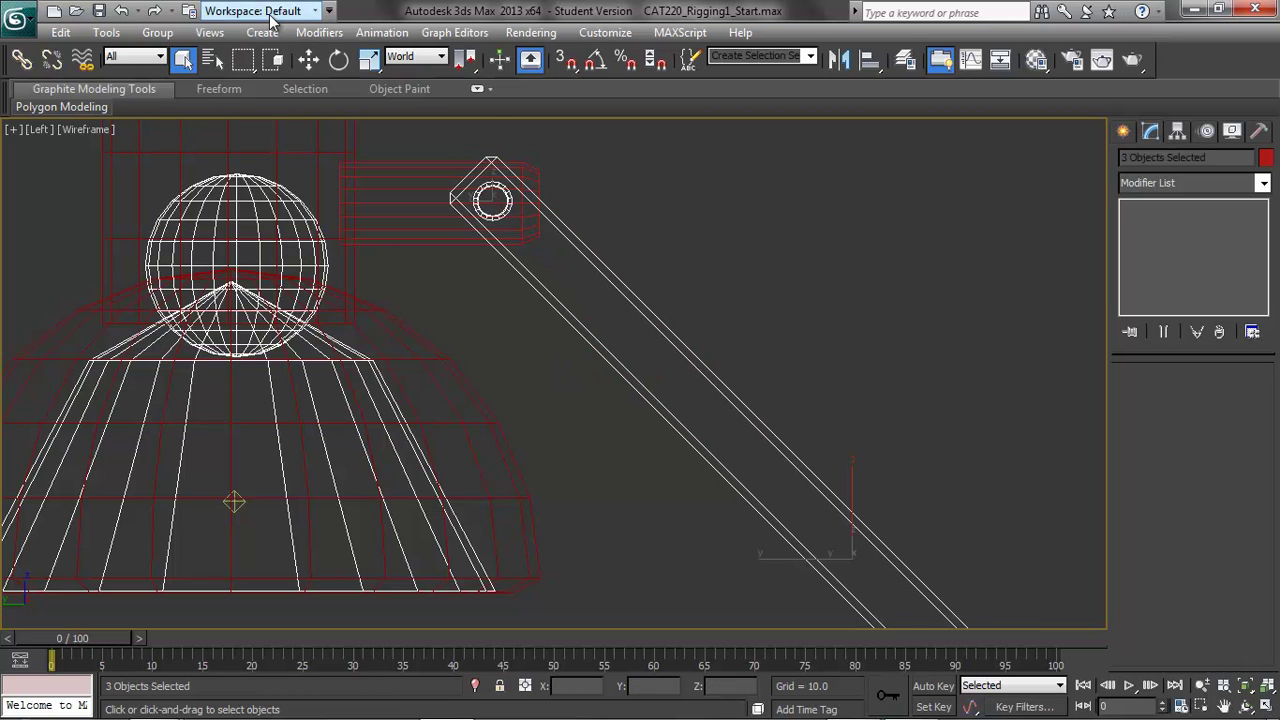
click(157, 32)
click(175, 51)
text(Upper_Arm)
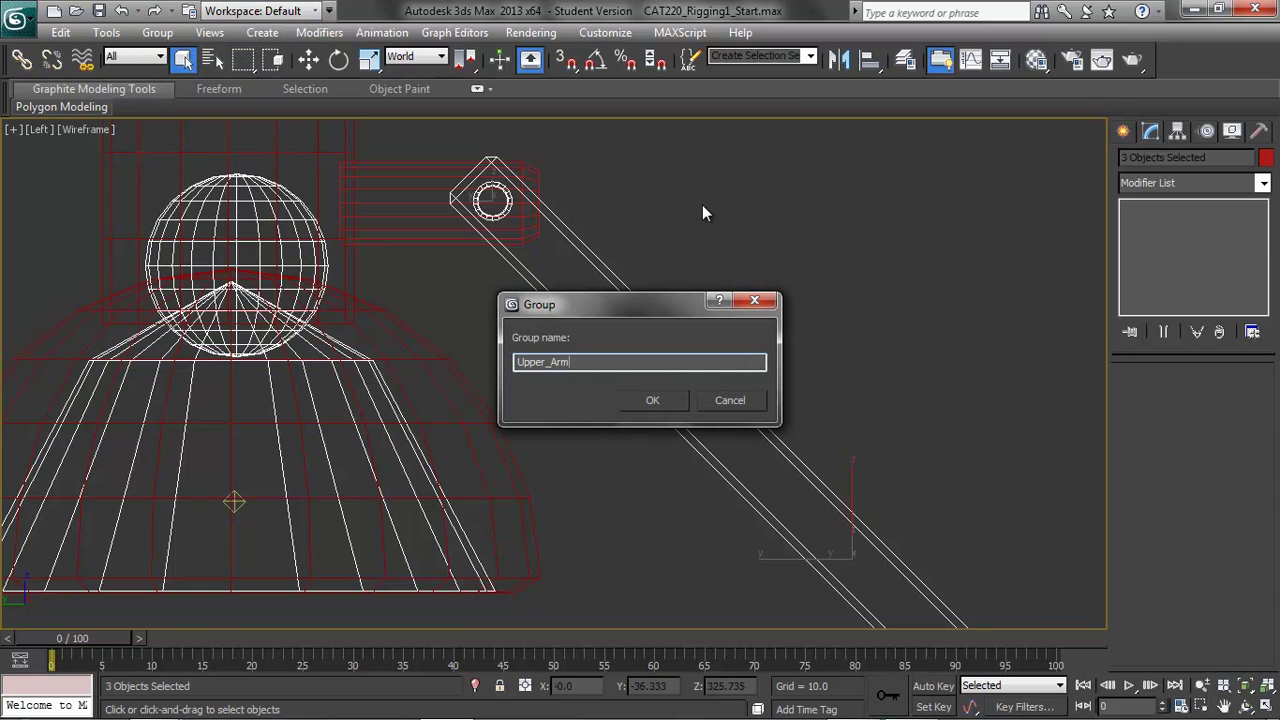
text(_Group)
click(652, 400)
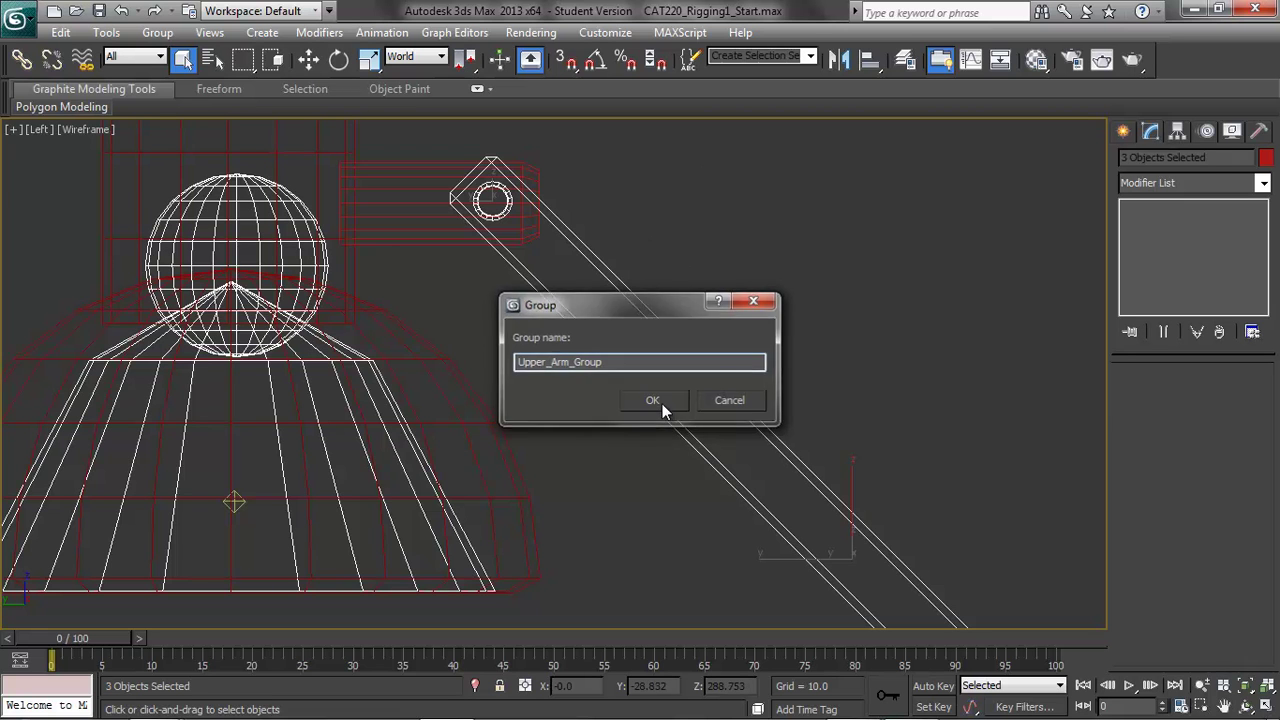
Group all the lamp head parts except the stem, including the shade, housing, bulb, light and top knob, under the name Head_Group.
click(391, 203)
middle_drag(441, 305, 671, 347)
scroll(671, 347, down, 2)
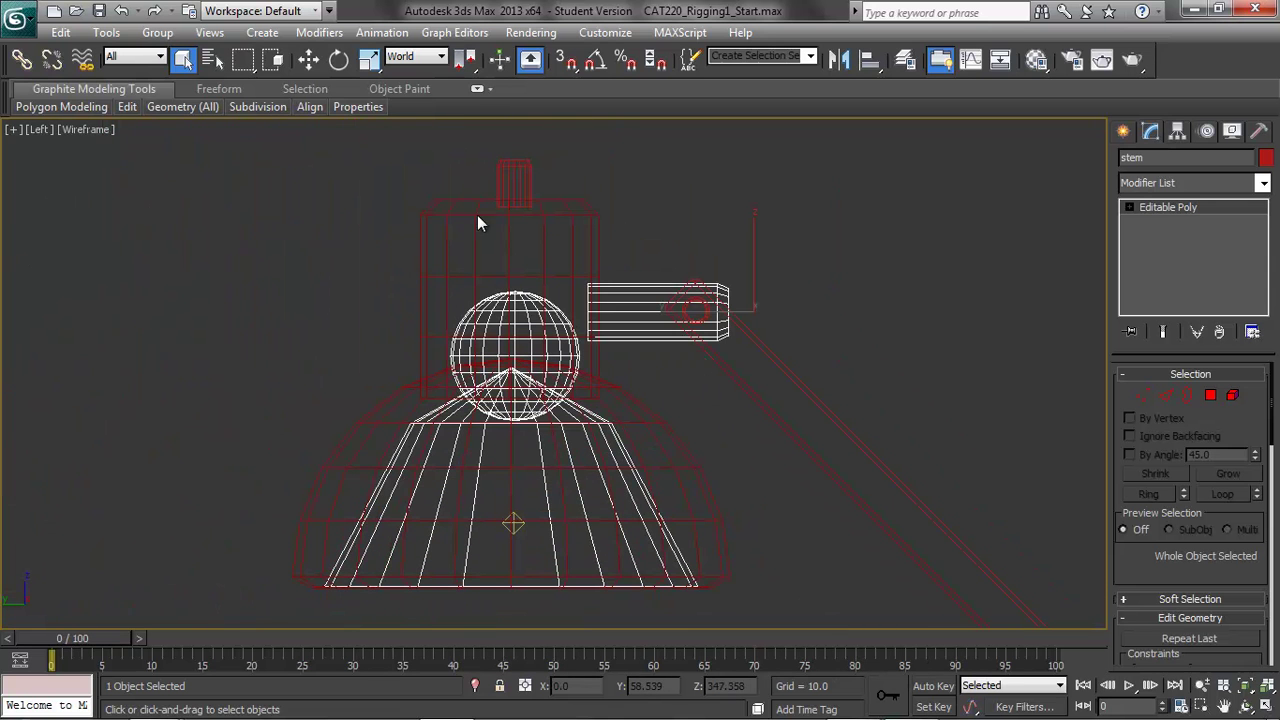
drag(586, 520, 556, 611)
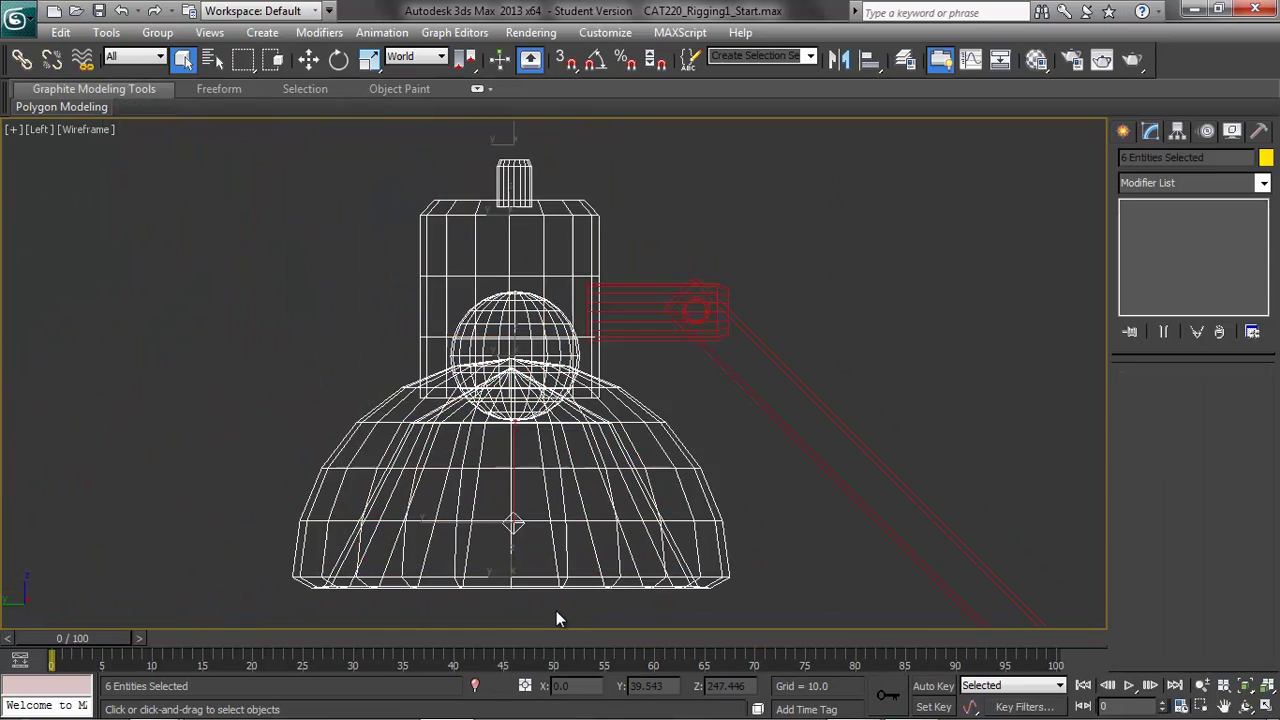
click(157, 32)
click(178, 52)
text(H)
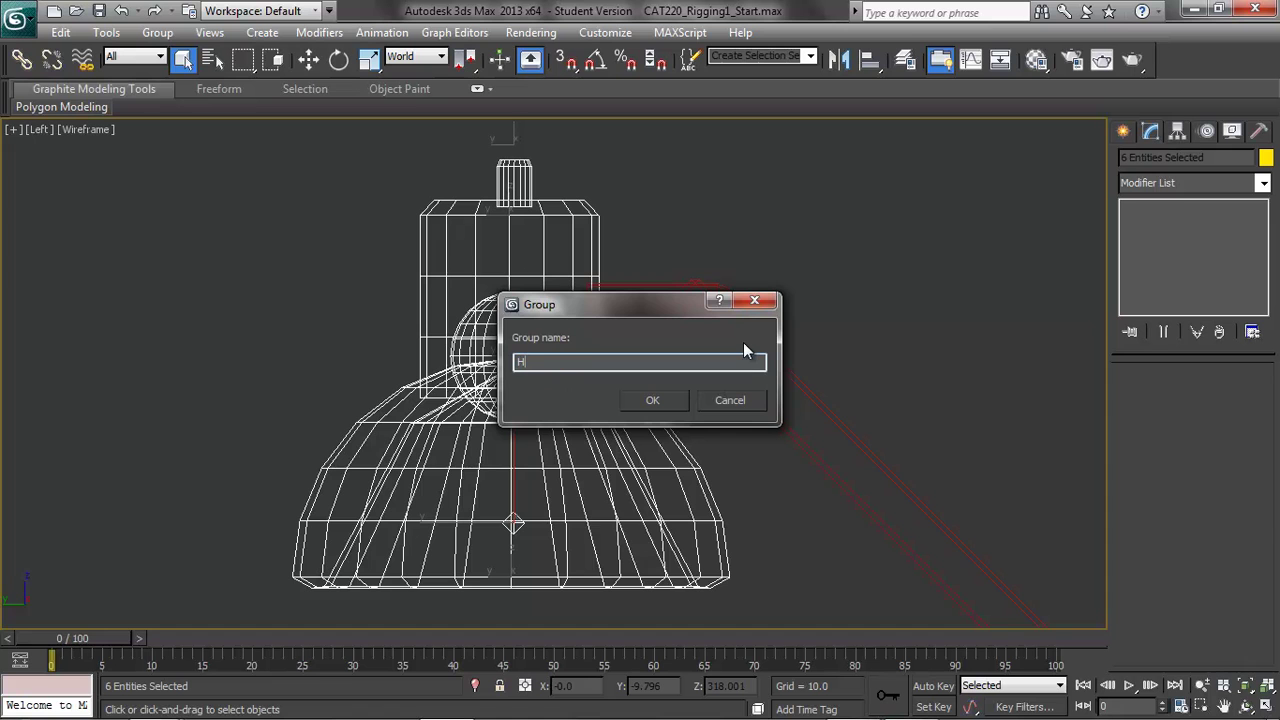
text(ead_Group)
click(660, 402)
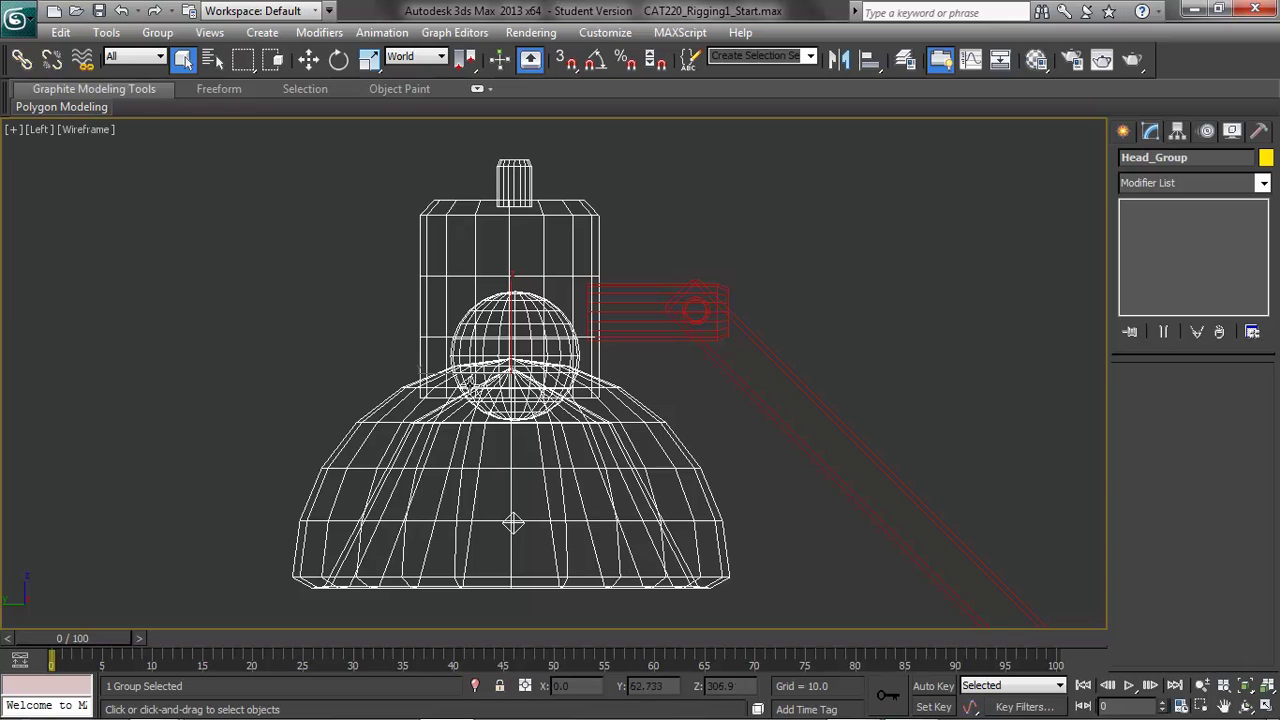
click(806, 534)
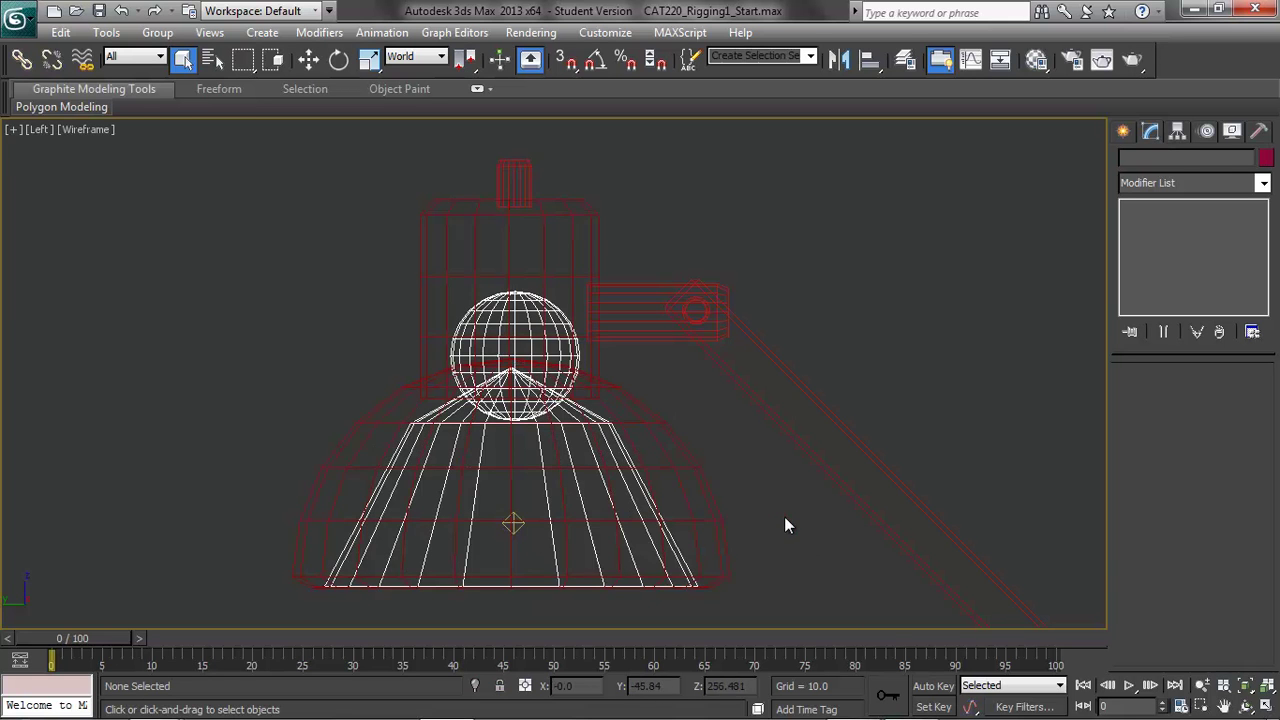
Try rotating Lower_Arm_Group about its current pivot, then undo the rotation.
scroll(784, 516, down, 3)
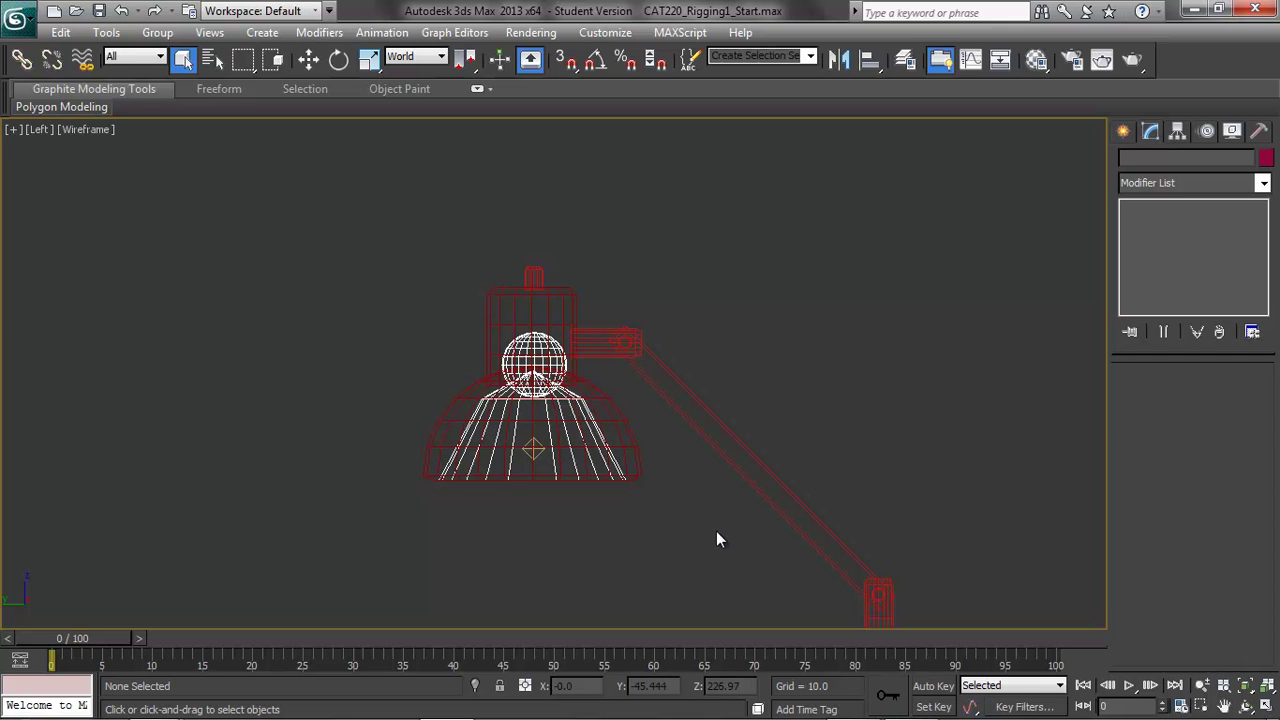
middle_drag(634, 342, 540, 684)
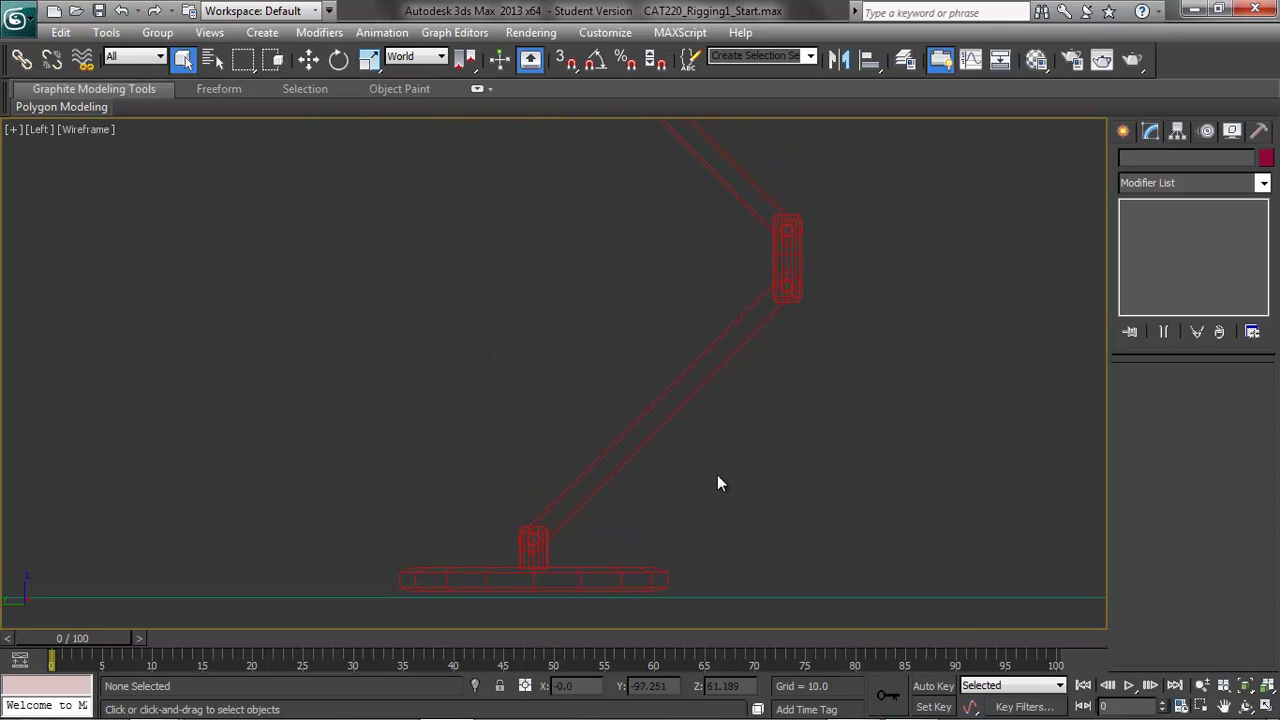
click(635, 444)
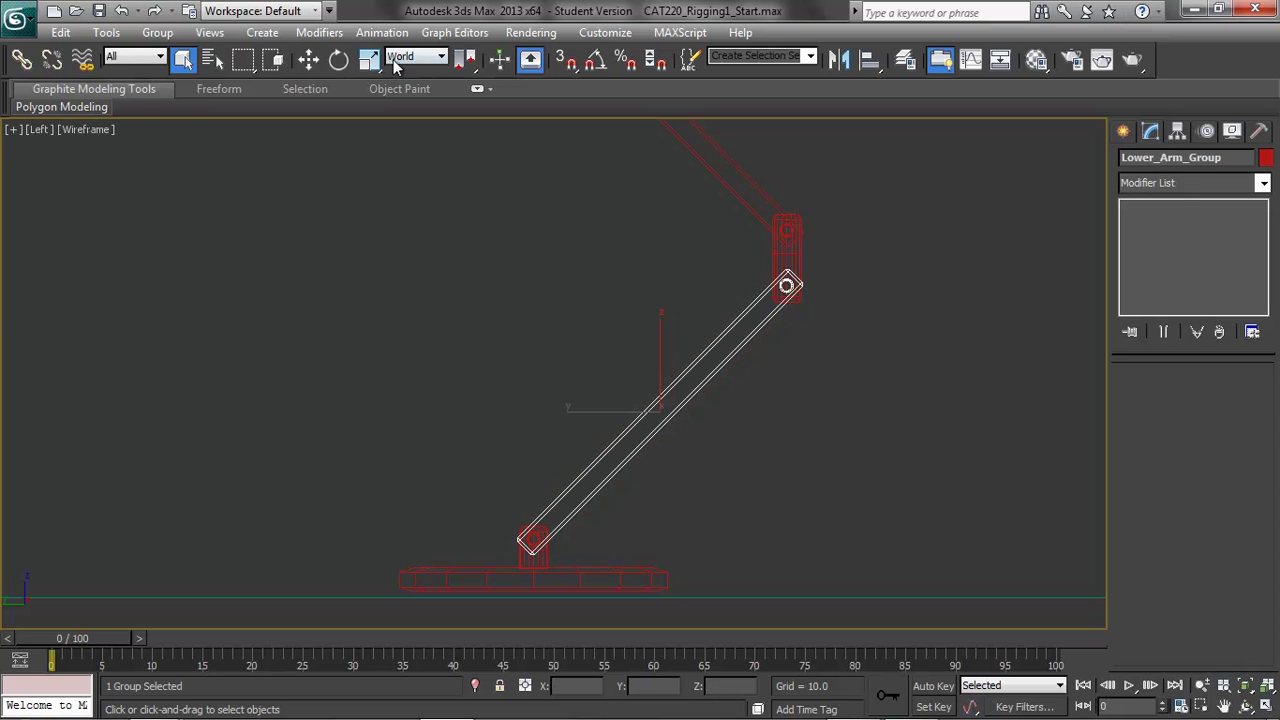
click(340, 62)
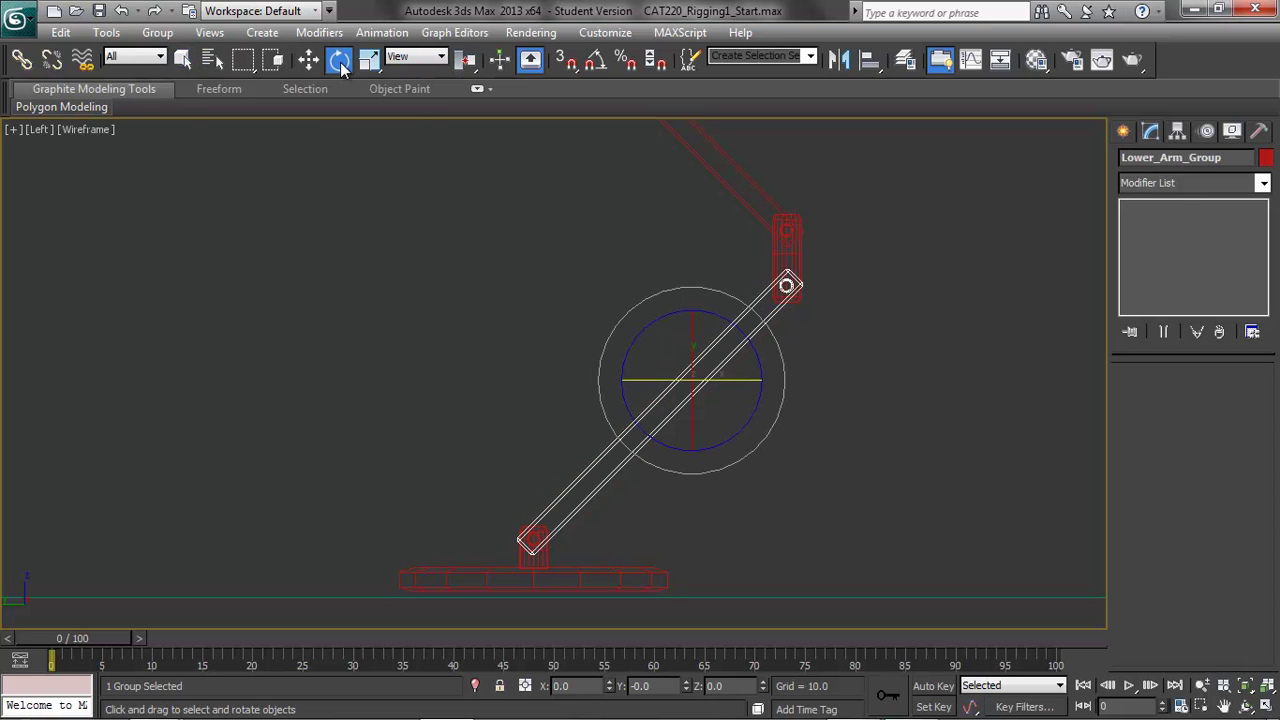
mouse_move(718, 320)
mouse_down()
mouse_move(670, 293)
mouse_move(734, 314)
mouse_move(691, 300)
mouse_move(712, 305)
mouse_up()
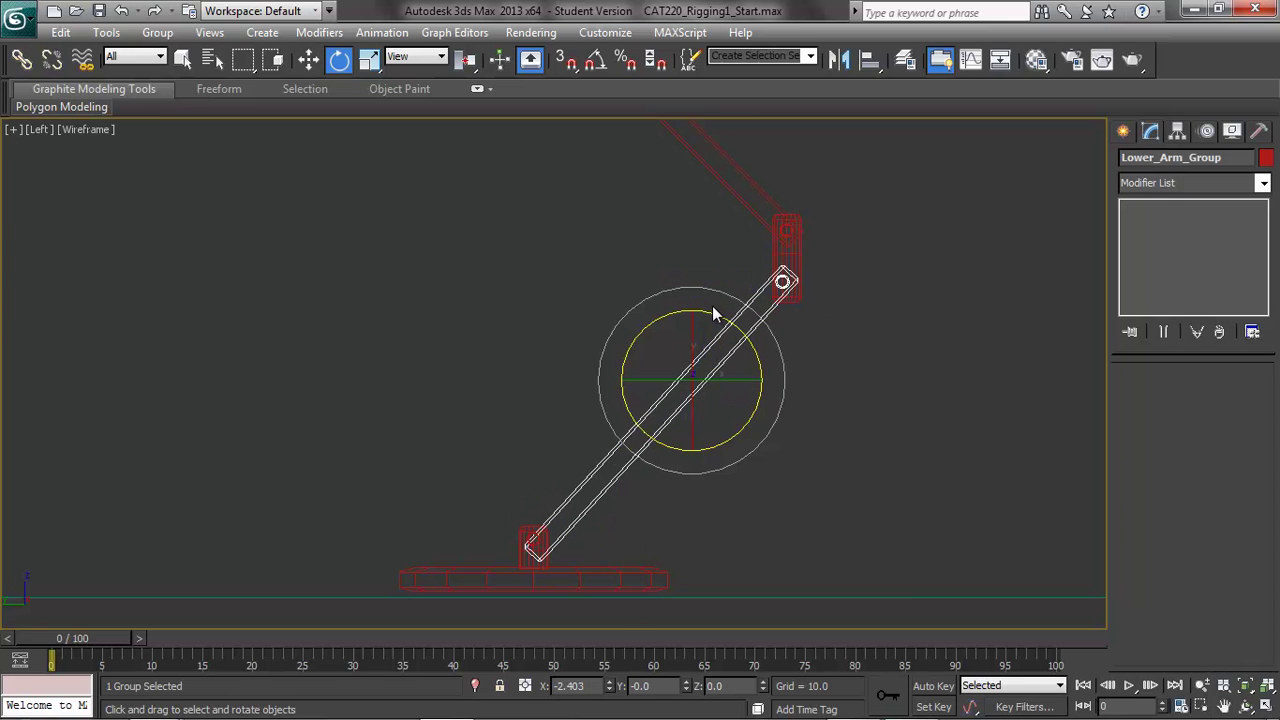
key(ctrl+z)
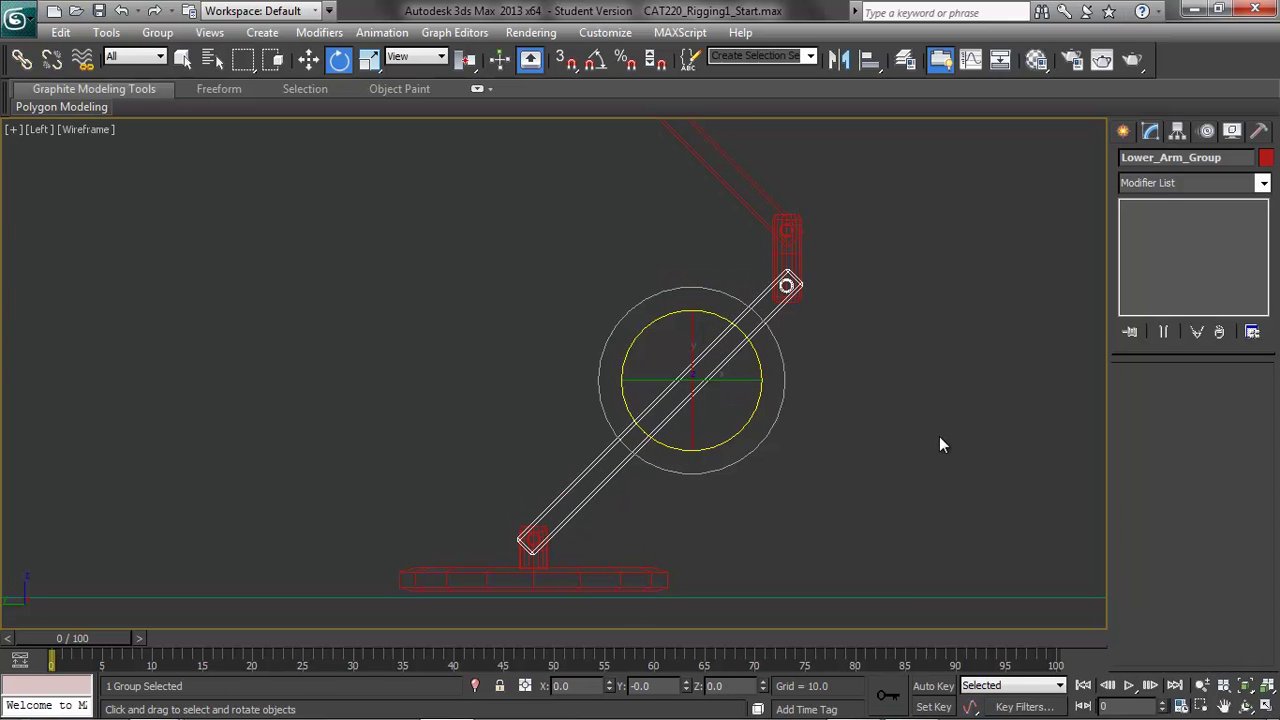
click(837, 436)
Turn on Affect Pivot Only and lower the base plate's pivot to its underside, at about Z 3.4.
scroll(850, 430, up, 6)
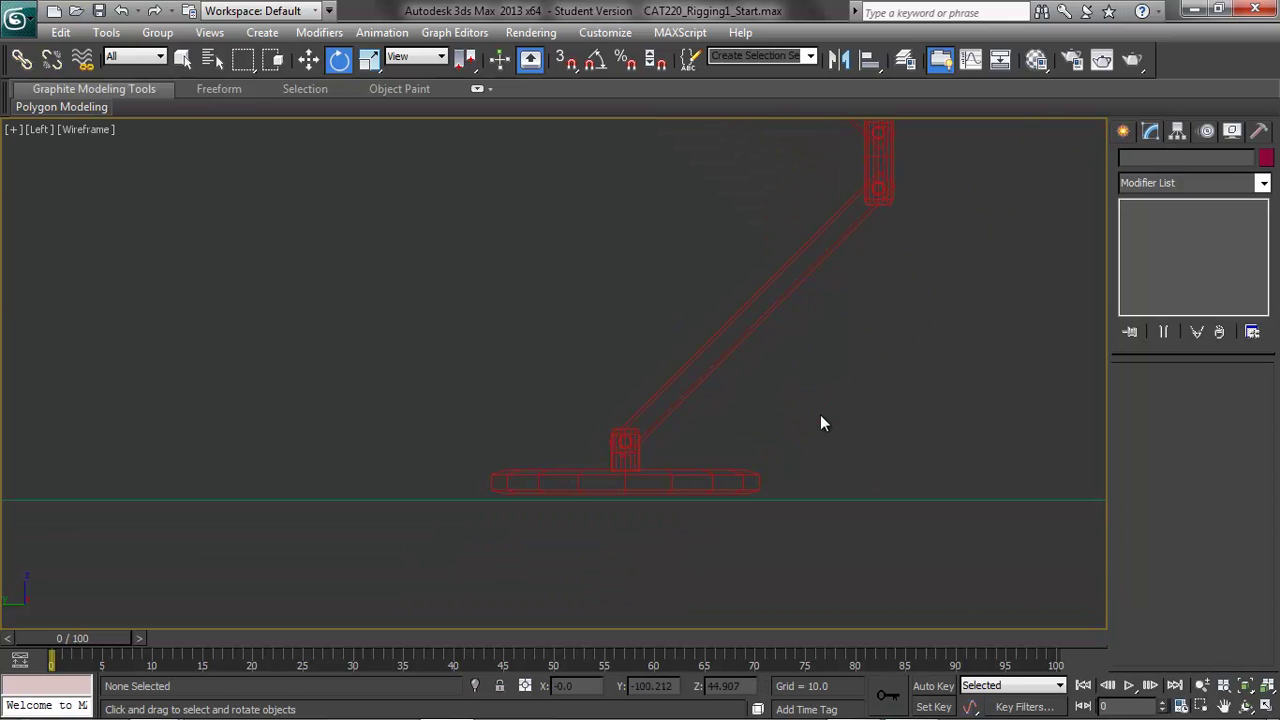
click(874, 490)
middle_drag(908, 537, 788, 342)
click(648, 405)
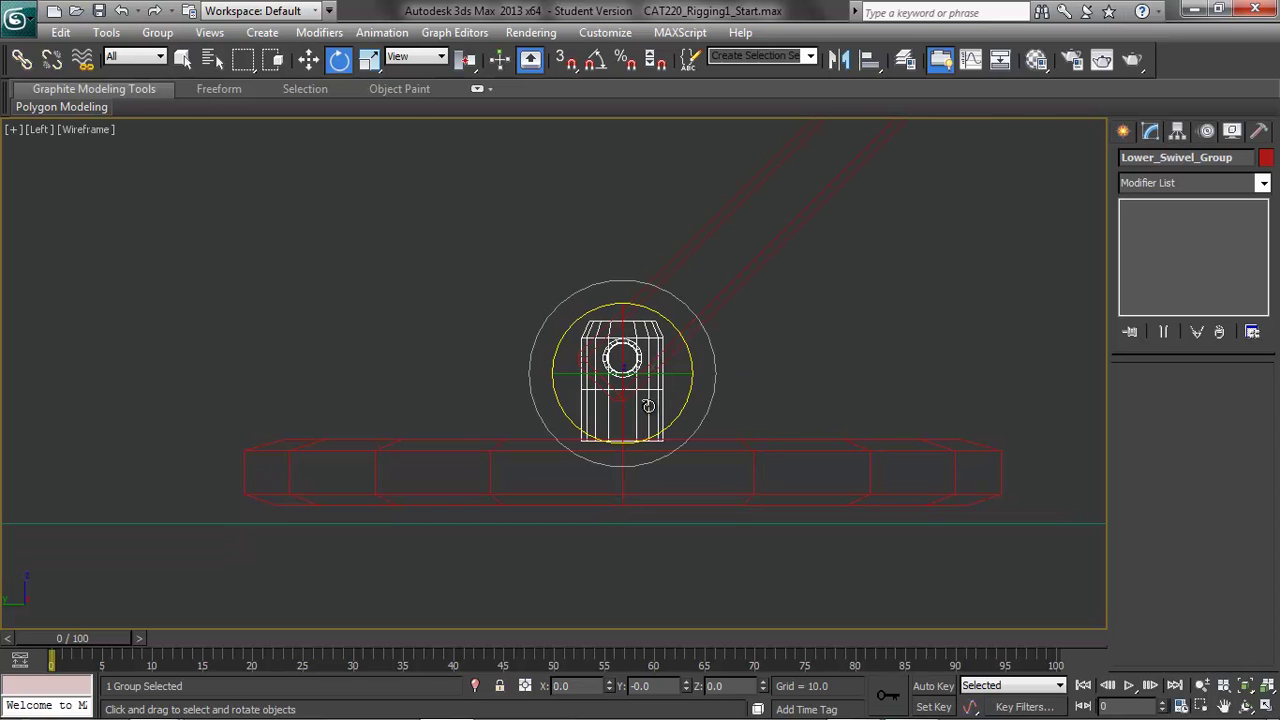
click(719, 451)
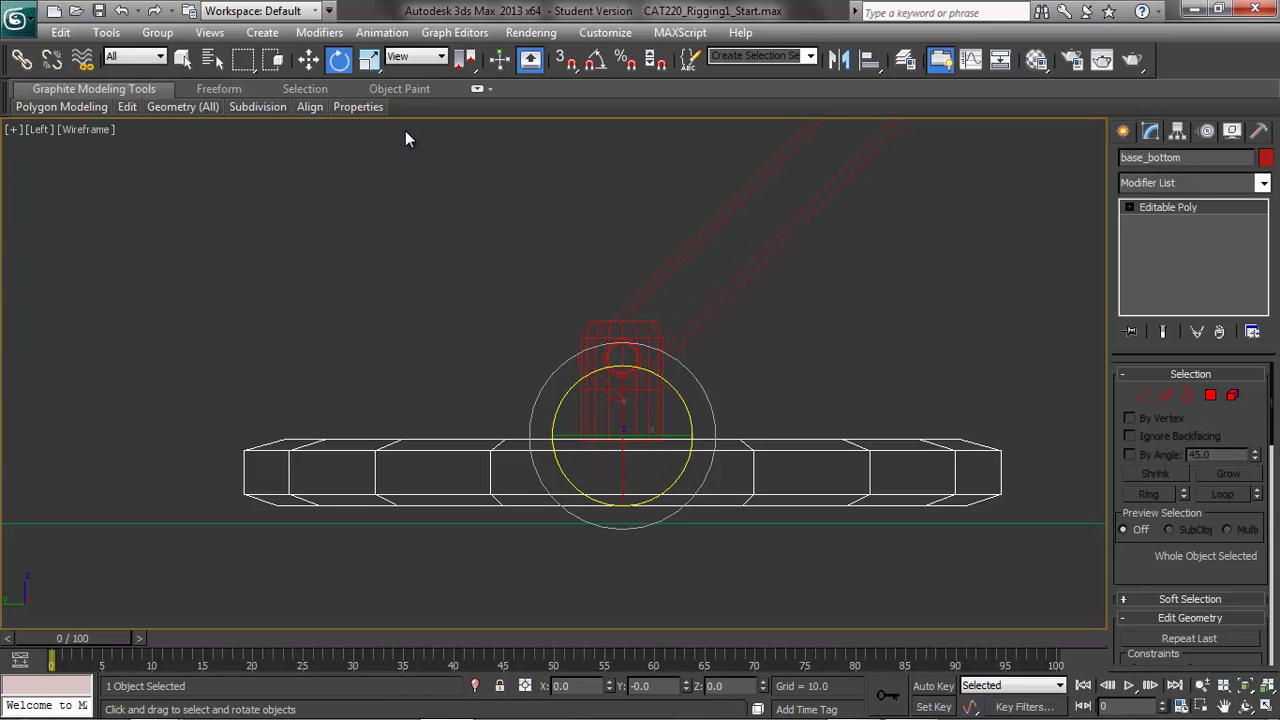
click(1178, 133)
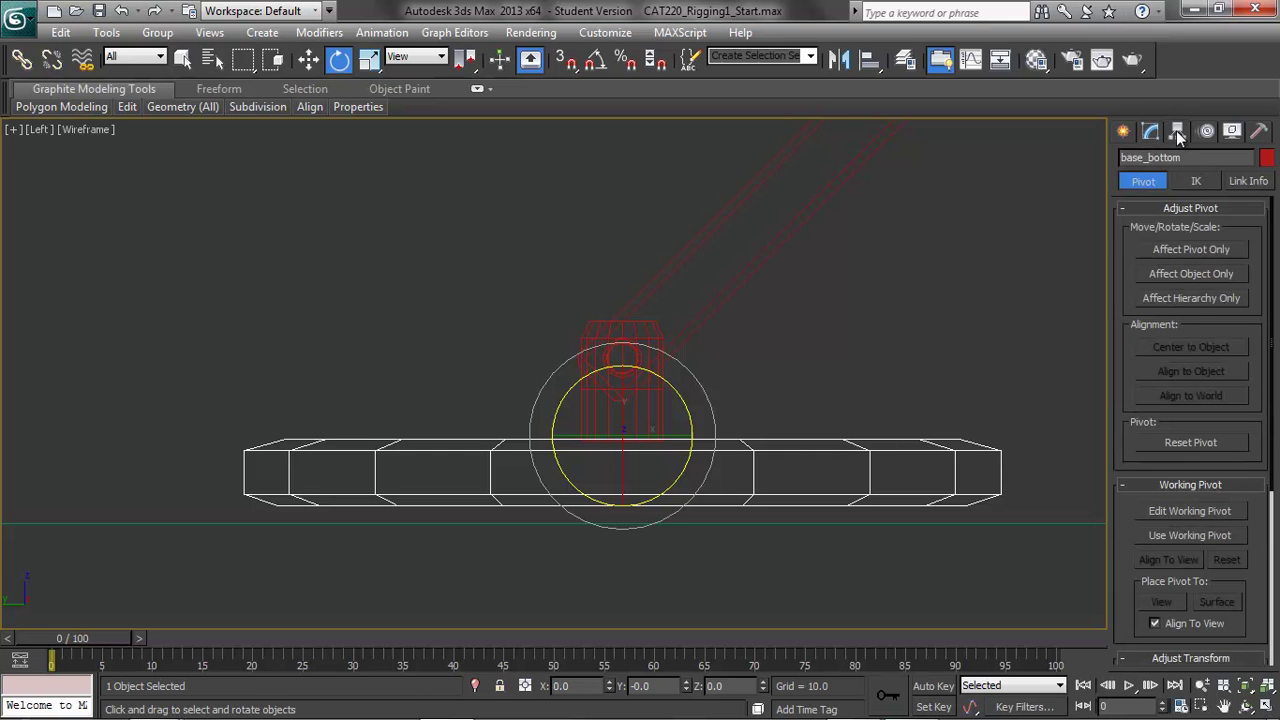
click(1150, 132)
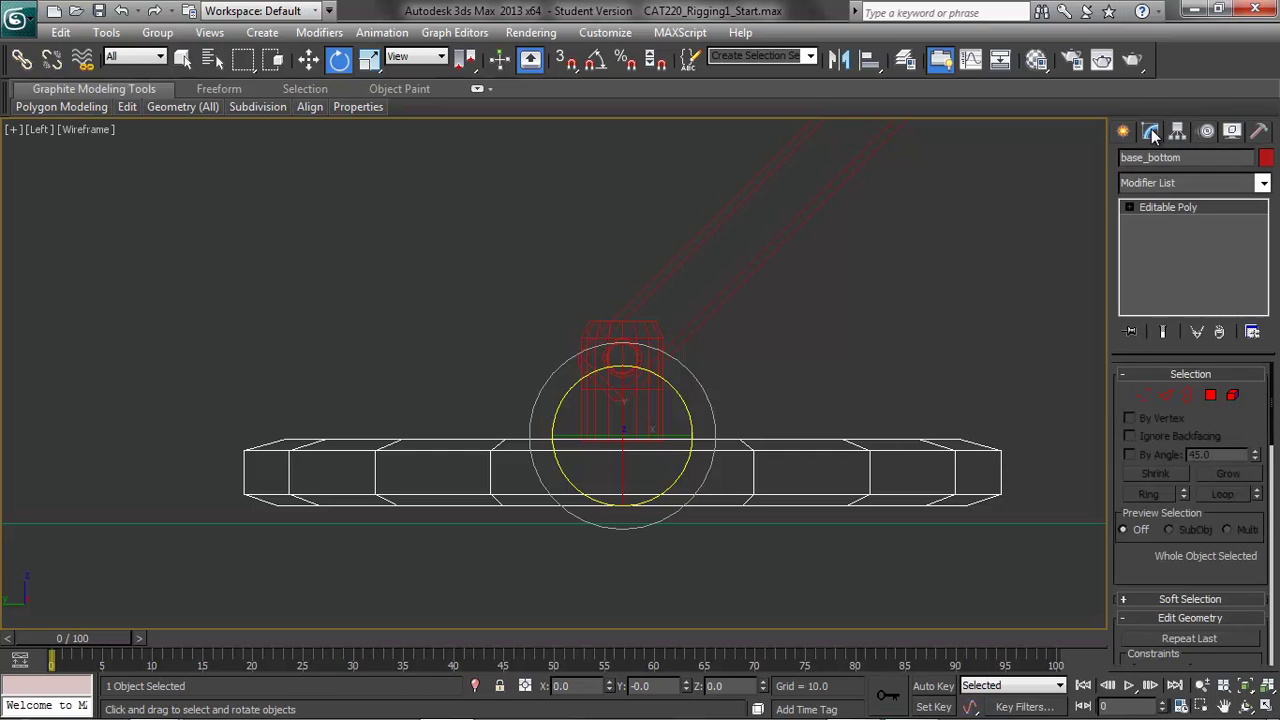
click(1179, 132)
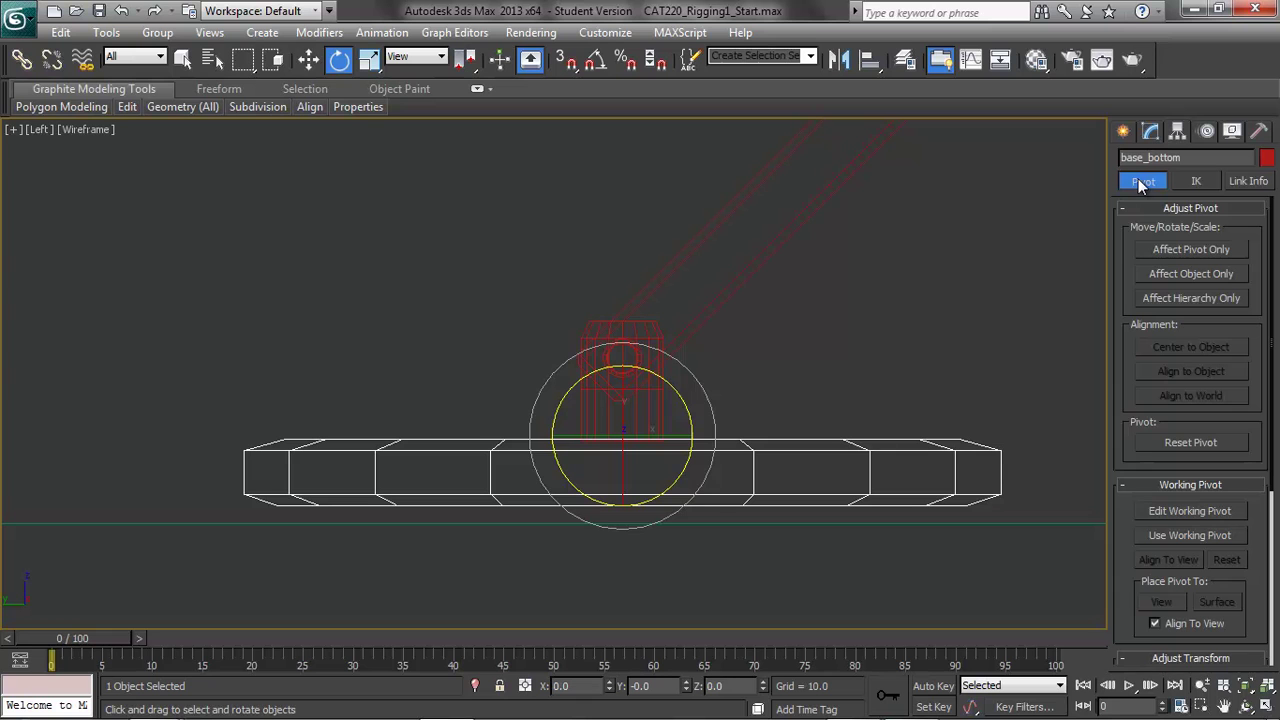
click(1166, 245)
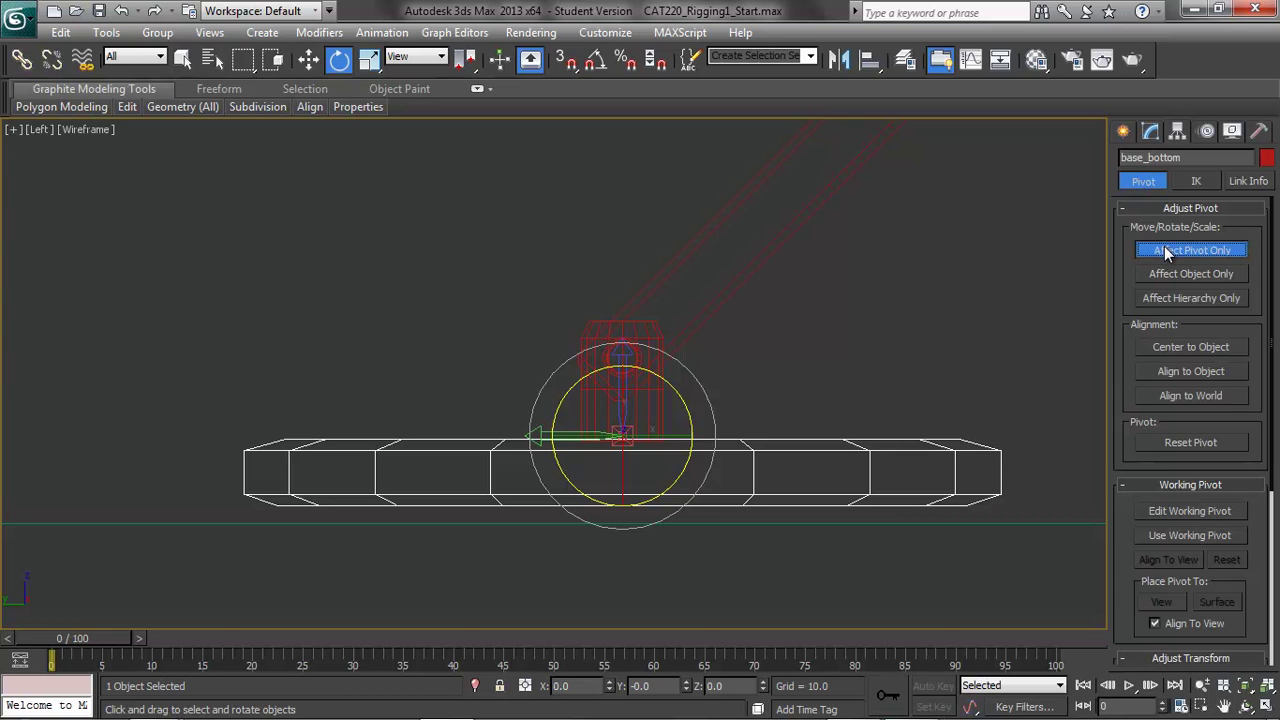
click(309, 62)
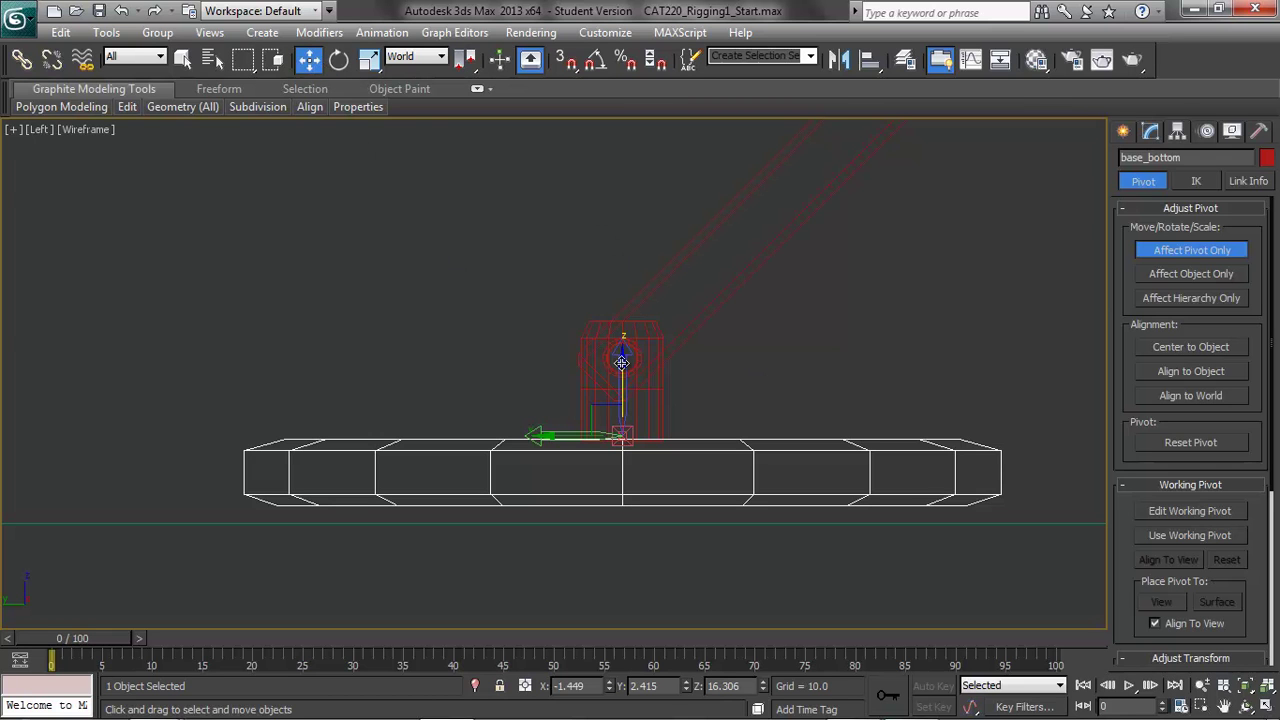
drag(621, 363, 613, 432)
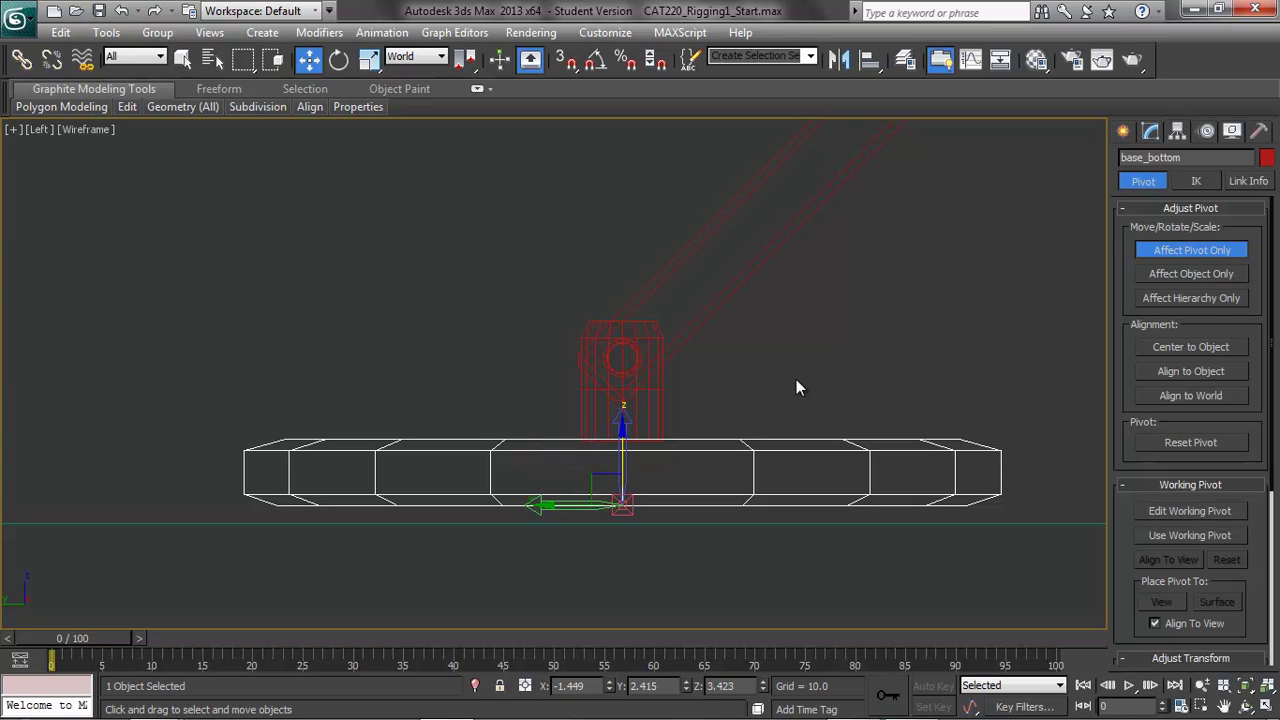
click(737, 381)
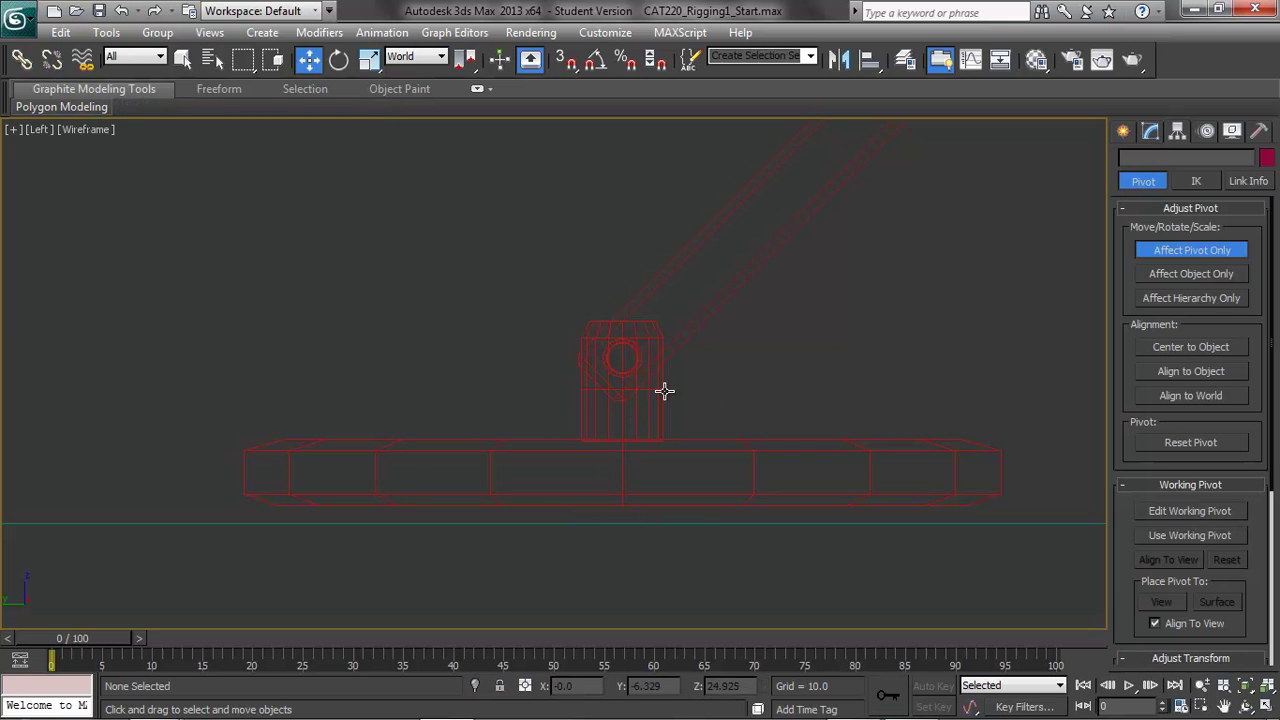
Lower the pivot of Lower_Swivel_Group to where the swivel meets the base plate, at about Z 15.7.
click(650, 408)
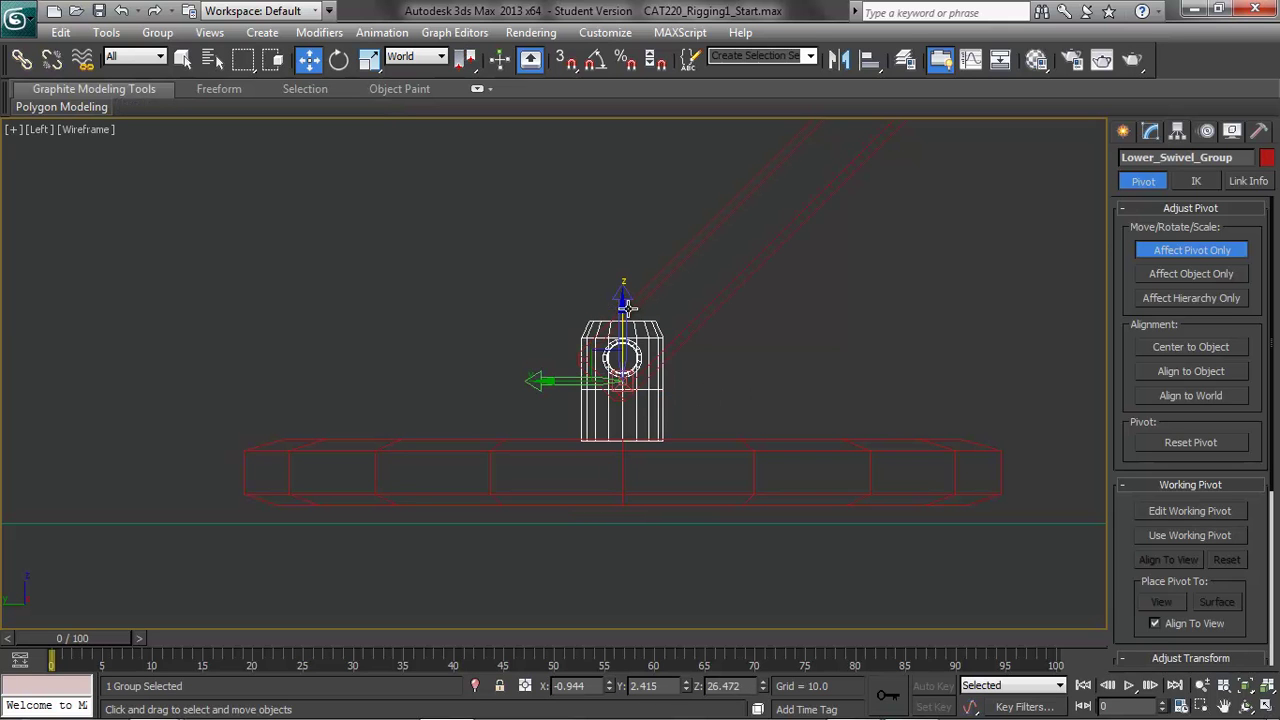
drag(623, 308, 622, 366)
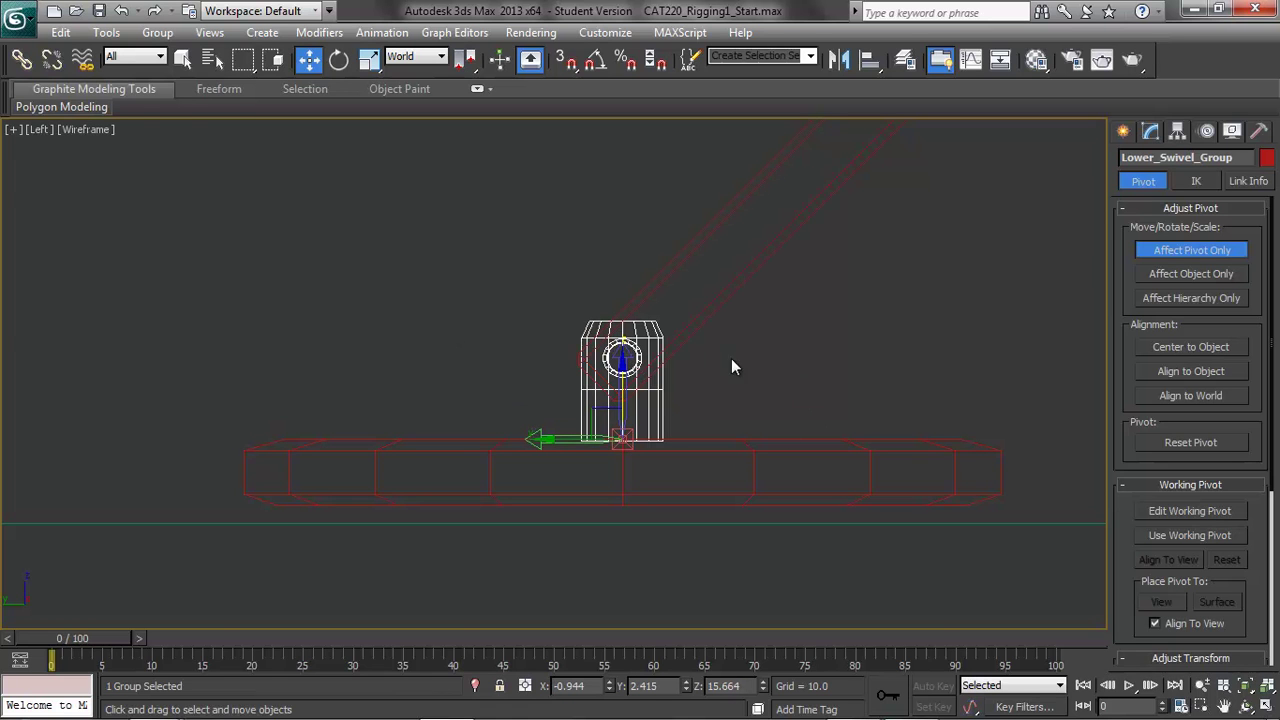
click(820, 376)
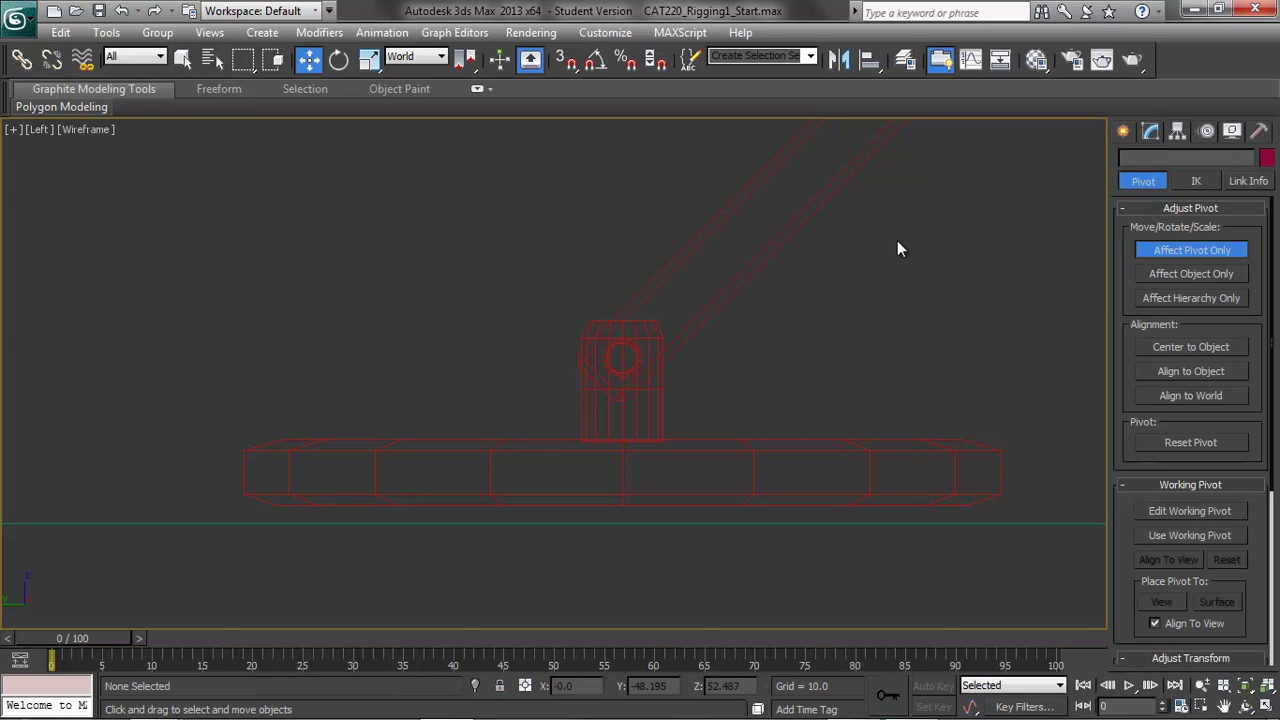
Move the pivot of Lower_Arm_Group to the centre of the lower swivel's pin, at about Y 2.4.
click(790, 232)
middle_drag(923, 249, 849, 319)
scroll(849, 319, down, 2)
drag(768, 137, 511, 390)
scroll(626, 397, up, 8)
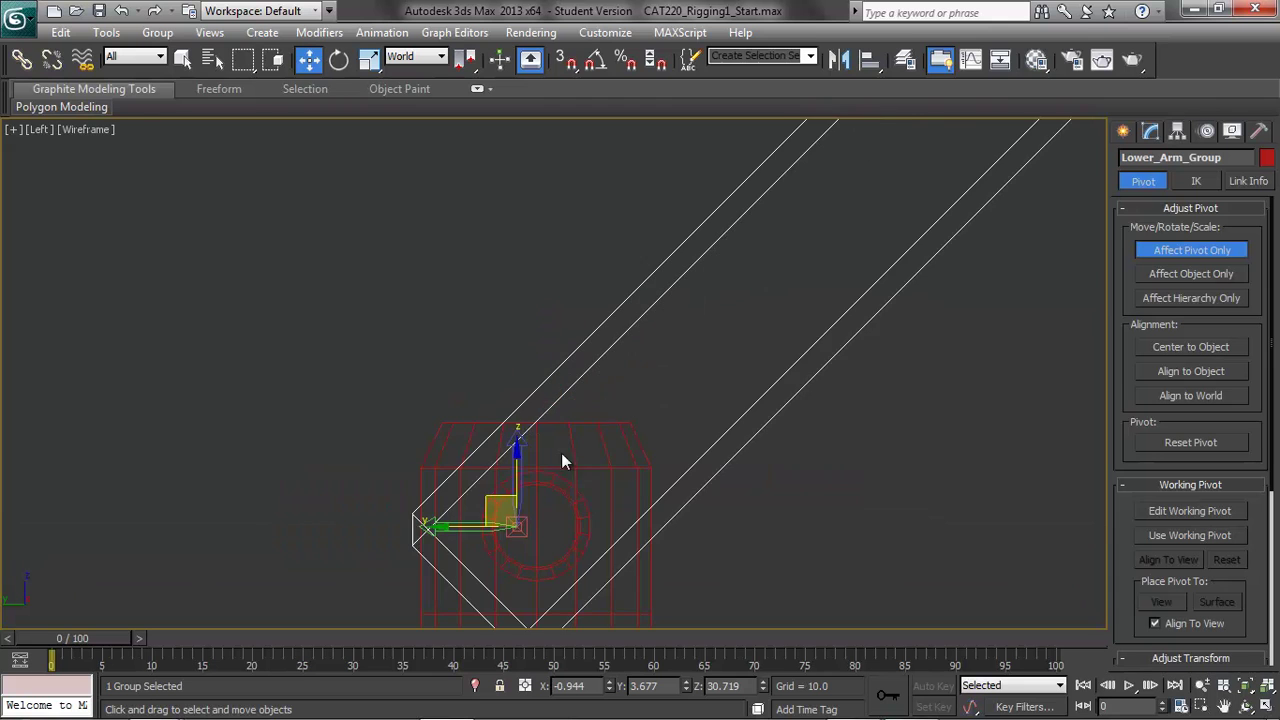
drag(557, 348, 578, 347)
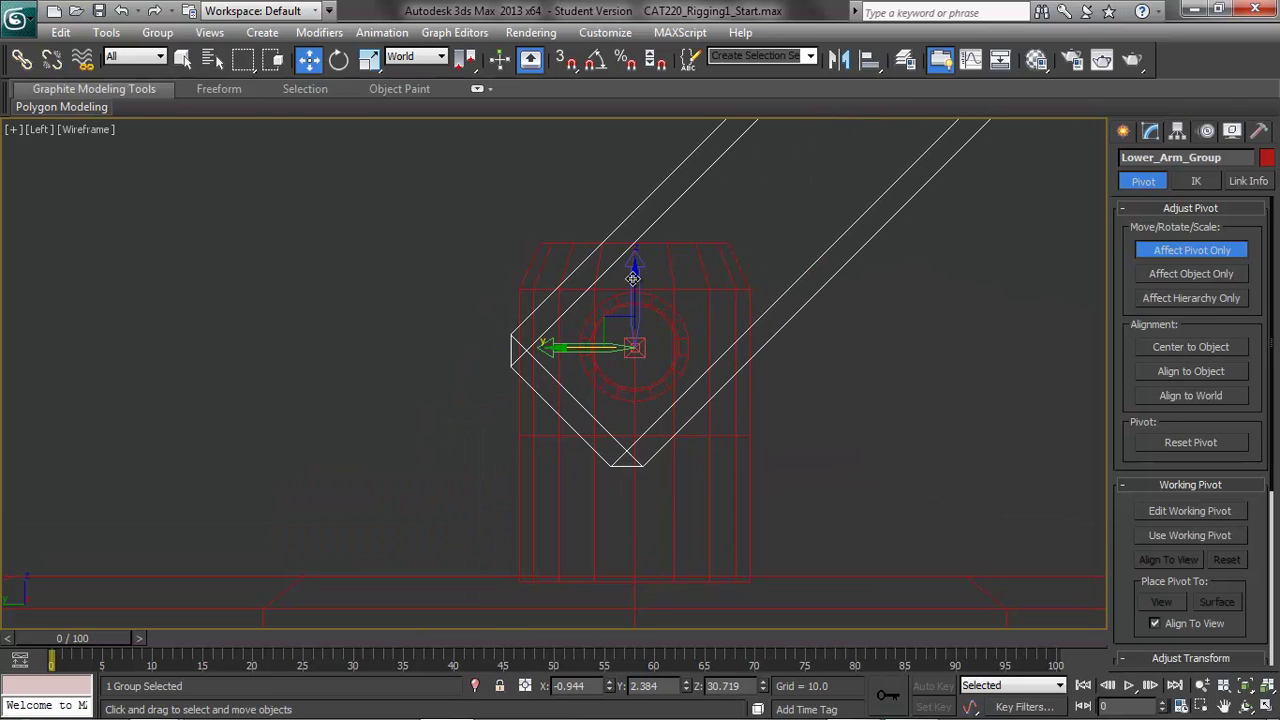
drag(633, 278, 634, 273)
click(903, 386)
Lower the pivot of Elbow_Group to the centre of the elbow's lower pin, at about Z 164.
scroll(930, 302, down, 5)
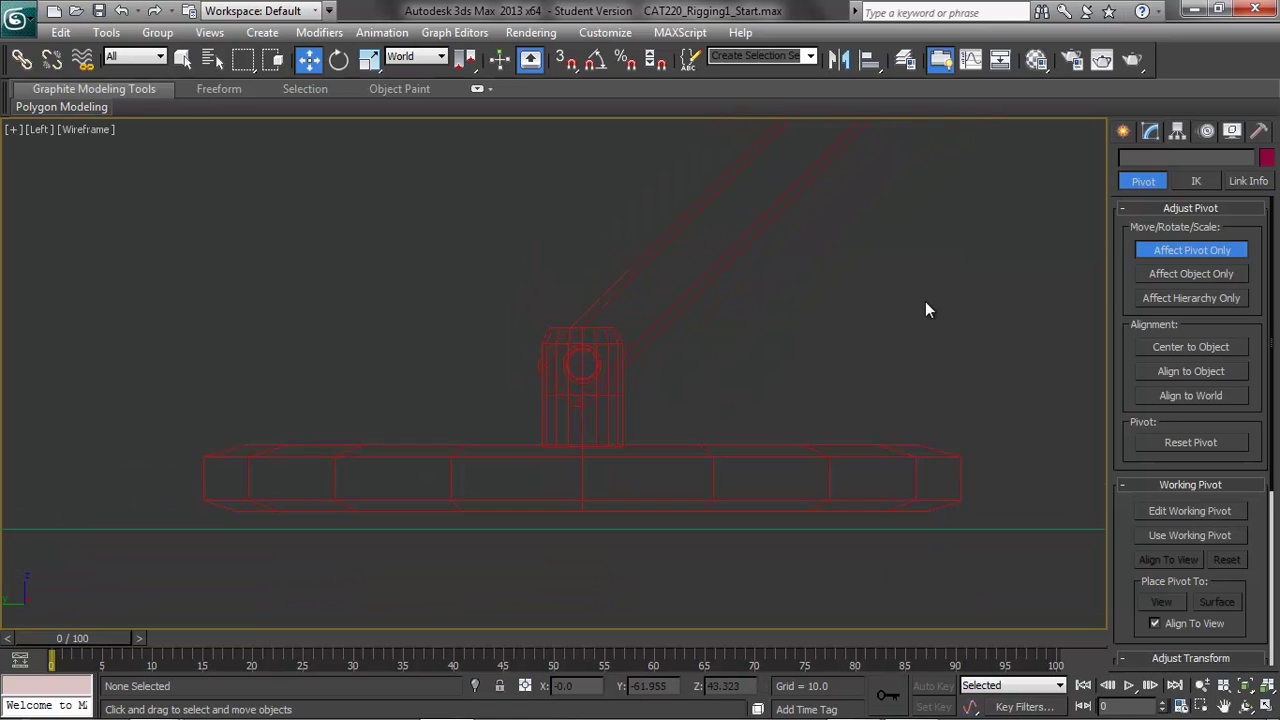
middle_drag(882, 190, 762, 440)
scroll(765, 445, up, 1)
click(851, 215)
scroll(1000, 338, up, 4)
scroll(1040, 280, down, 2)
middle_drag(1052, 205, 770, 395)
drag(697, 277, 697, 359)
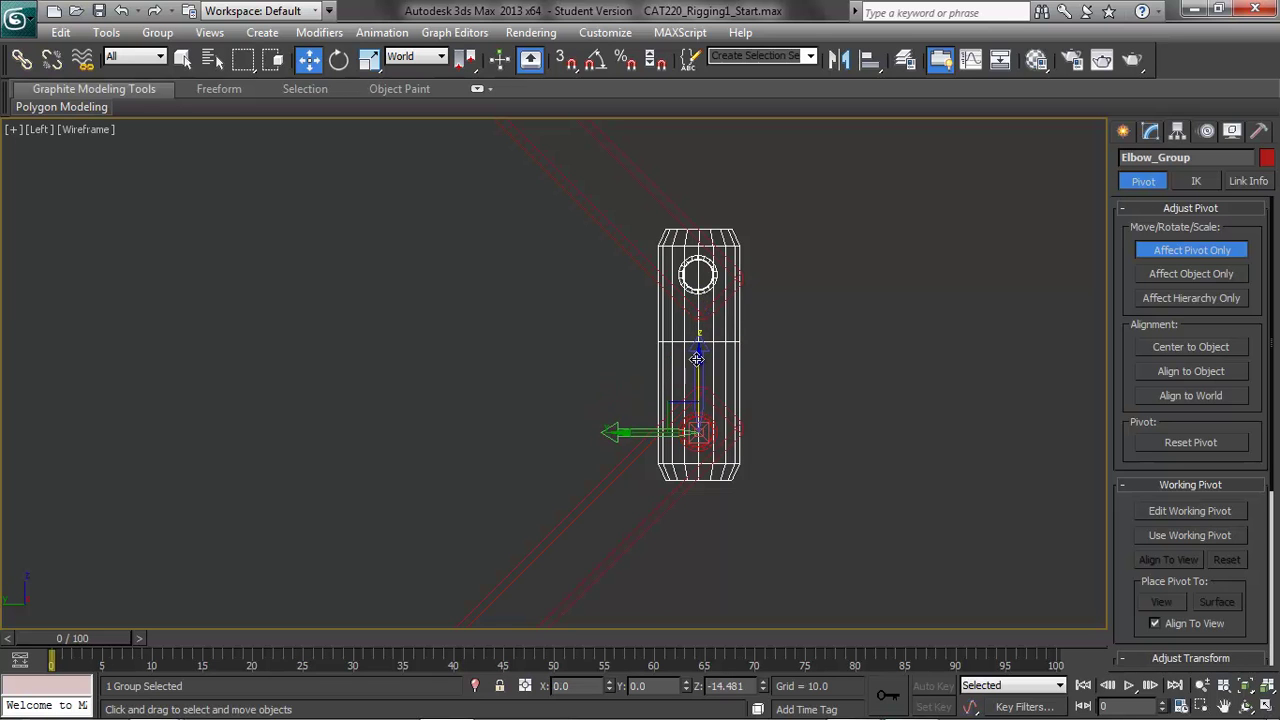
Move the pivot of Upper_Arm_Group to the centre of the elbow's upper pin, at about Y -130.6, Z 193.5.
scroll(528, 325, up, 1)
middle_drag(531, 327, 588, 445)
scroll(608, 285, down, 1)
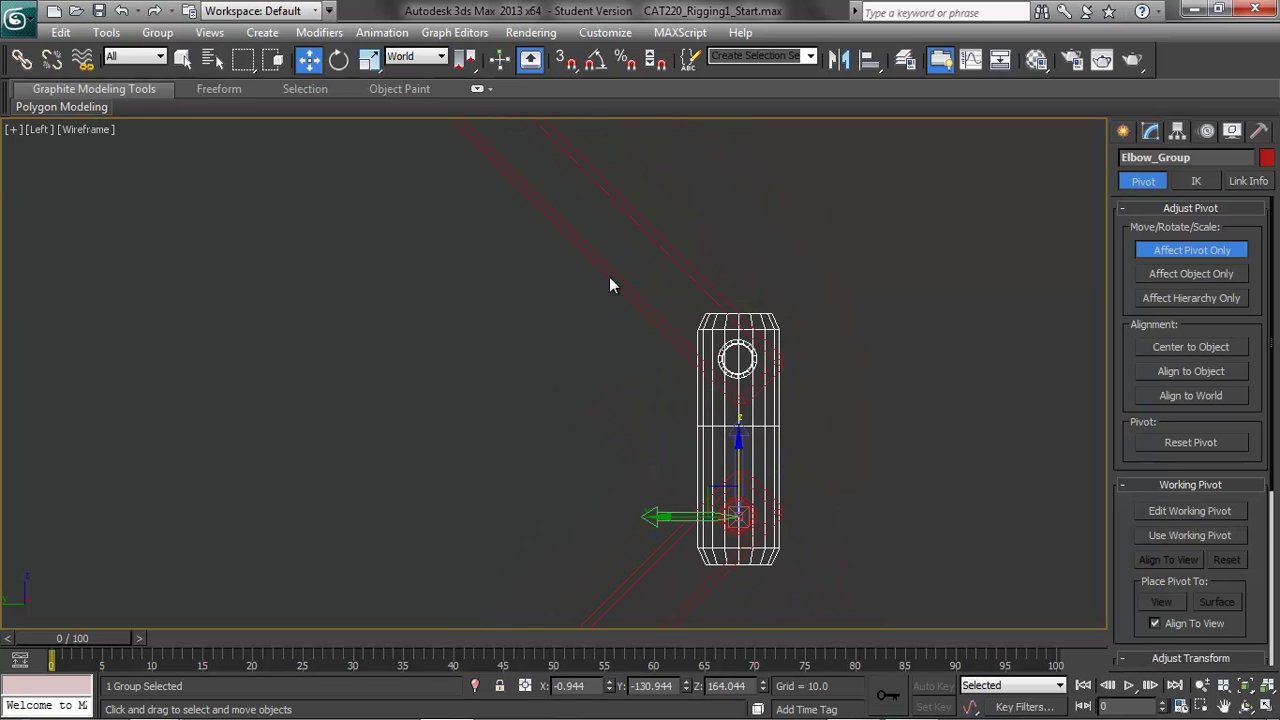
key(Page_Up)
middle_drag(505, 325, 537, 400)
drag(522, 268, 755, 507)
click(775, 576)
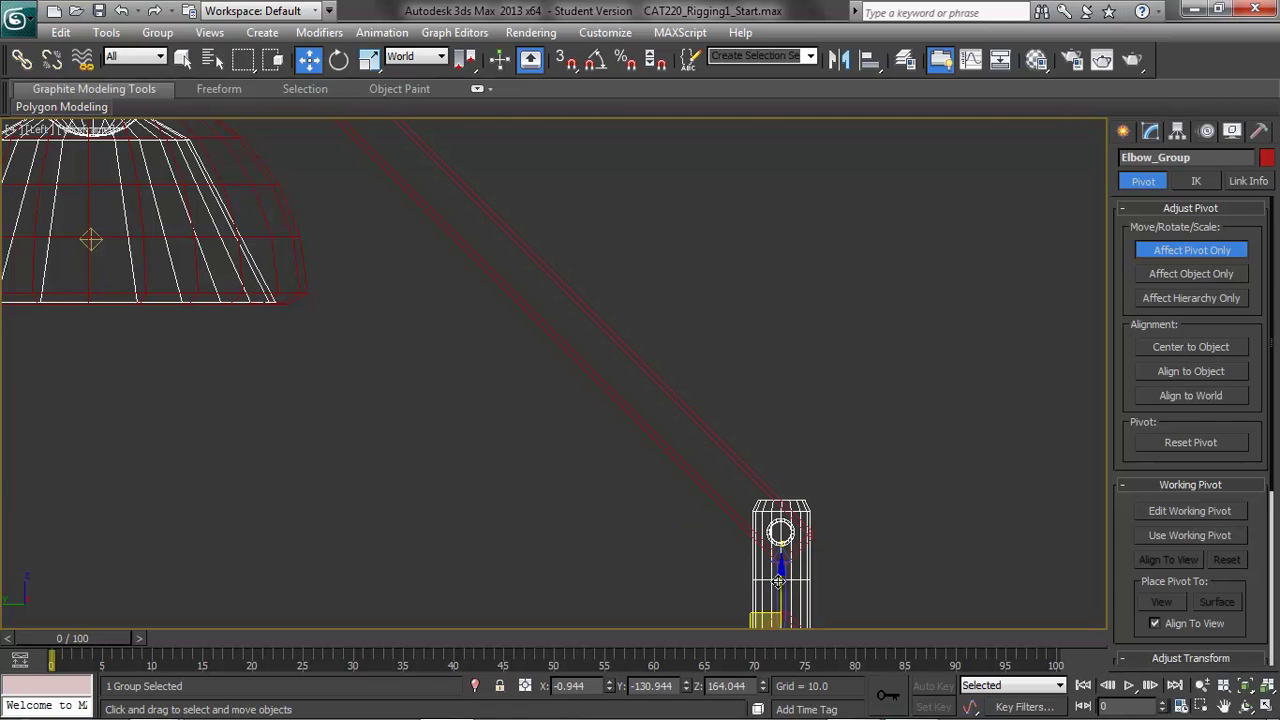
Move the stem's pivot to the centre of the pin at the upper arm, at about Y 3.0, Z 326.
middle_drag(374, 267, 597, 611)
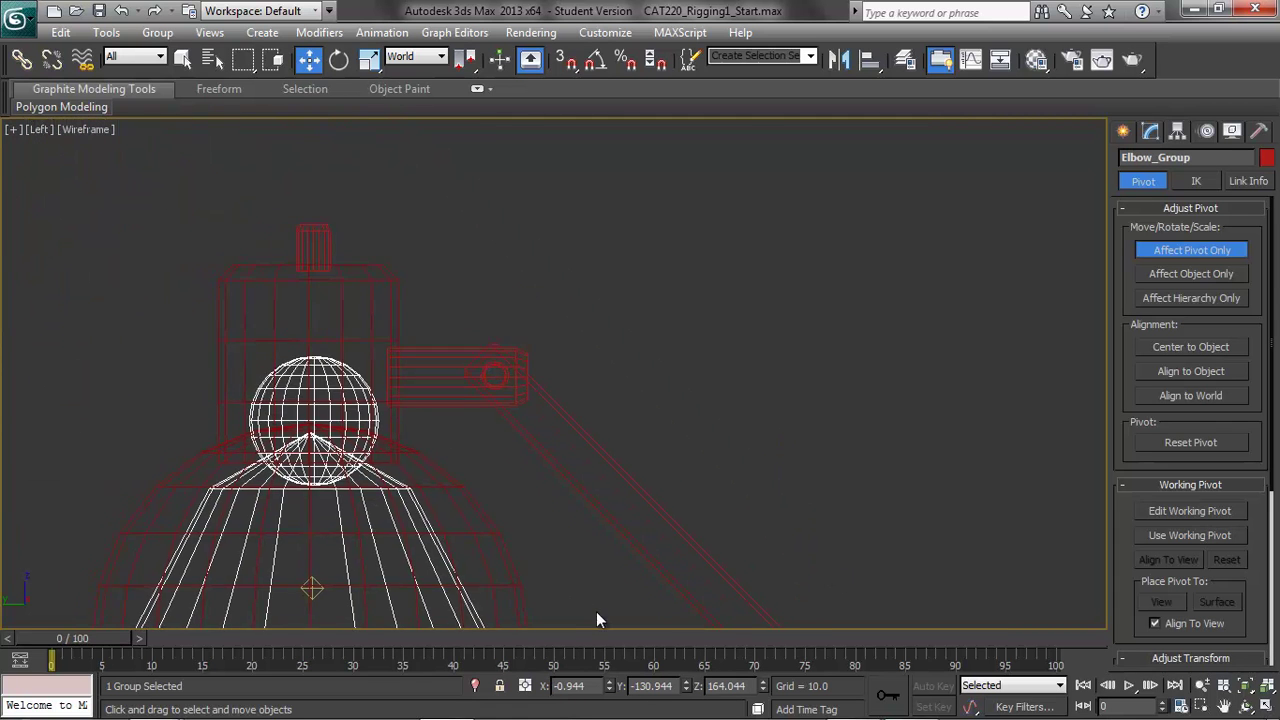
click(435, 383)
drag(511, 374, 453, 385)
middle_drag(467, 451, 600, 323)
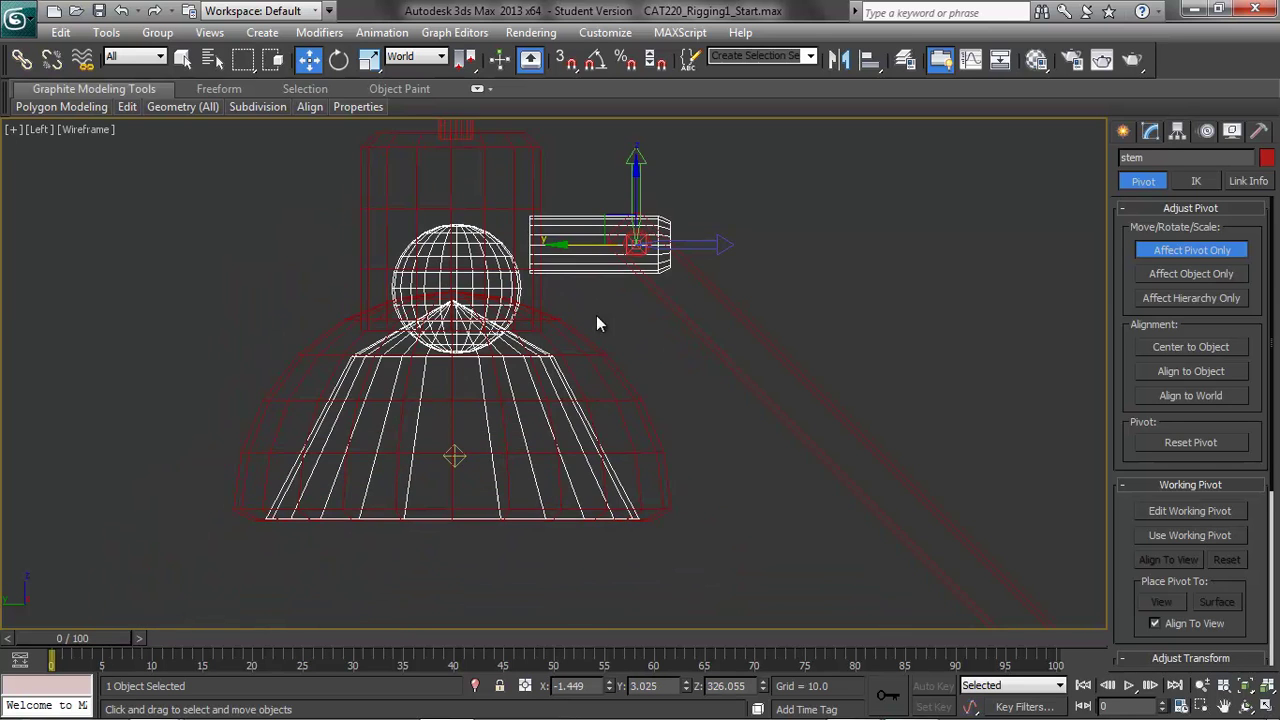
Move the pivot of Head_Group to where the head meets the stem, at about Y 28.1, Z 326, and turn off Affect Pivot Only.
click(515, 304)
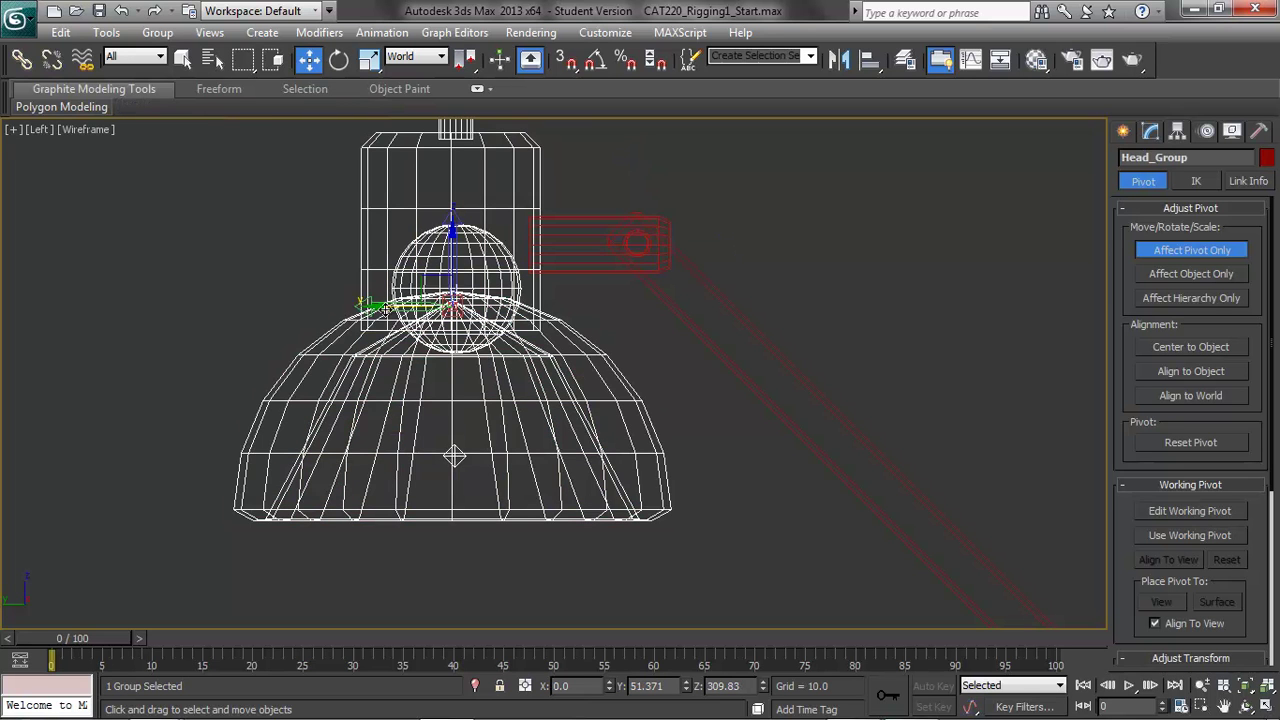
drag(381, 307, 459, 307)
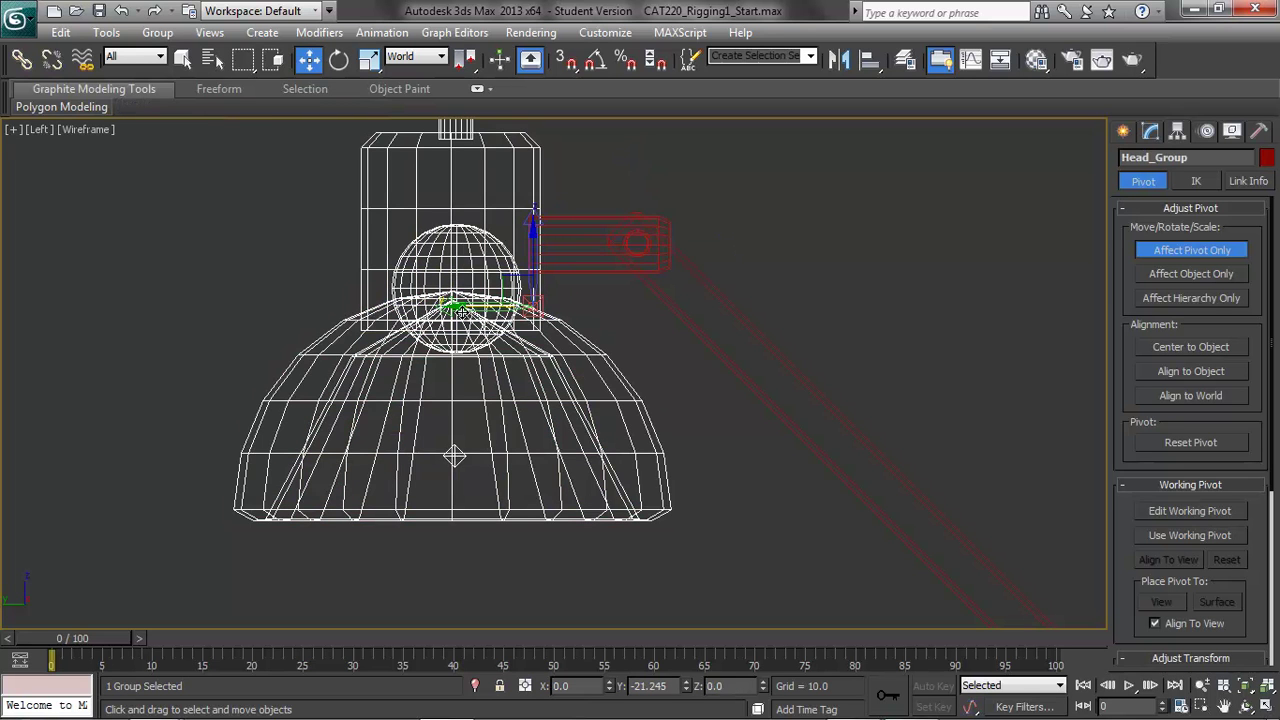
drag(535, 246, 536, 188)
drag(495, 251, 503, 251)
drag(540, 198, 540, 194)
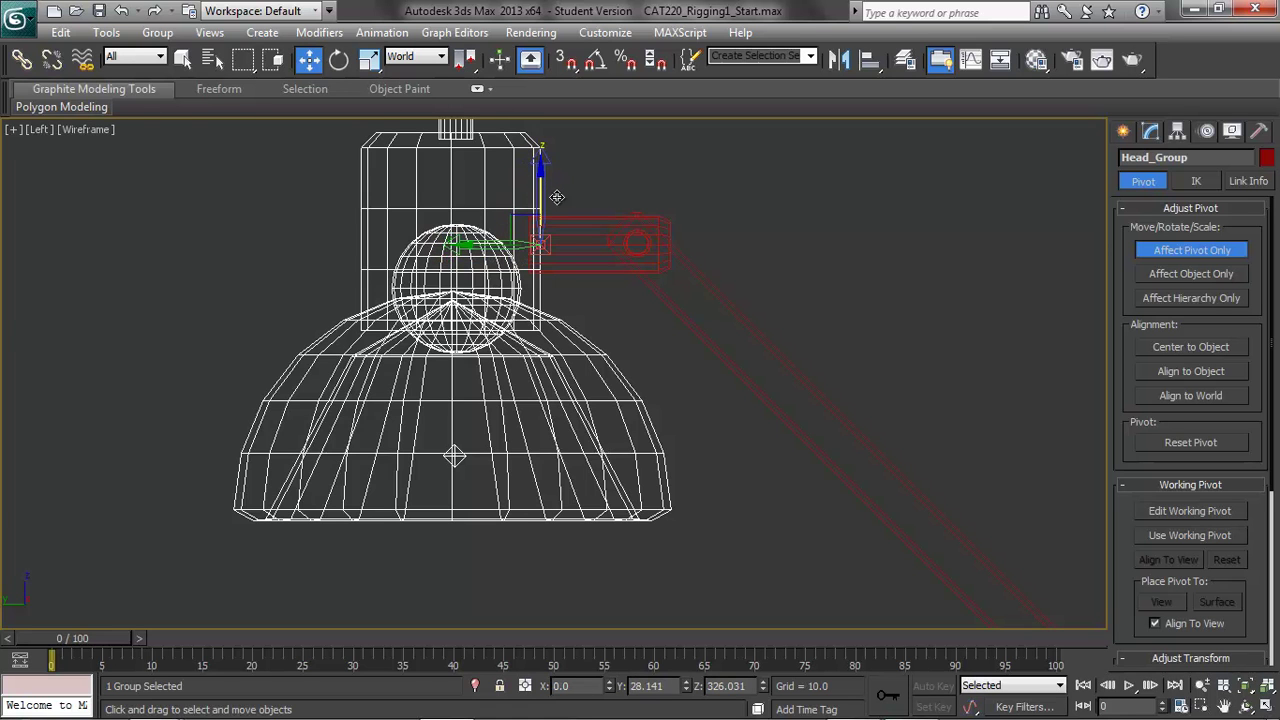
click(1199, 253)
click(762, 266)
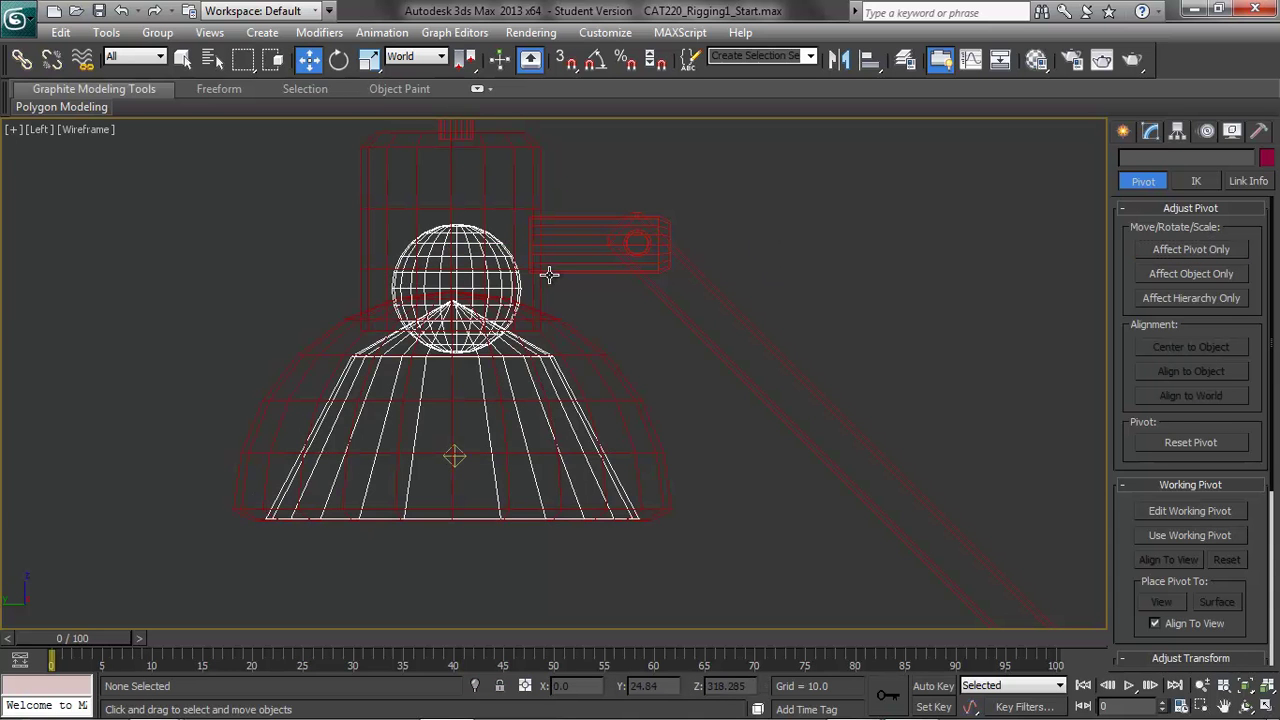
Rotate the stem about its pin to test the pivot, and undo the rotation.
scroll(774, 529, up, 1)
middle_drag(766, 528, 752, 247)
scroll(726, 325, down, 2)
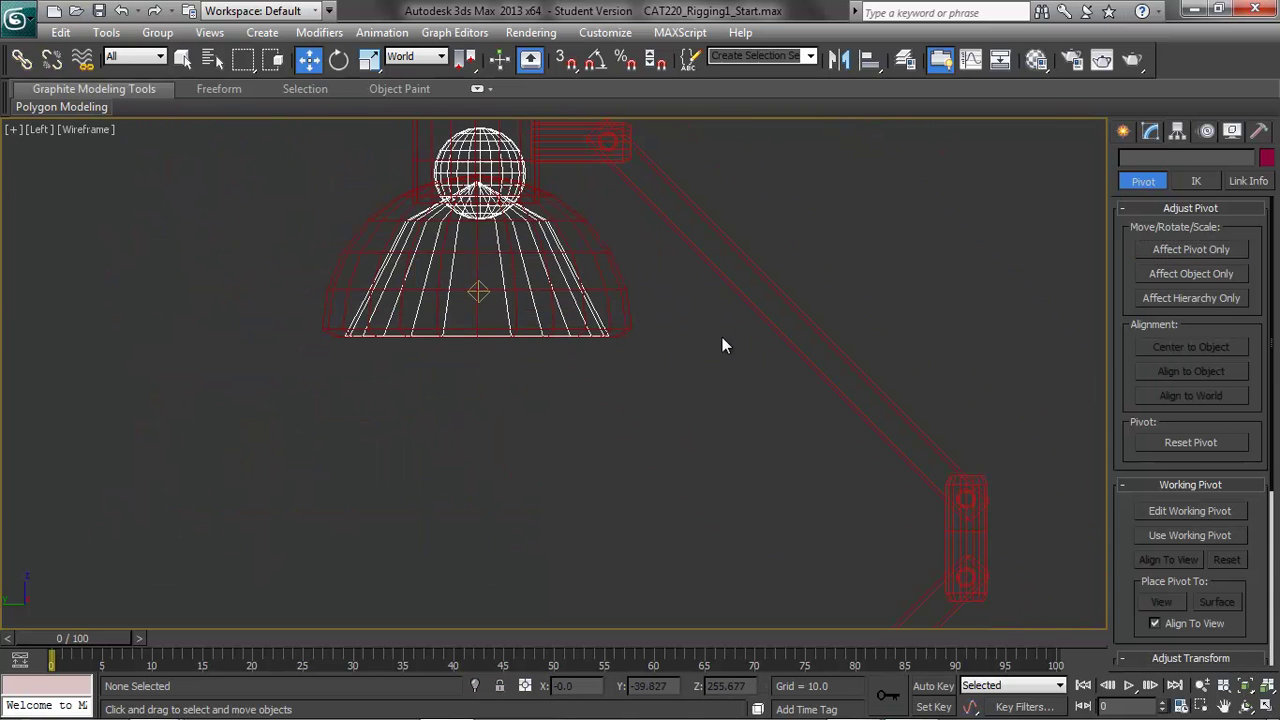
middle_drag(624, 240, 695, 490)
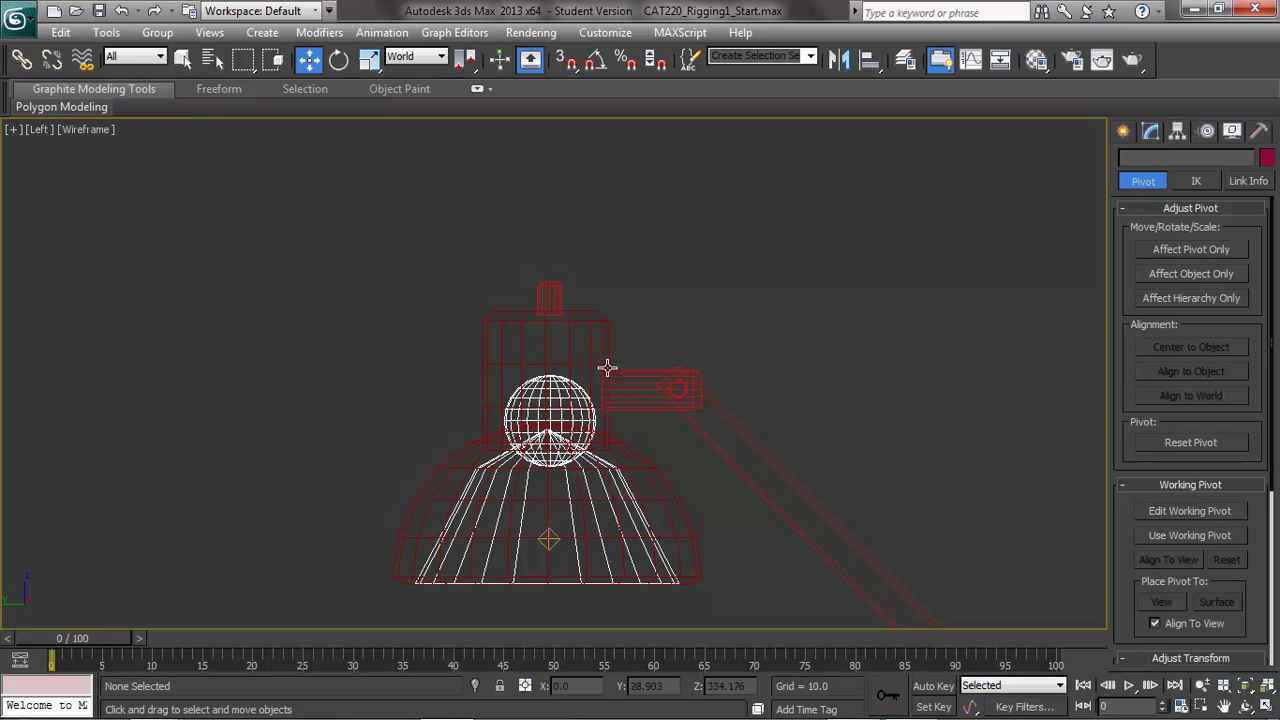
click(633, 389)
click(341, 68)
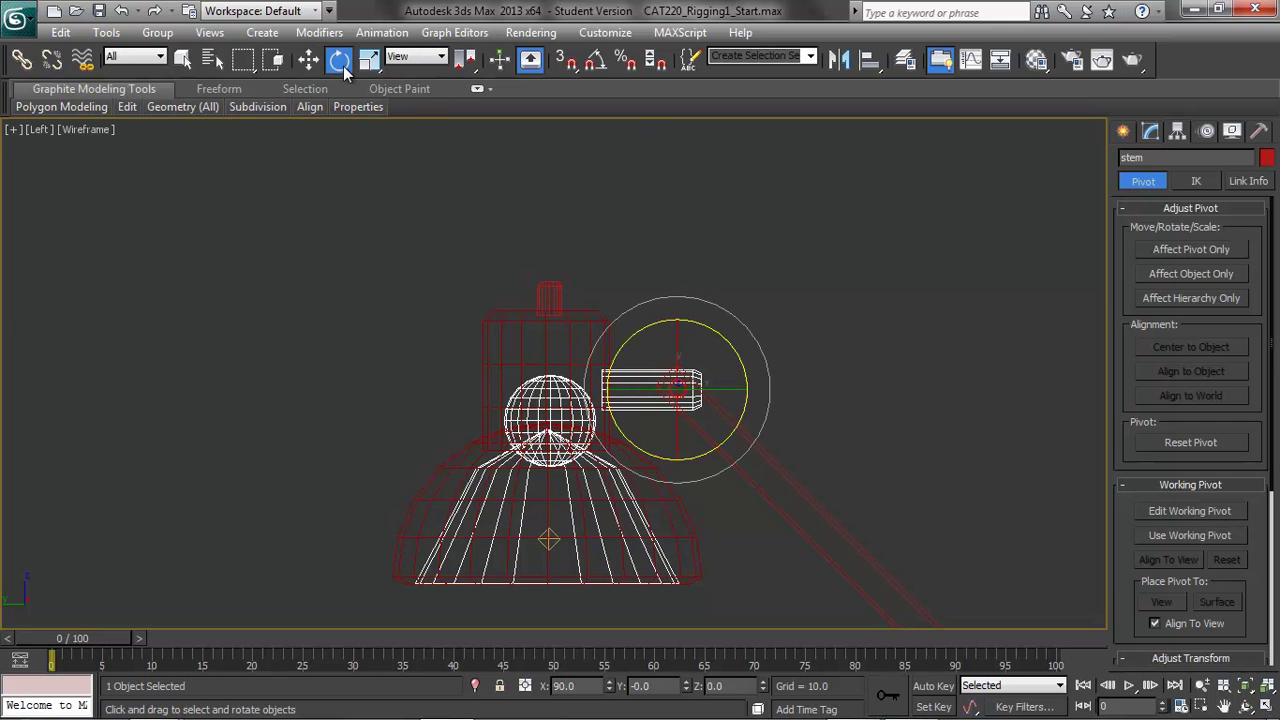
drag(706, 325, 814, 289)
key(ctrl+z)
Try rotating Upper_Arm_Group, undo the rotation, and check its pivot placement with the Move and Rotate tools.
middle_drag(873, 441, 599, 2)
scroll(660, 709, up, 2)
scroll(660, 711, down, 4)
middle_drag(886, 392, 895, 459)
click(613, 288)
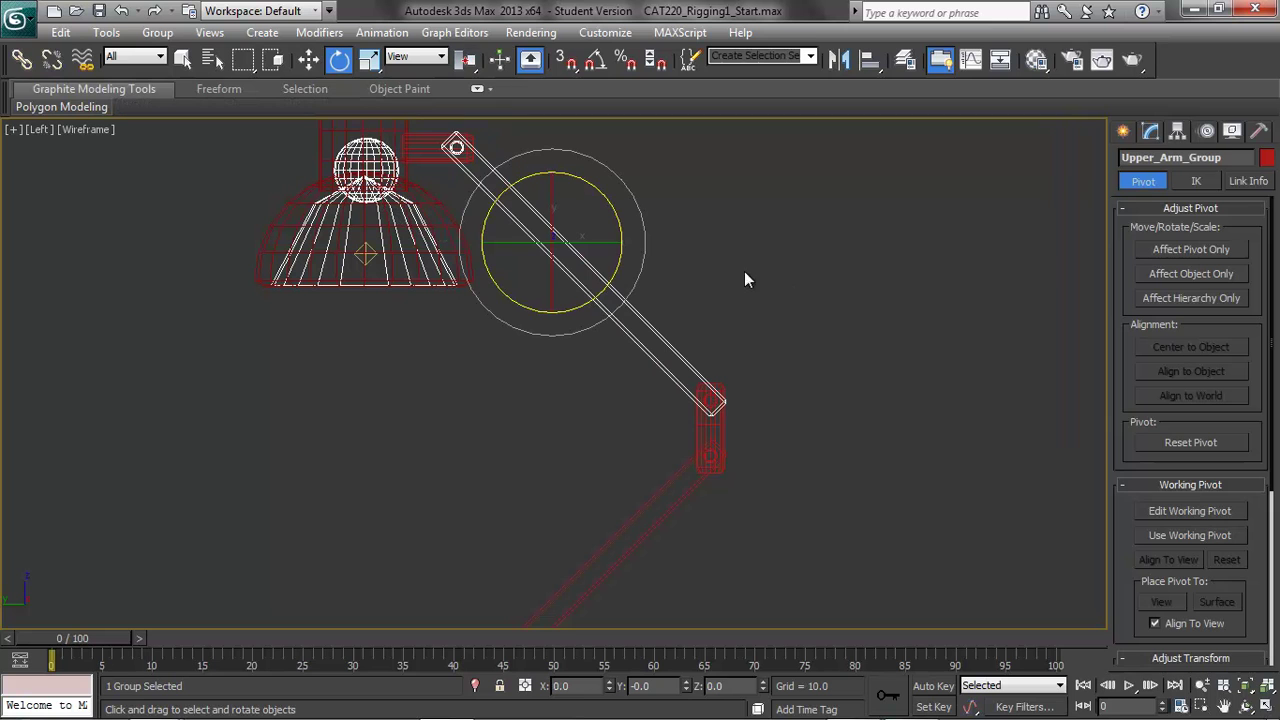
drag(620, 238, 609, 273)
key(ctrl+z)
click(308, 60)
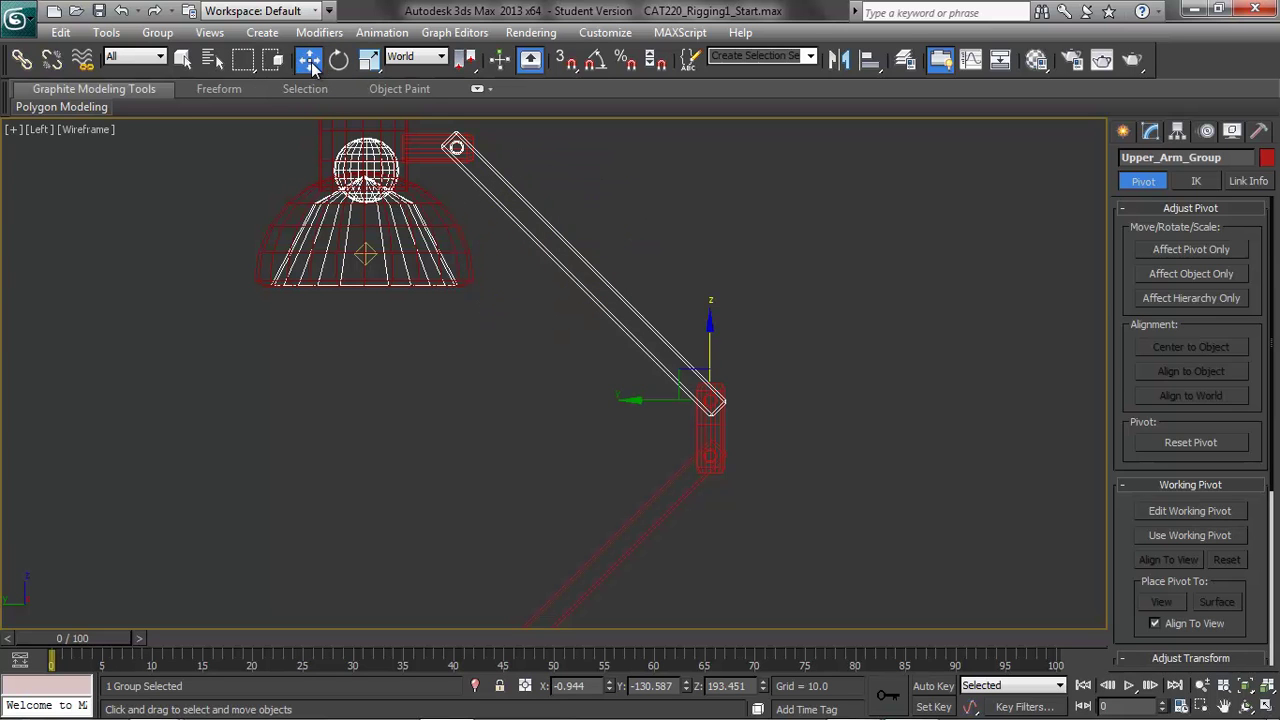
click(338, 60)
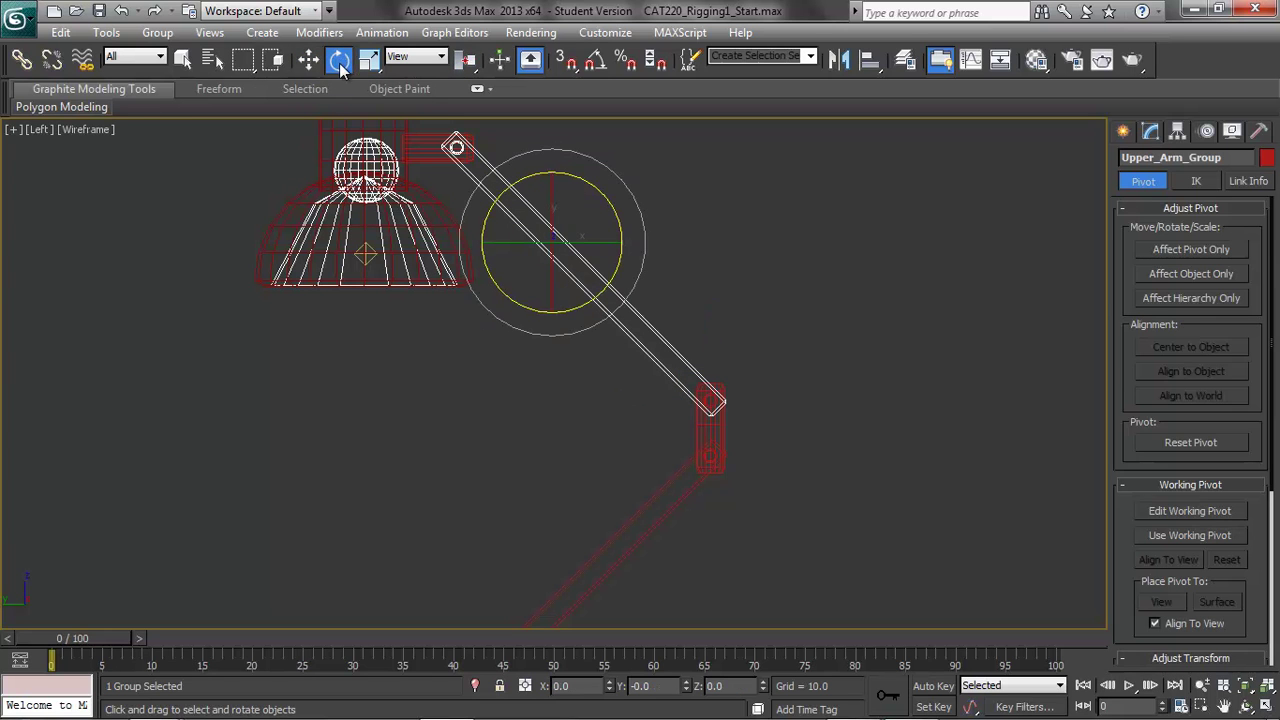
Toggle Affect Pivot Only on and off for Upper_Arm_Group, test-rotate the arm about the elbow's upper pin, and undo the rotation.
click(1190, 249)
click(1186, 249)
click(1182, 255)
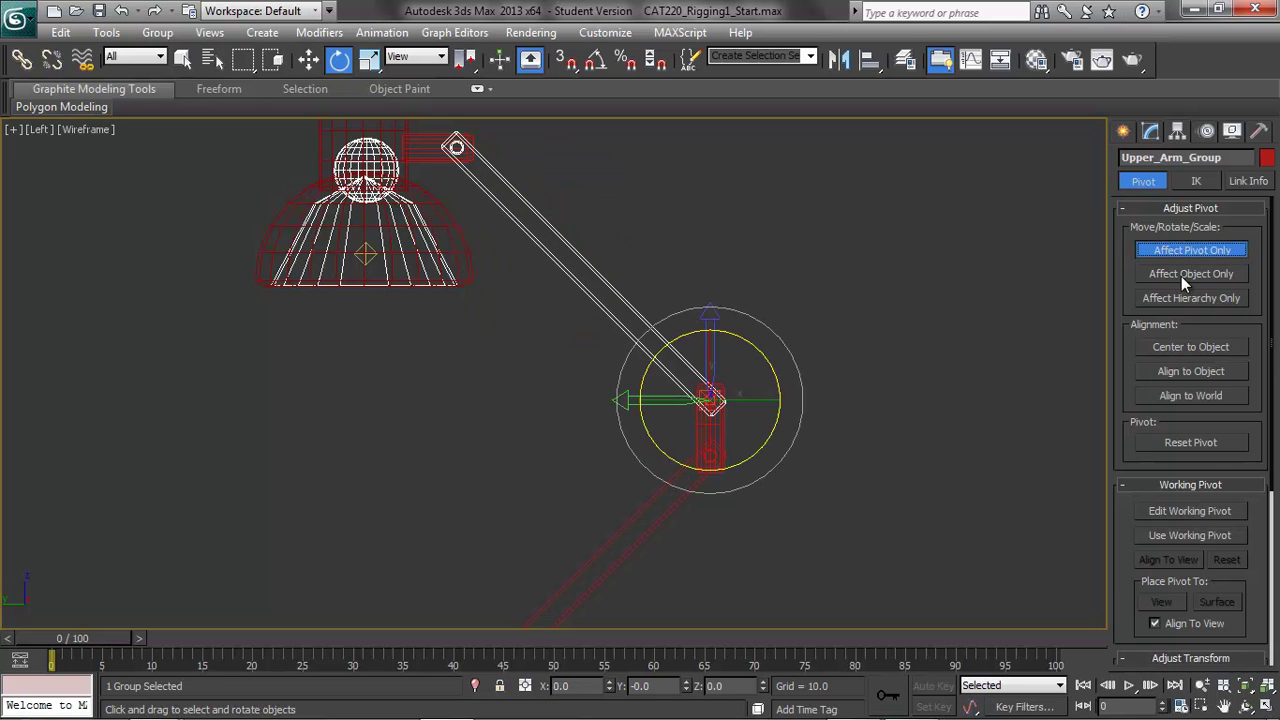
click(1168, 248)
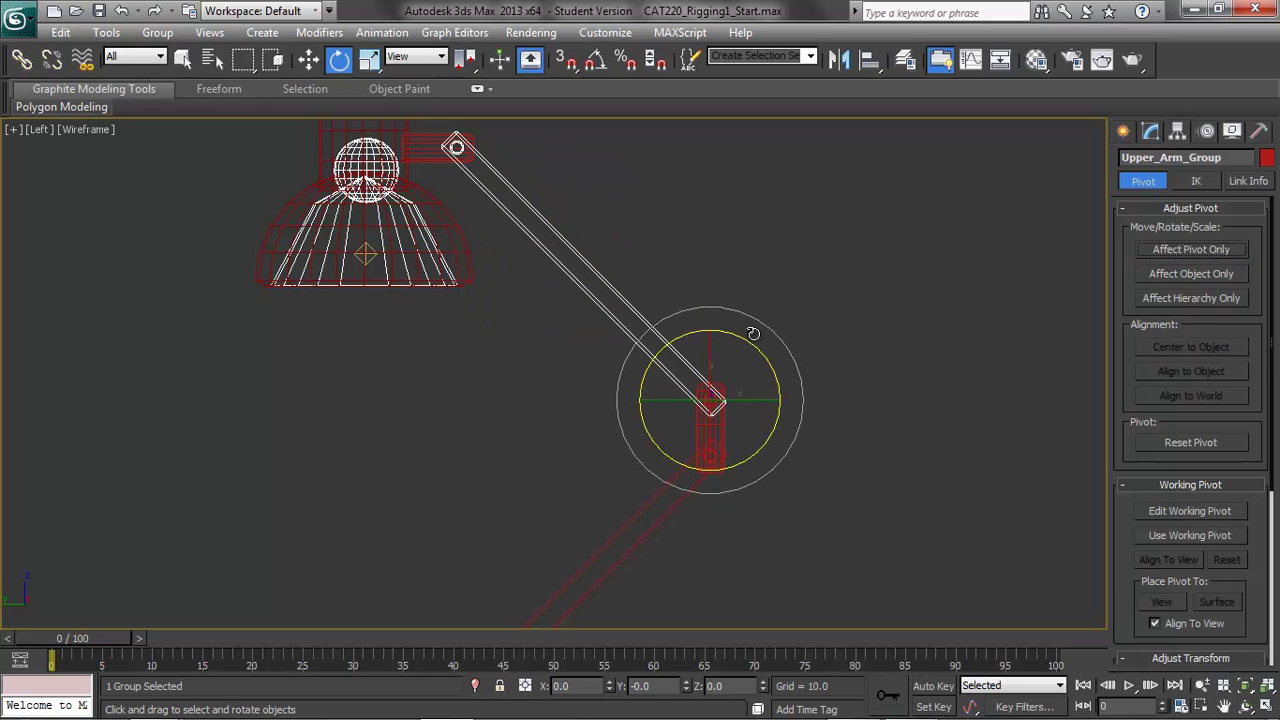
drag(731, 337, 780, 331)
key(ctrl+z)
Test the pivot of Elbow_Group by rotating it about its lower pin, without keeping the rotation.
click(880, 473)
click(718, 428)
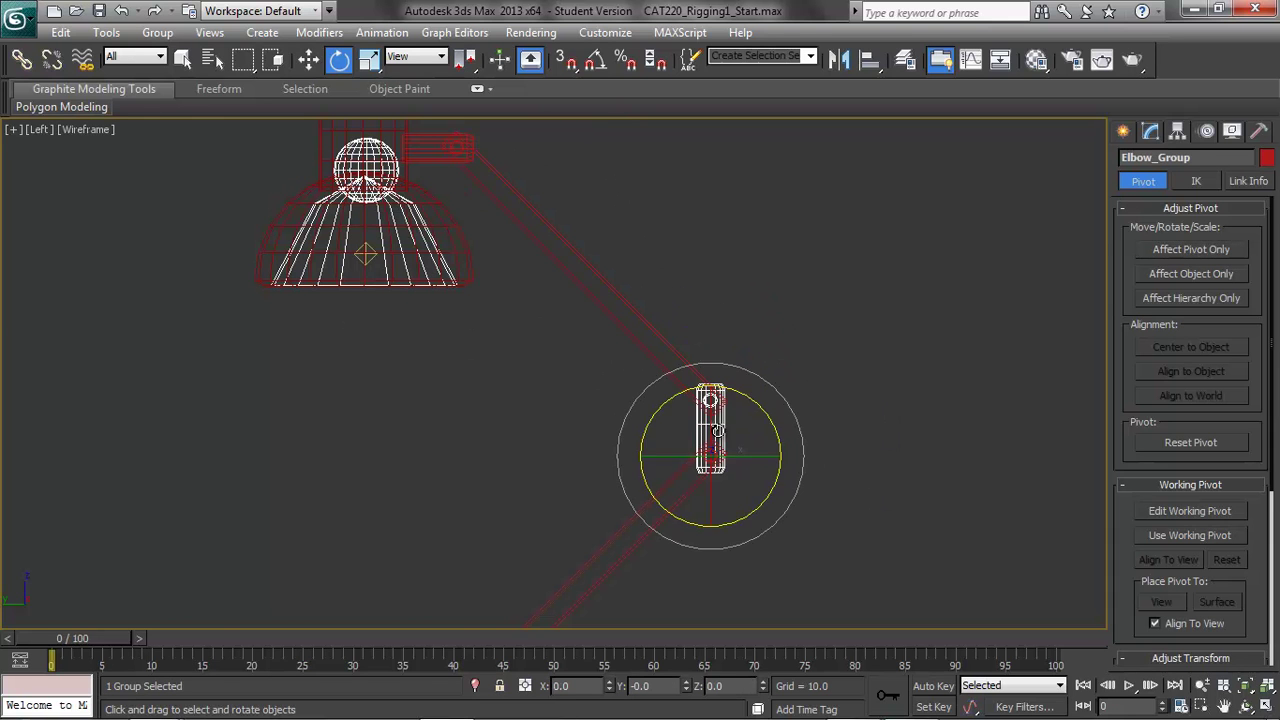
mouse_move(750, 398)
mouse_down()
mouse_move(820, 406)
mouse_move(752, 398)
mouse_up()
click(760, 545)
middle_drag(815, 510, 911, 380)
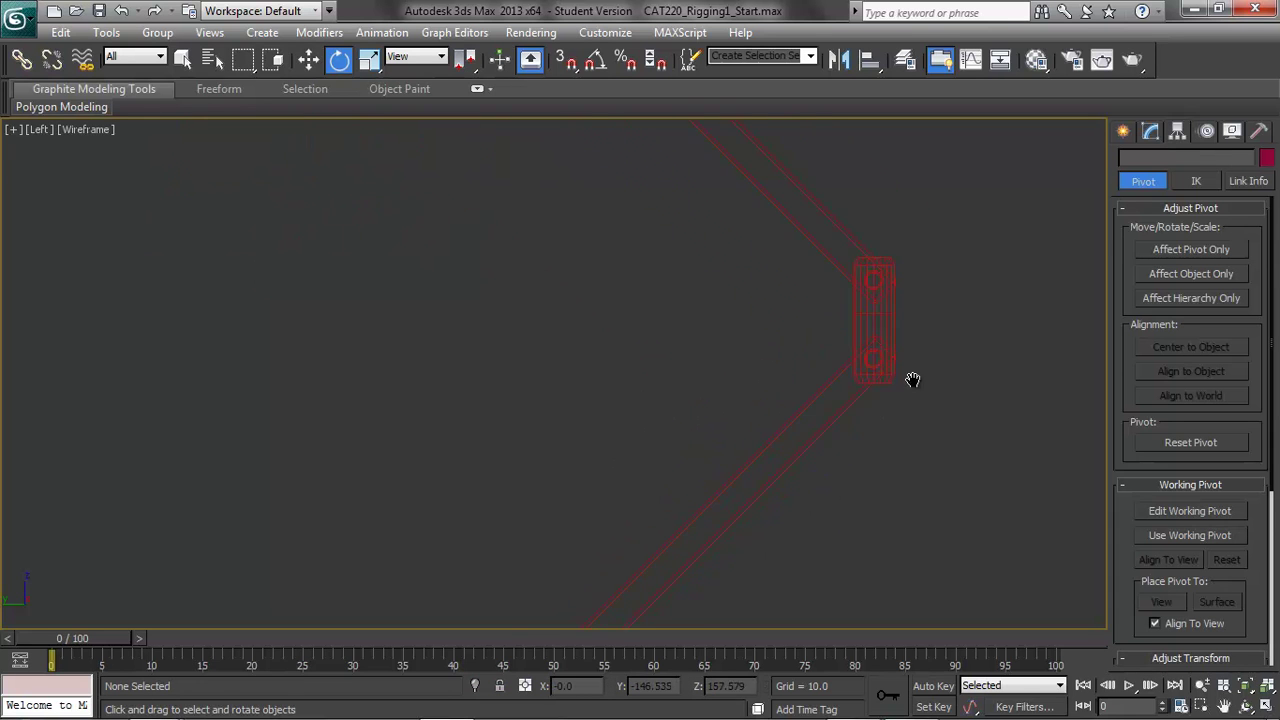
Rotate Lower_Arm_Group about the lower swivel's pin to test its pivot, undo the rotation, and deselect the arm.
click(669, 473)
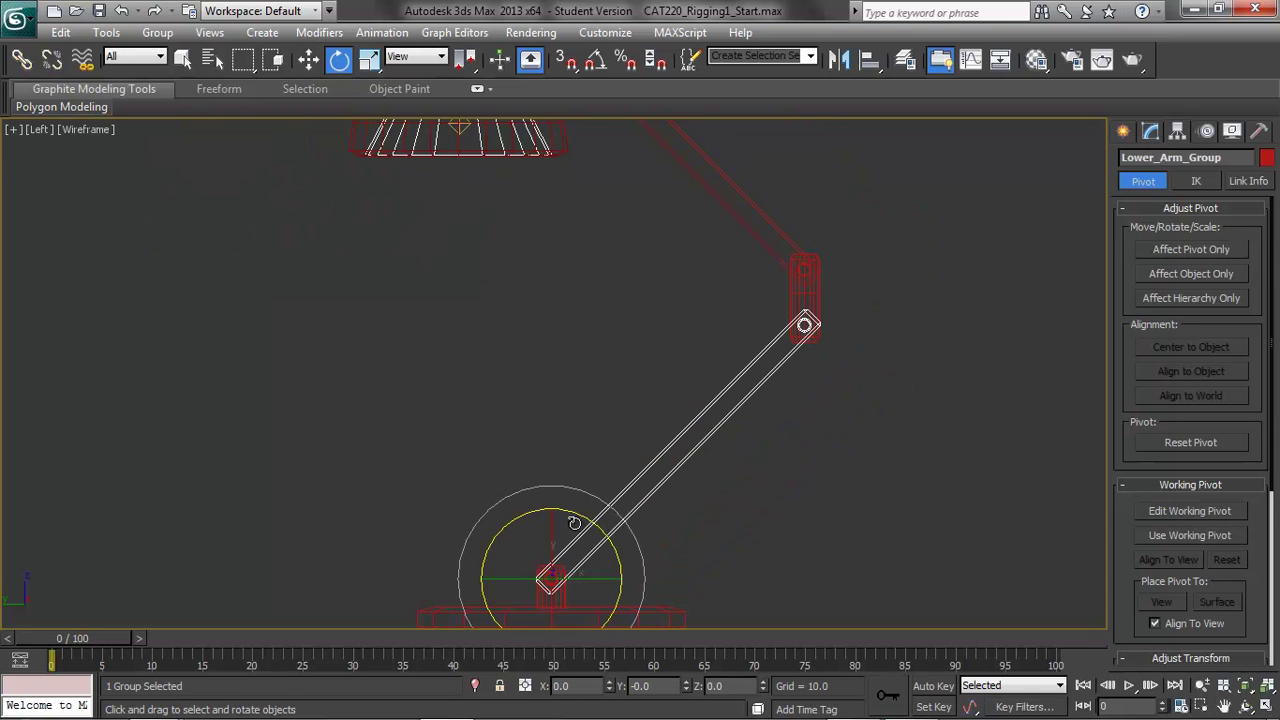
drag(581, 518, 562, 512)
key(ctrl+z)
drag(870, 455, 872, 452)
Link Lower_Swivel_Group to the base plate so that the base plate is its parent.
middle_drag(907, 440, 967, 403)
middle_drag(814, 580, 823, 437)
scroll(820, 435, down, 2)
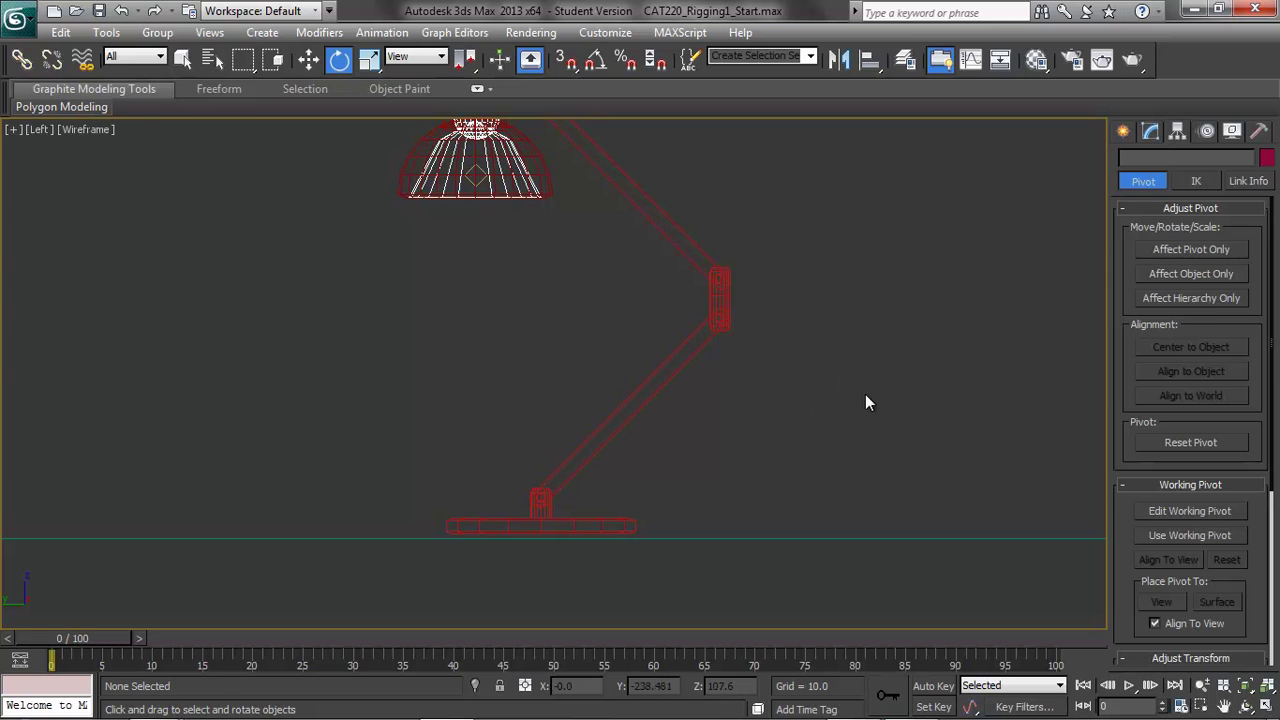
click(566, 522)
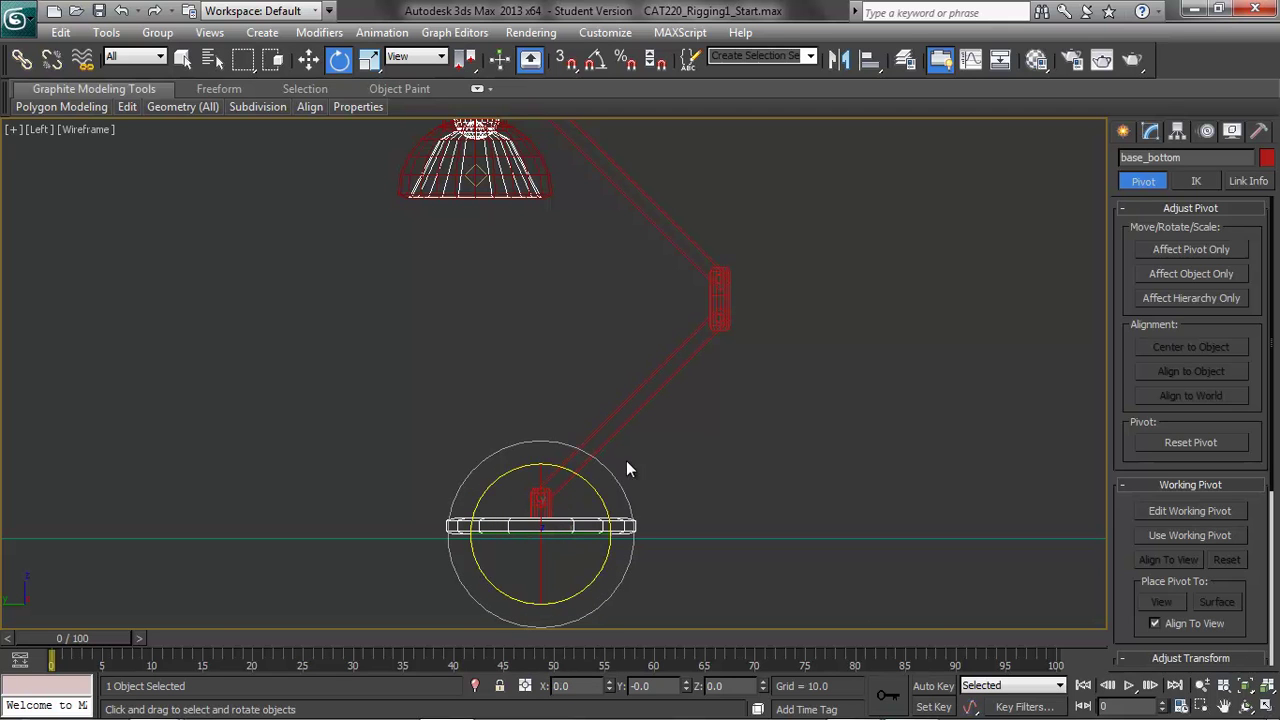
click(770, 481)
scroll(700, 510, up, 2)
middle_drag(871, 566, 780, 386)
scroll(790, 390, up, 3)
middle_drag(837, 477, 866, 337)
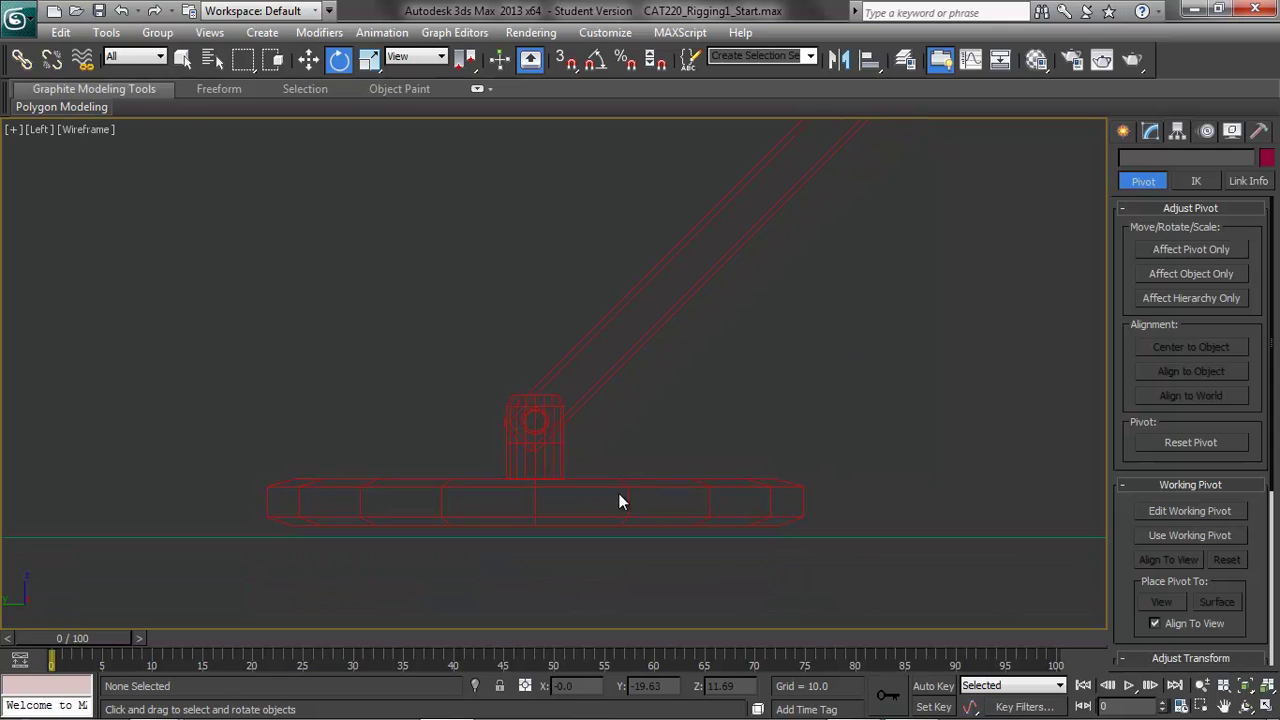
click(550, 461)
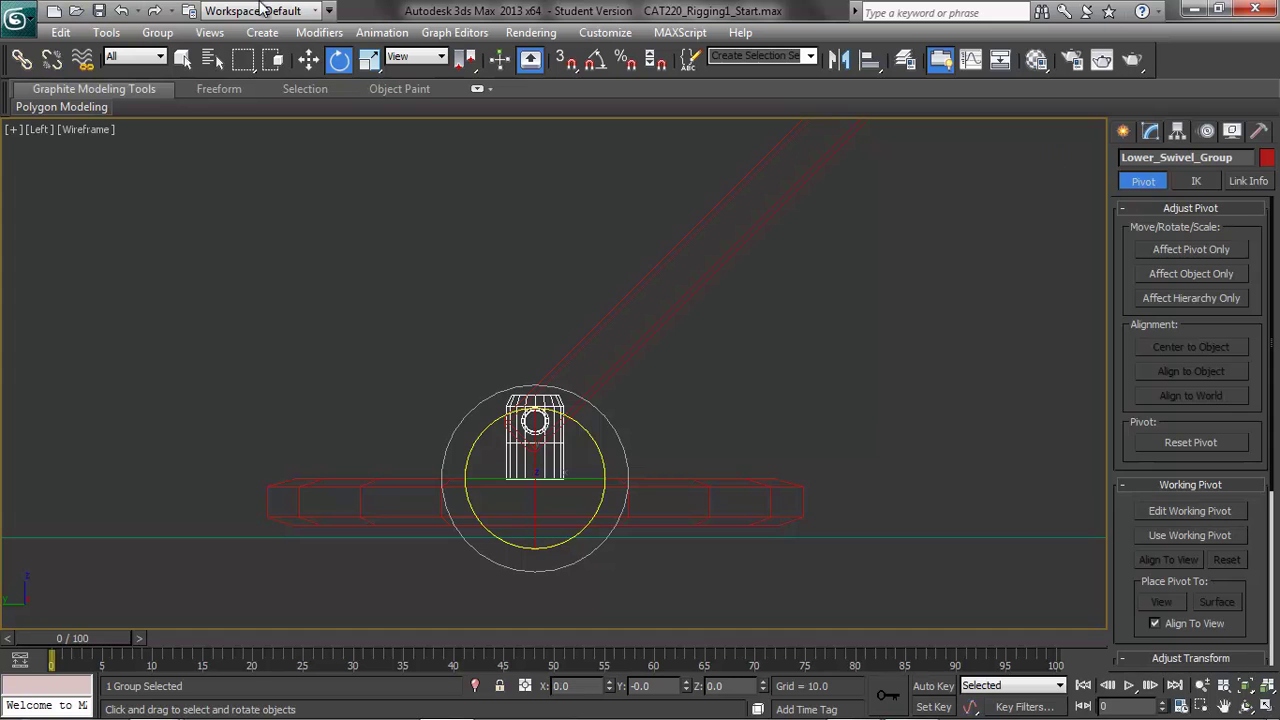
click(22, 61)
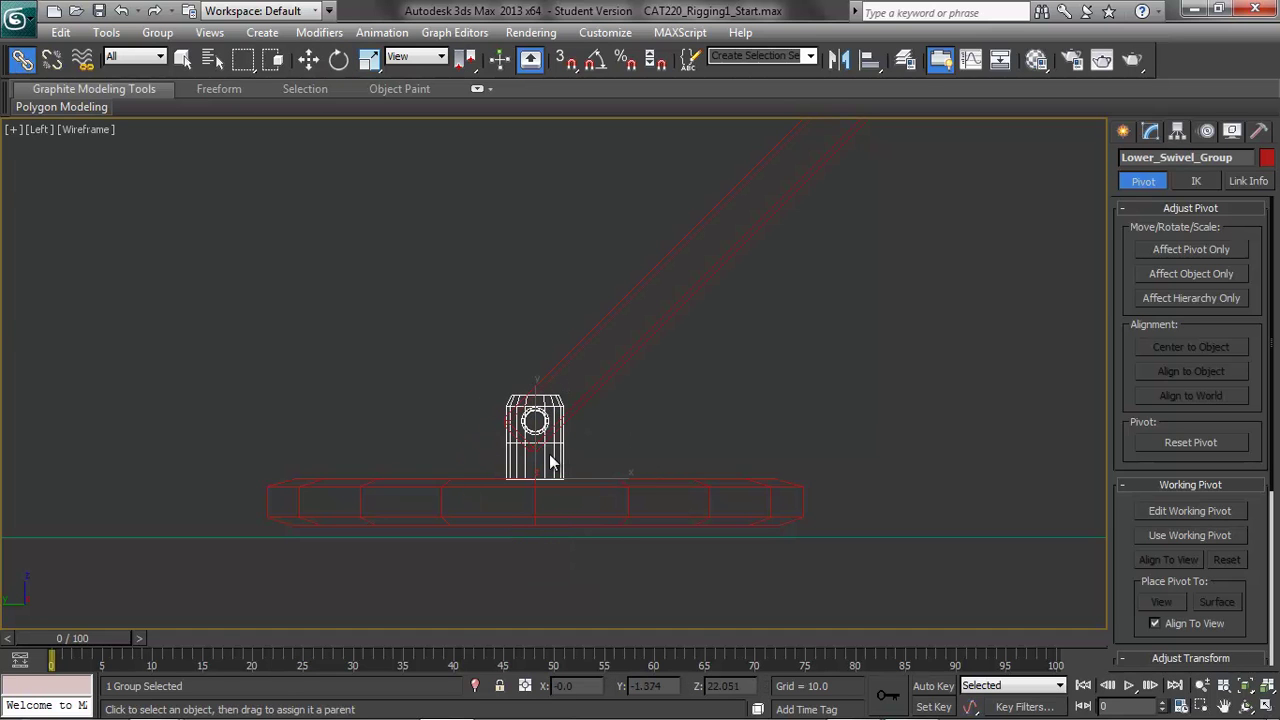
drag(549, 456, 581, 516)
Test the link by moving the base plate and Lower_Swivel_Group in turn, without keeping the moves.
click(311, 62)
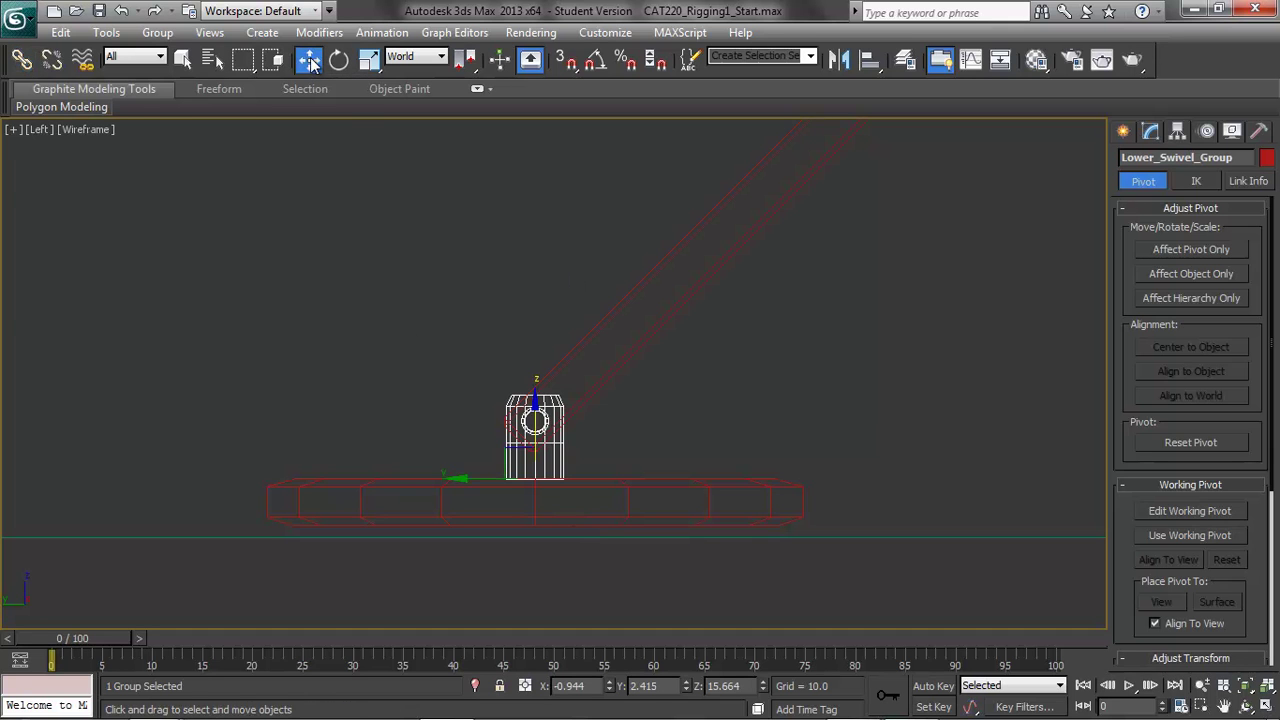
click(534, 509)
drag(539, 462, 523, 282)
key(ctrl+z)
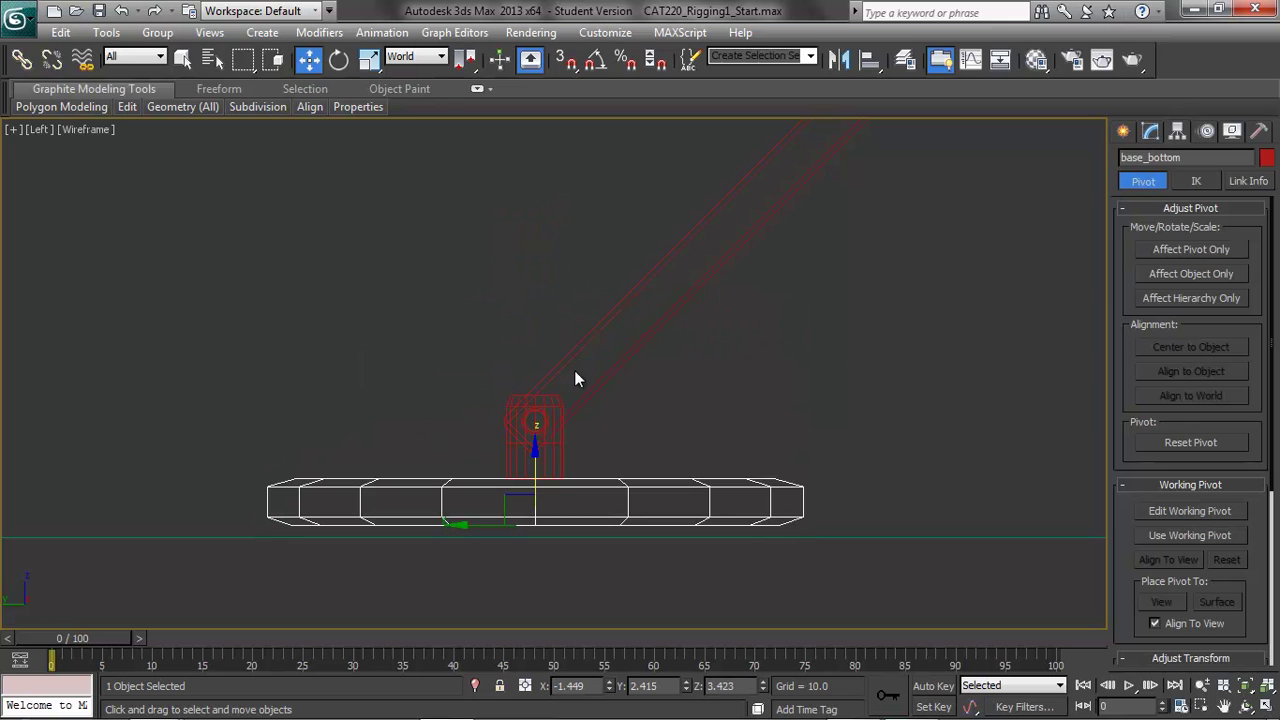
click(553, 449)
mouse_move(537, 403)
mouse_down()
mouse_move(535, 347)
mouse_move(538, 390)
mouse_up()
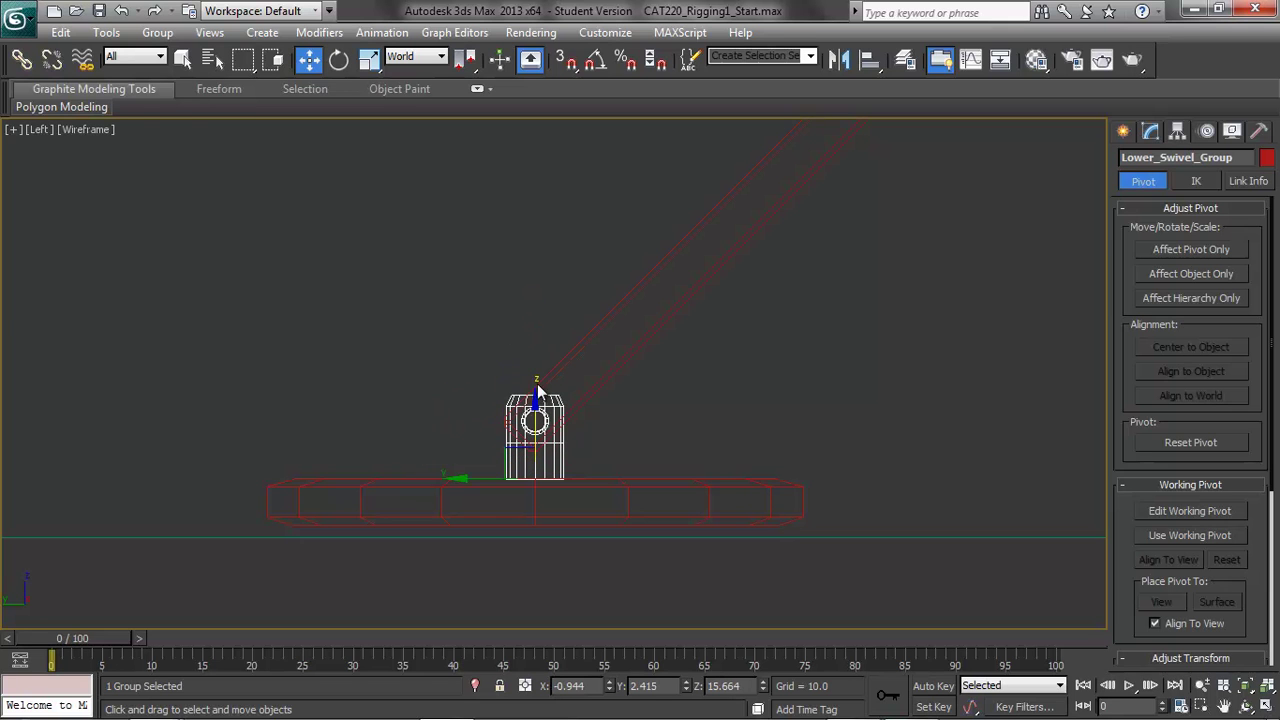
click(613, 438)
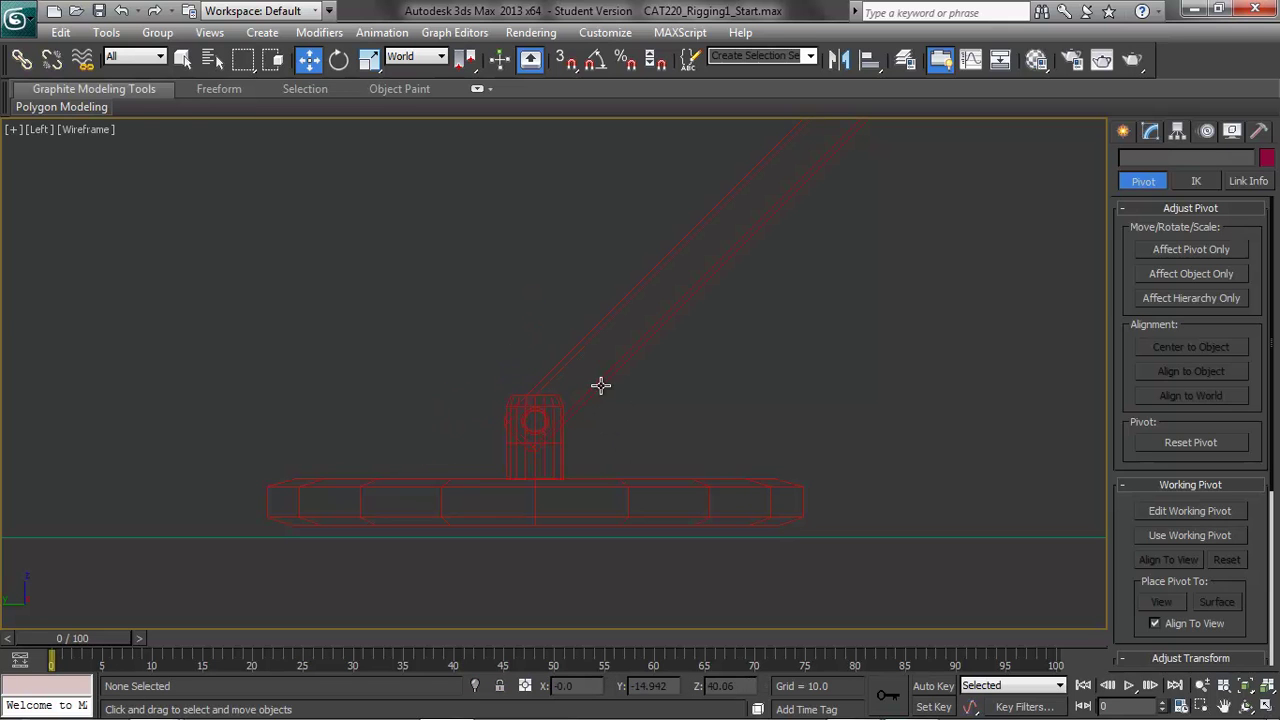
Link Lower_Arm_Group to Lower_Swivel_Group as its parent, and return to the Move tool.
click(600, 386)
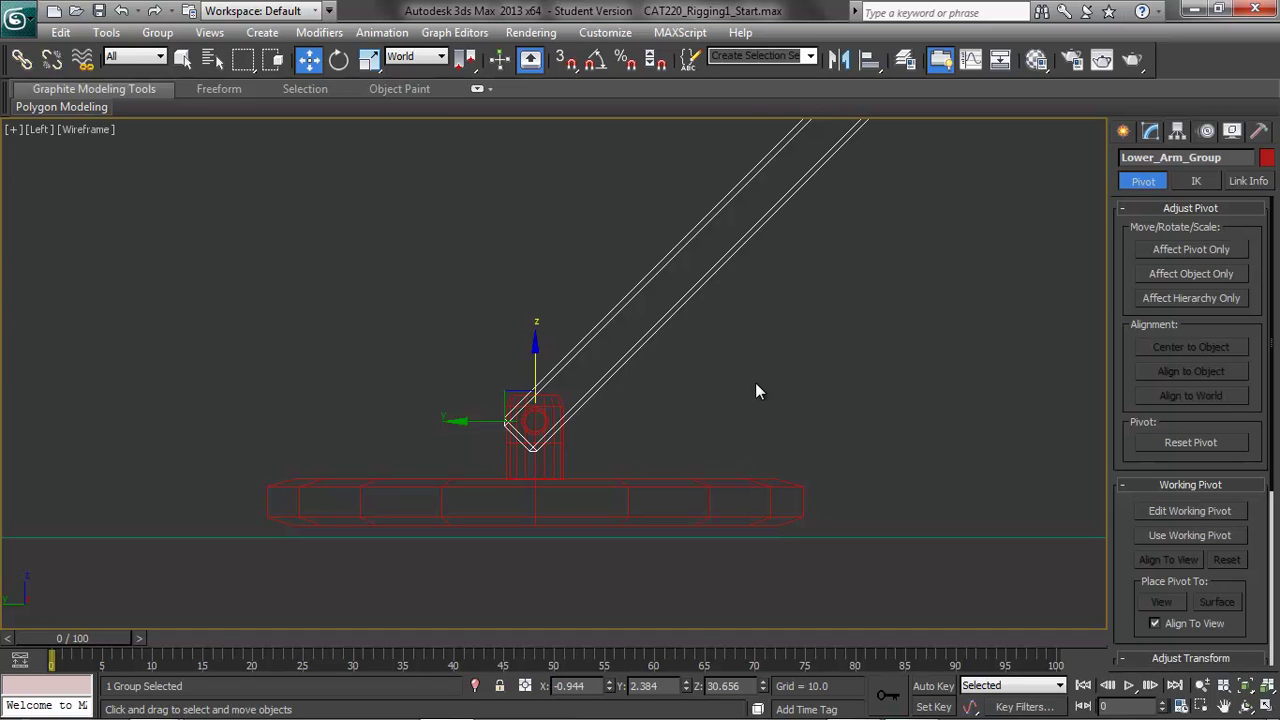
click(22, 62)
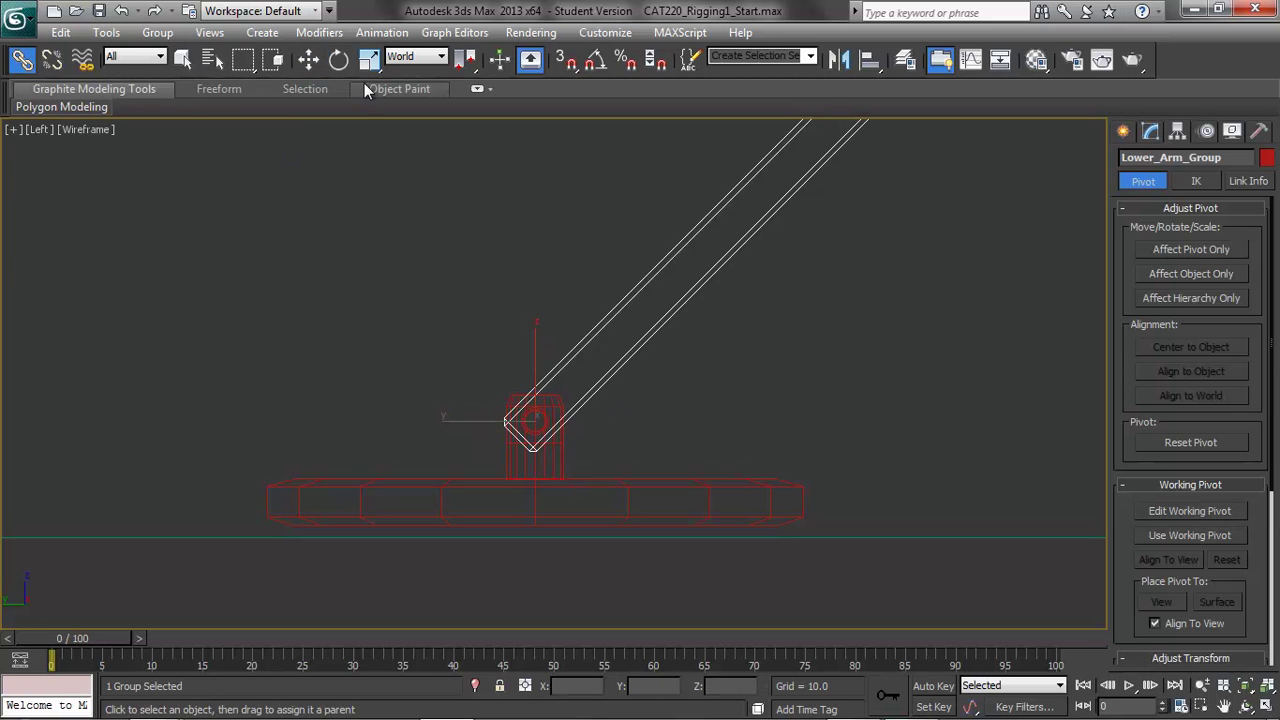
click(310, 61)
Test the lower arm's link by rotating Lower_Swivel_Group, without keeping the rotation, and clear the selection.
click(544, 461)
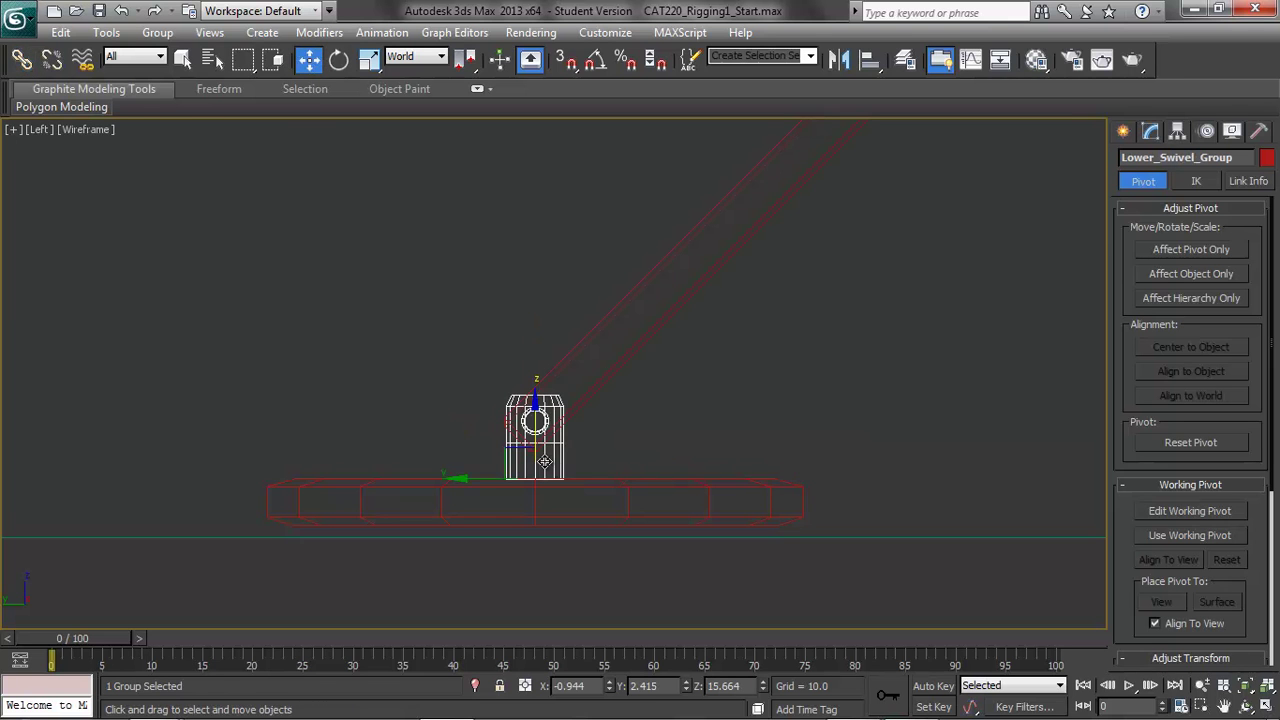
click(339, 60)
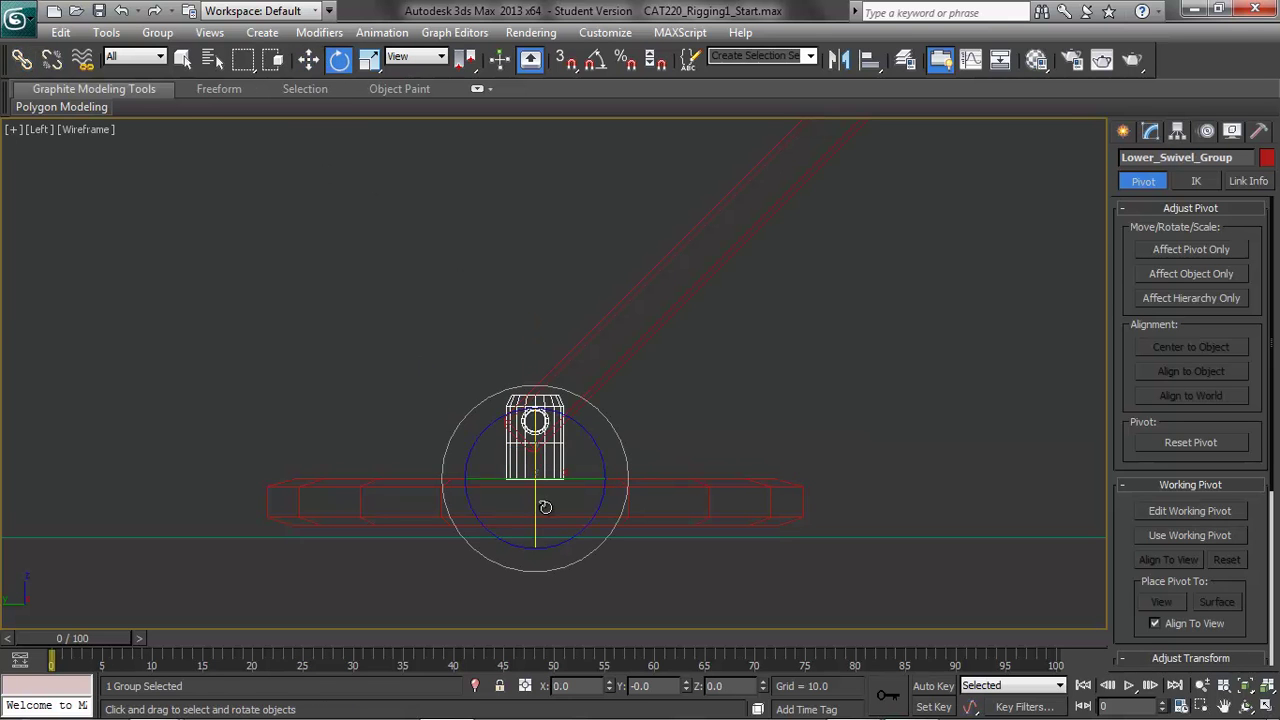
drag(559, 479, 535, 470)
click(956, 283)
Open a new Schematic View to examine the lamp's parent-child hierarchy.
middle_drag(967, 262, 845, 390)
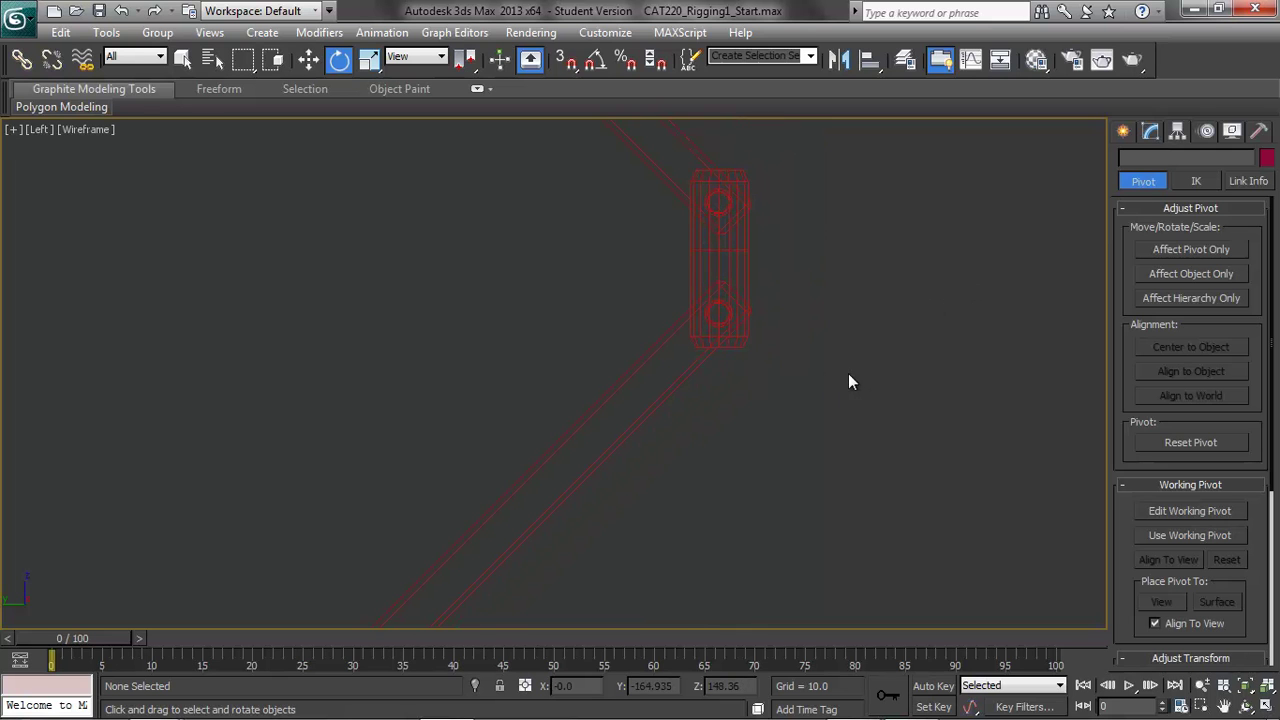
click(440, 33)
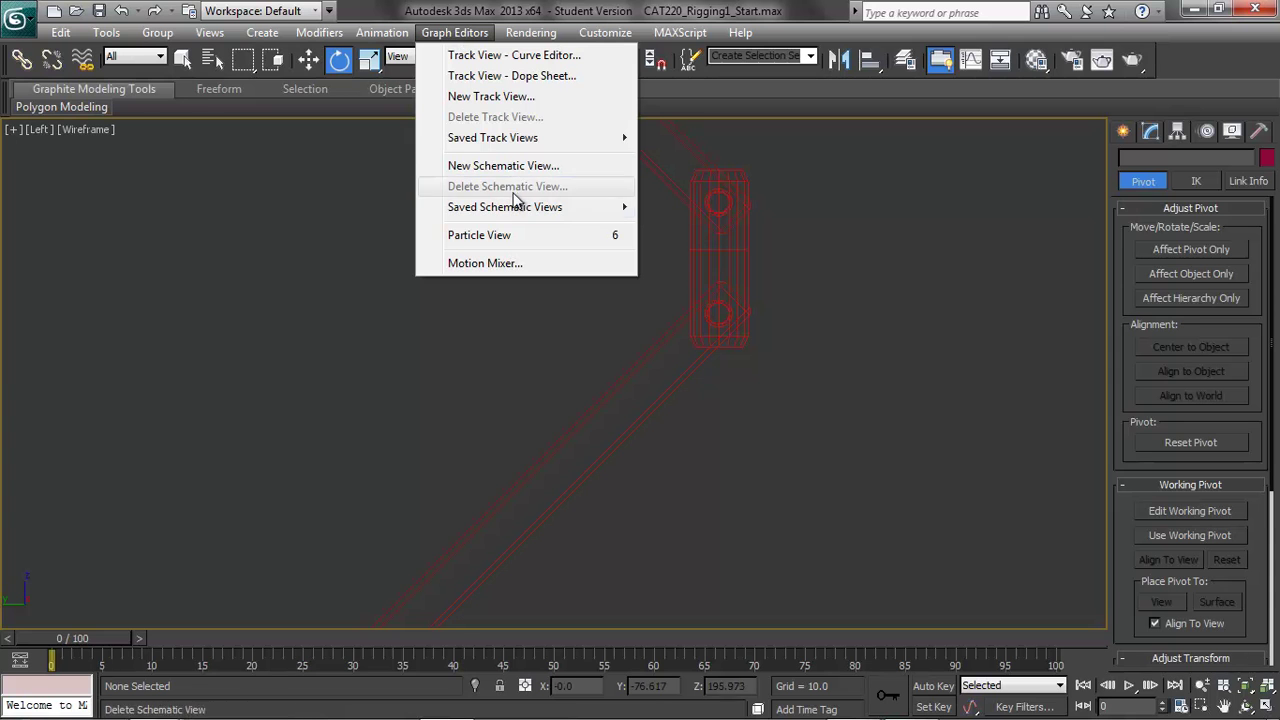
click(510, 166)
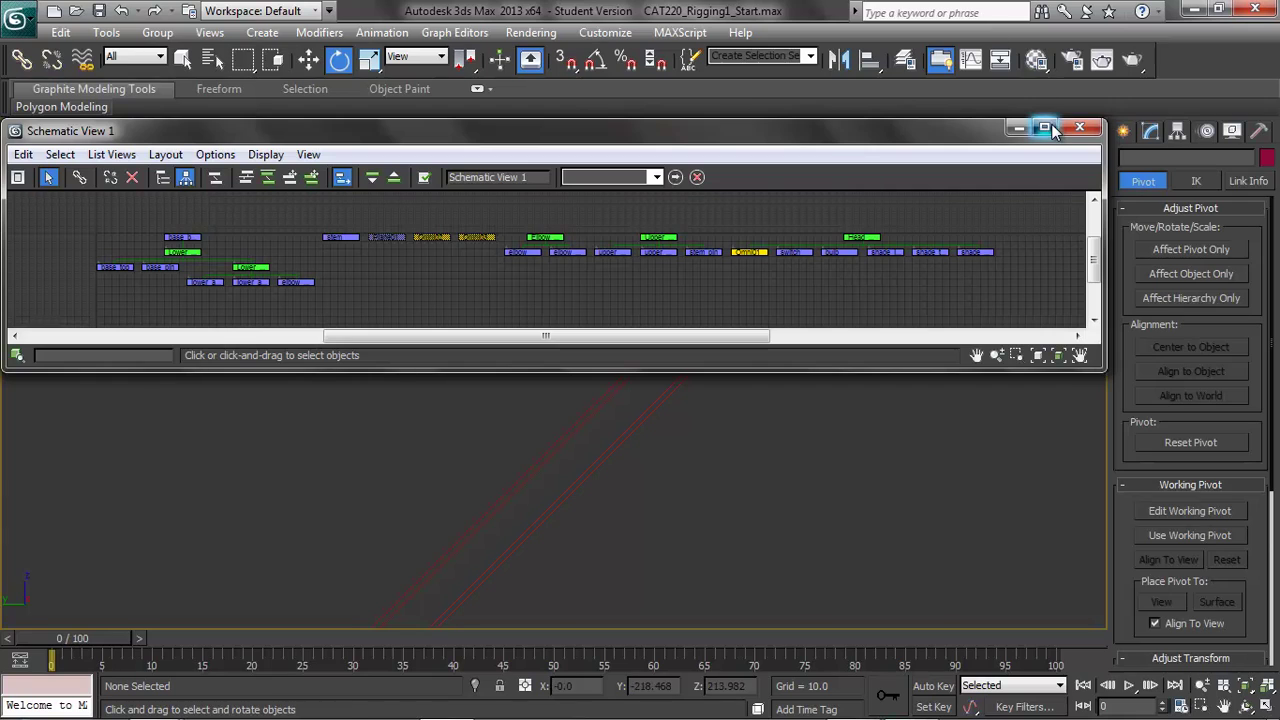
Maximize the Schematic View and stack the Lower_Arm_Group and Elbow_Group nodes in a column beneath Lower_Swivel_Group.
click(1044, 127)
middle_drag(474, 257, 601, 354)
scroll(603, 338, up, 3)
middle_drag(310, 282, 511, 391)
scroll(506, 380, down, 1)
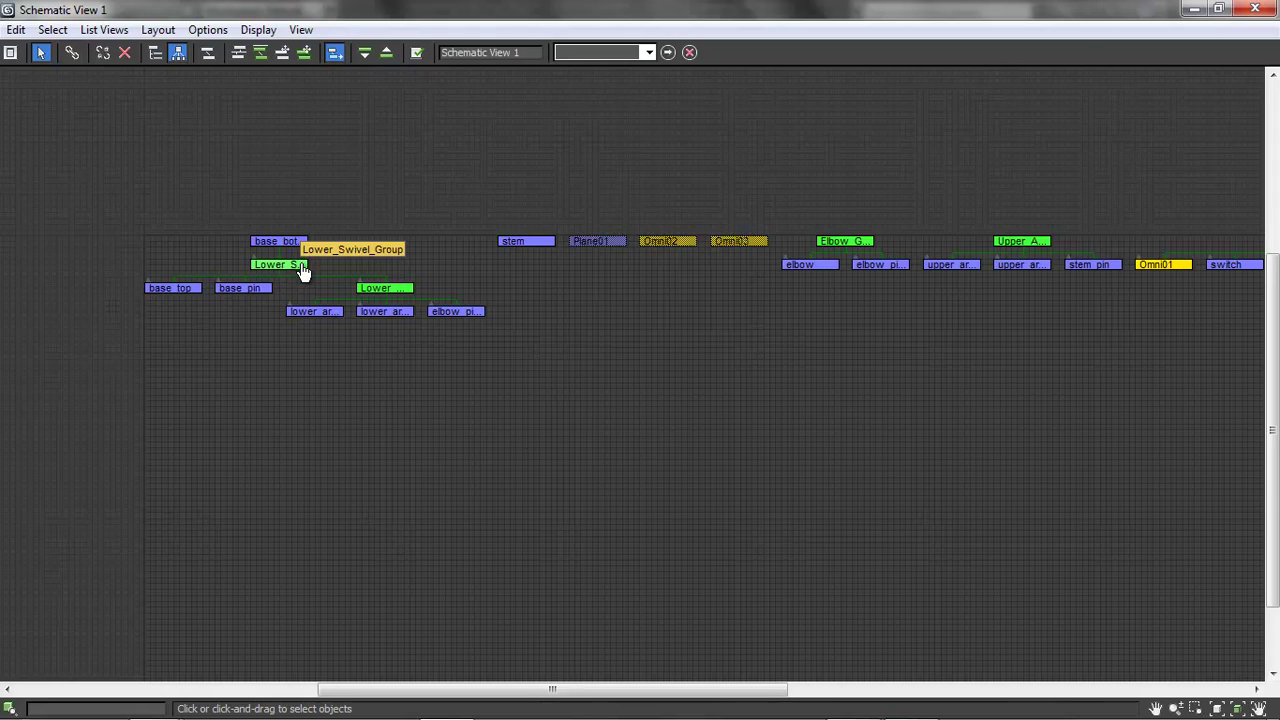
scroll(494, 450, up, 1)
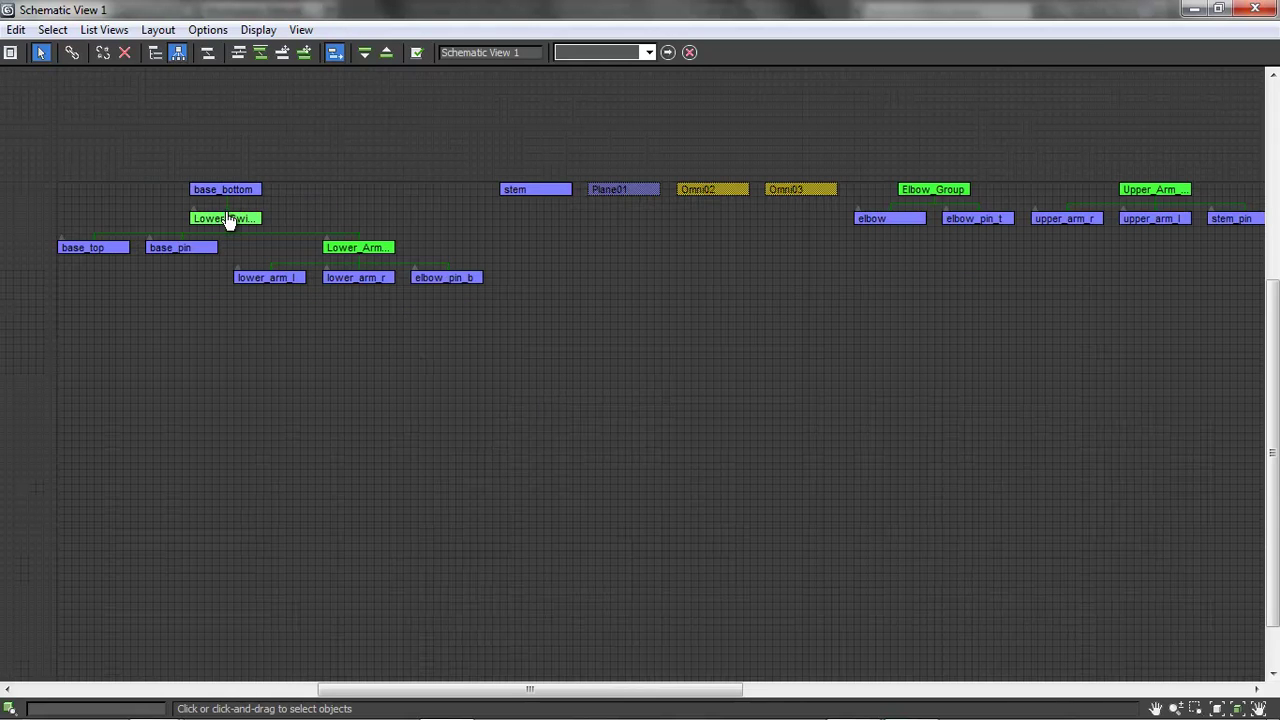
click(938, 195)
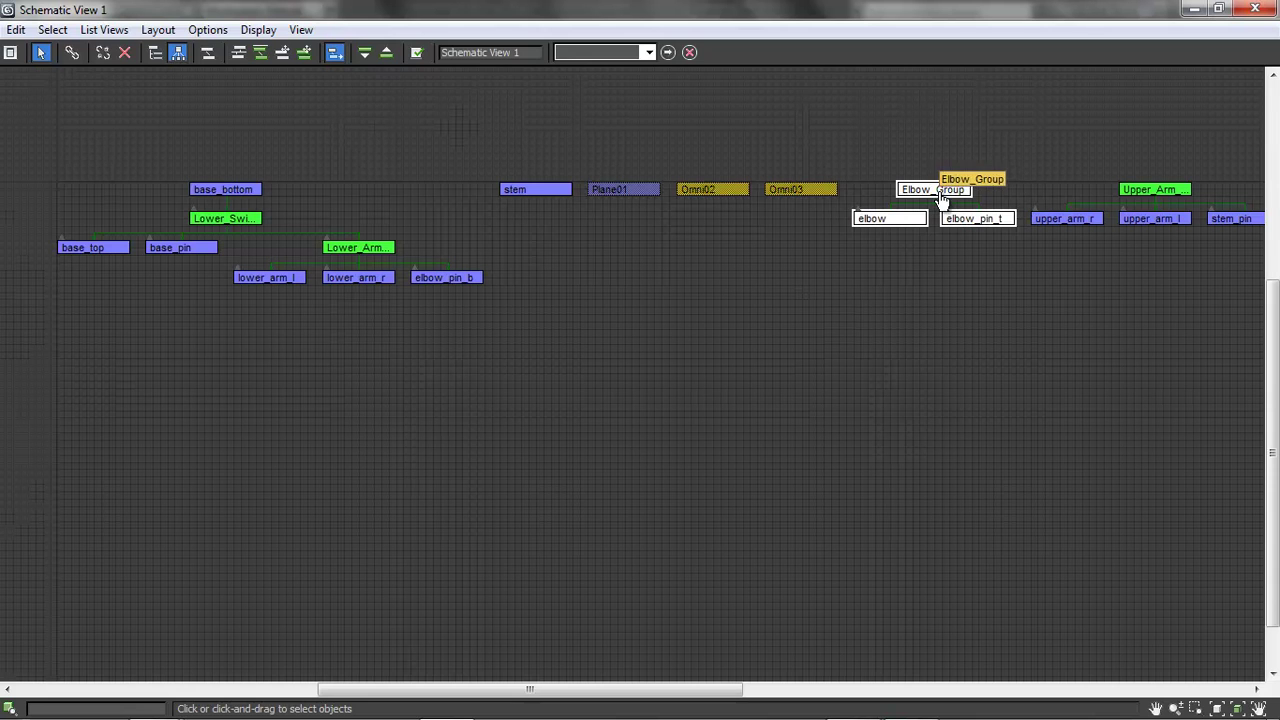
drag(940, 200, 350, 340)
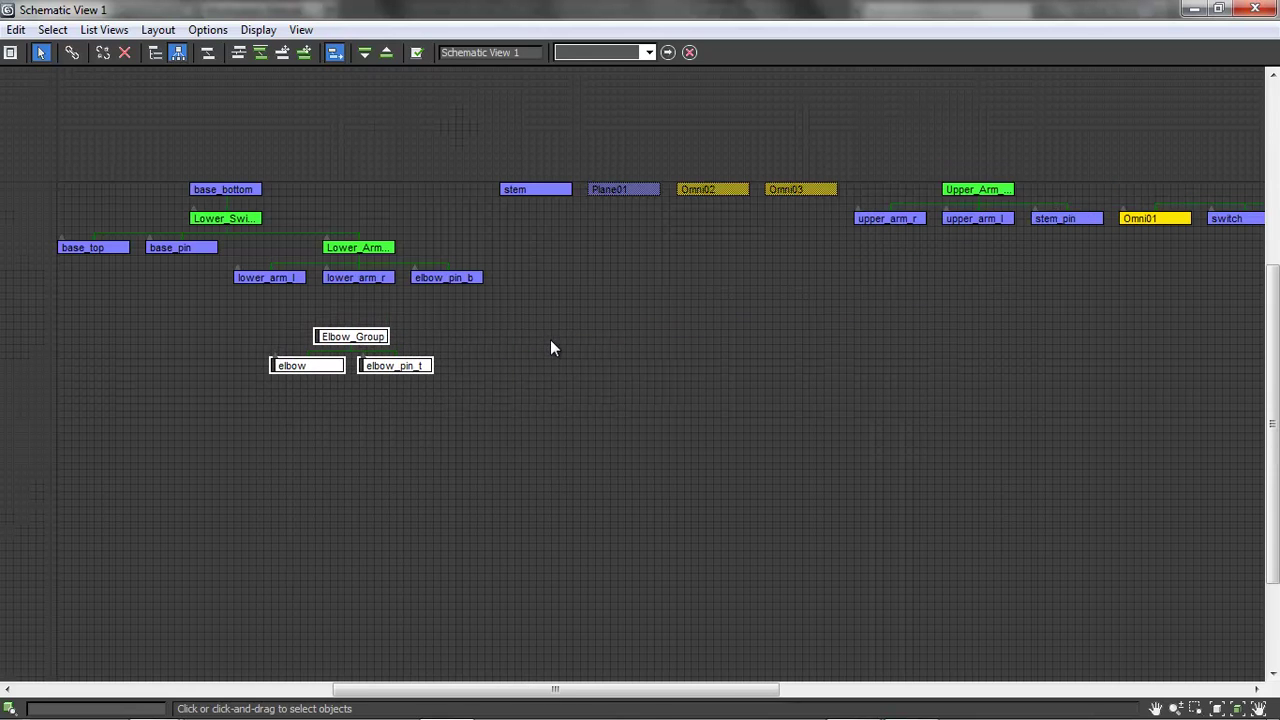
drag(336, 250, 203, 300)
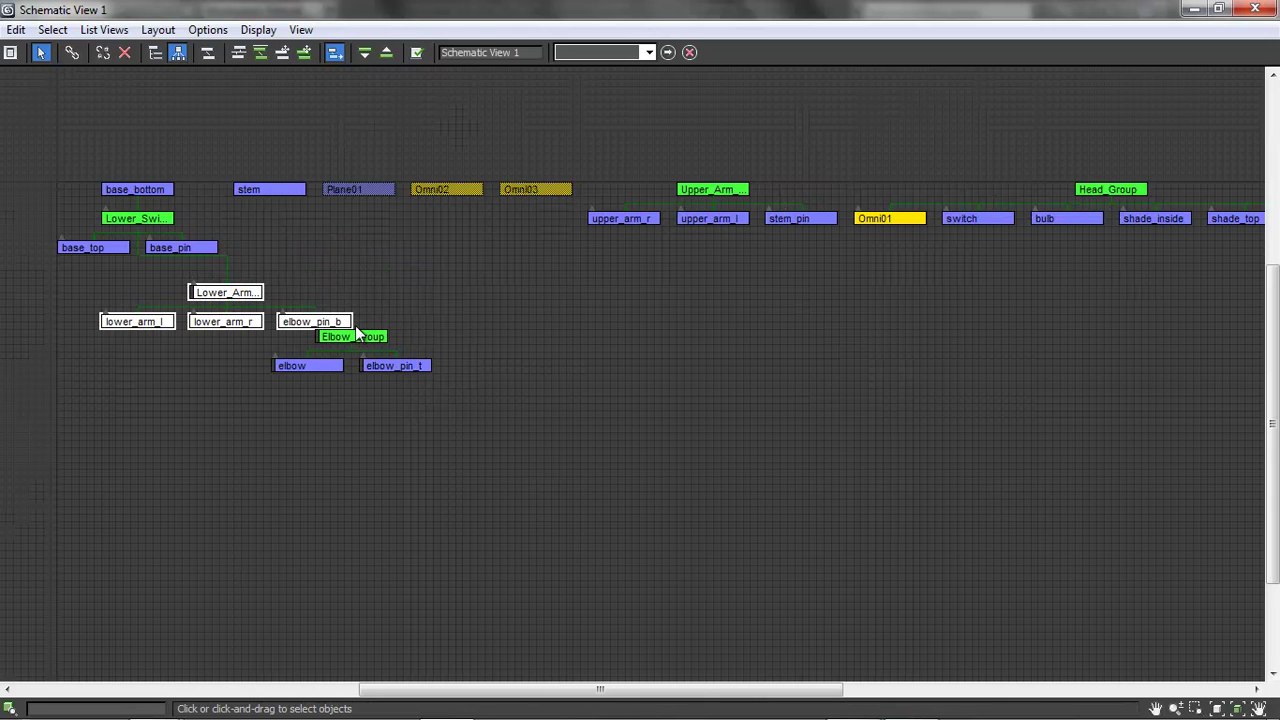
drag(358, 340, 226, 395)
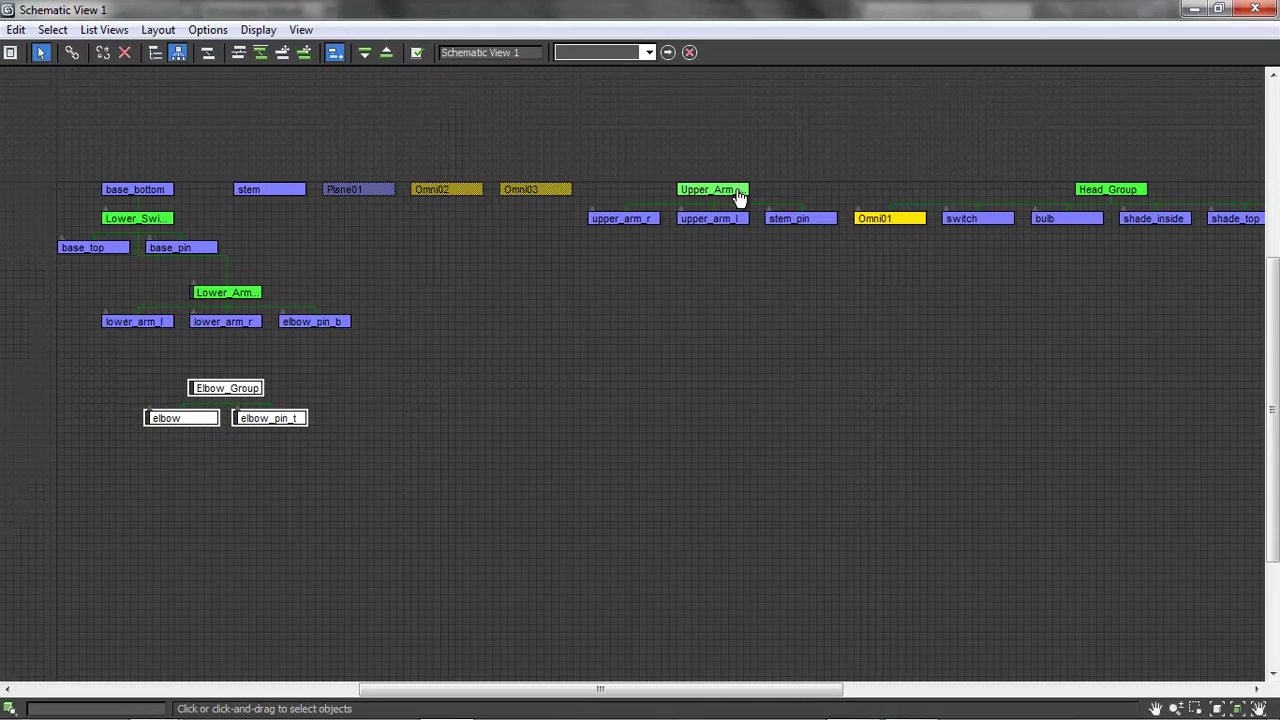
Arrange the Upper_Arm_Group, stem and Head_Group nodes in that order below Elbow_Group in the Schematic View.
drag(713, 193, 206, 491)
drag(843, 196, 212, 591)
drag(518, 412, 696, 372)
click(271, 197)
drag(278, 197, 229, 551)
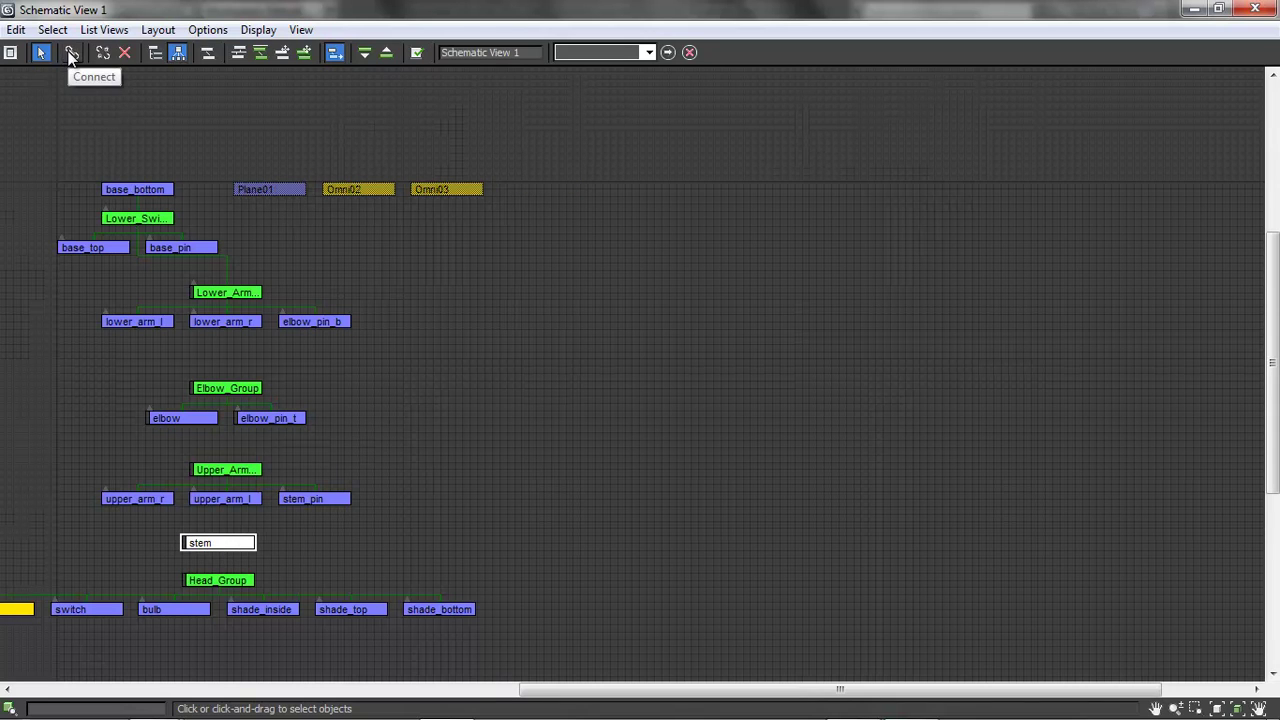
Connect Elbow_Group to Lower_Arm_Group as its parent in the Schematic View.
double_click(229, 390)
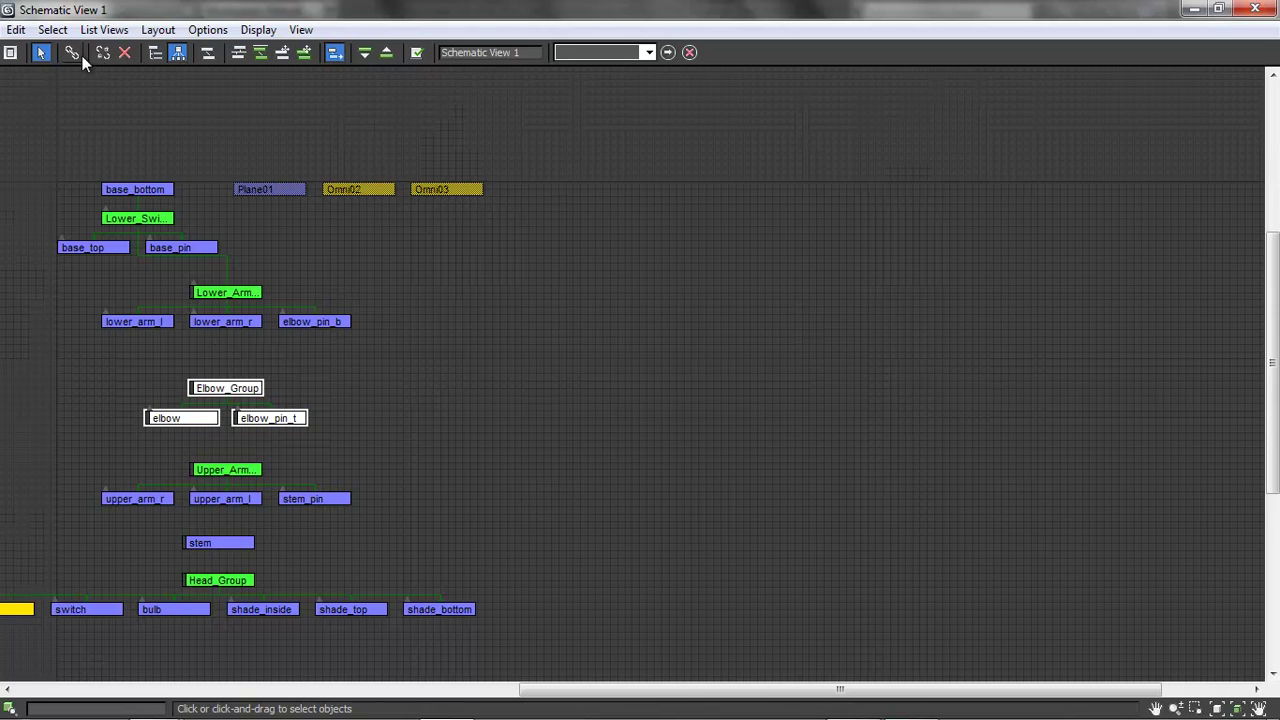
click(72, 52)
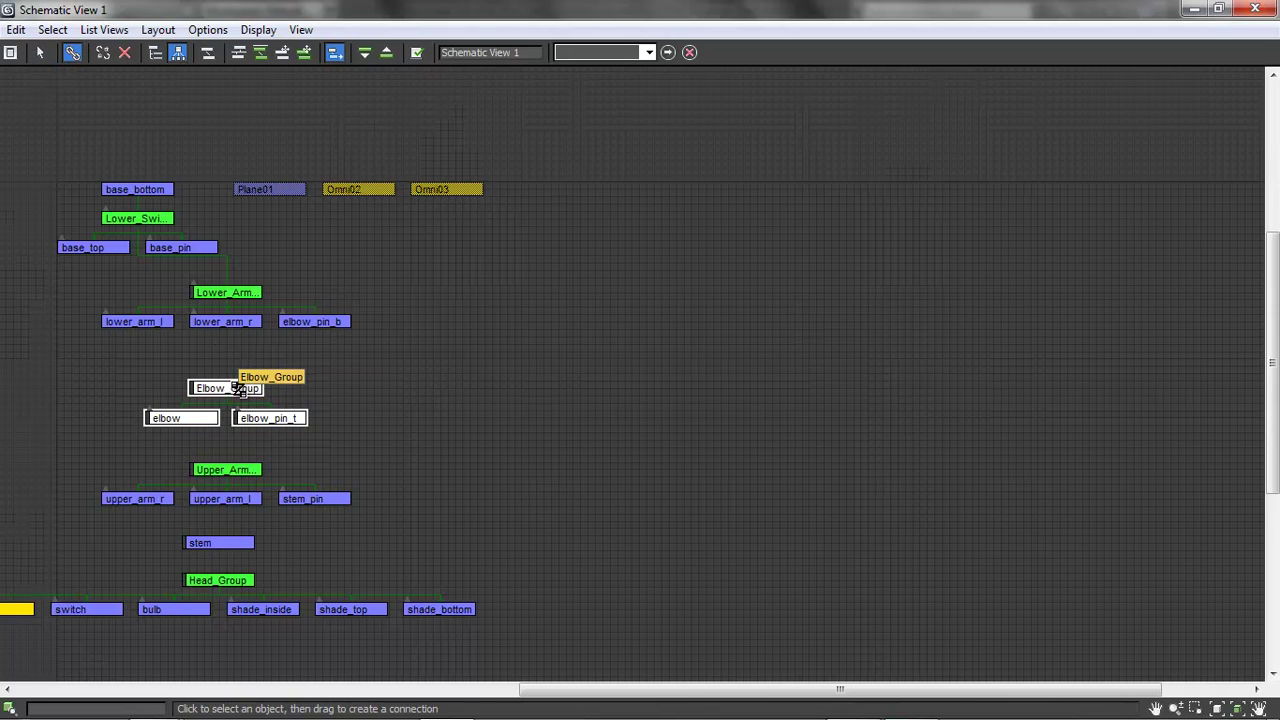
drag(235, 390, 224, 289)
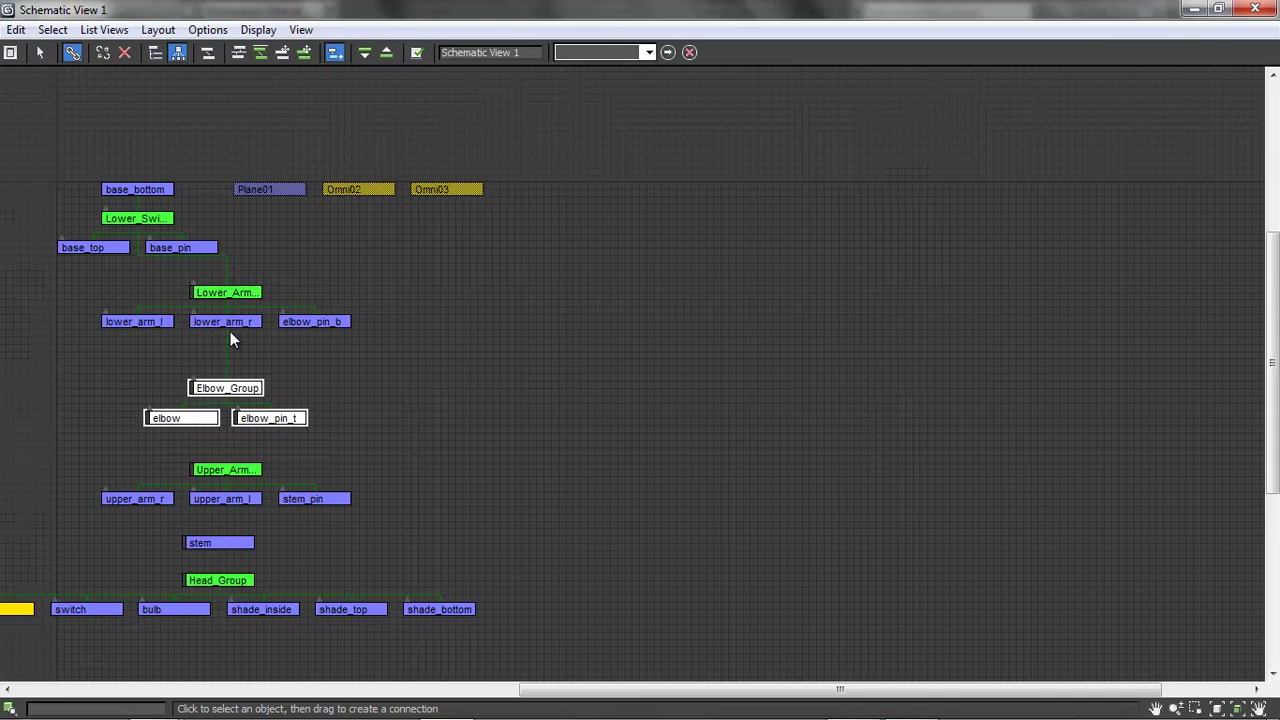
Connect Upper_Arm_Group to Elbow_Group, stem to Upper_Arm_Group and Head_Group to stem, and return to selection mode.
click(226, 469)
drag(228, 428, 226, 388)
drag(221, 541, 226, 469)
click(220, 580)
drag(220, 580, 223, 541)
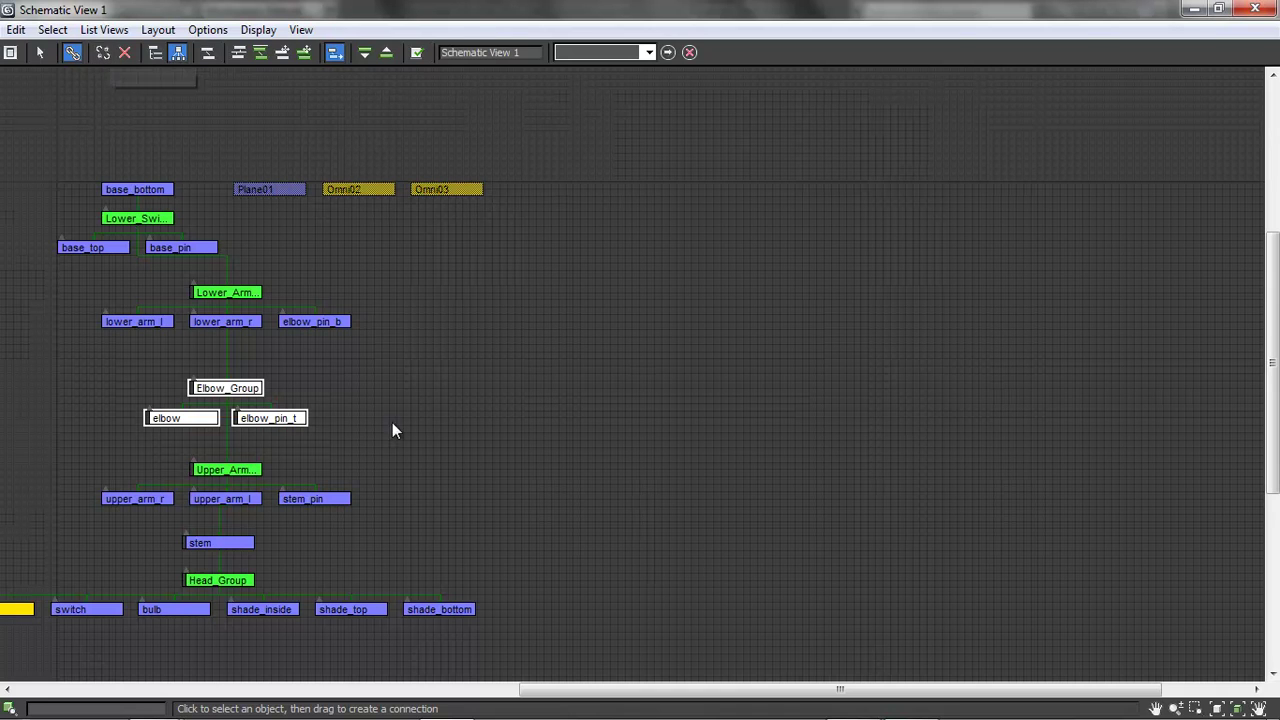
click(41, 52)
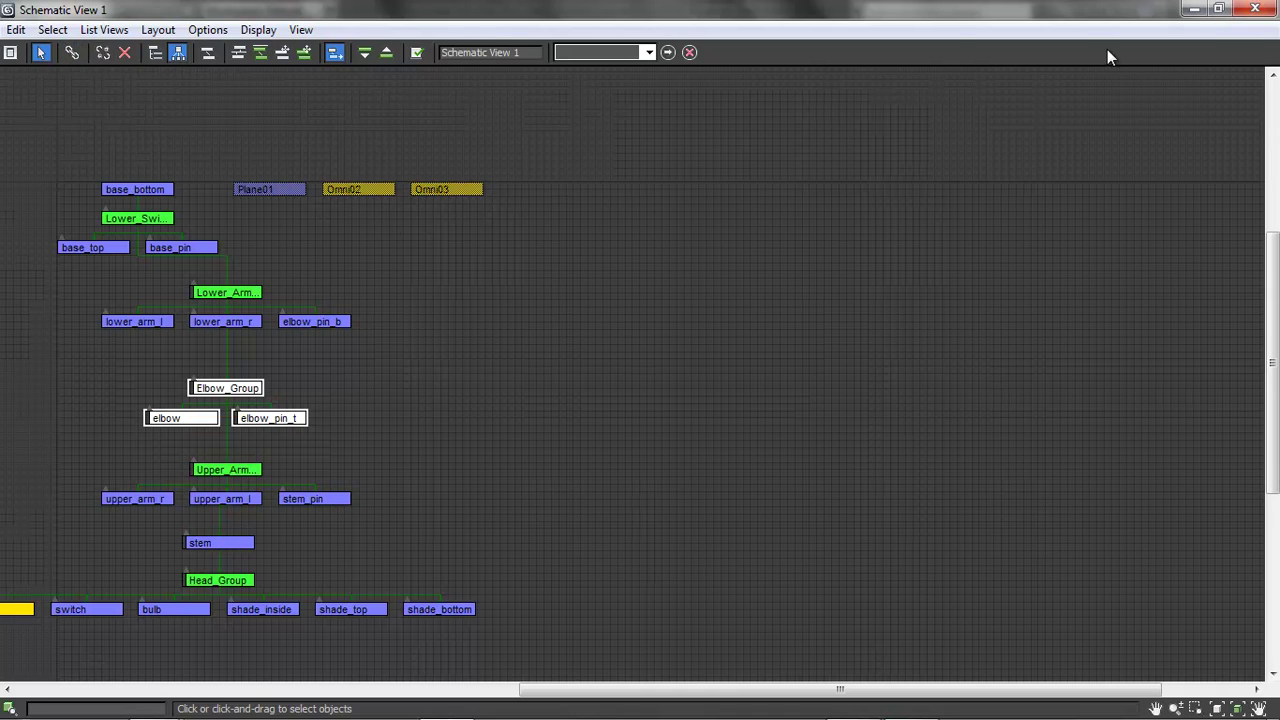
Shrink the Schematic View to a smaller window, select lamp parts through its nodes ending with Lower_Arm_Group, and close it.
click(1218, 9)
drag(1097, 373, 709, 582)
drag(440, 131, 1003, 141)
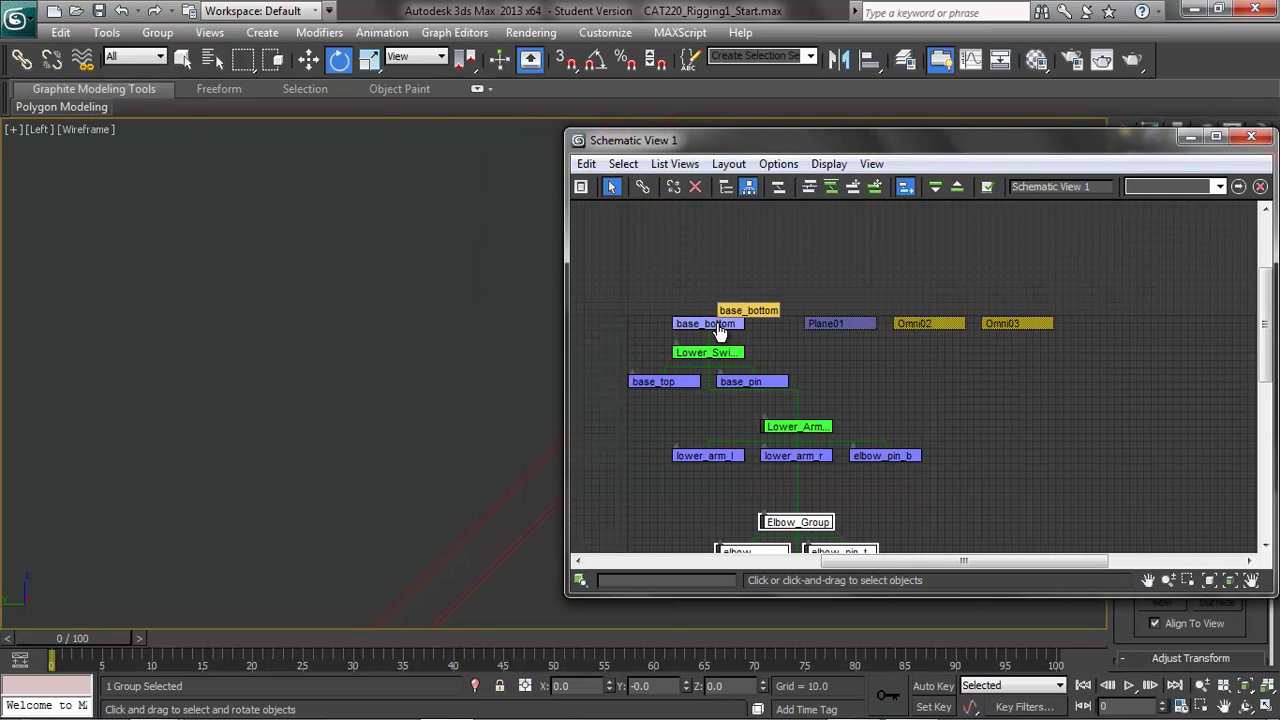
click(710, 323)
click(745, 381)
double_click(797, 428)
drag(867, 145, 396, 155)
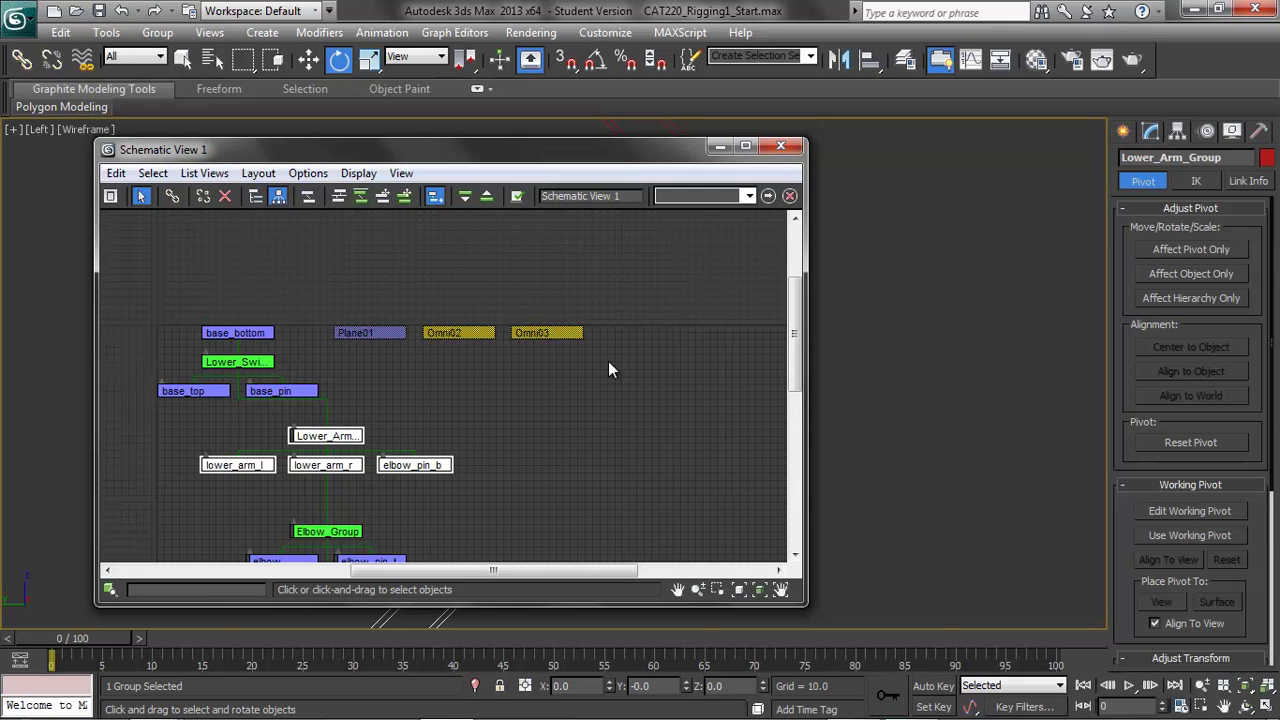
click(783, 148)
Select the base_bottom plate in the Left view and activate the Move tool.
middle_drag(754, 366, 783, 416)
scroll(783, 424, down, 2)
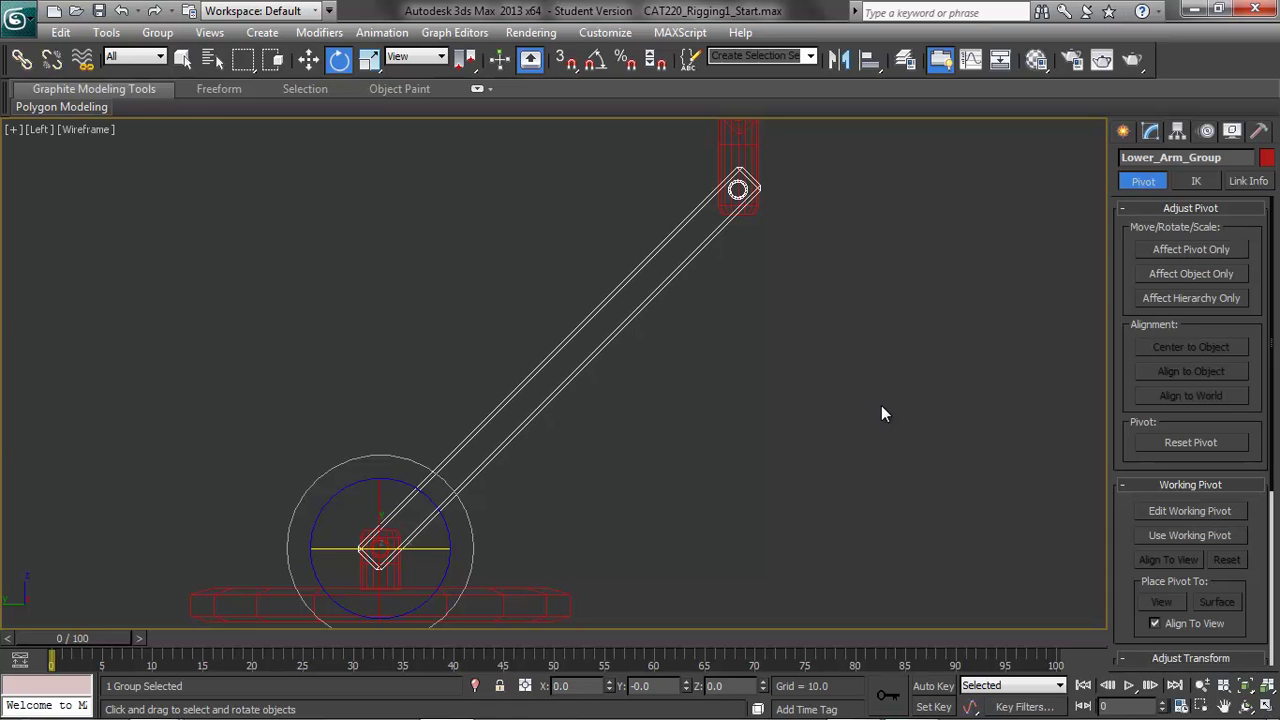
middle_drag(877, 506, 963, 285)
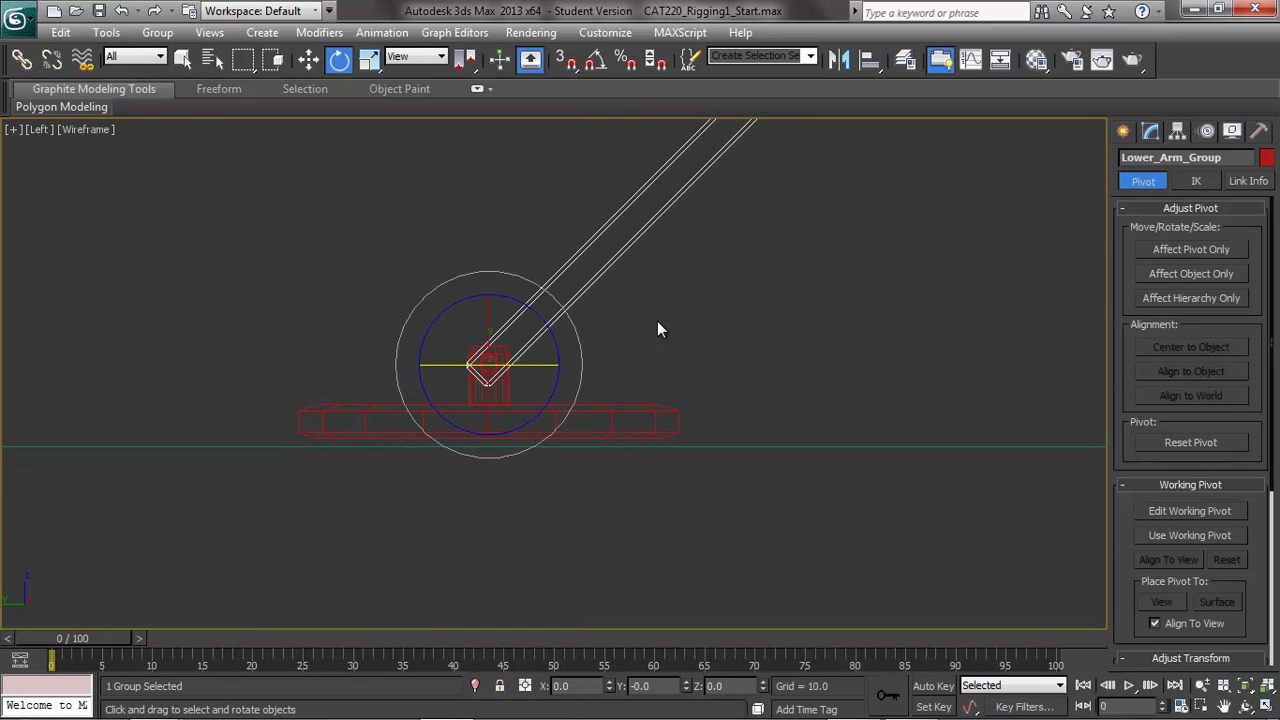
click(614, 423)
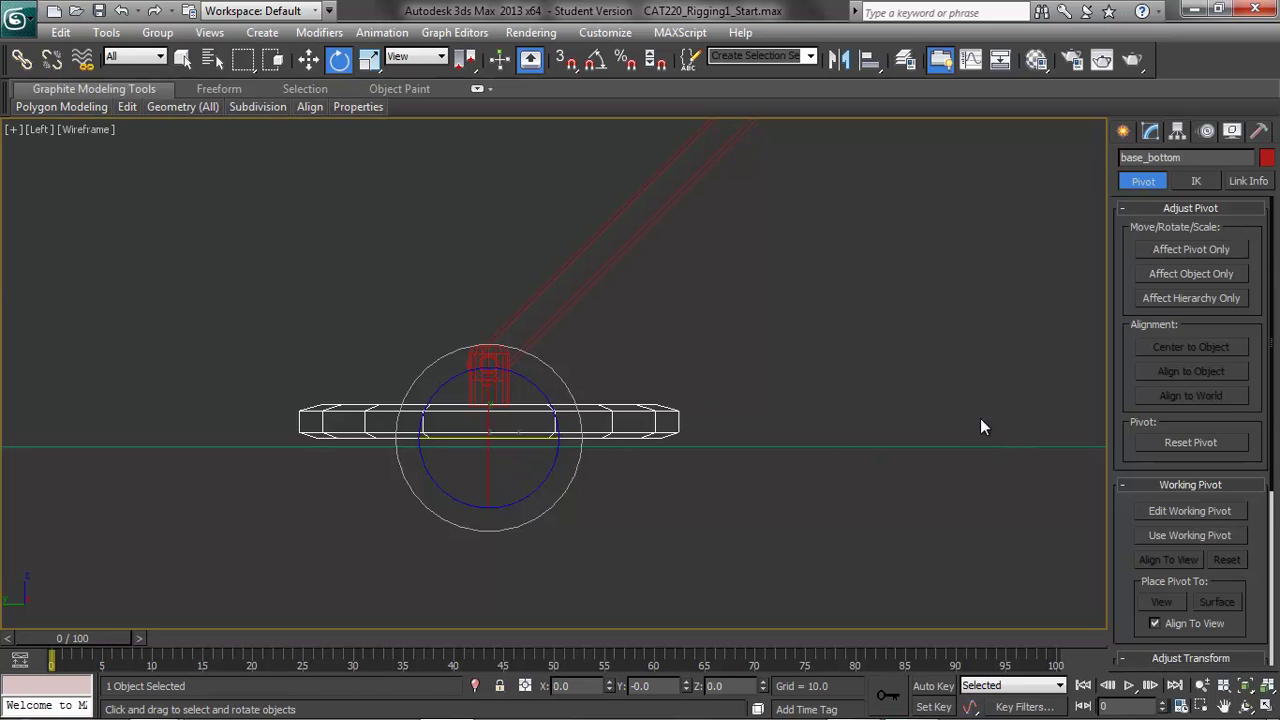
click(309, 59)
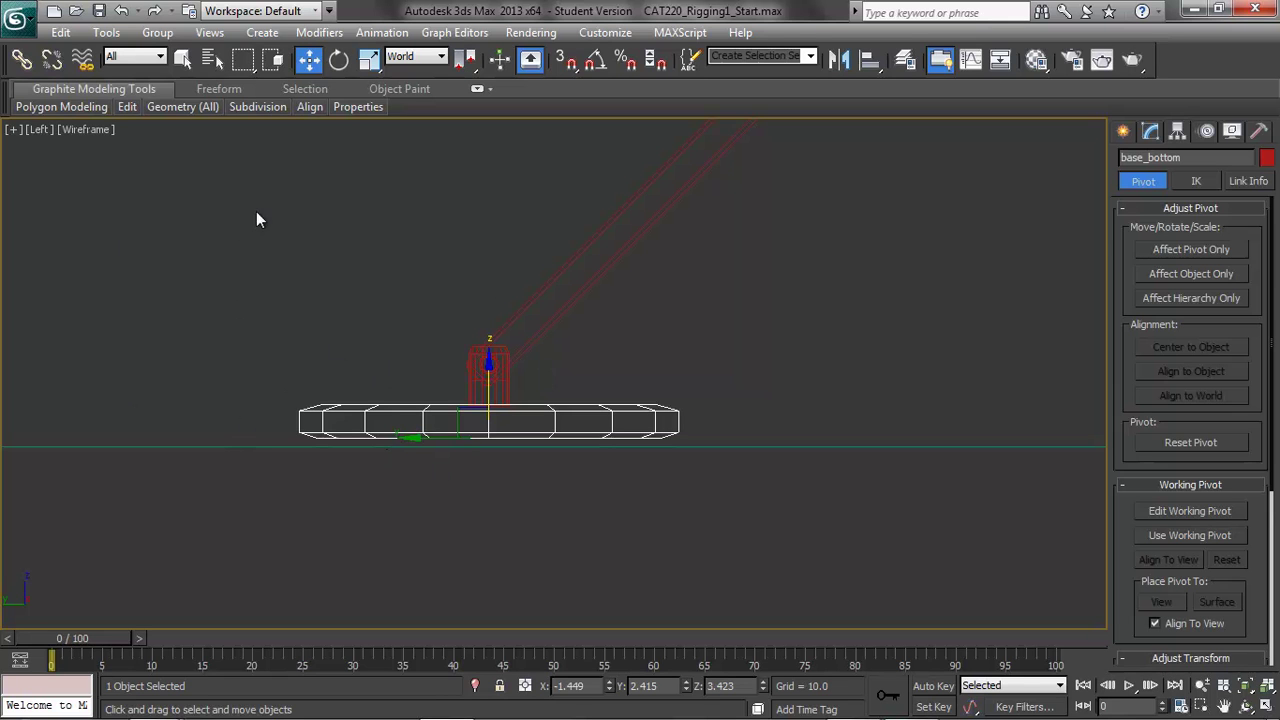
Try rotating Lower_Swivel_Group in the View coordinate system, and undo the rotation.
click(499, 393)
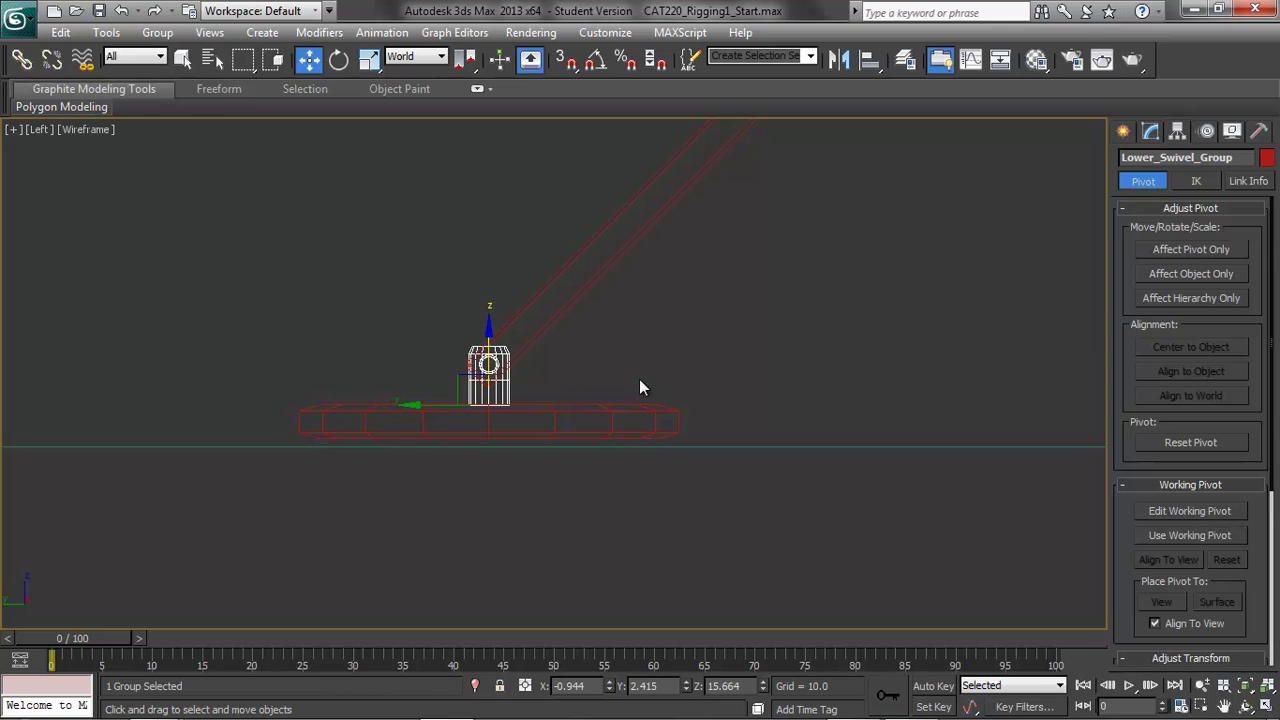
click(339, 59)
drag(470, 407, 519, 417)
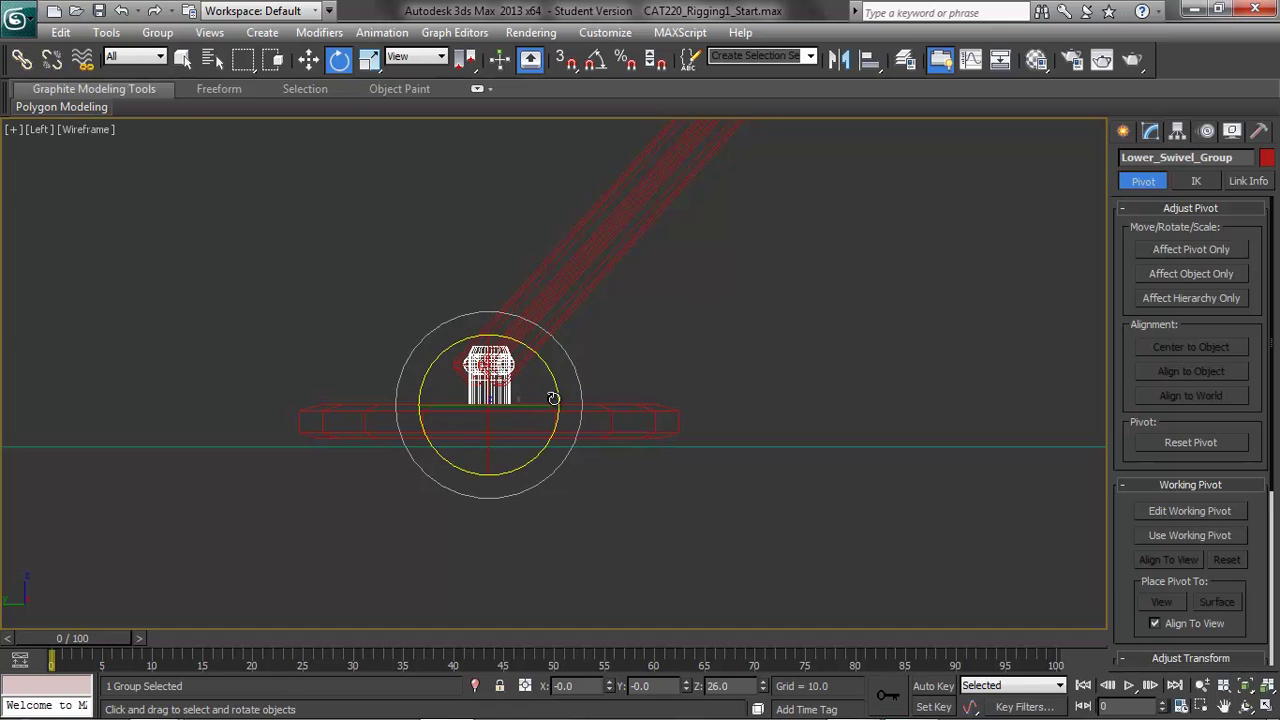
key(ctrl+z)
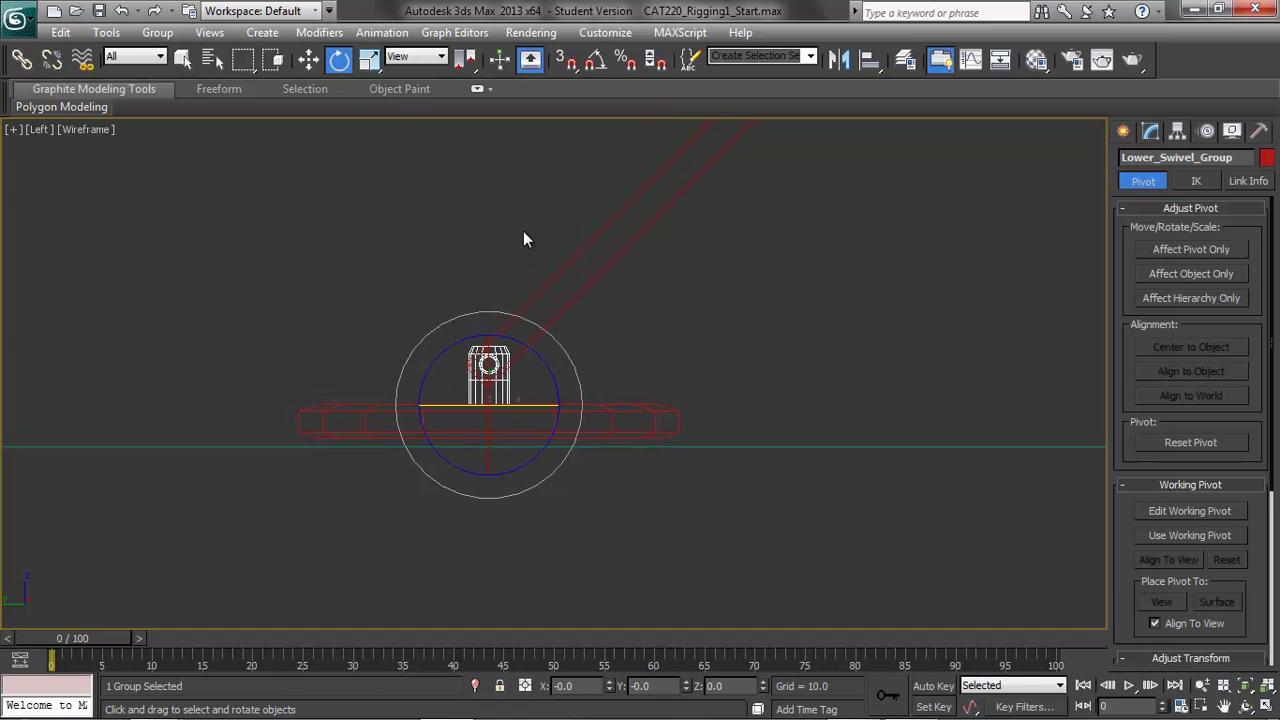
Set the rotation reference coordinate system to Local and test turning Lower_Swivel_Group, without keeping the rotation.
click(407, 58)
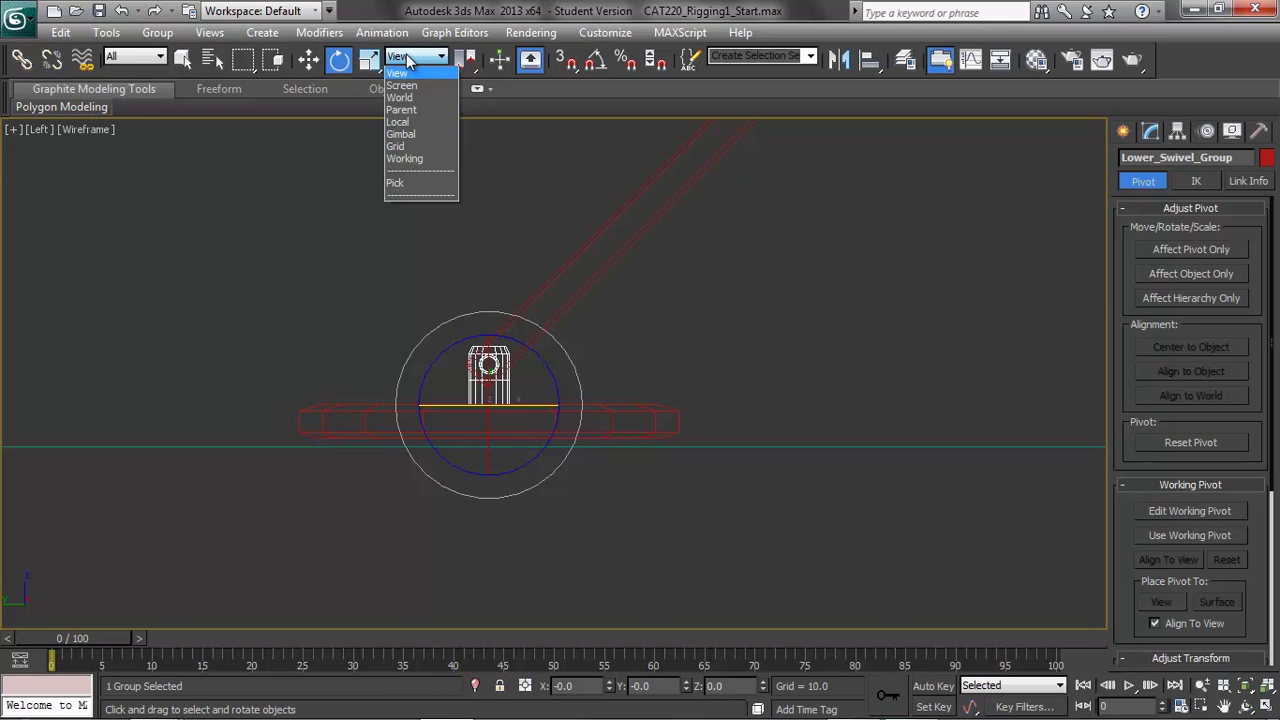
click(397, 123)
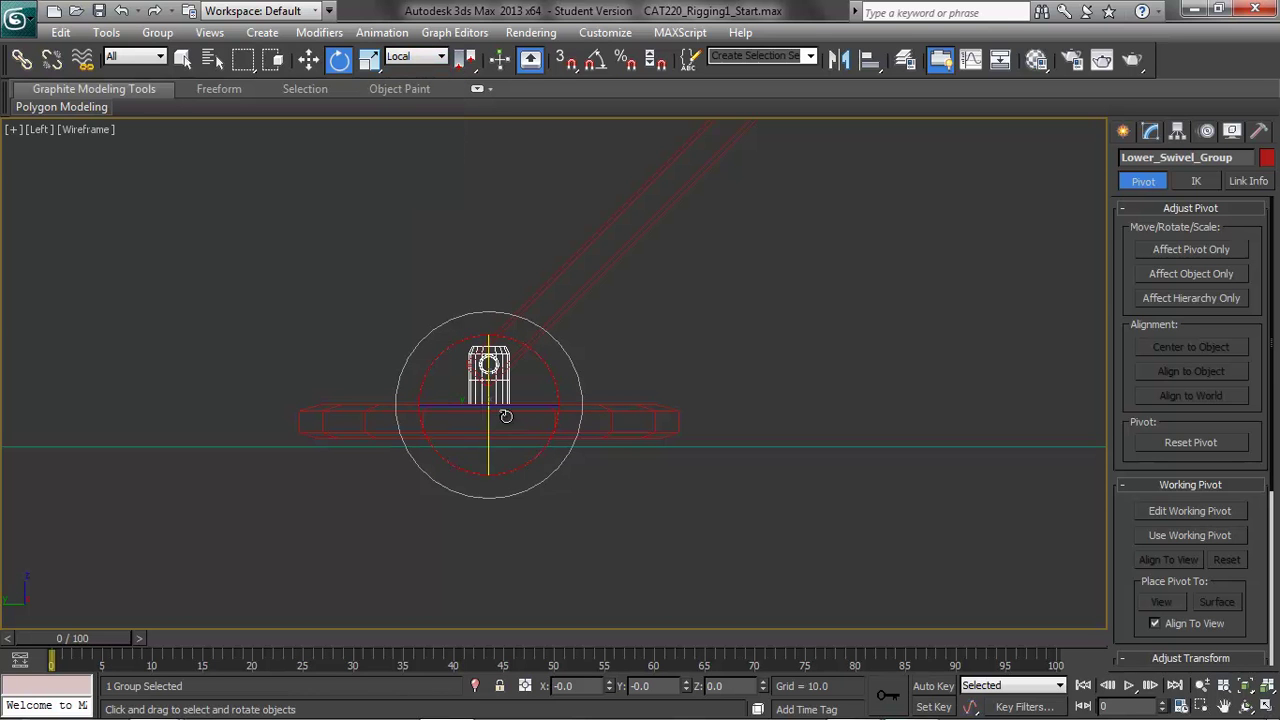
mouse_move(506, 405)
mouse_down()
mouse_move(551, 404)
mouse_move(521, 410)
mouse_up()
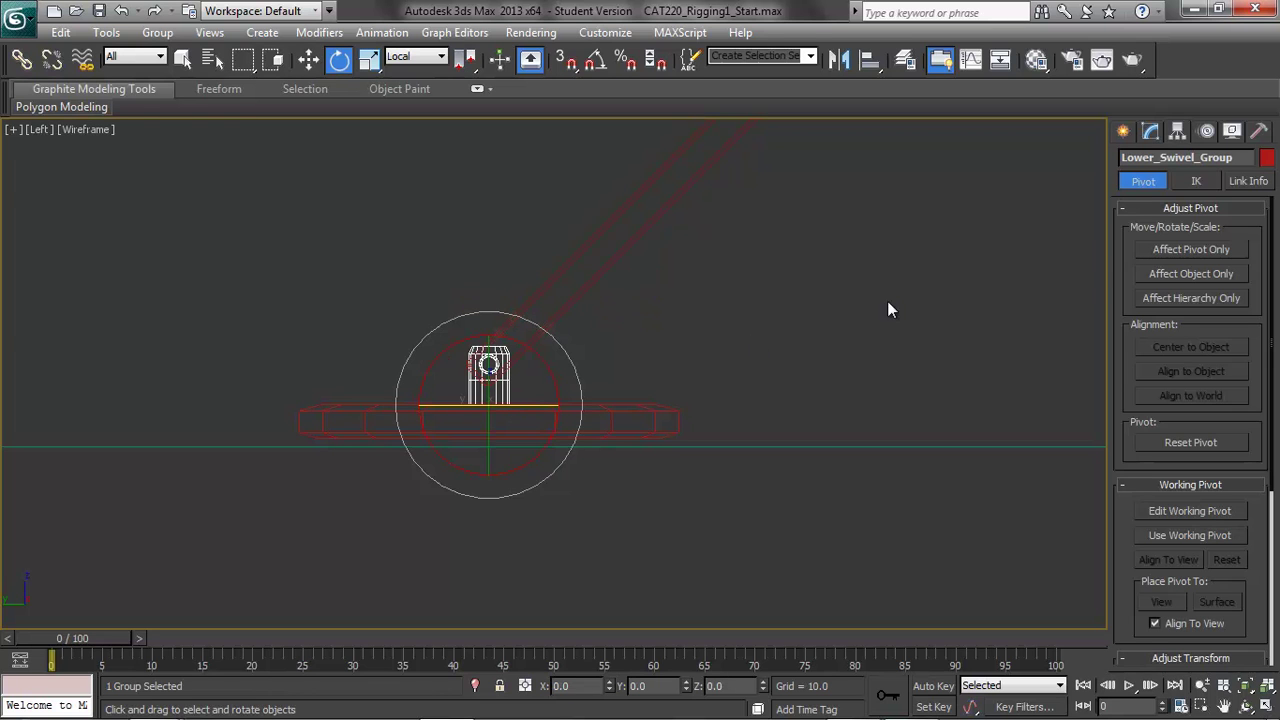
Lock Lower_Swivel_Group's Move and Scale on all axes and Rotate on X and Y, and test its Z rotation without keeping it.
click(1249, 181)
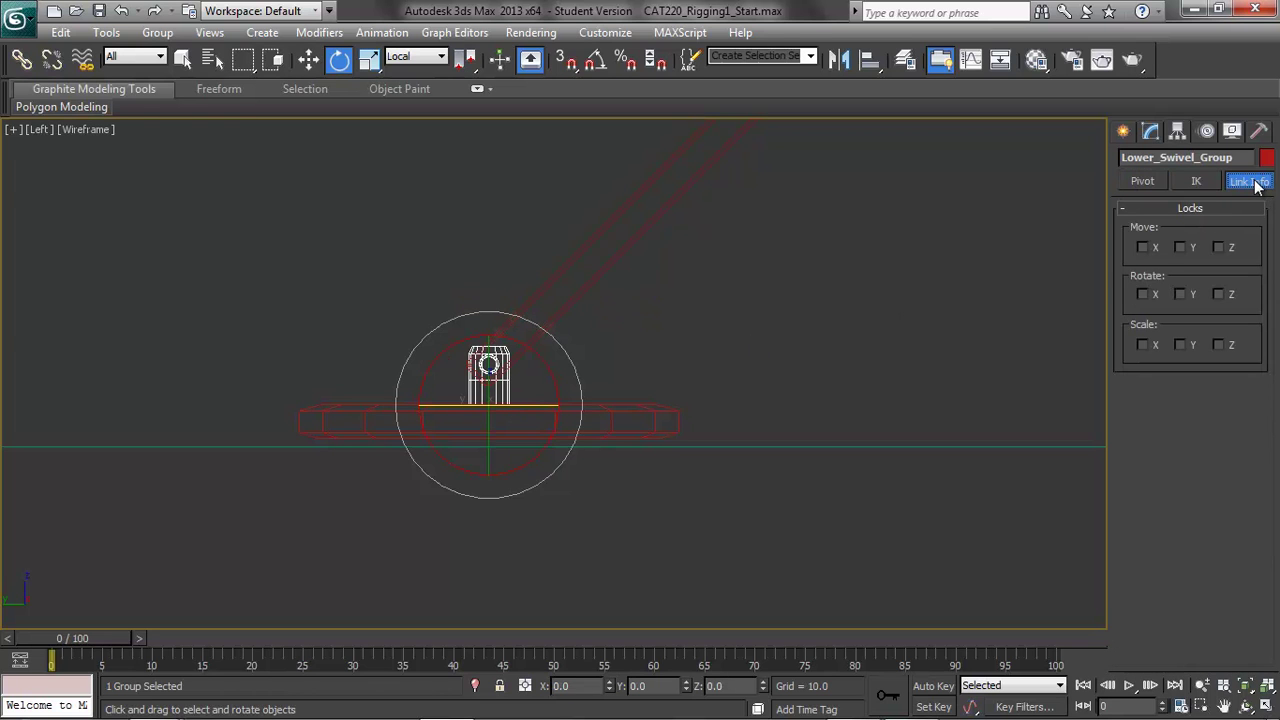
click(1143, 247)
click(1181, 247)
click(1180, 295)
click(1141, 294)
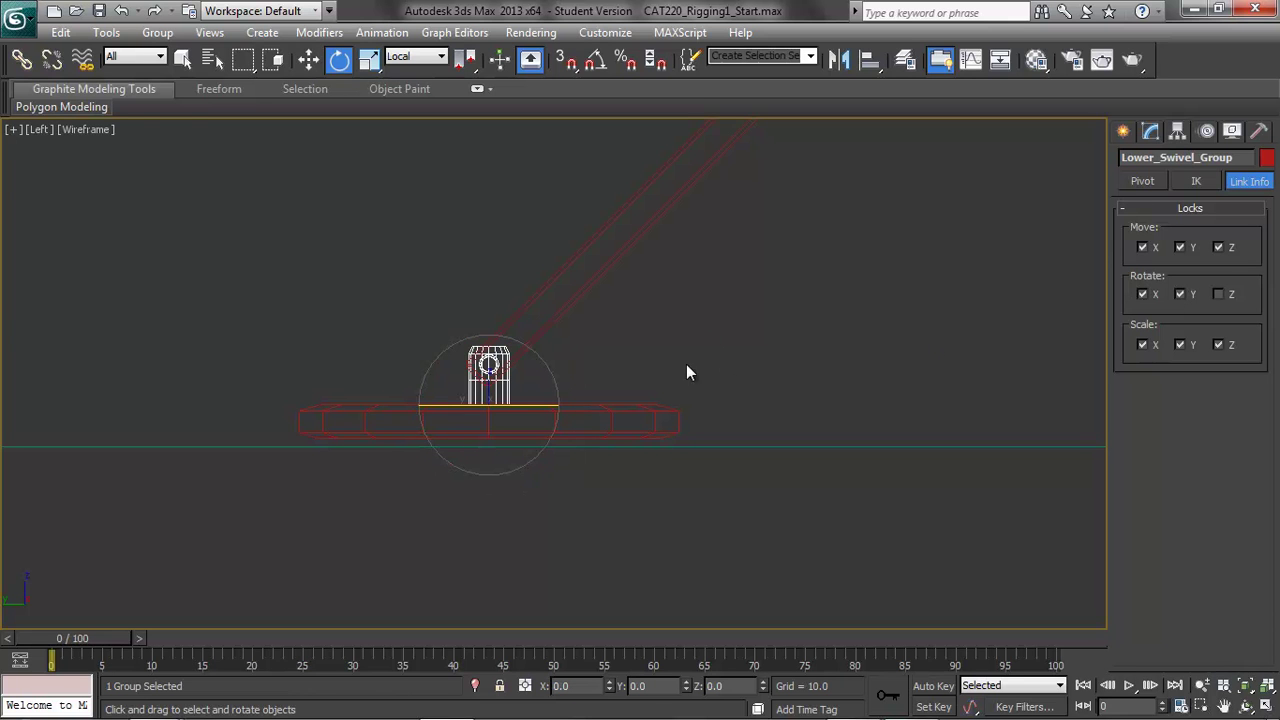
mouse_move(522, 402)
mouse_down()
mouse_move(560, 400)
mouse_move(447, 391)
mouse_move(501, 401)
mouse_up()
key(ctrl+z)
Test Lower_Arm_Group's local X rotation without keeping it, and lock its Move and Scale on all axes and Rotate on Y and Z.
click(615, 259)
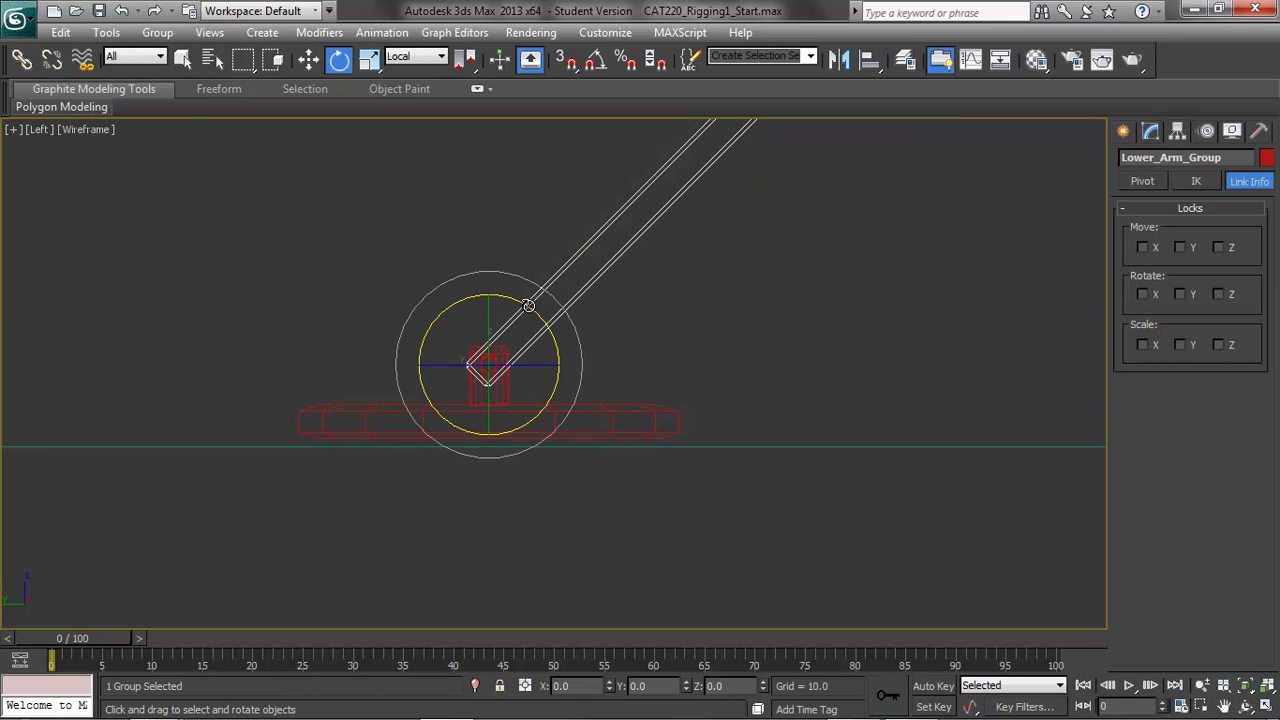
drag(531, 303, 579, 289)
key(ctrl+z)
click(1181, 247)
click(1222, 344)
click(1222, 294)
click(1181, 294)
Lock Elbow_Group's Move and Scale on all axes and Rotate on Y and Z, and test its X rotation without keeping it.
middle_drag(900, 221, 729, 554)
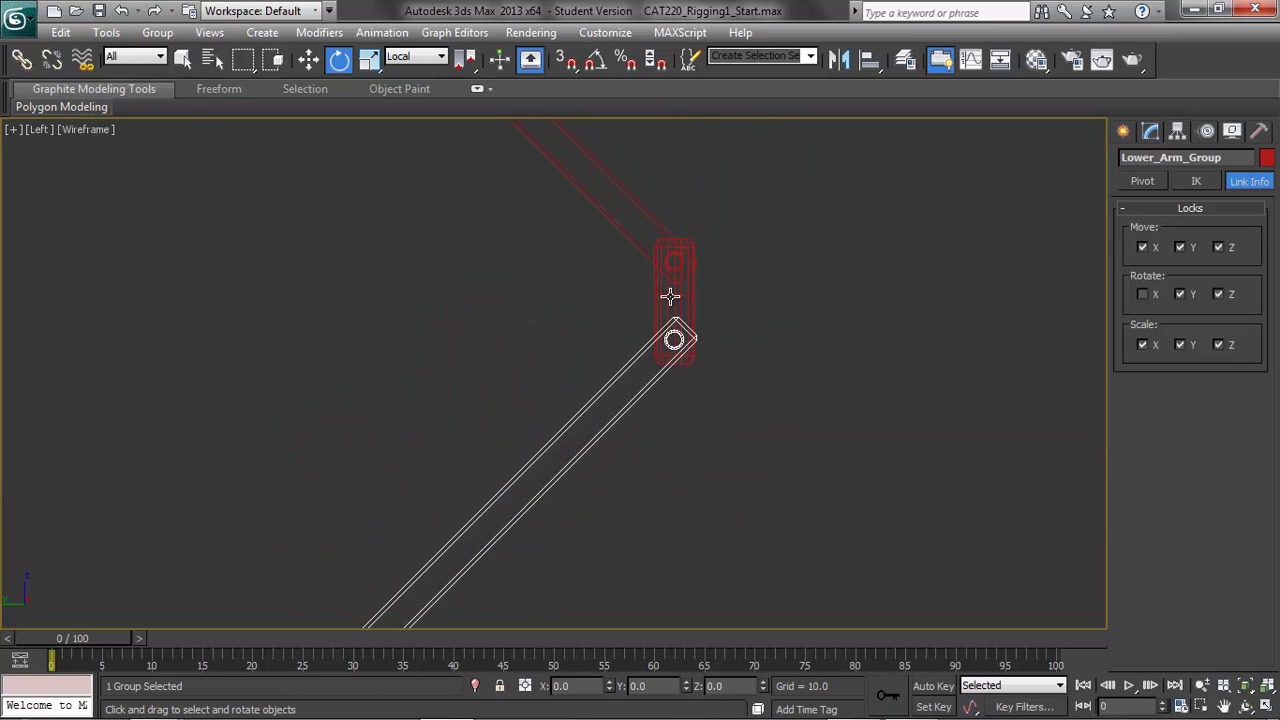
click(669, 297)
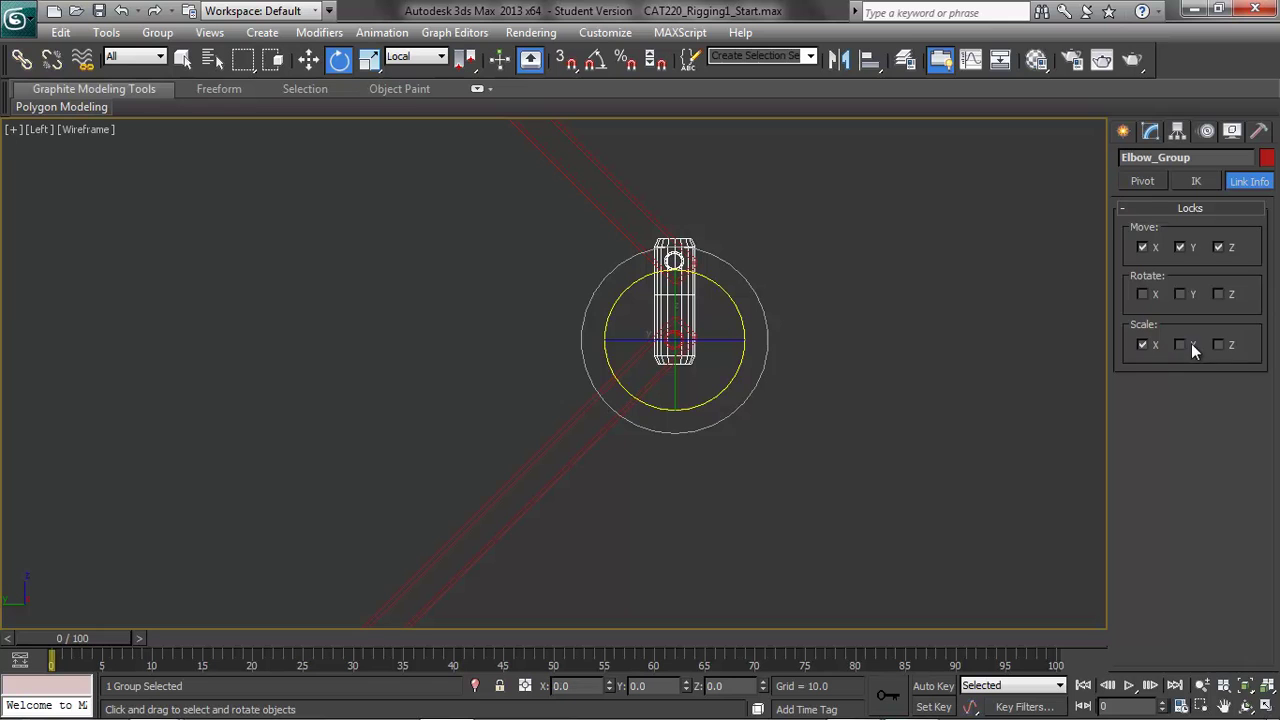
click(1218, 294)
click(1180, 294)
mouse_move(719, 290)
mouse_down()
mouse_move(743, 301)
mouse_move(721, 292)
mouse_up()
key(ctrl+z)
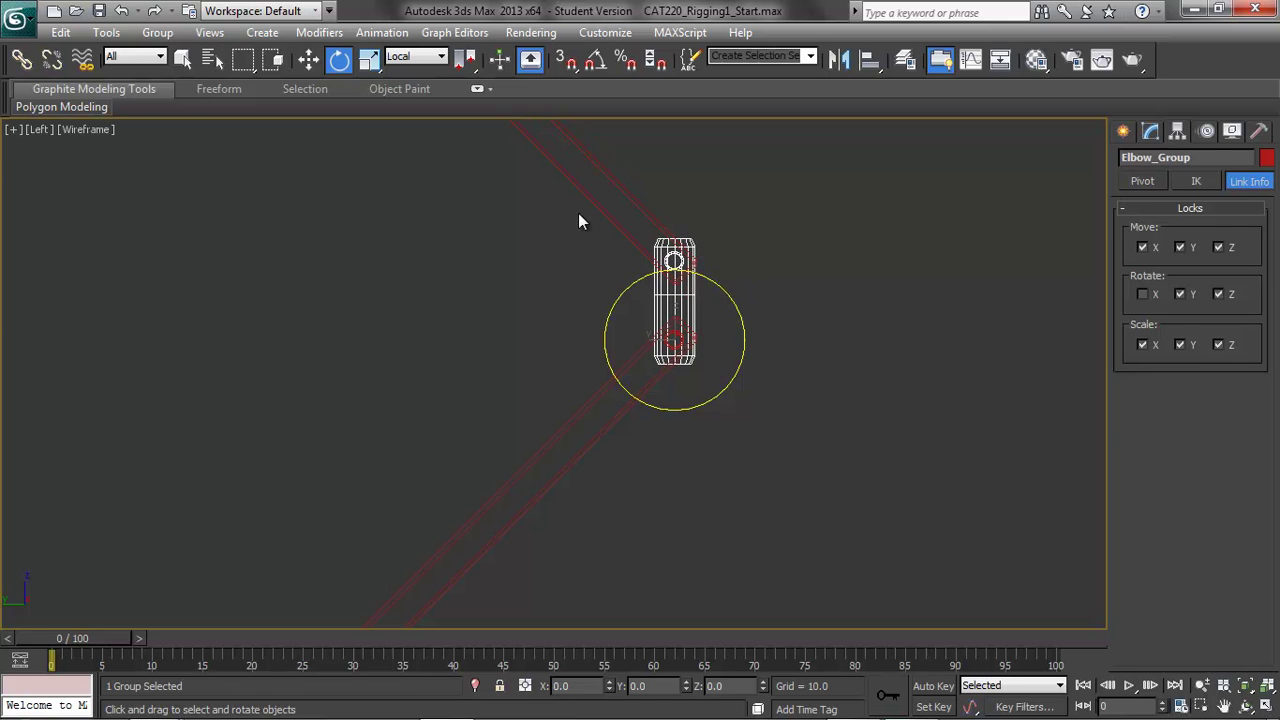
Test Upper_Arm_Group's X rotation without keeping it, and lock its Move on all axes, Rotate on Y and Z, and Scale on X and Y.
click(615, 203)
middle_drag(862, 272, 981, 440)
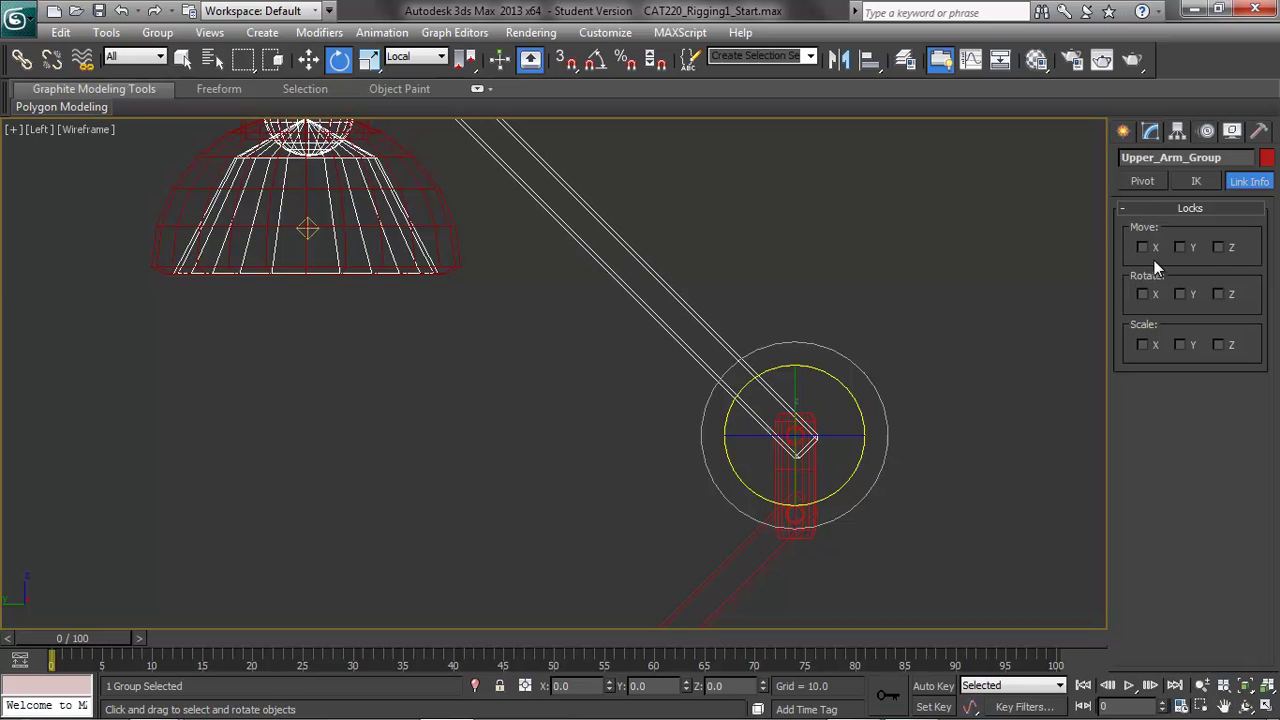
mouse_move(812, 357)
mouse_down()
mouse_move(842, 358)
mouse_move(800, 357)
mouse_move(820, 355)
mouse_up()
key(ctrl+z)
click(1143, 247)
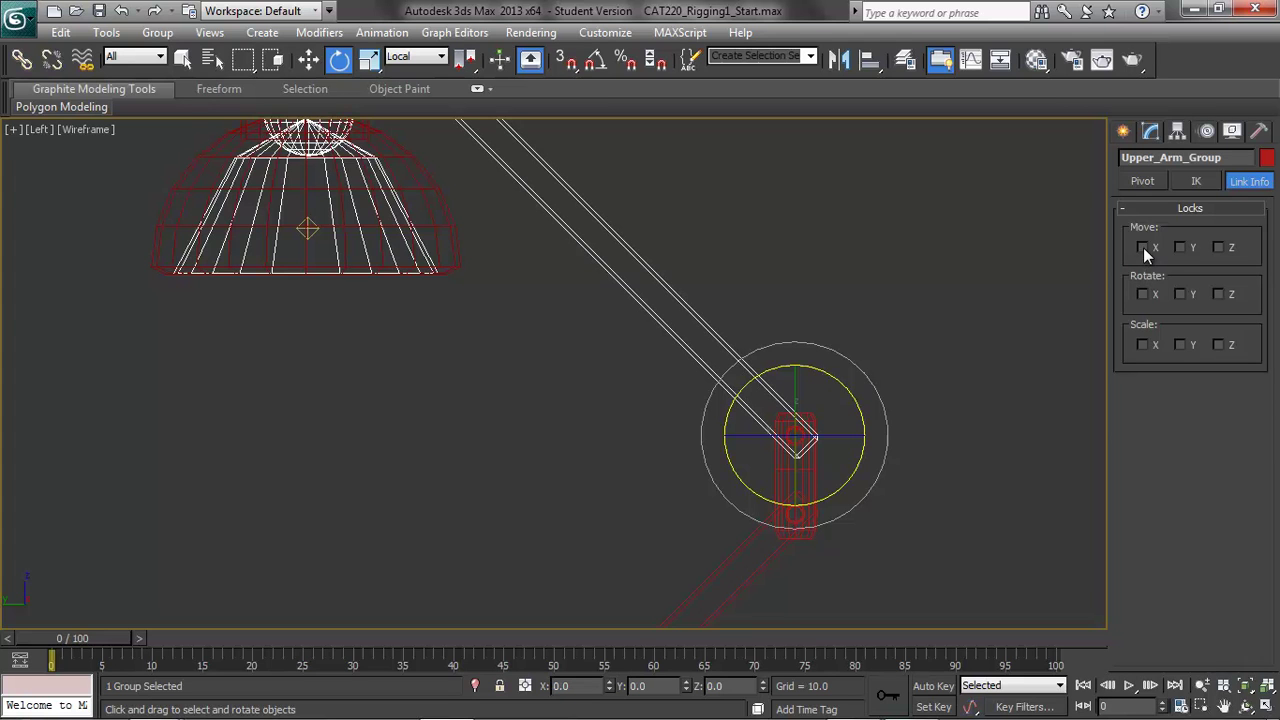
click(1218, 295)
click(1181, 294)
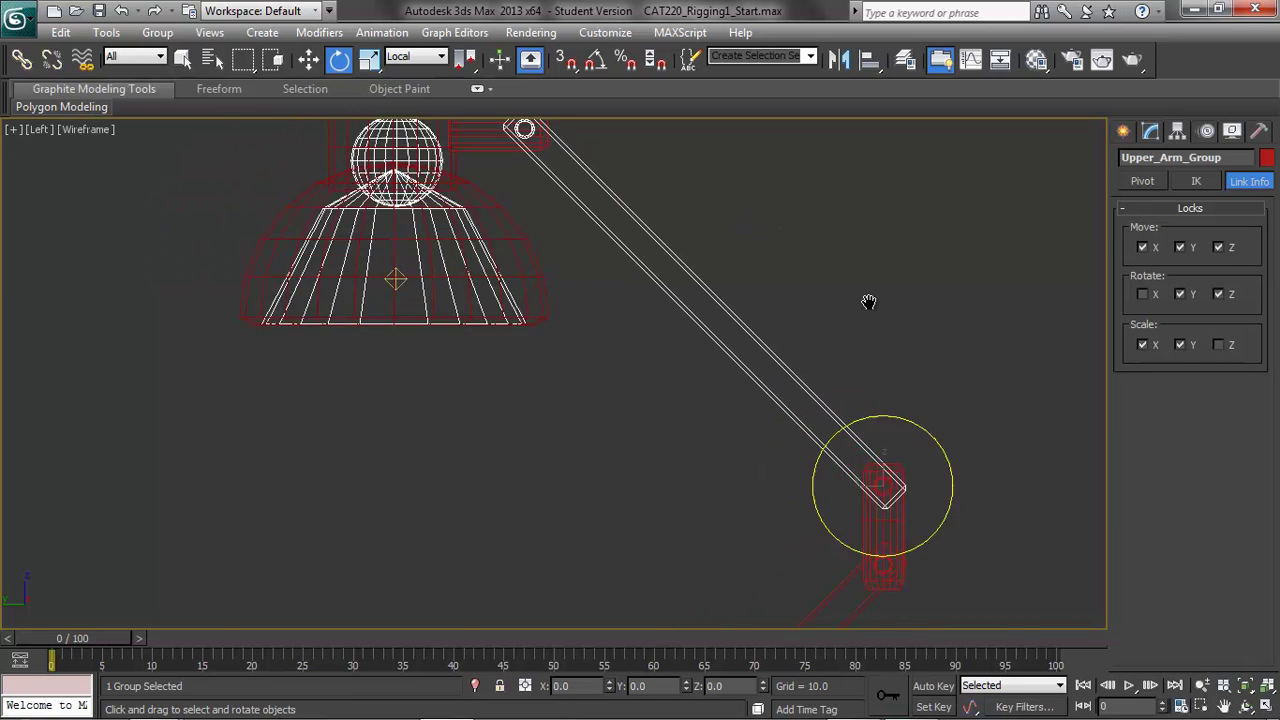
Test stem's X rotation without keeping it, and lock its Move on all axes, Rotate on Y and Z, and Scale on X and Y.
click(558, 226)
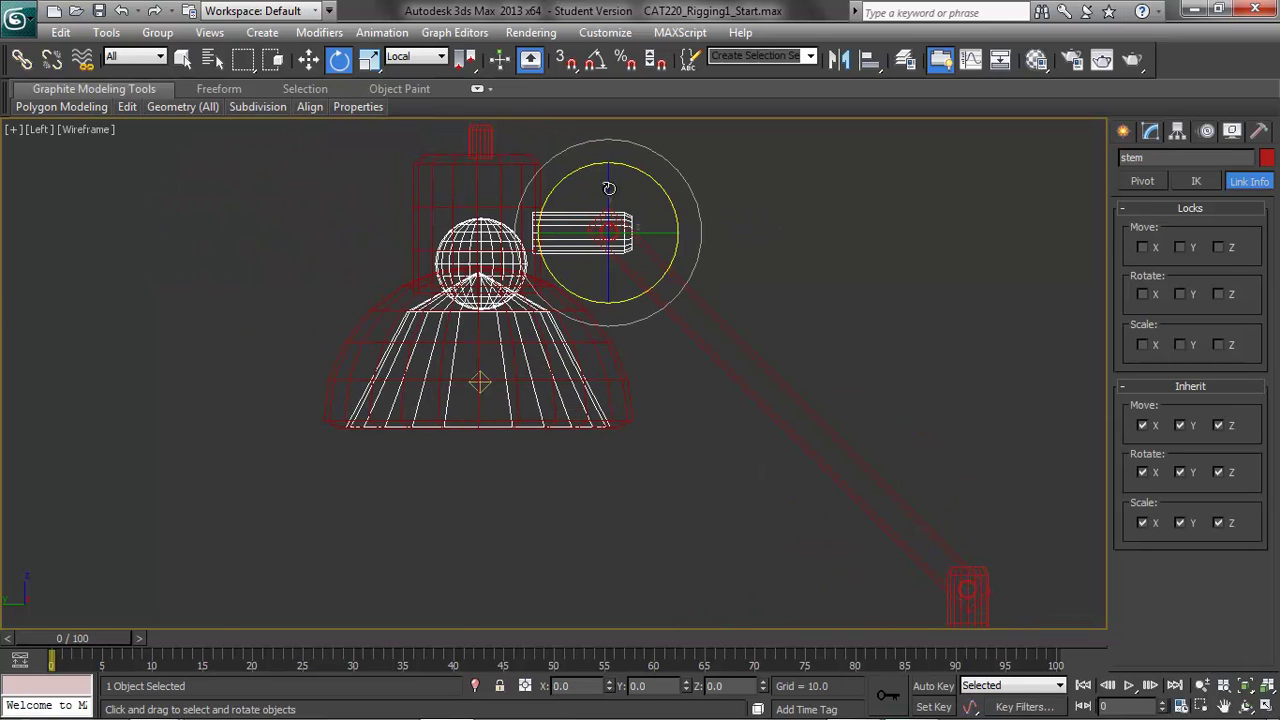
drag(638, 168, 640, 170)
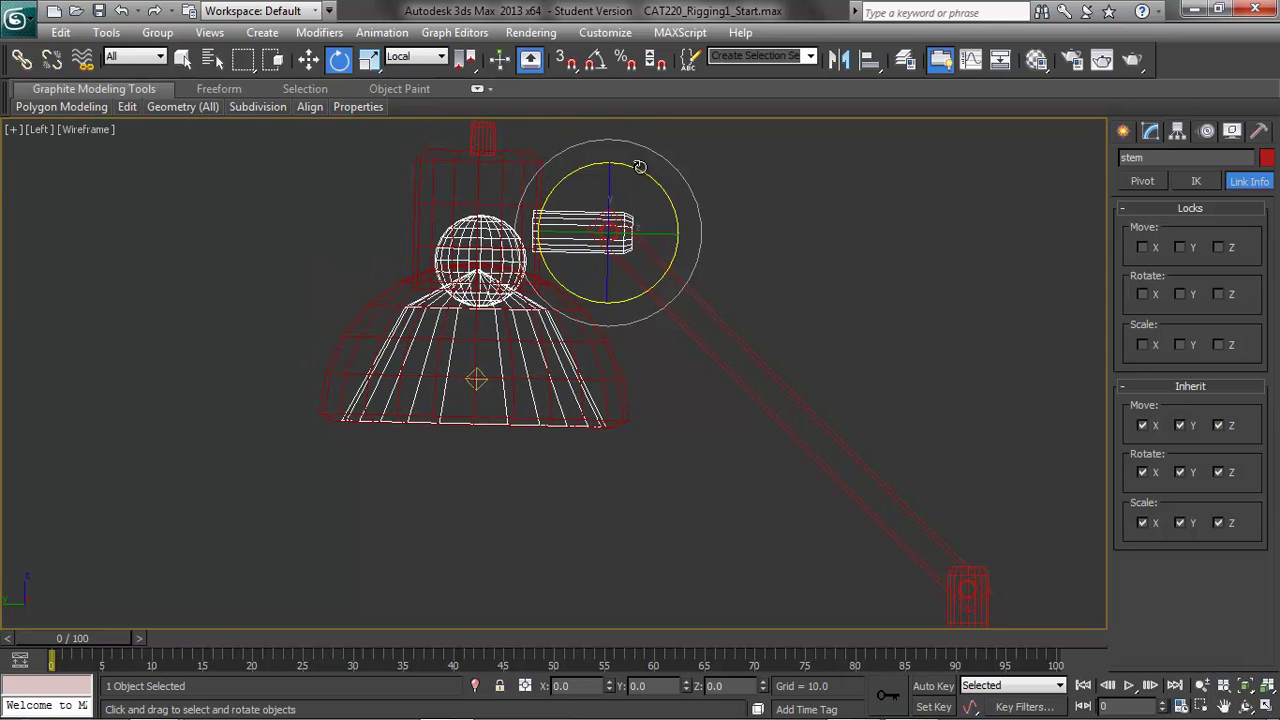
key(ctrl+z)
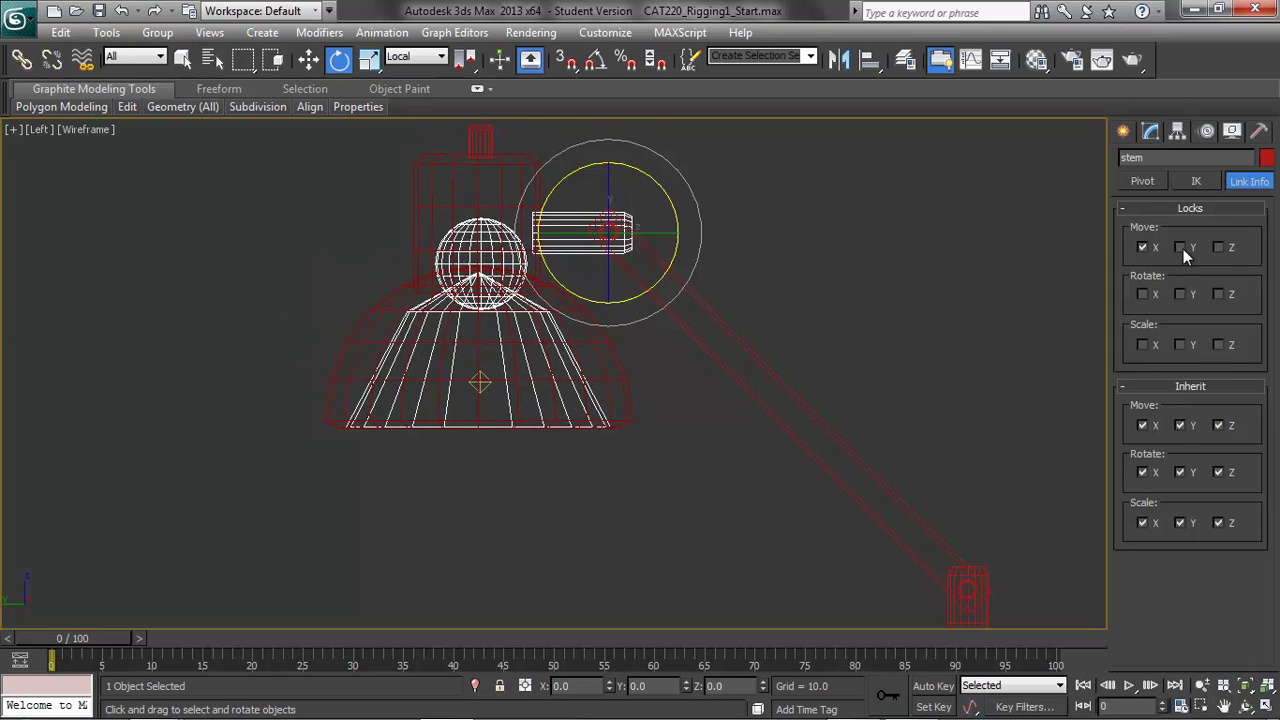
click(1180, 294)
click(1218, 292)
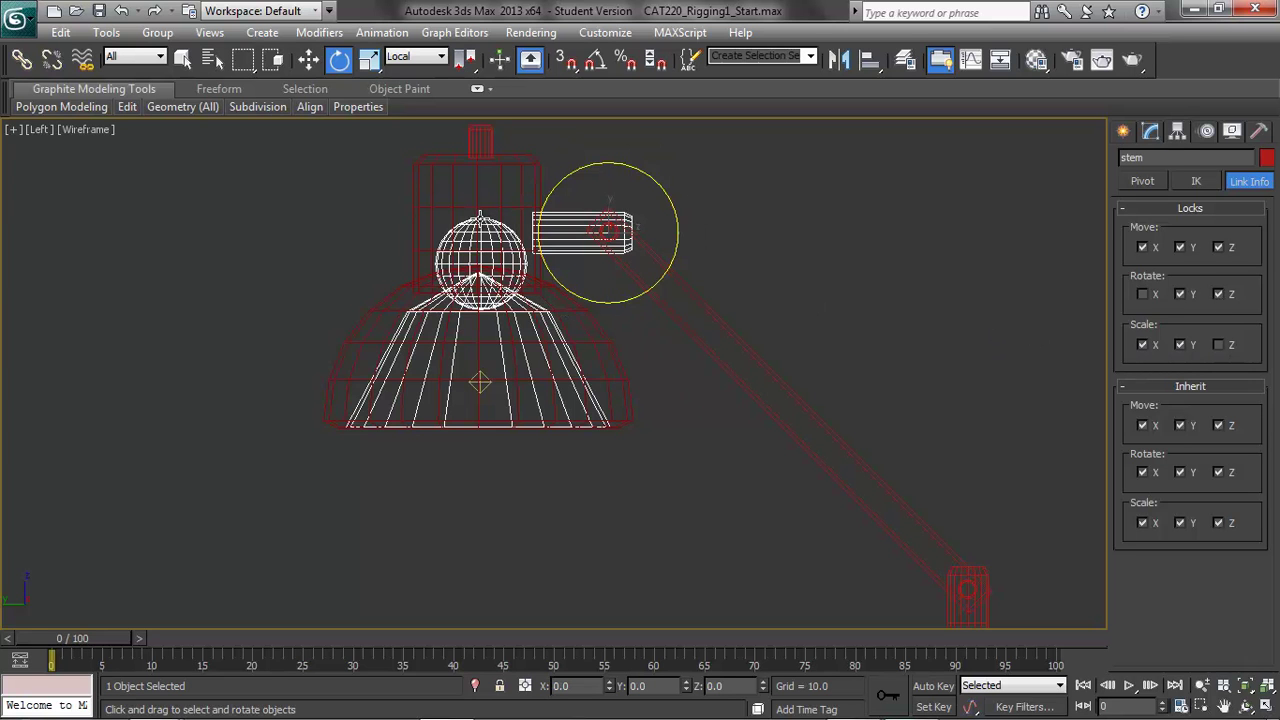
Test Head_Group's rotation without keeping it, and lock its Move and Scale on all axes and Rotate on X.
click(478, 218)
drag(545, 217, 549, 291)
key(ctrl+z)
click(1147, 248)
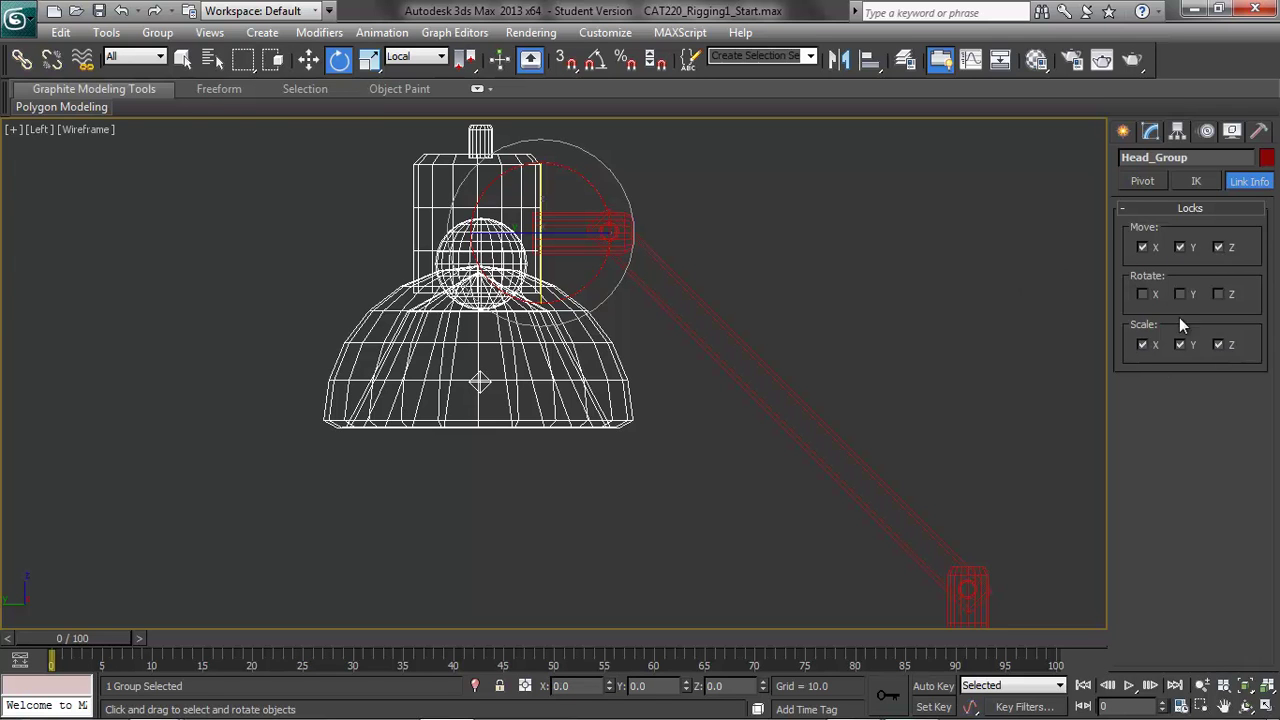
click(1143, 294)
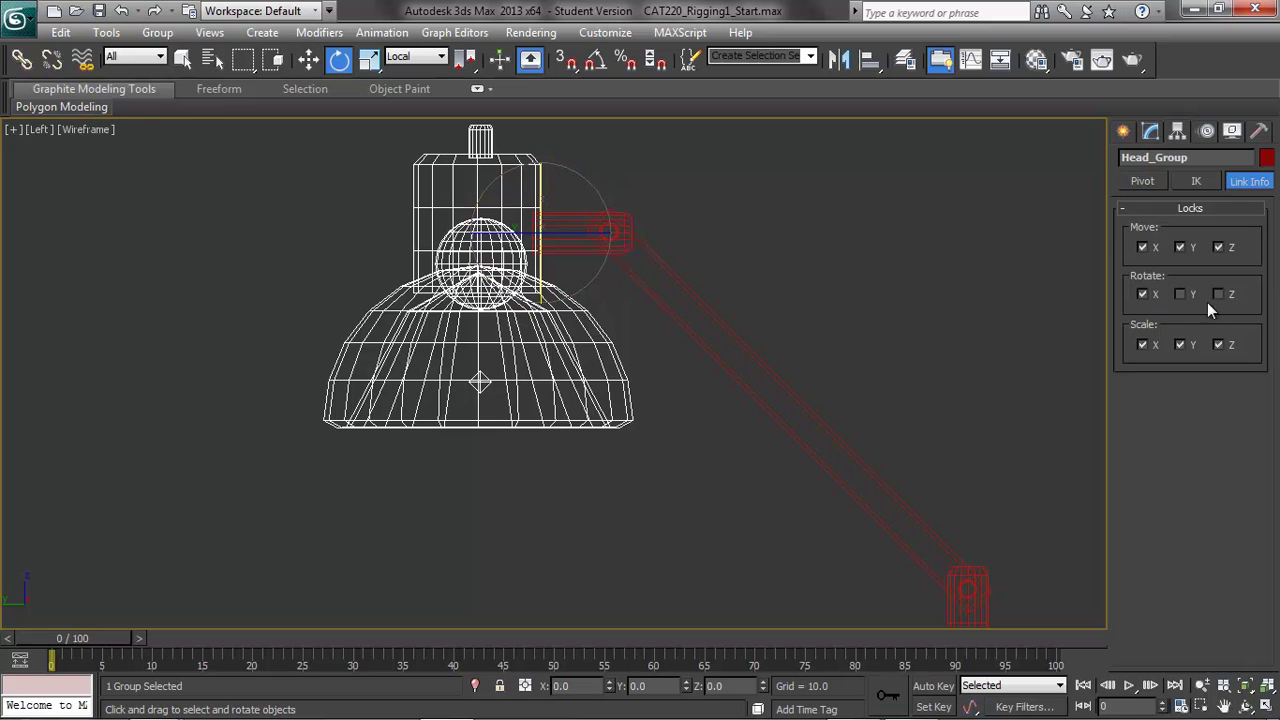
Test moving base_bottom in the Left view to check the lamp hierarchy, and undo the move.
click(882, 342)
scroll(900, 360, down, 5)
middle_drag(850, 497, 883, 404)
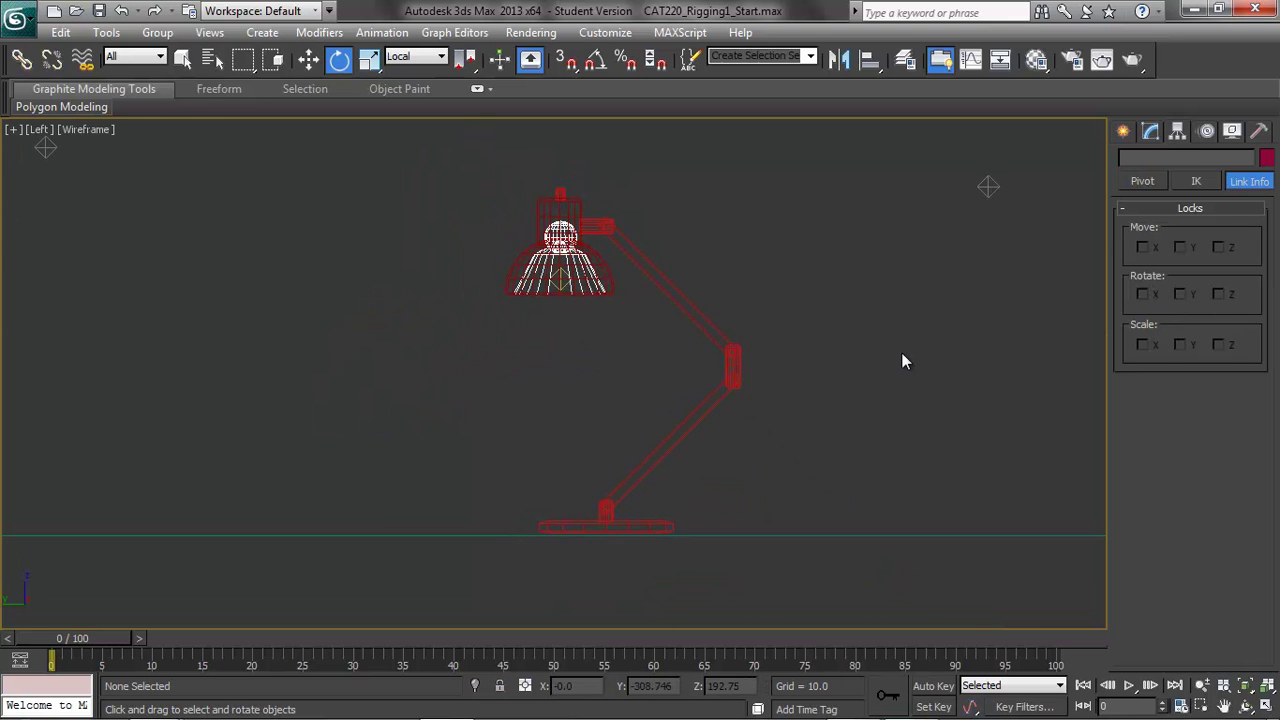
click(636, 525)
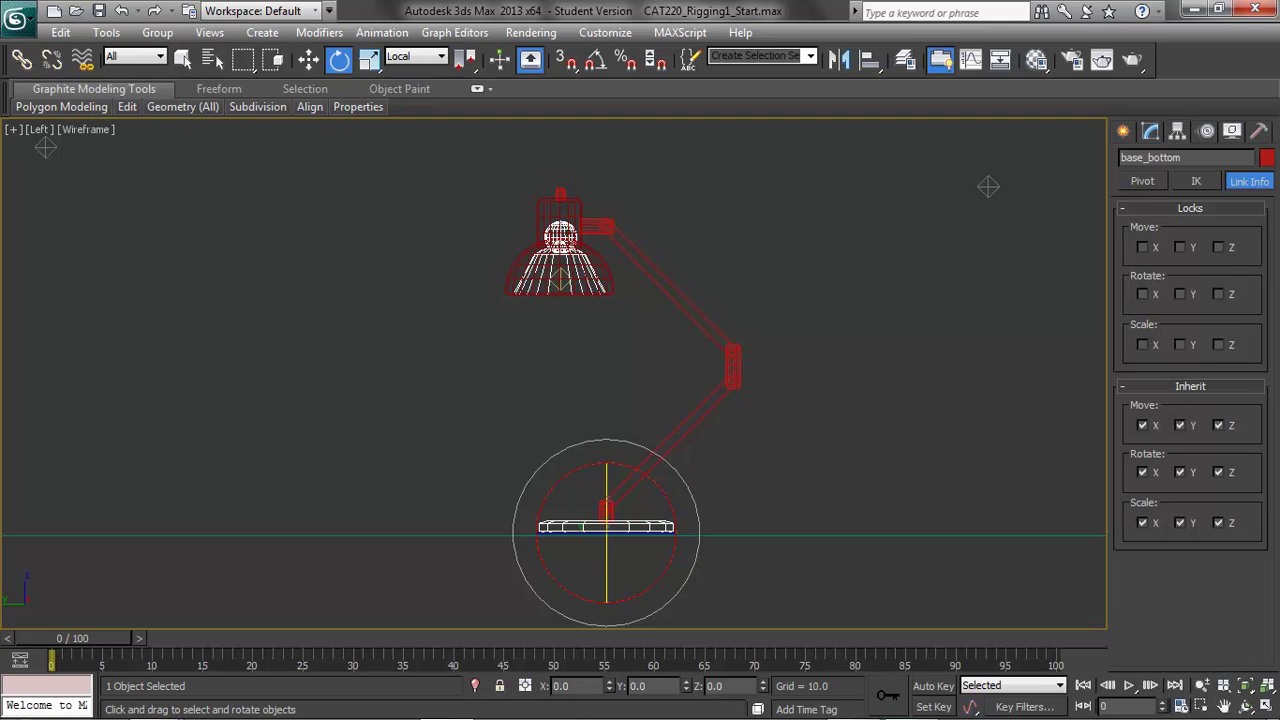
click(308, 59)
drag(580, 505, 551, 477)
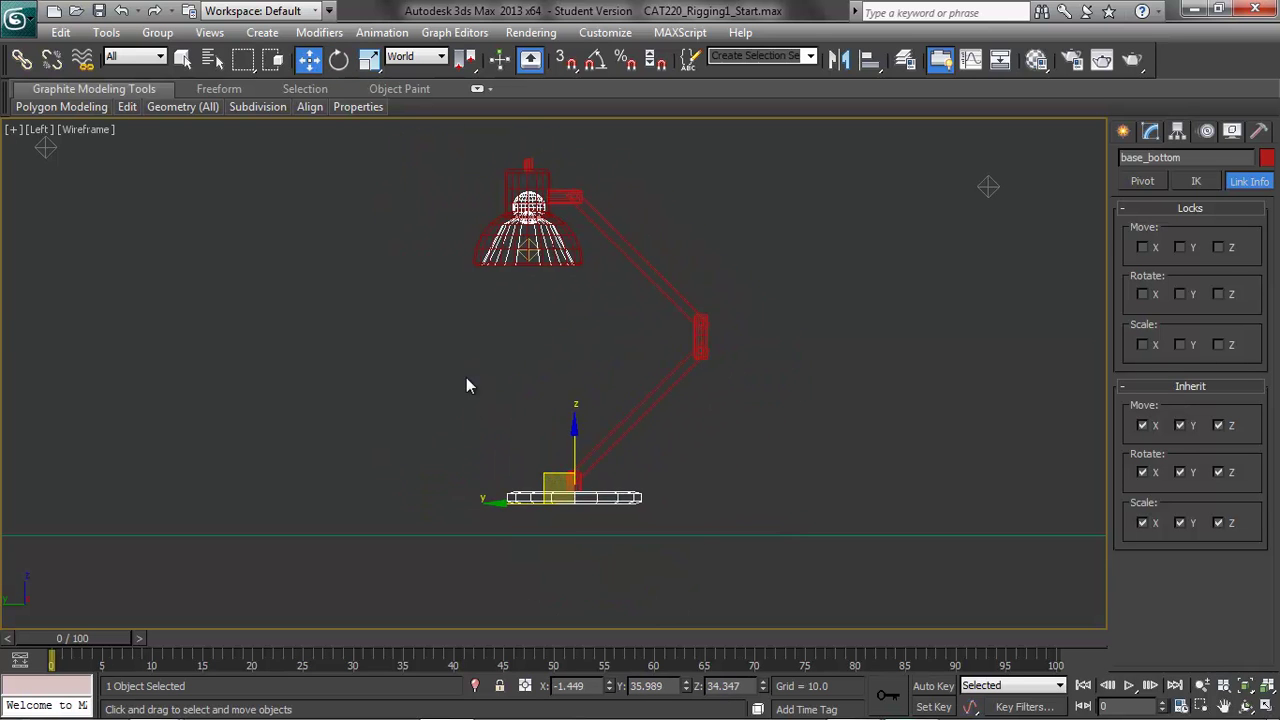
key(ctrl+z)
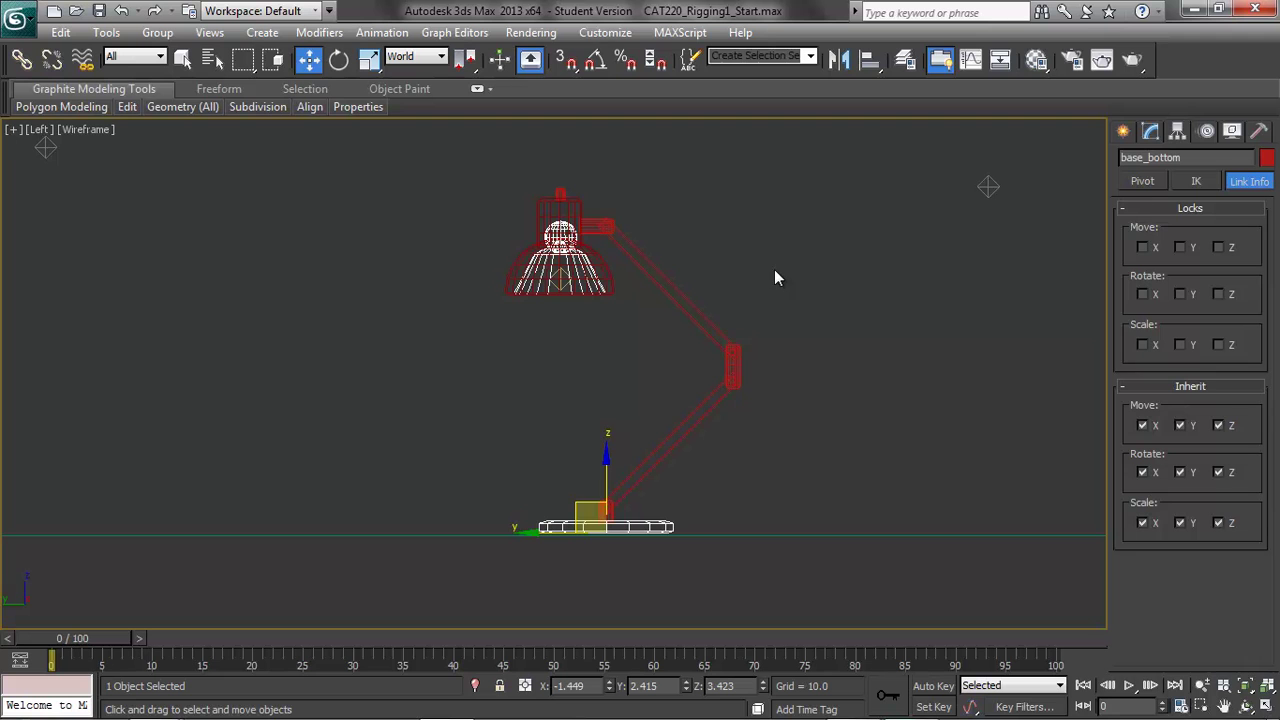
Open the Track View Curve Editor and adjust the height of its window.
click(525, 33)
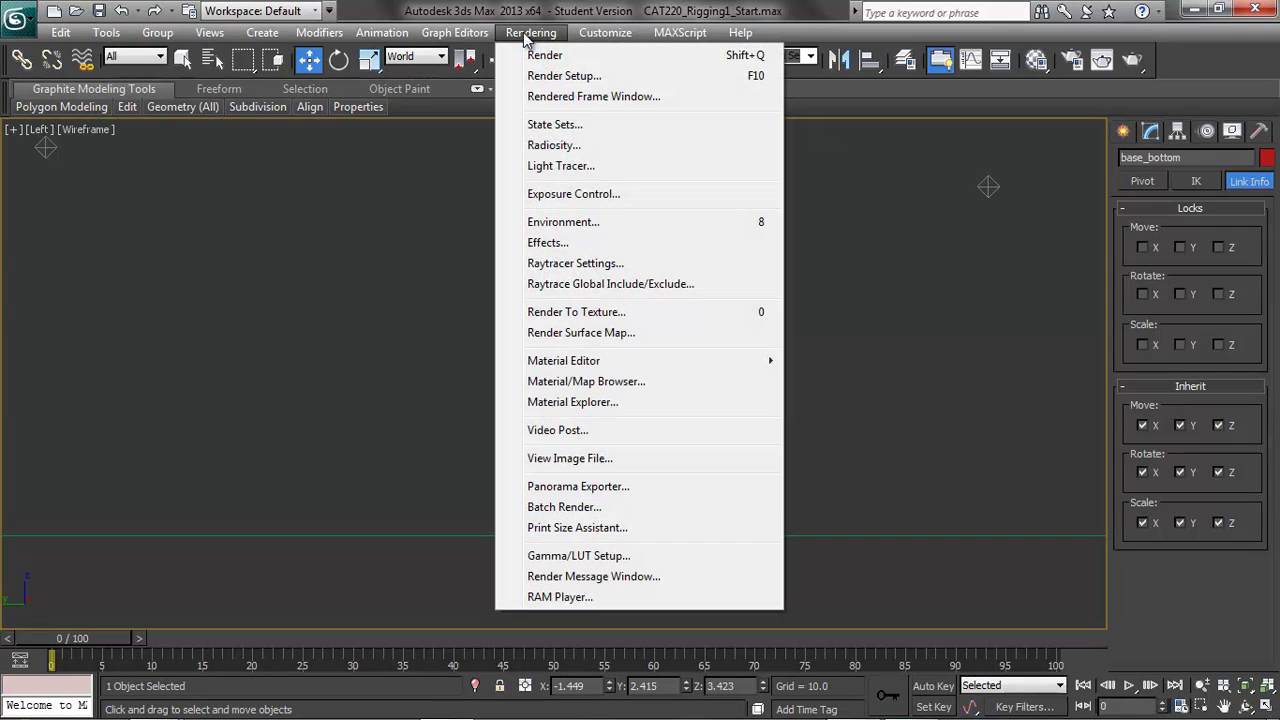
mouse_move(460, 33)
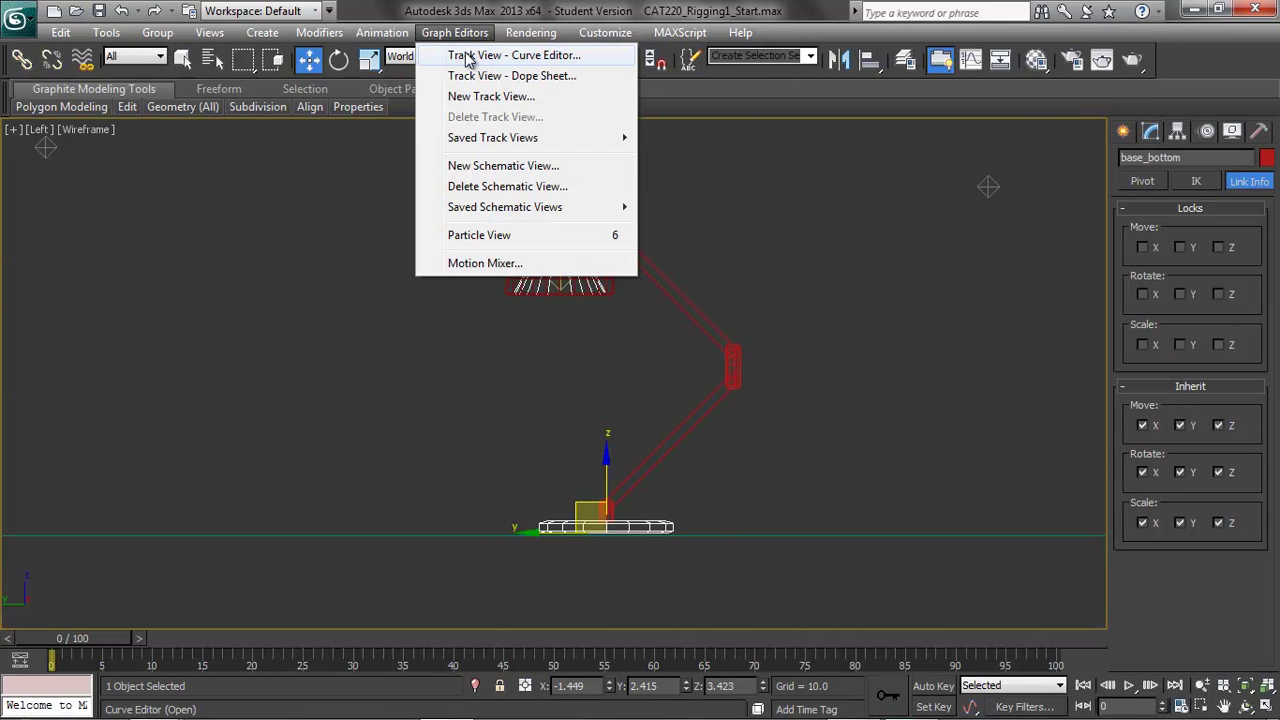
click(466, 56)
drag(381, 366, 370, 598)
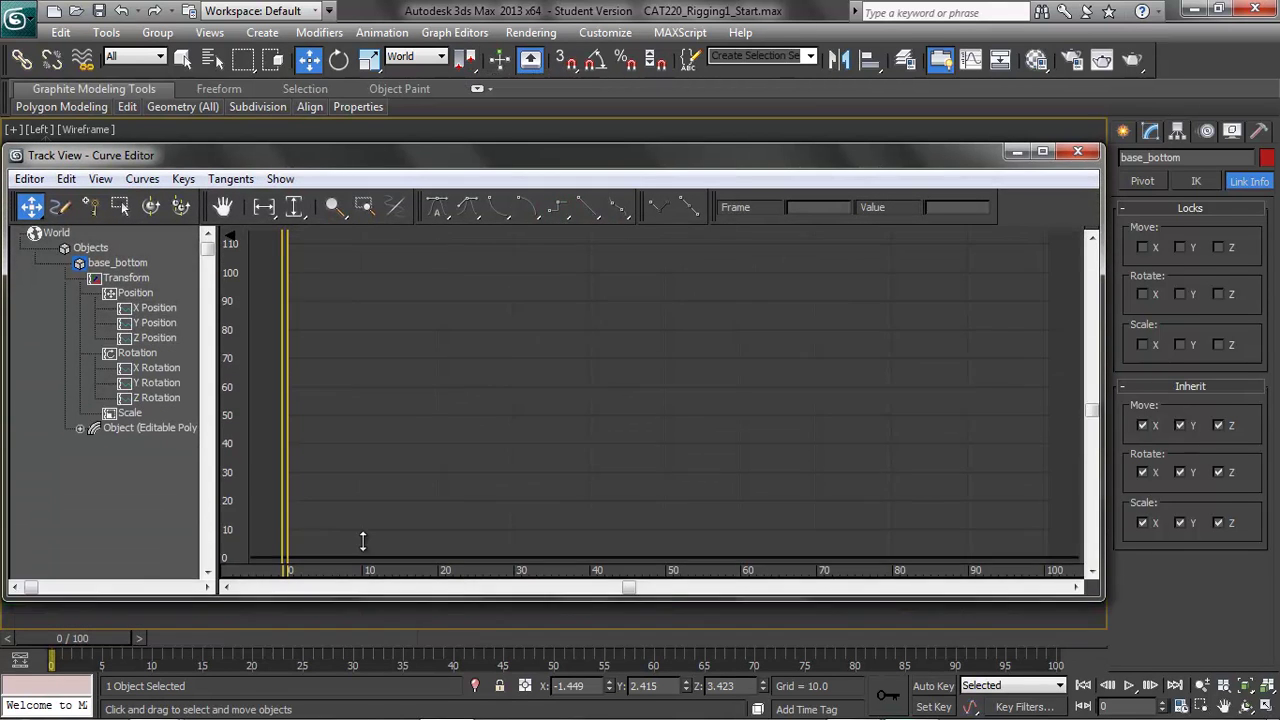
drag(363, 541, 363, 518)
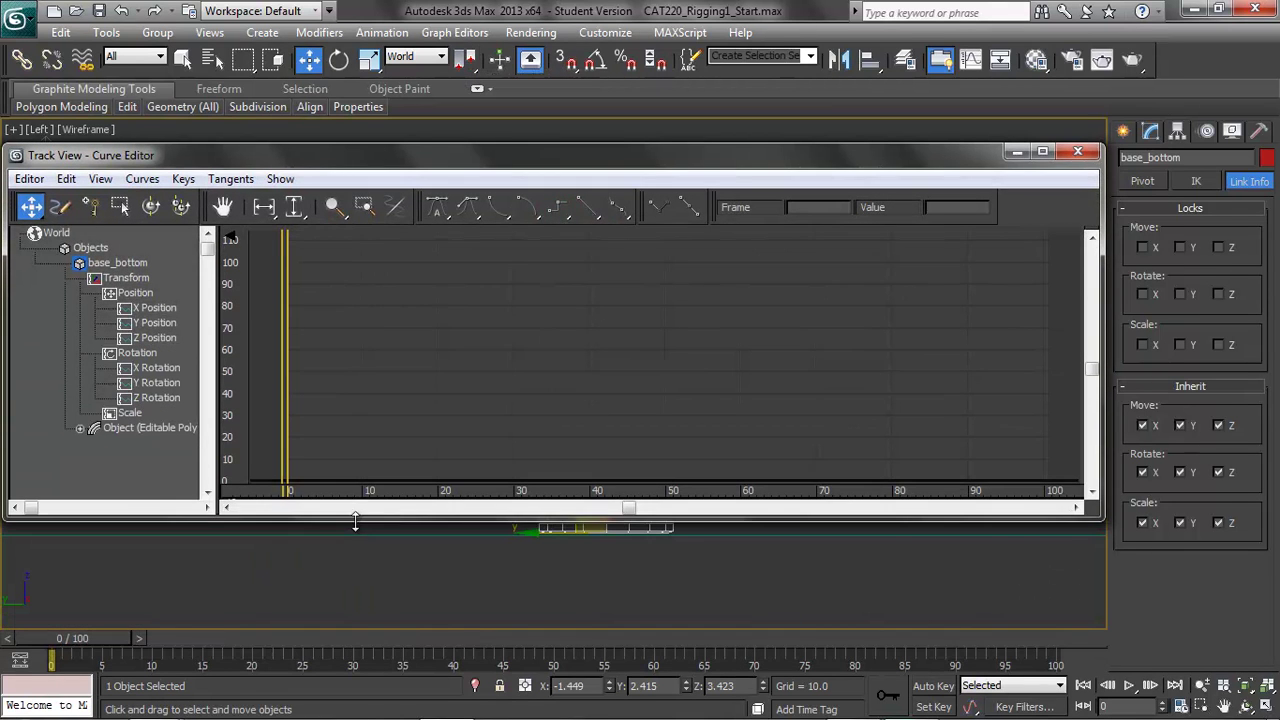
Turn off the Curve Editor's Selected Objects filter to list the tracks of the whole lamp hierarchy.
click(231, 180)
mouse_move(104, 180)
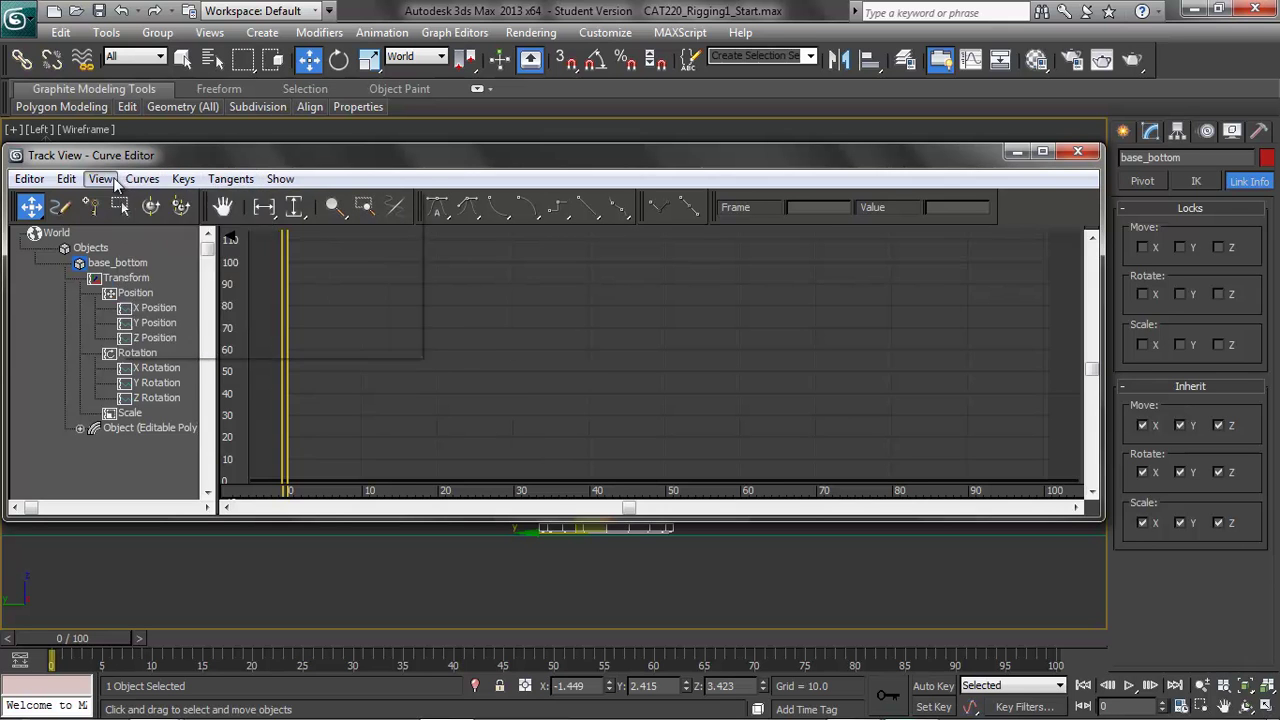
click(152, 366)
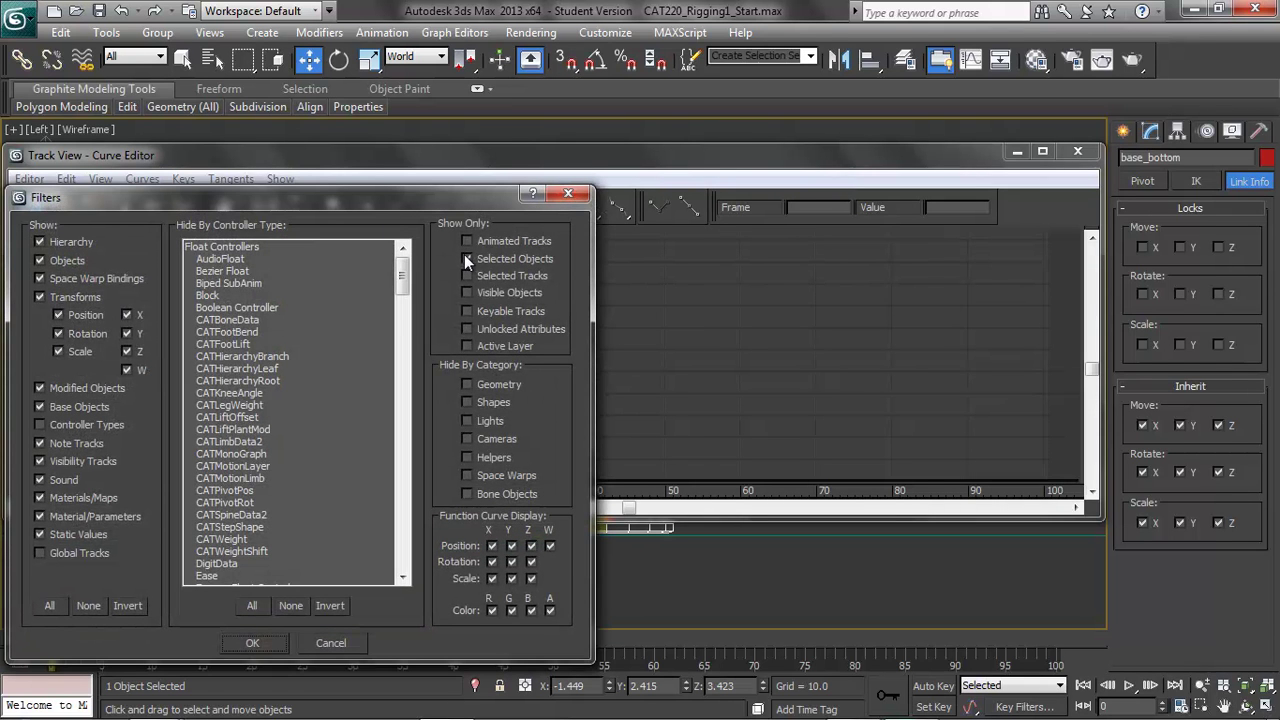
click(467, 258)
click(259, 643)
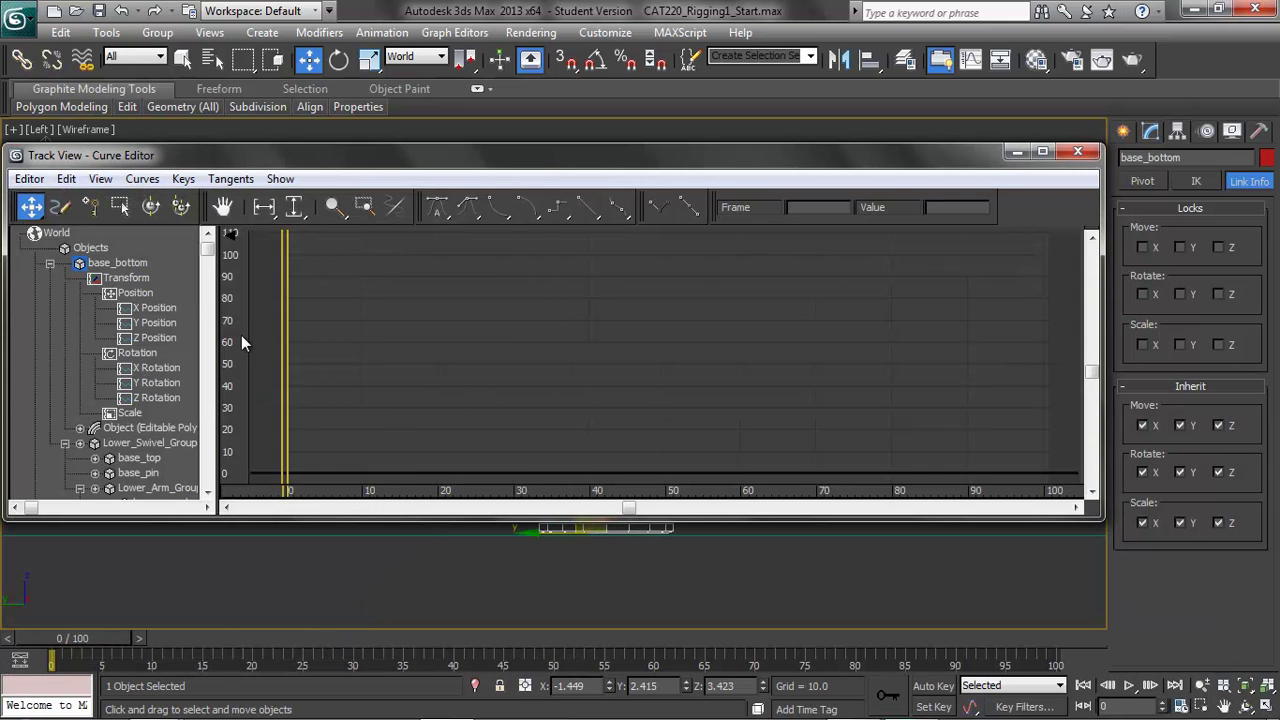
Maximize the Curve Editor window and widen its track list.
drag(404, 157, 484, 131)
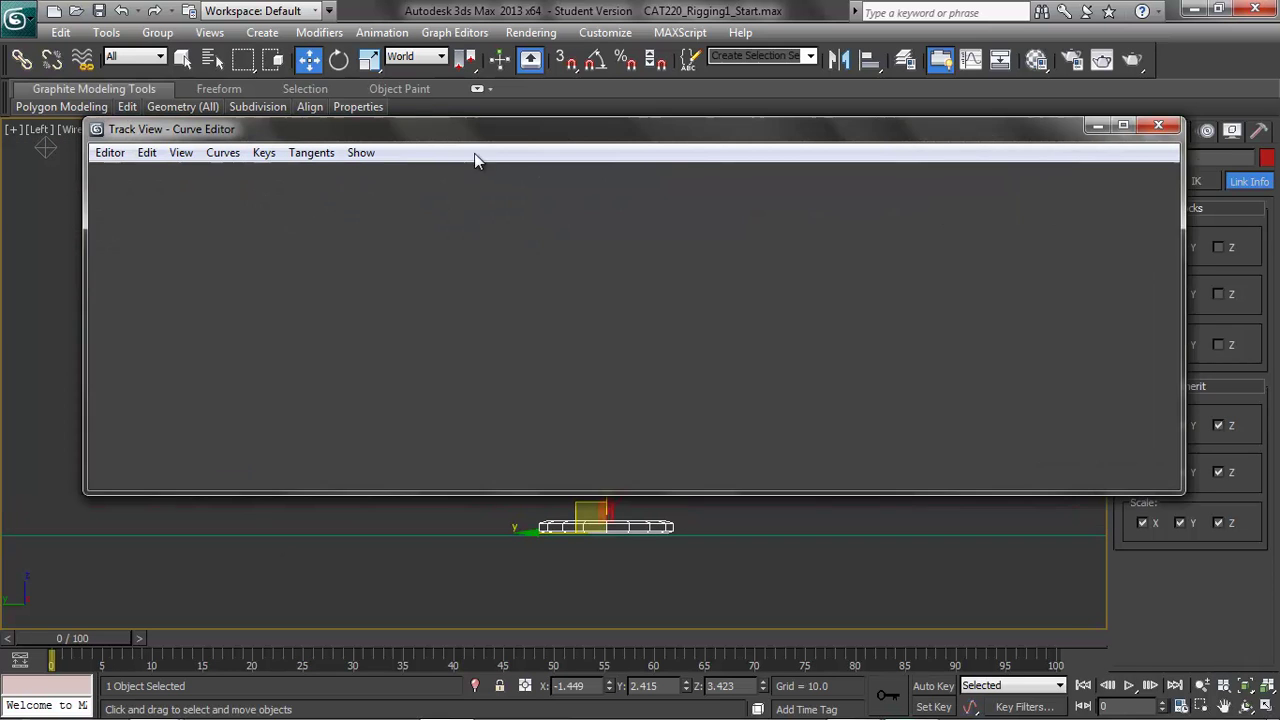
drag(406, 492, 400, 655)
drag(300, 487, 385, 490)
click(1124, 126)
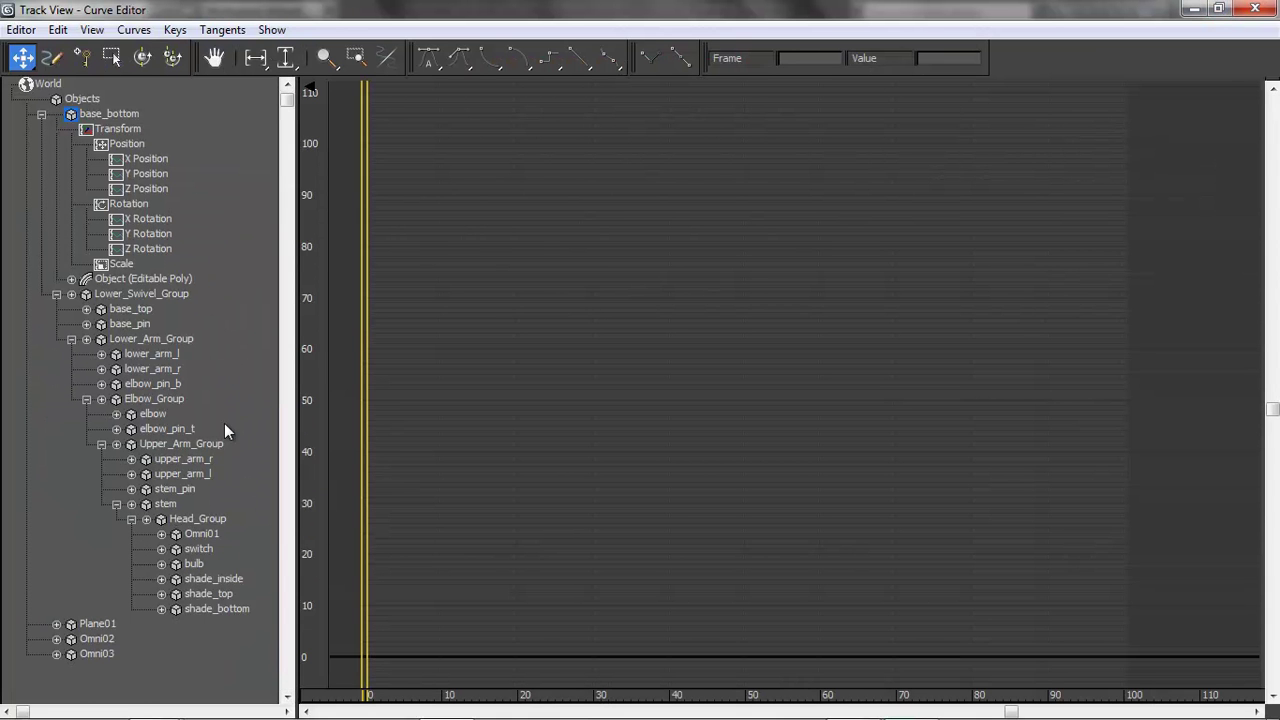
Select base_bottom's Position track and limit the track list with the Selected Tracks filter.
click(125, 145)
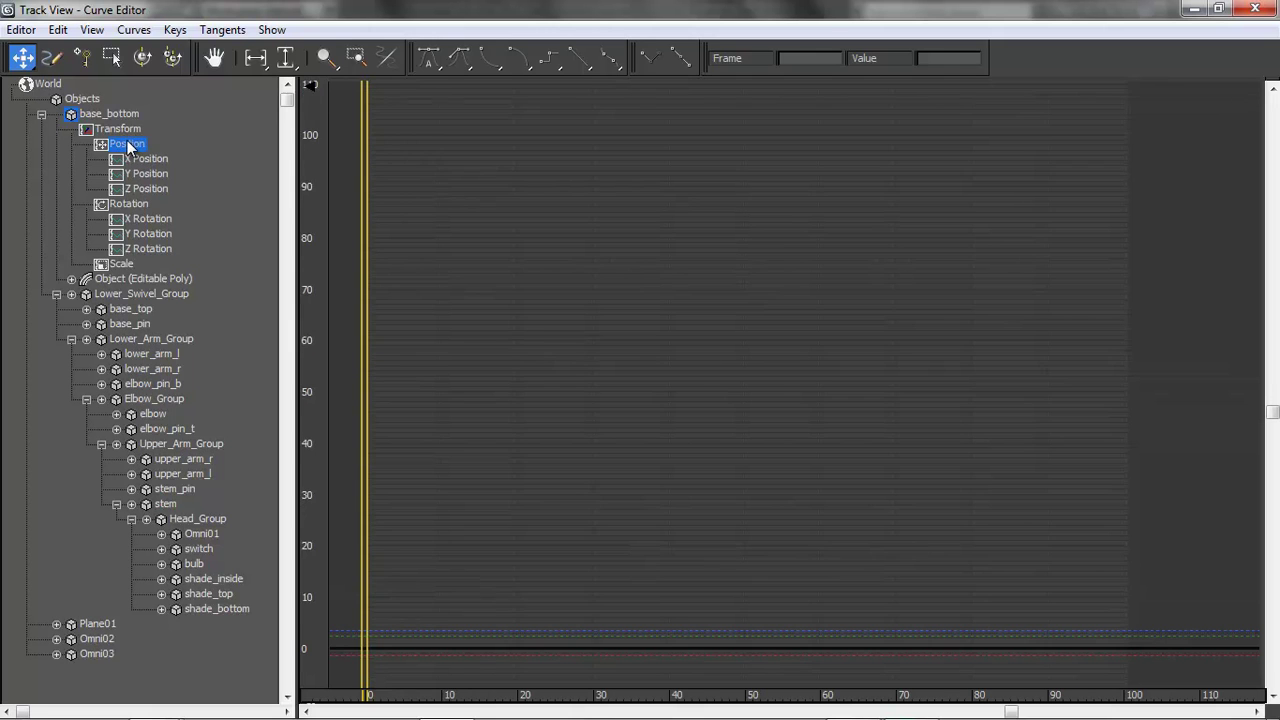
click(59, 31)
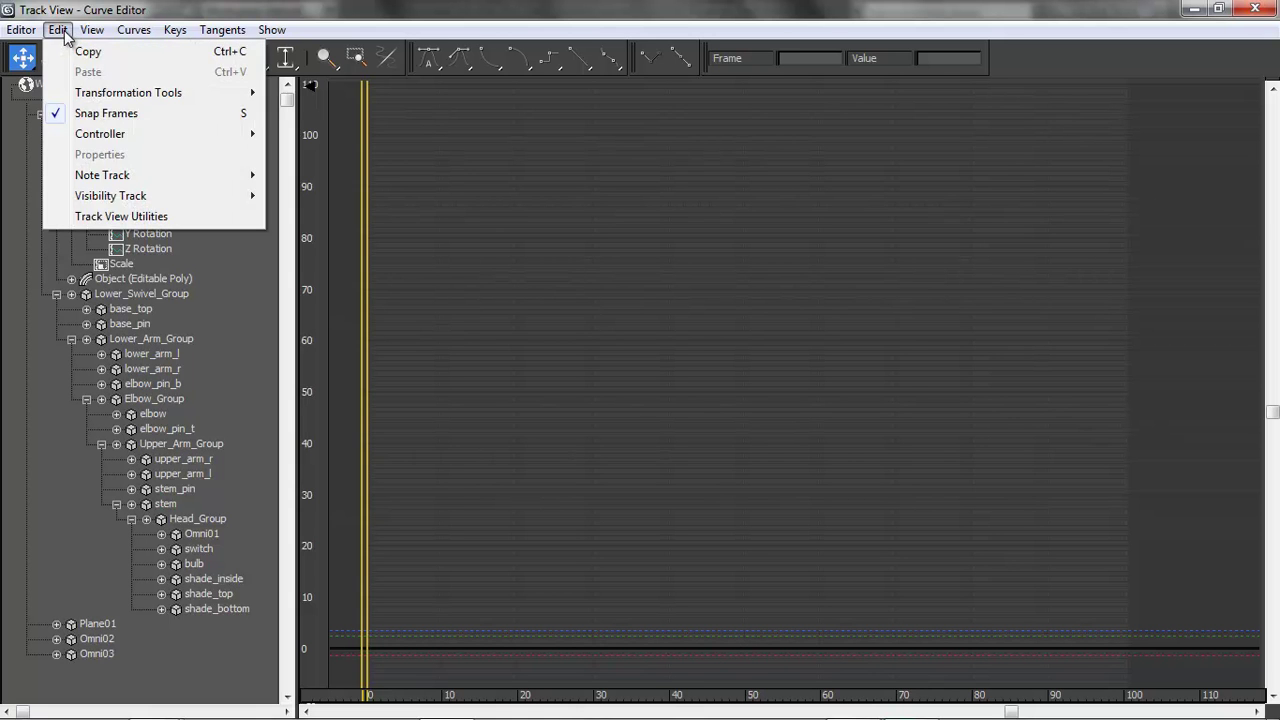
mouse_move(91, 30)
click(130, 212)
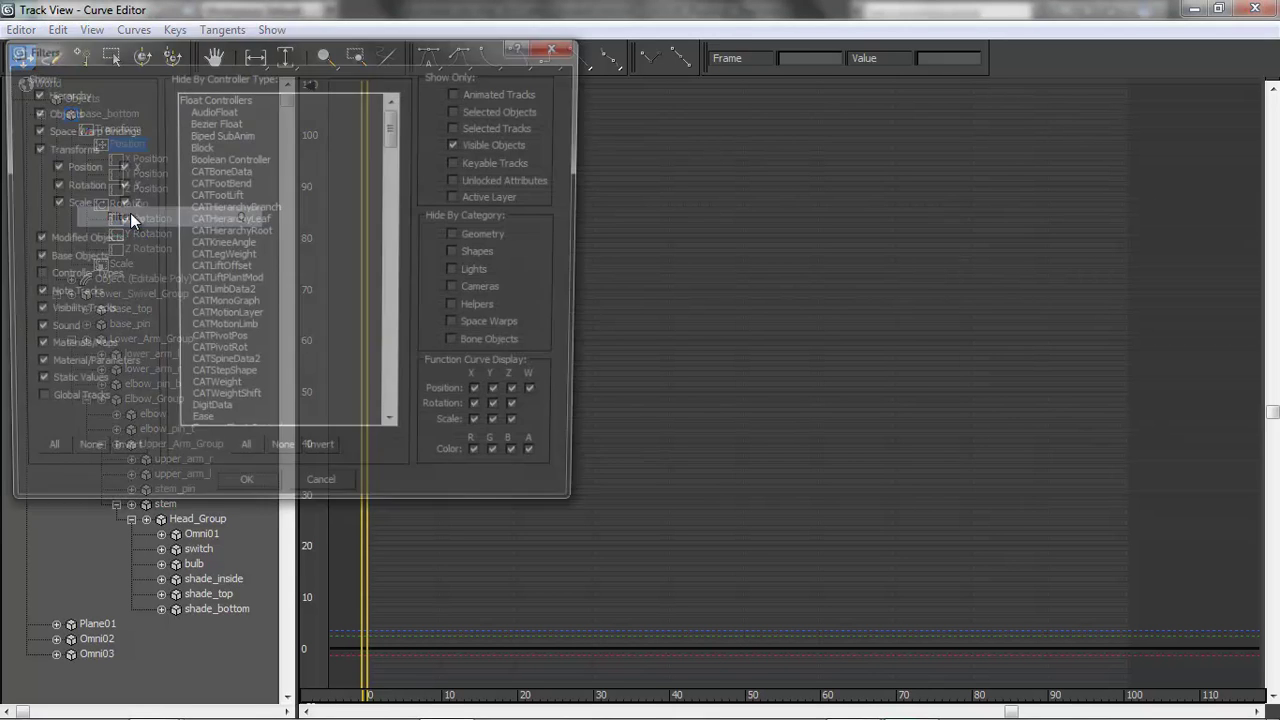
click(459, 126)
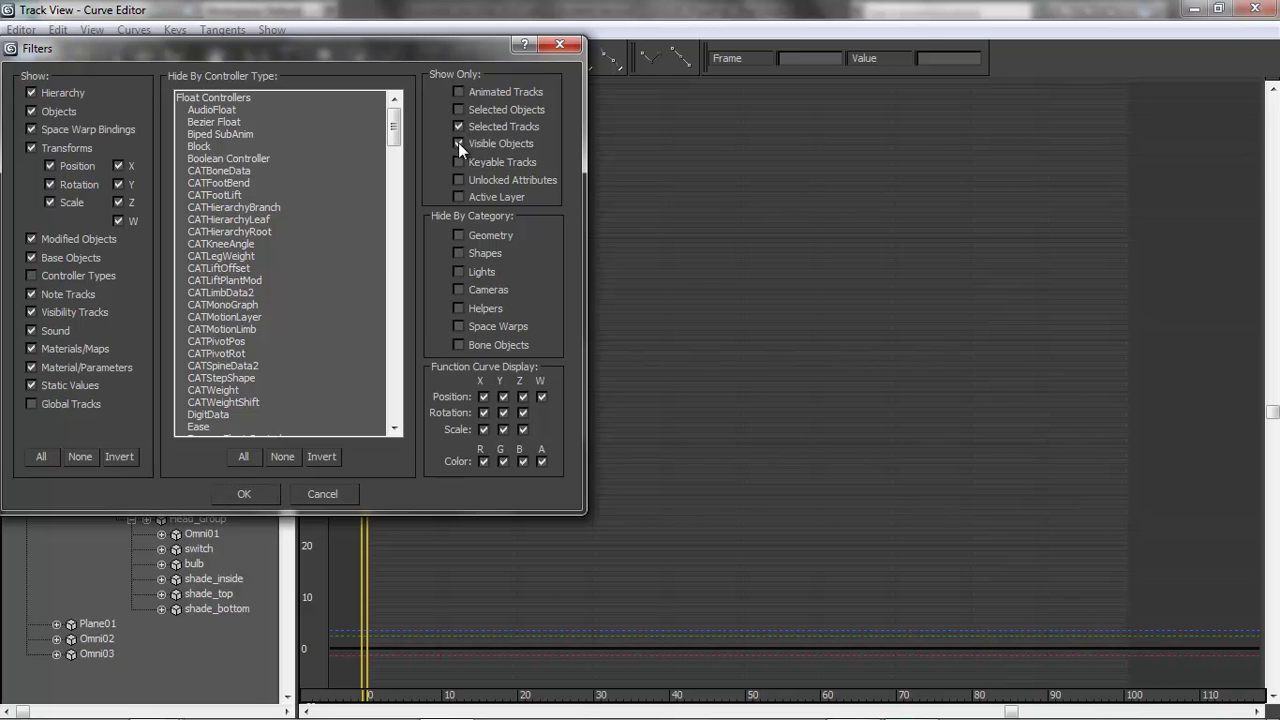
click(254, 490)
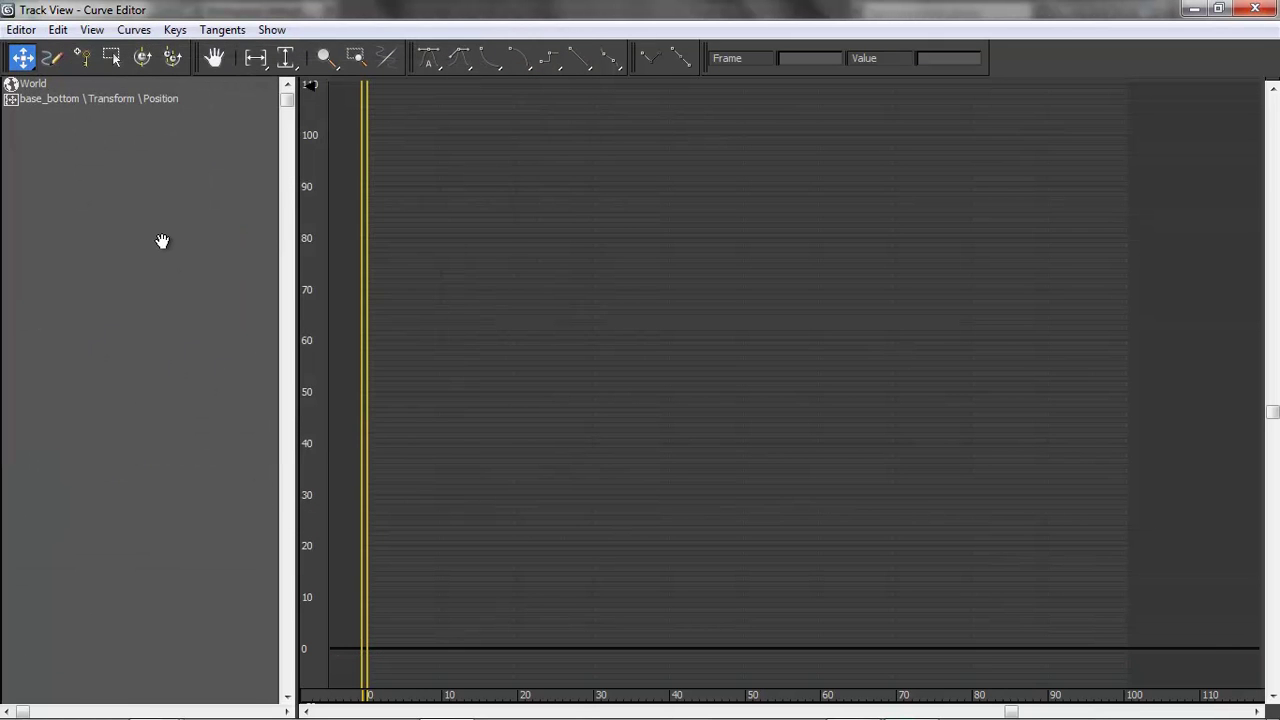
Clear the Selected Tracks filter to list the full object hierarchy again.
click(57, 32)
mouse_move(92, 30)
click(131, 219)
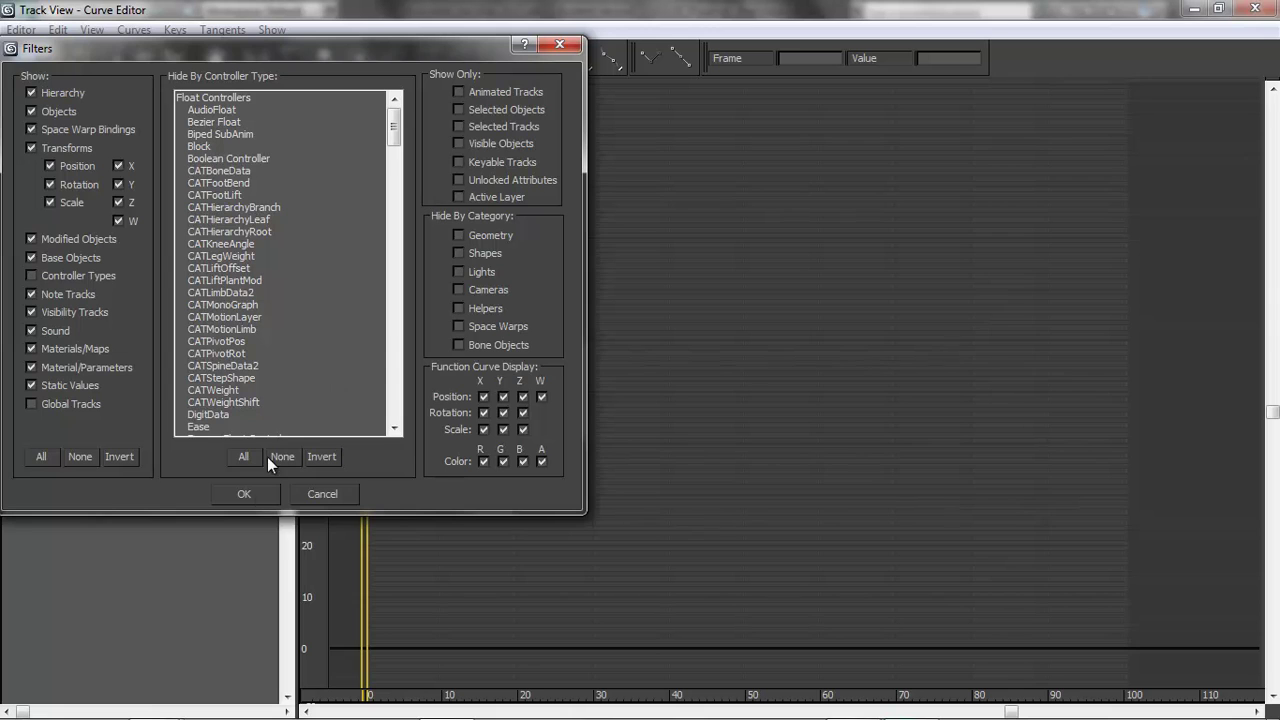
click(245, 494)
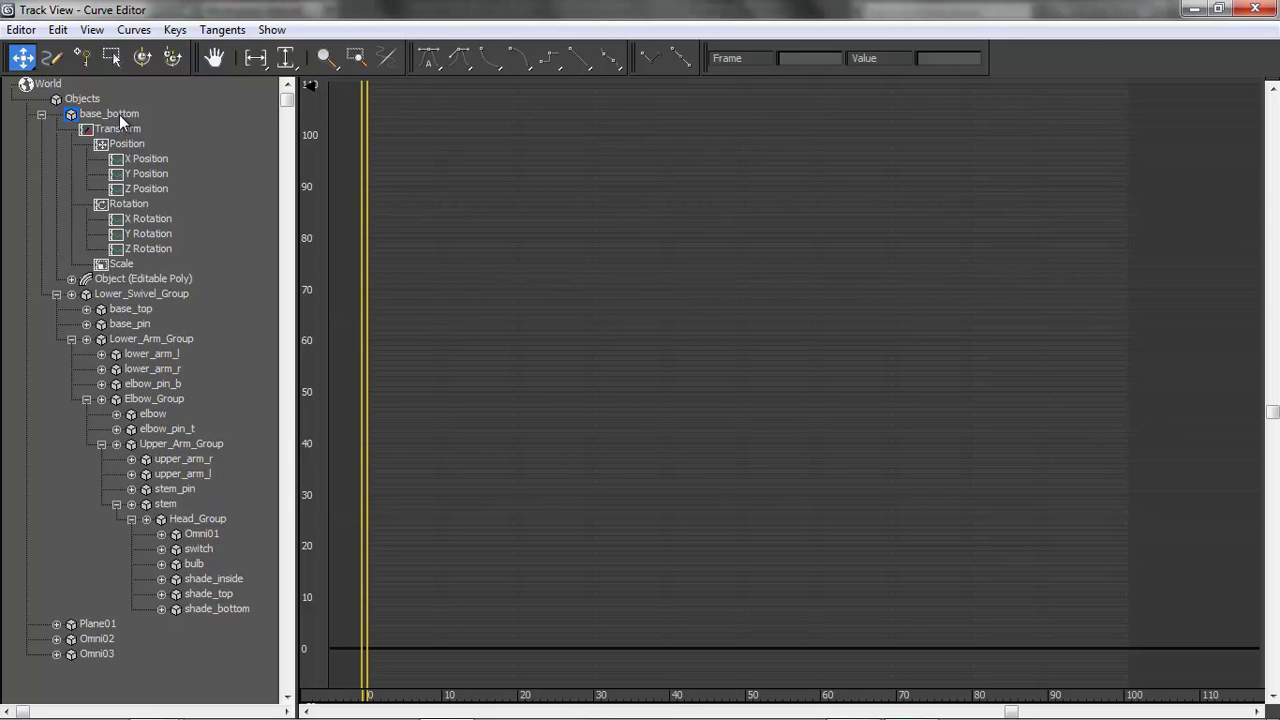
Select base_bottom's Transform track, expand Lower_Swivel_Group's tracks, and add its Z Rotation to the selection.
click(124, 134)
click(56, 294)
click(57, 294)
click(57, 294)
click(57, 294)
click(72, 295)
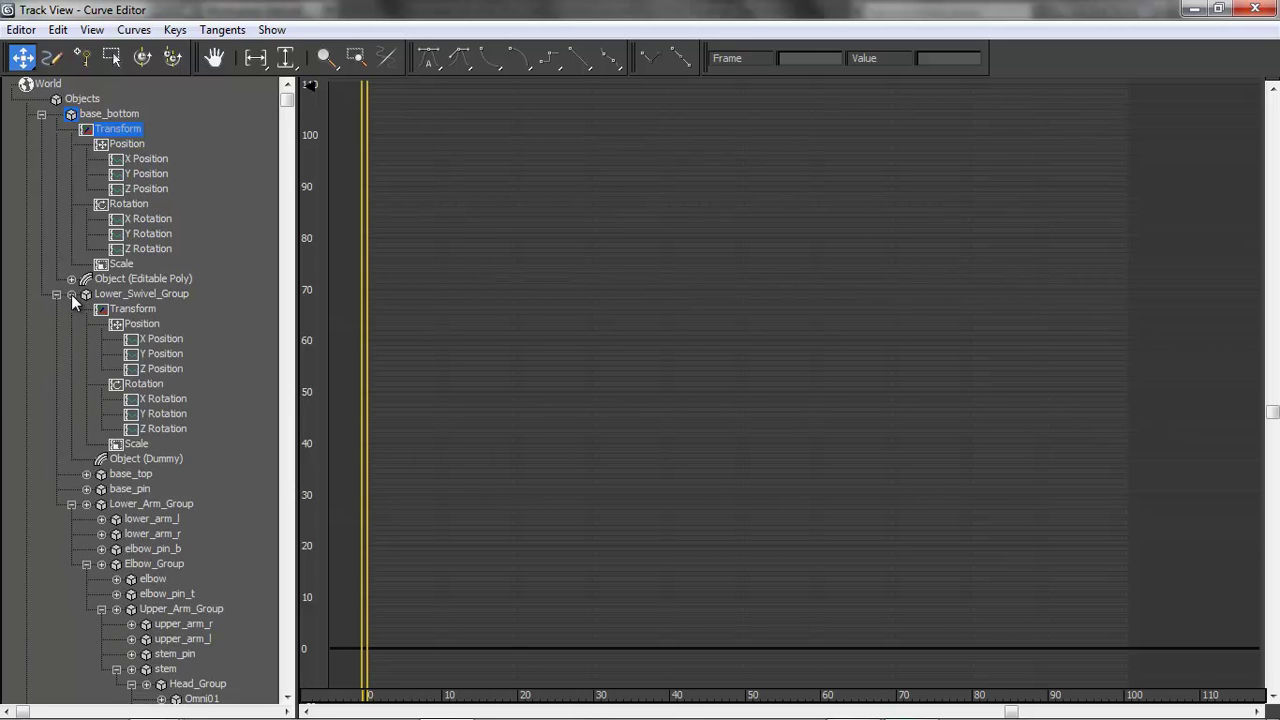
click(72, 295)
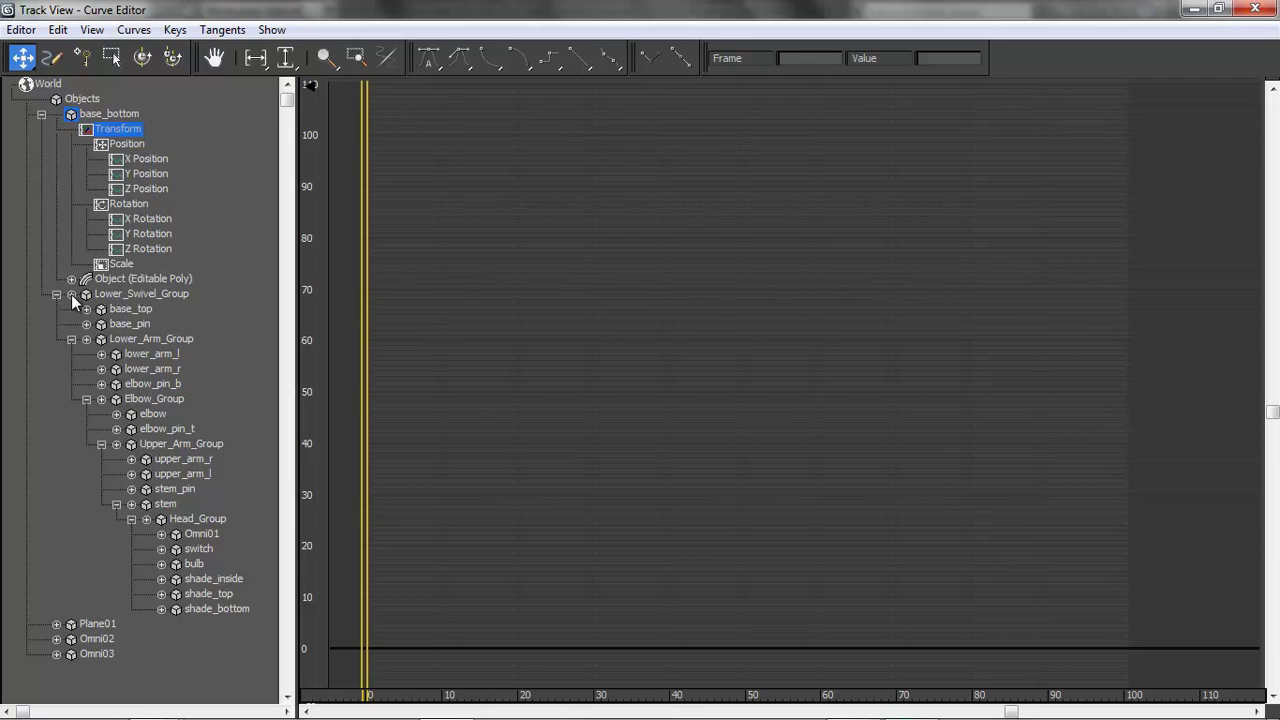
click(72, 295)
click(72, 295)
click(72, 295)
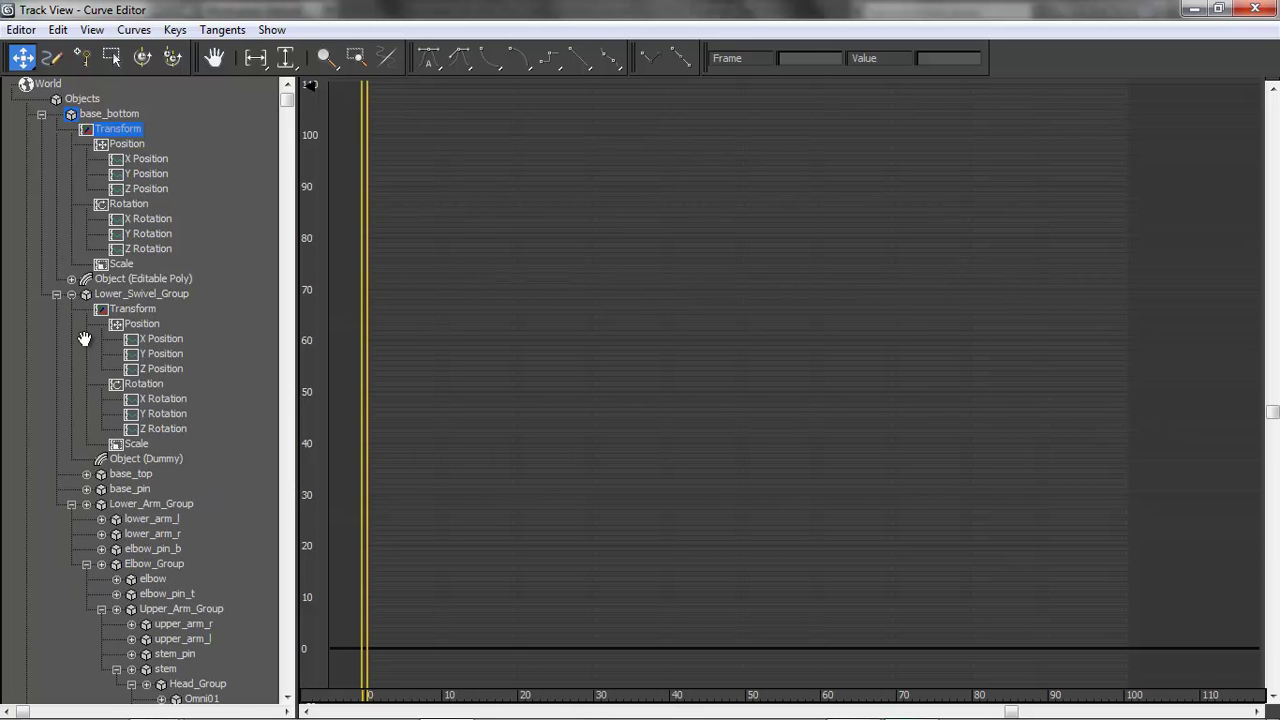
click(157, 428)
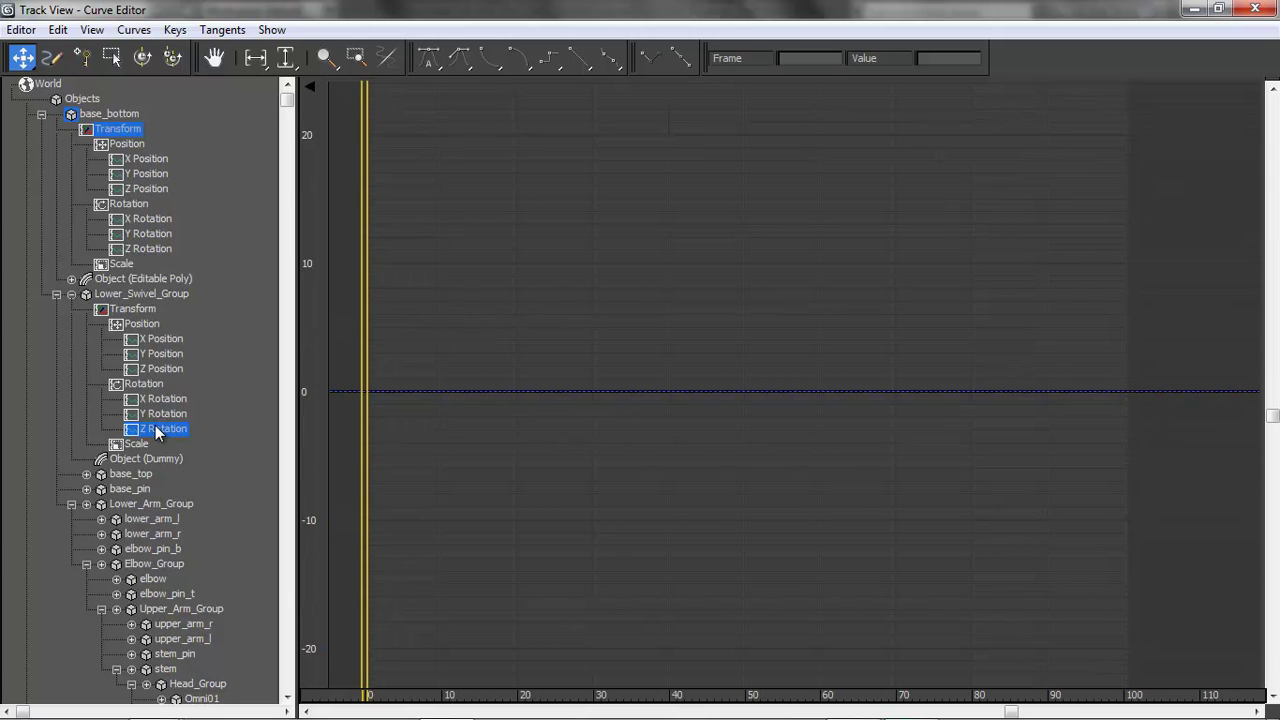
Expand the tracks of Lower_Arm_Group and Elbow_Group and add the X Rotation of each to the selection.
click(86, 505)
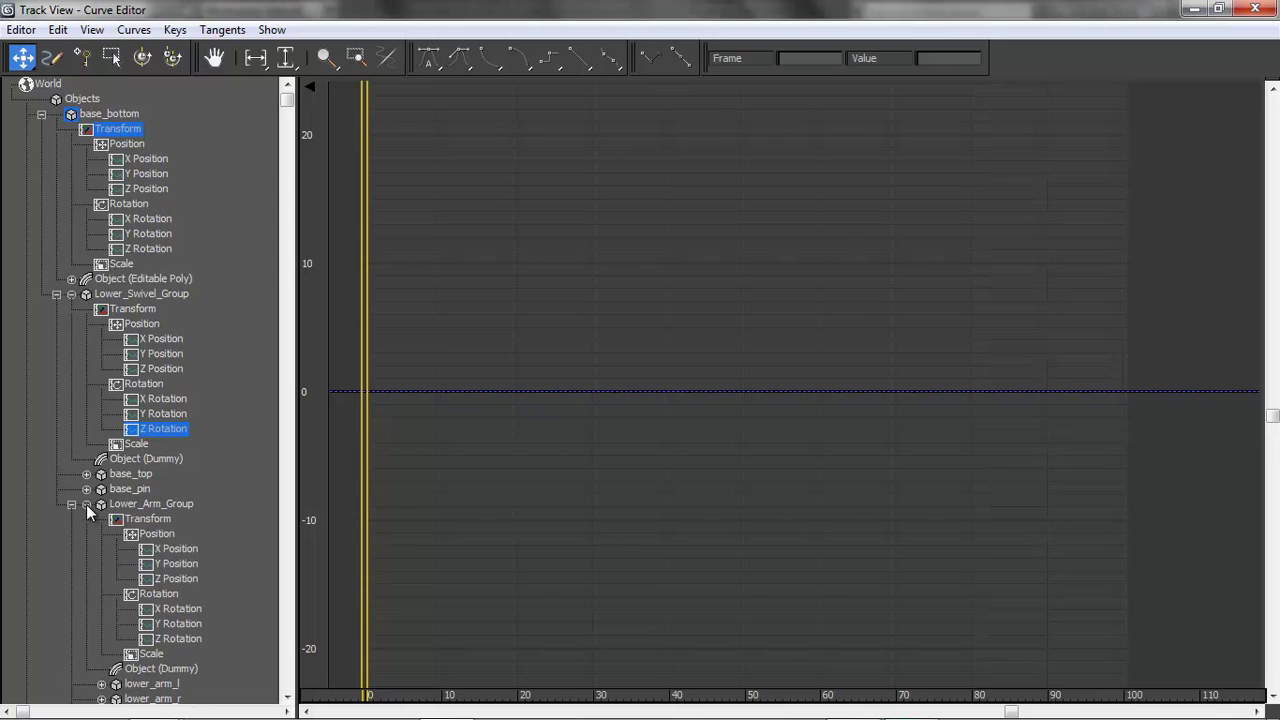
ctrl+click(178, 609)
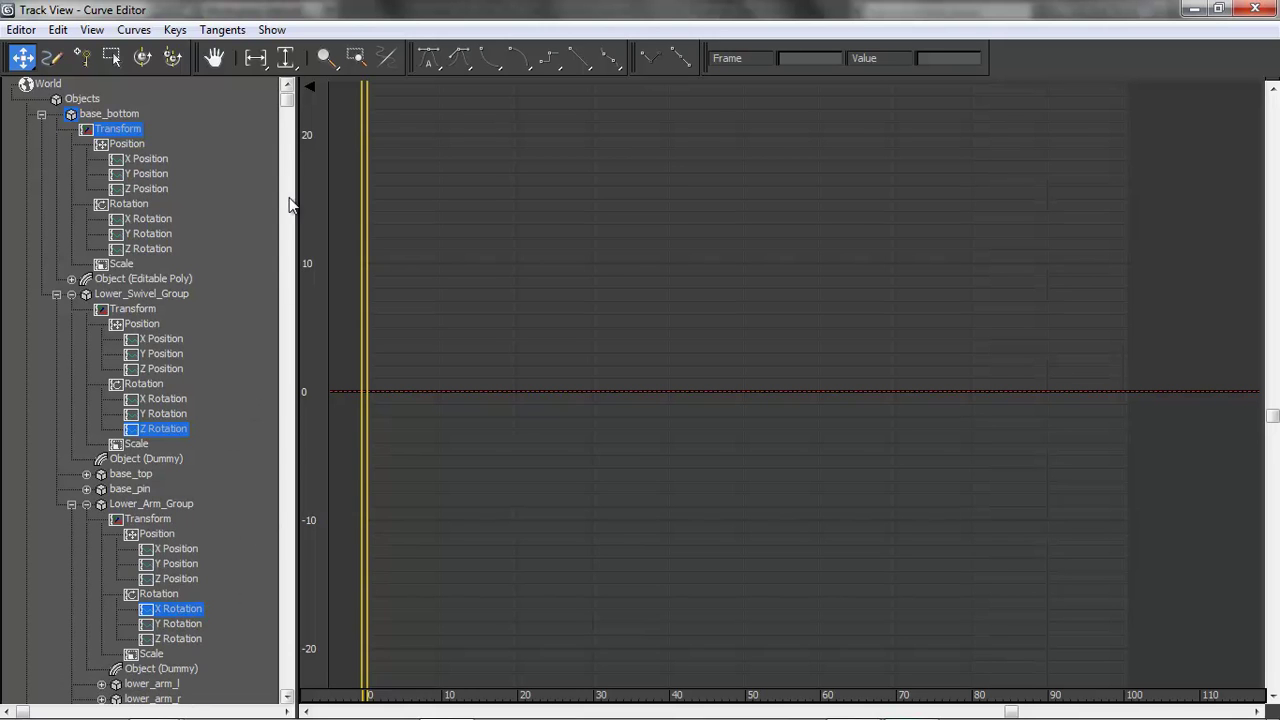
drag(288, 105, 268, 366)
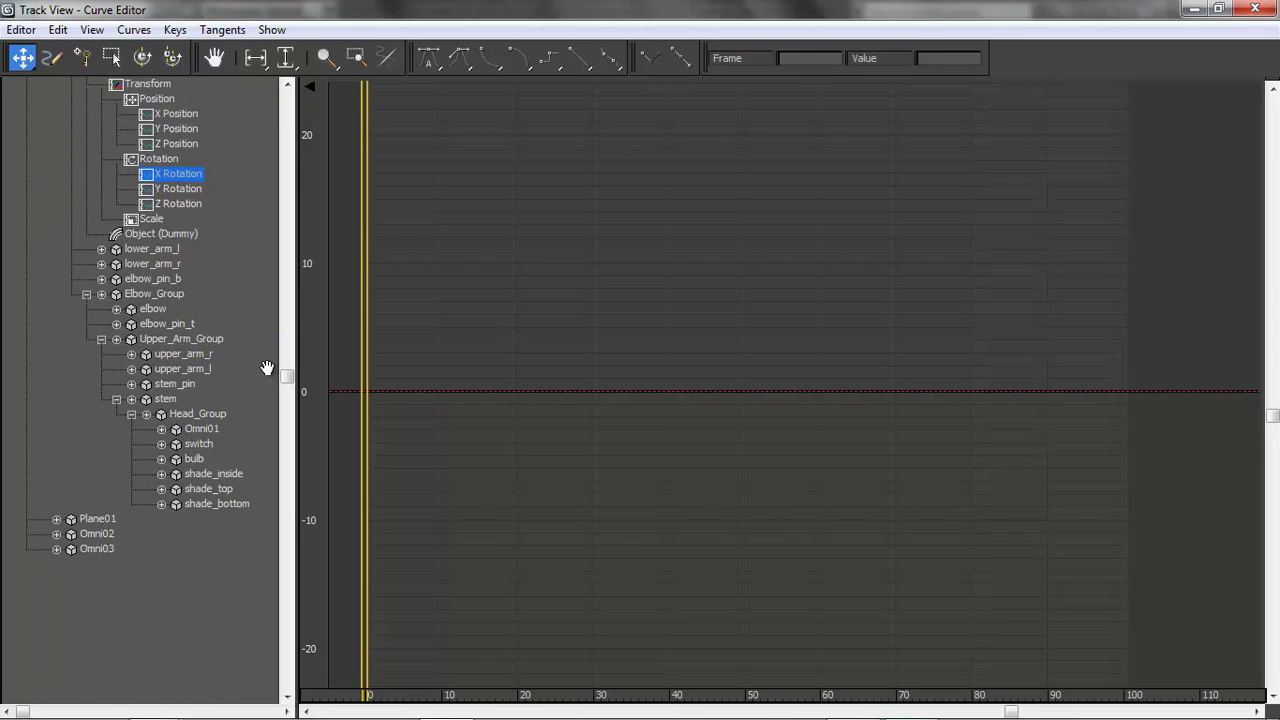
click(101, 294)
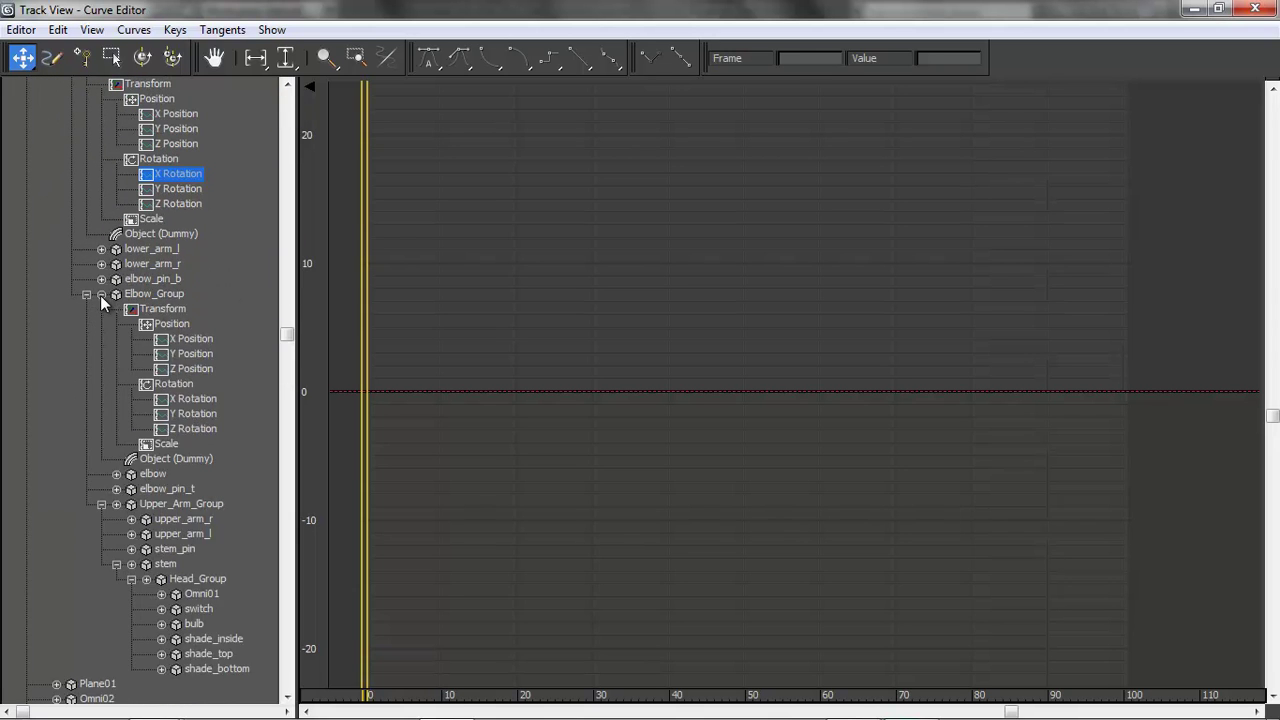
click(193, 398)
Expand the tracks of Upper_Arm_Group and stem and add the X Rotation of each to the track selection.
drag(288, 337, 285, 400)
click(116, 369)
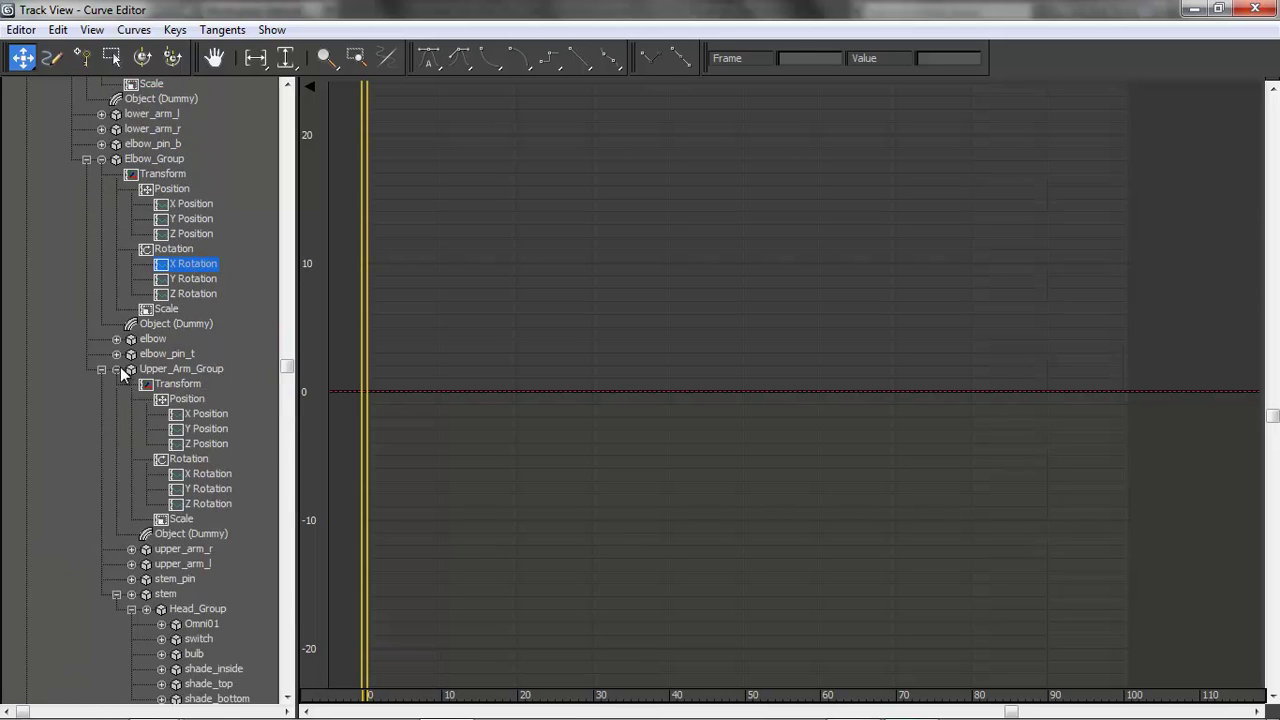
ctrl+click(208, 474)
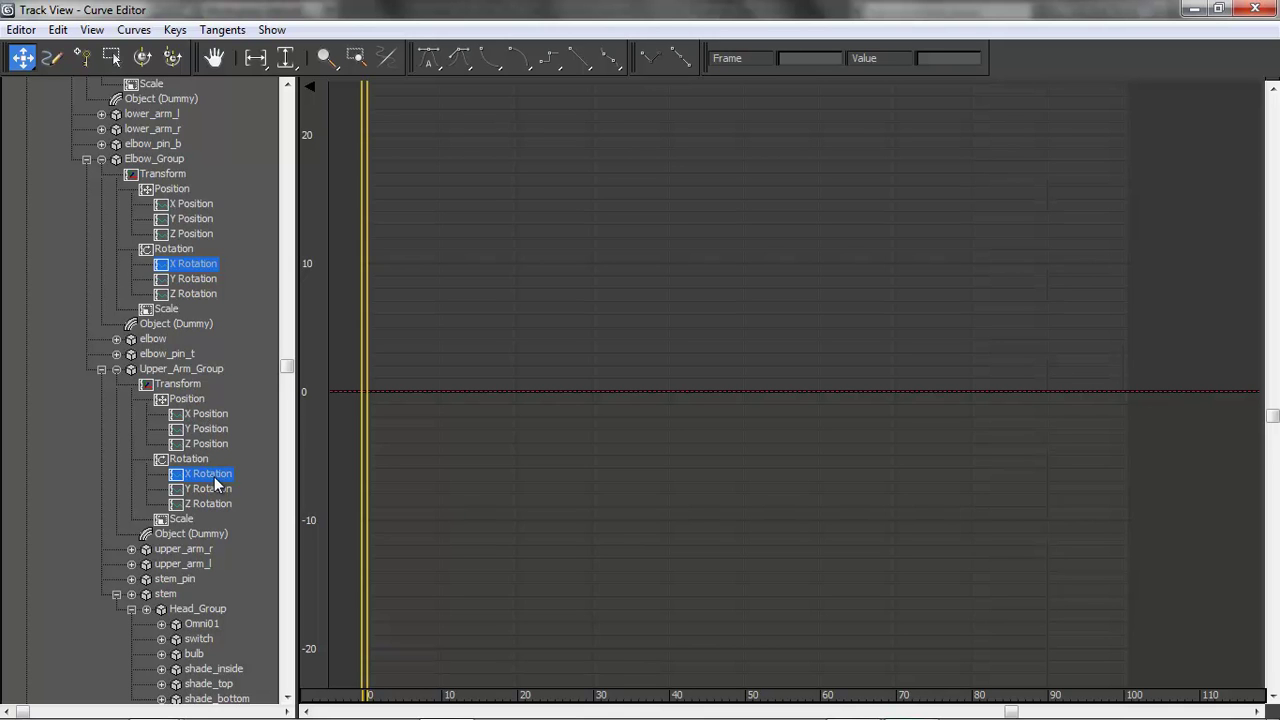
drag(288, 366, 287, 470)
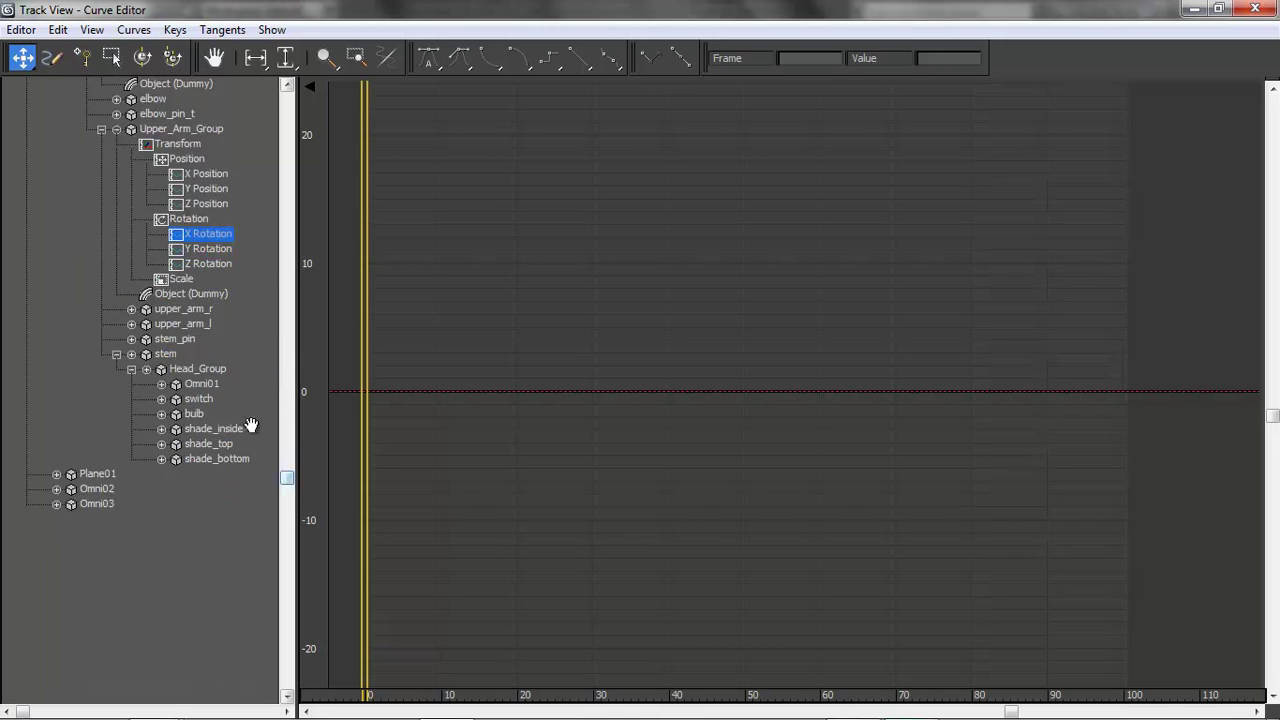
click(131, 354)
ctrl+click(217, 459)
Expand Head_Group's transform tracks and add its Y Rotation to the track selection.
drag(287, 437, 287, 484)
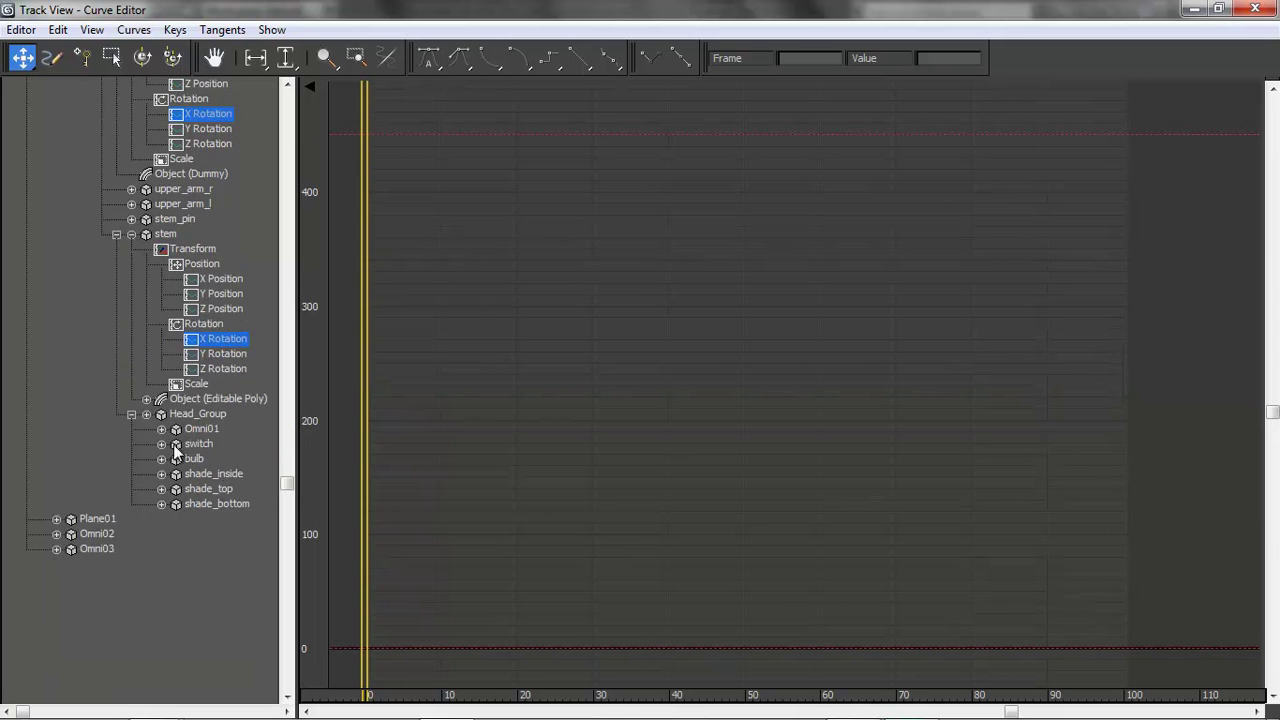
click(146, 414)
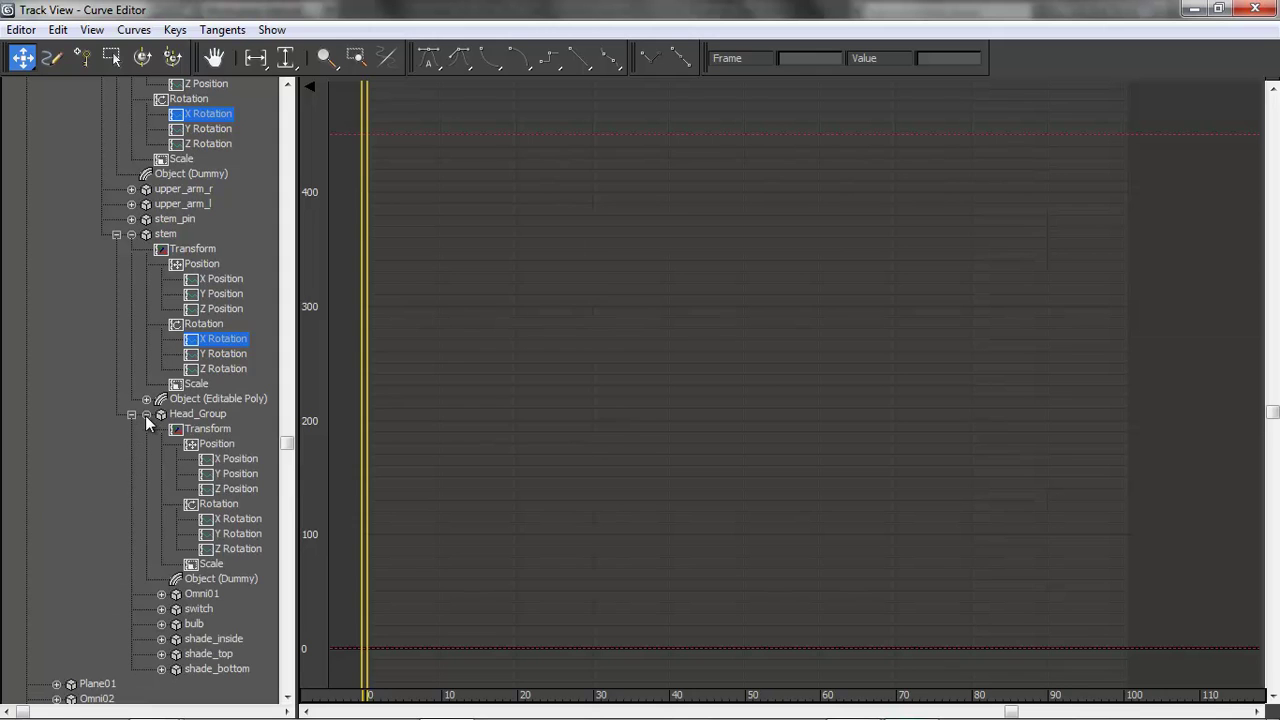
ctrl+click(232, 533)
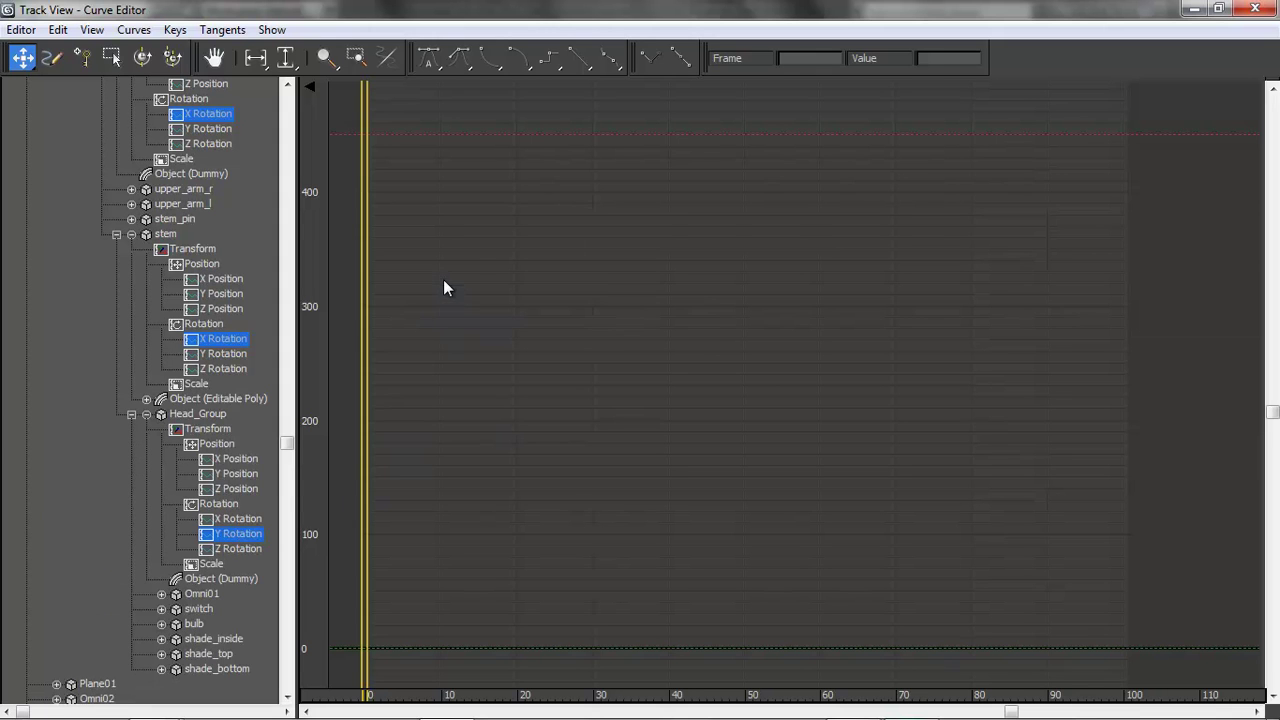
Filter the track list to show only Selected Tracks.
click(91, 30)
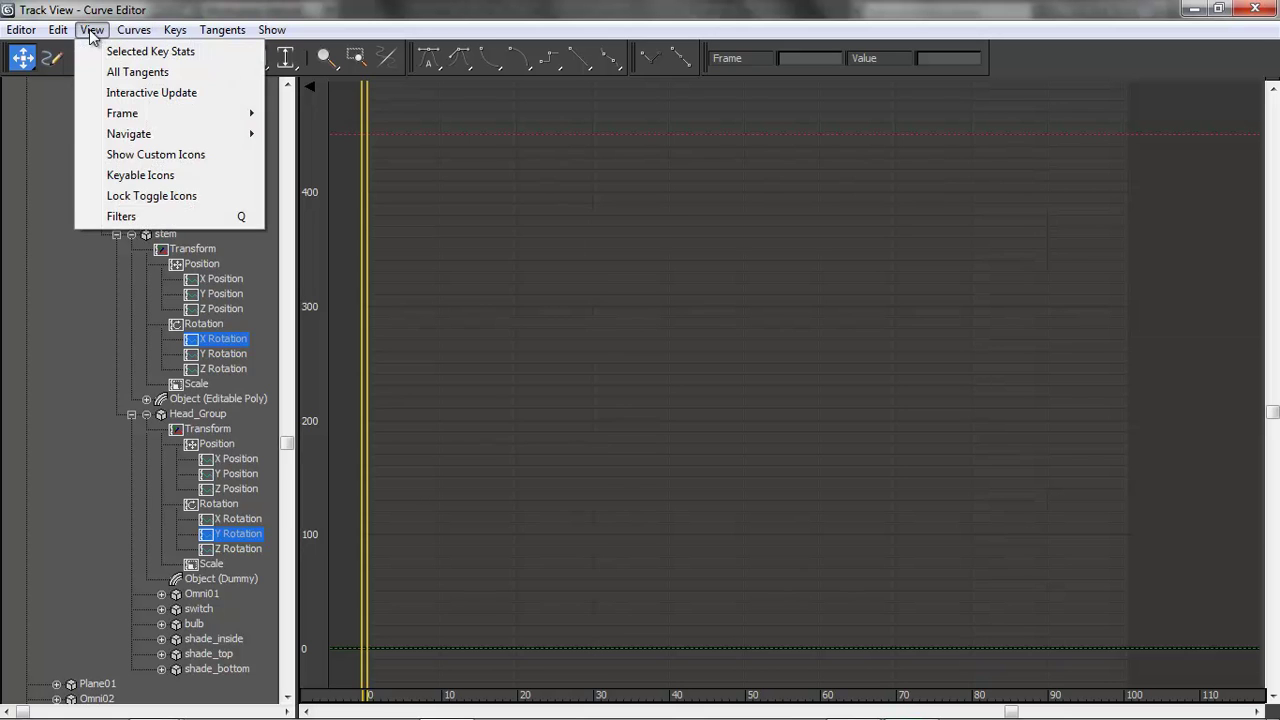
click(118, 218)
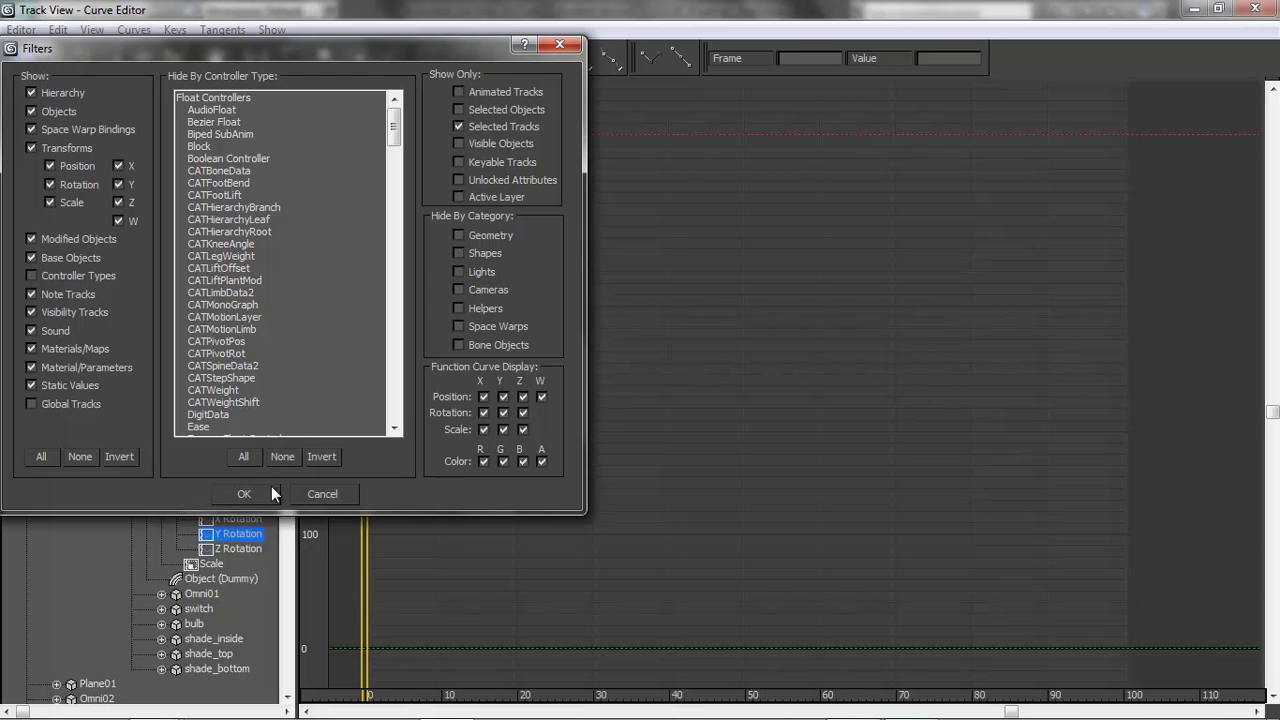
click(243, 493)
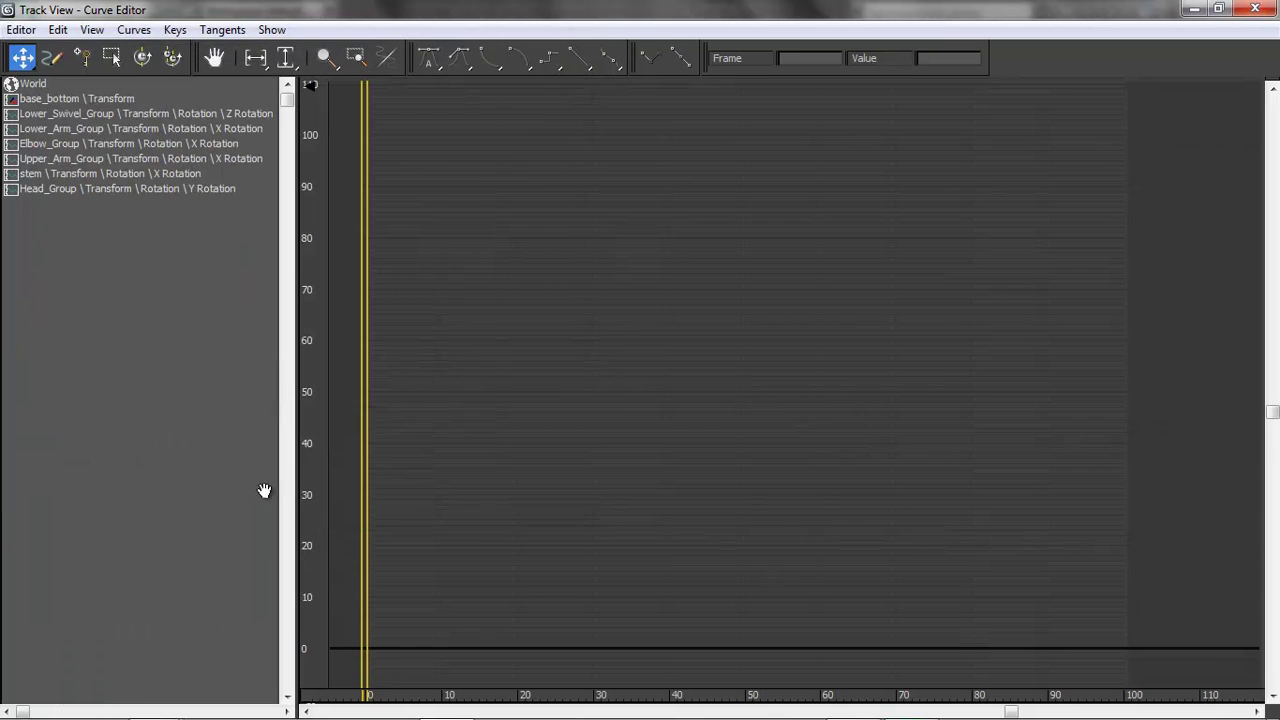
Go through the filtered tracks one by one, from base_bottom's Transform to Head_Group's Y Rotation, to review their curves.
click(67, 99)
click(70, 128)
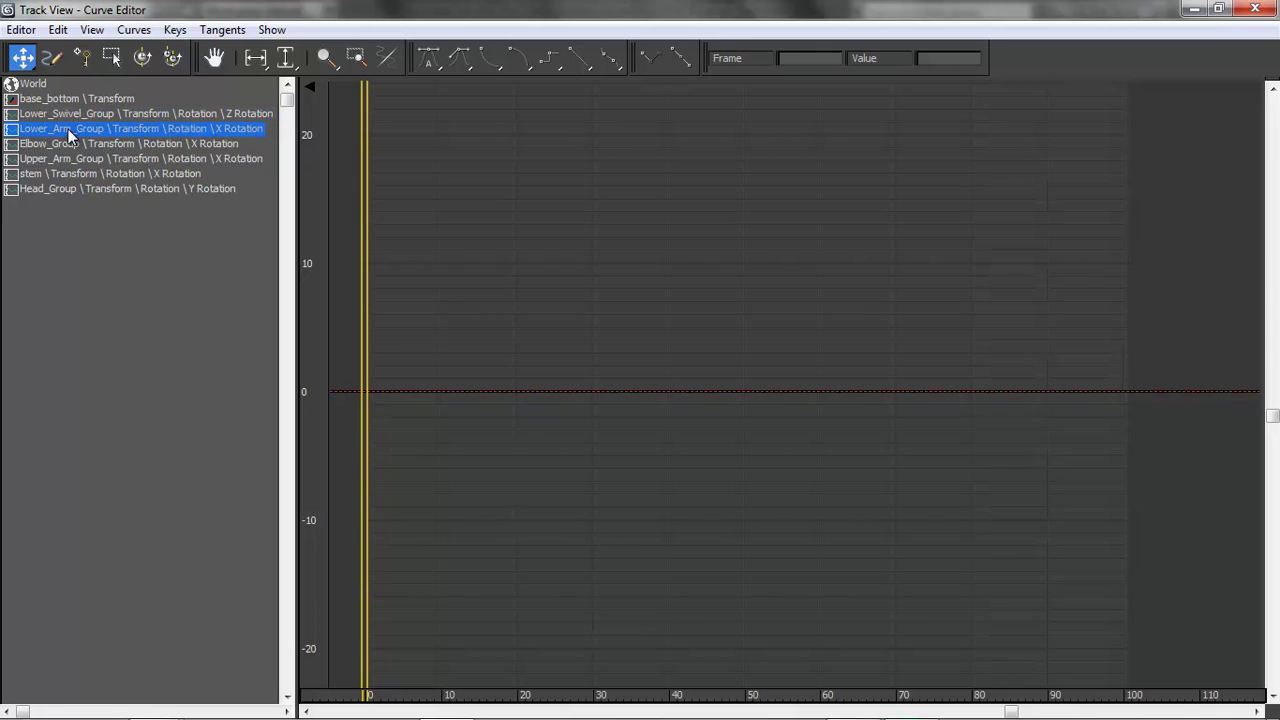
click(71, 143)
click(71, 158)
click(70, 174)
click(80, 189)
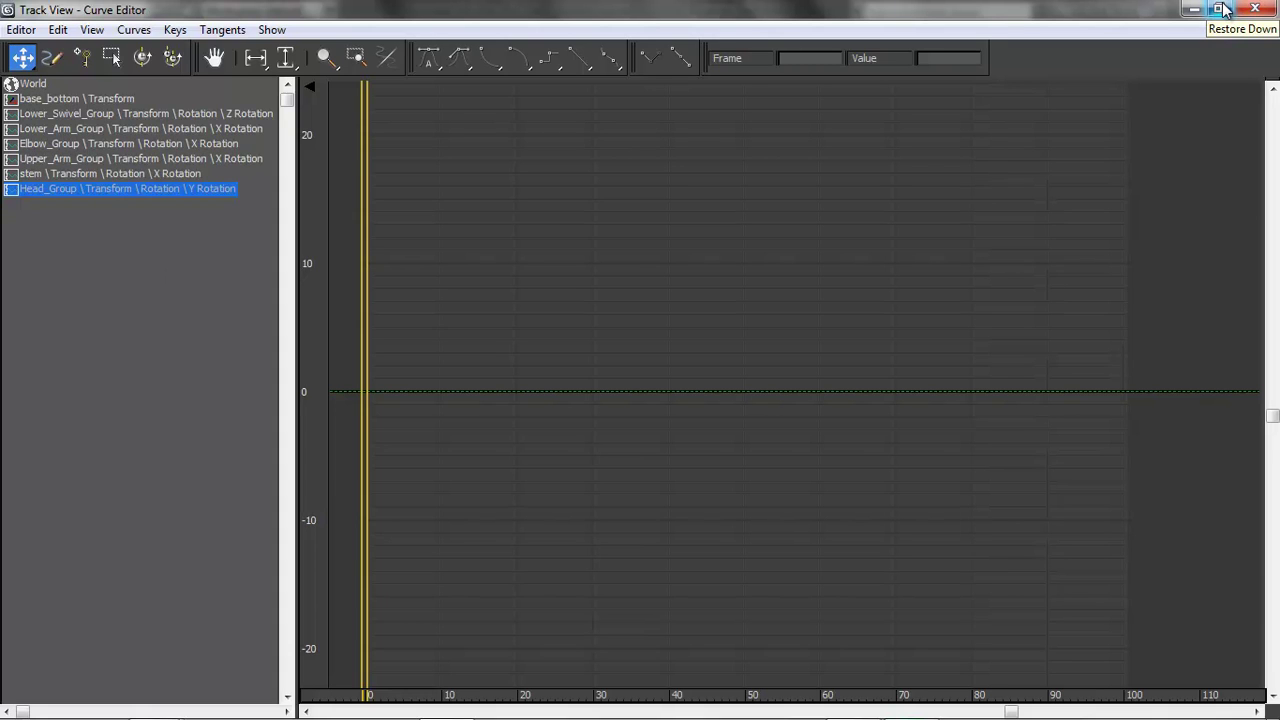
Close the Curve Editor and return to the lamp viewport.
click(92, 30)
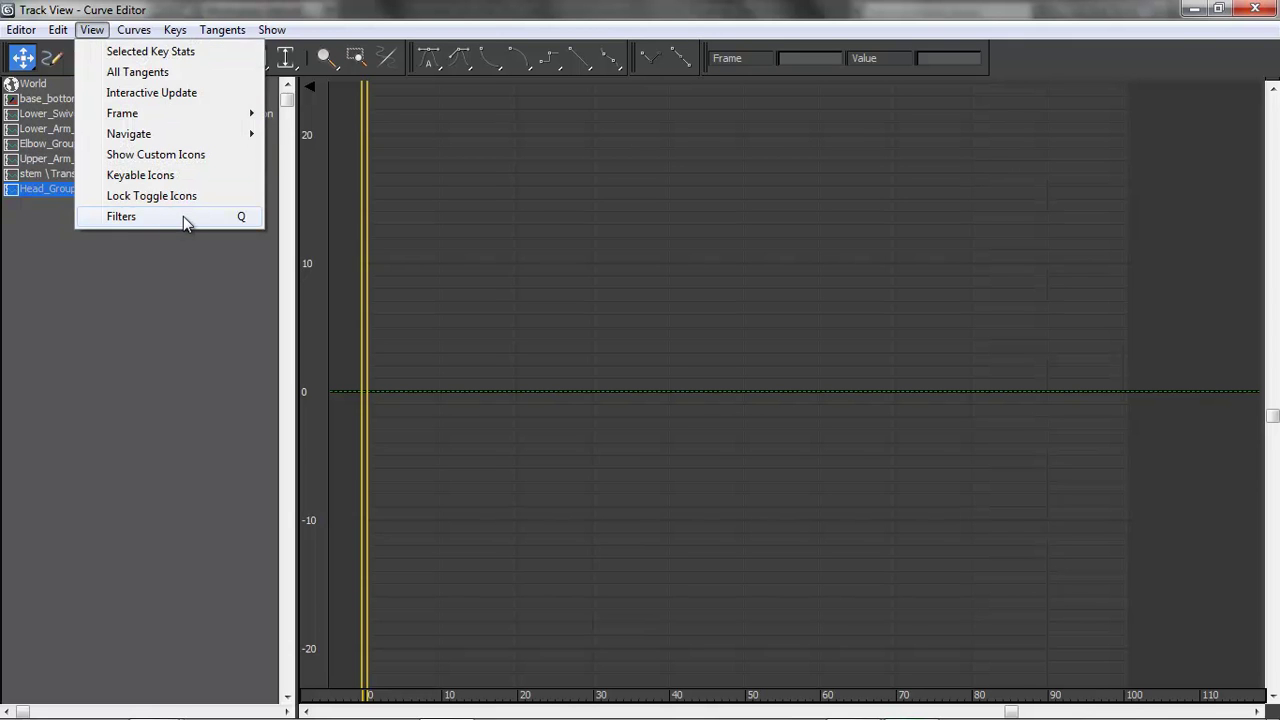
click(1265, 10)
click(1255, 9)
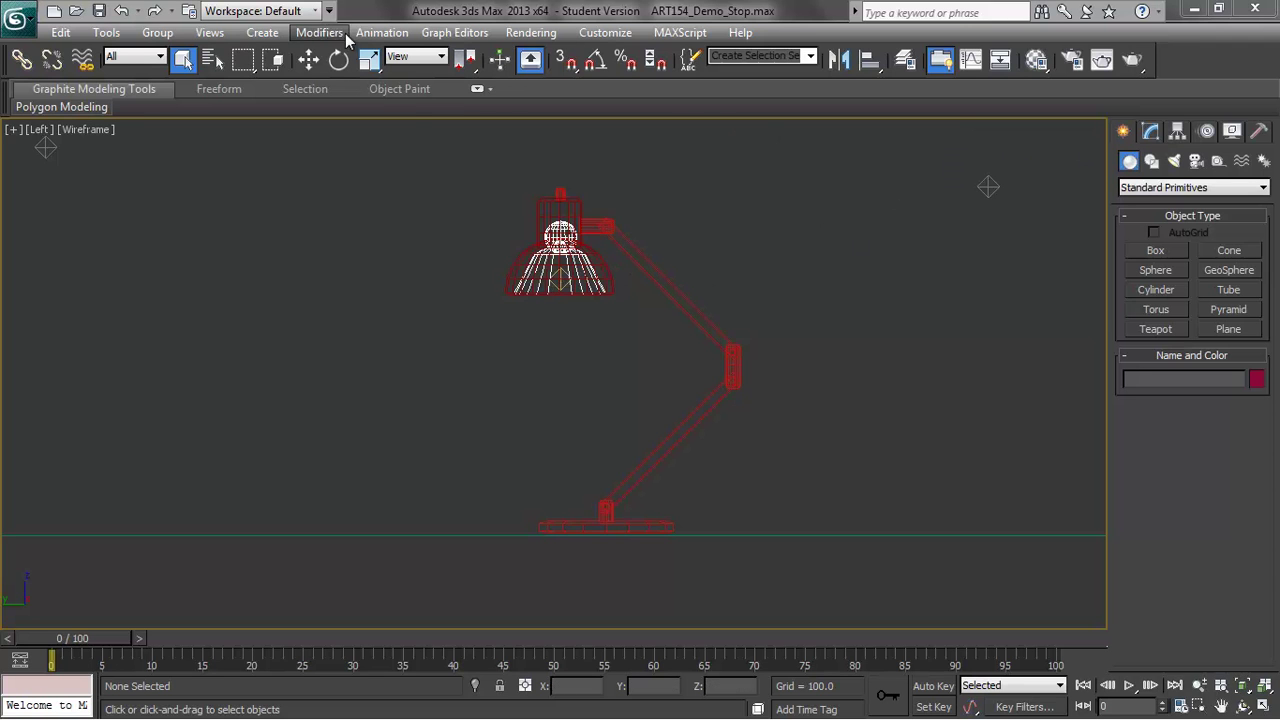
Create a Slider manipulator helper in the empty space beside the upper part of the lamp.
click(252, 36)
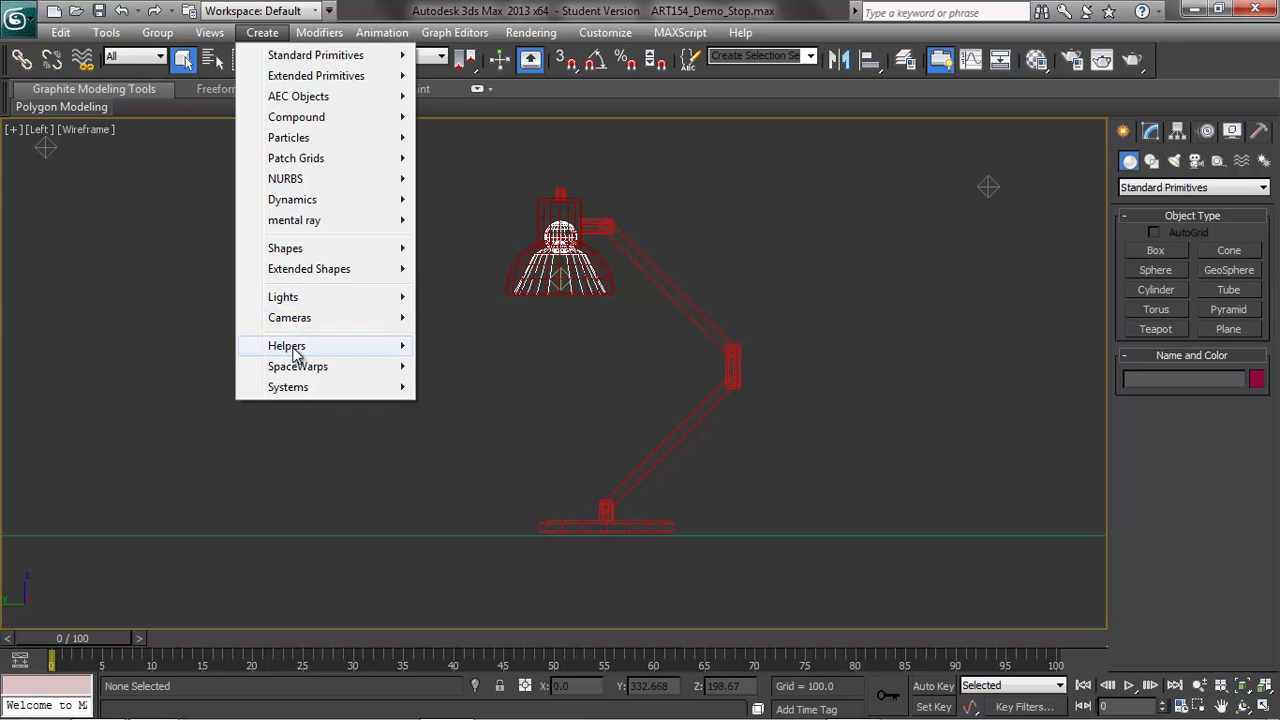
mouse_move(293, 350)
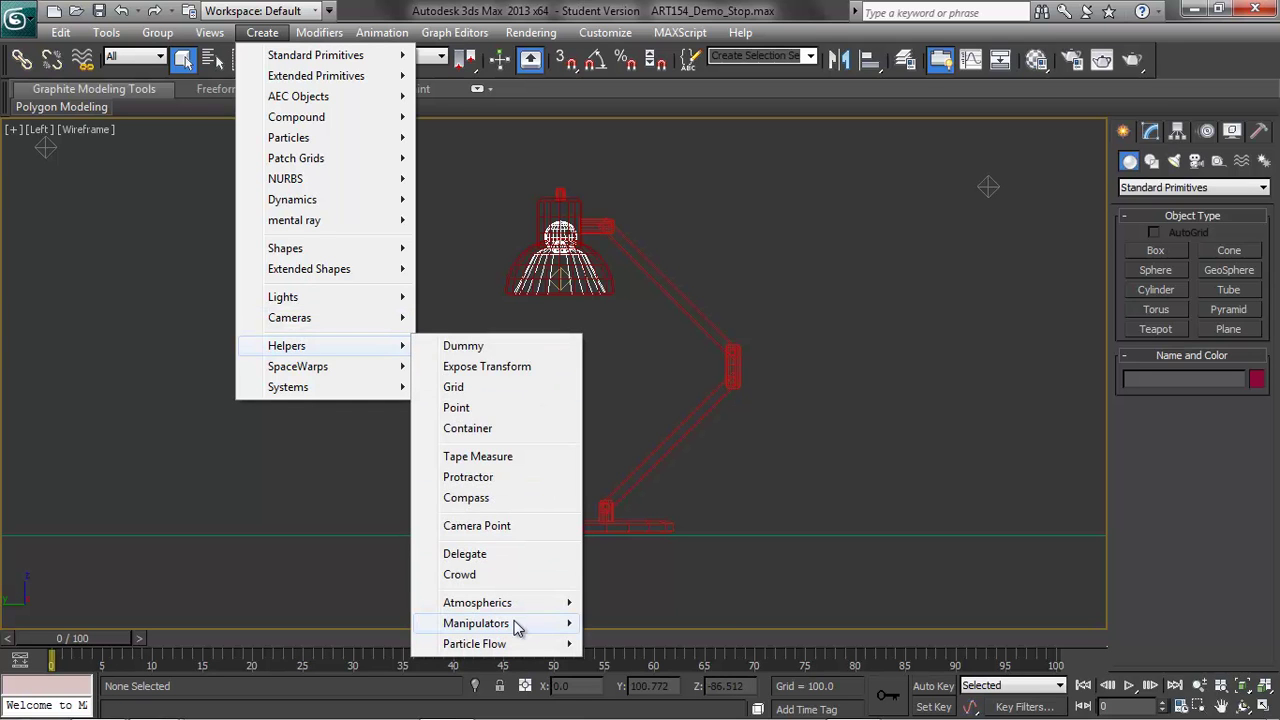
mouse_move(517, 626)
click(624, 623)
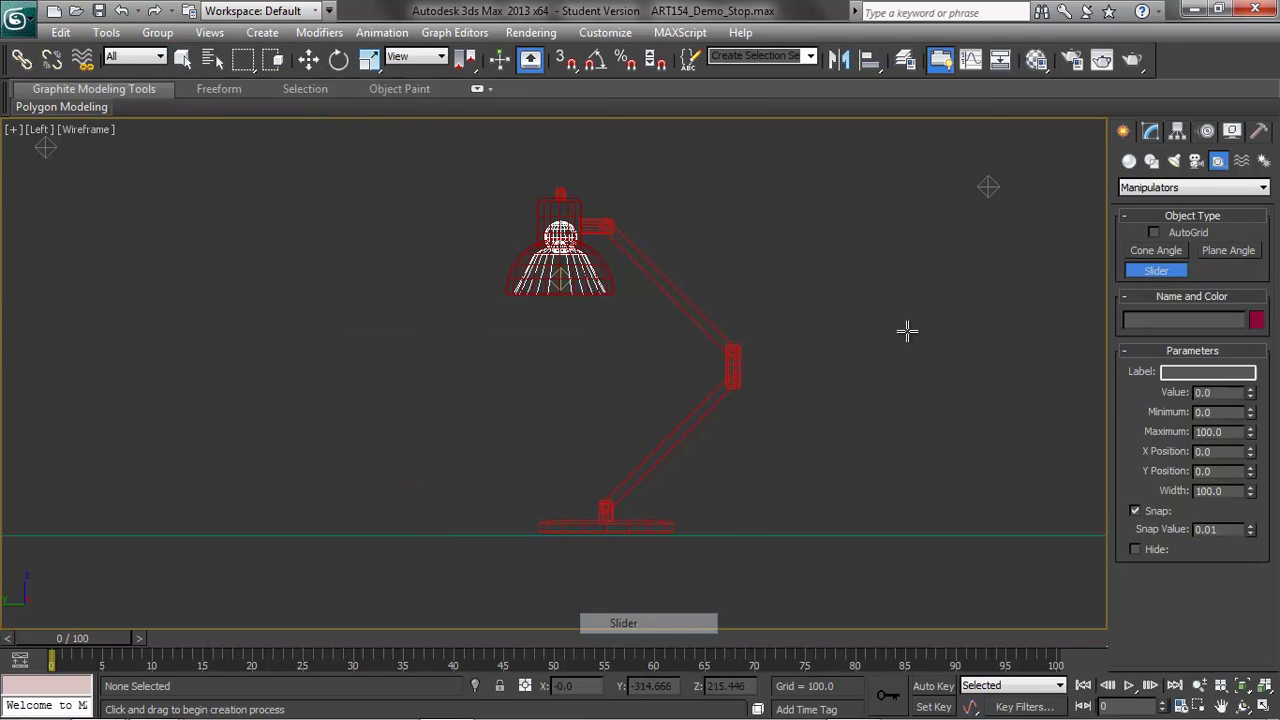
click(852, 192)
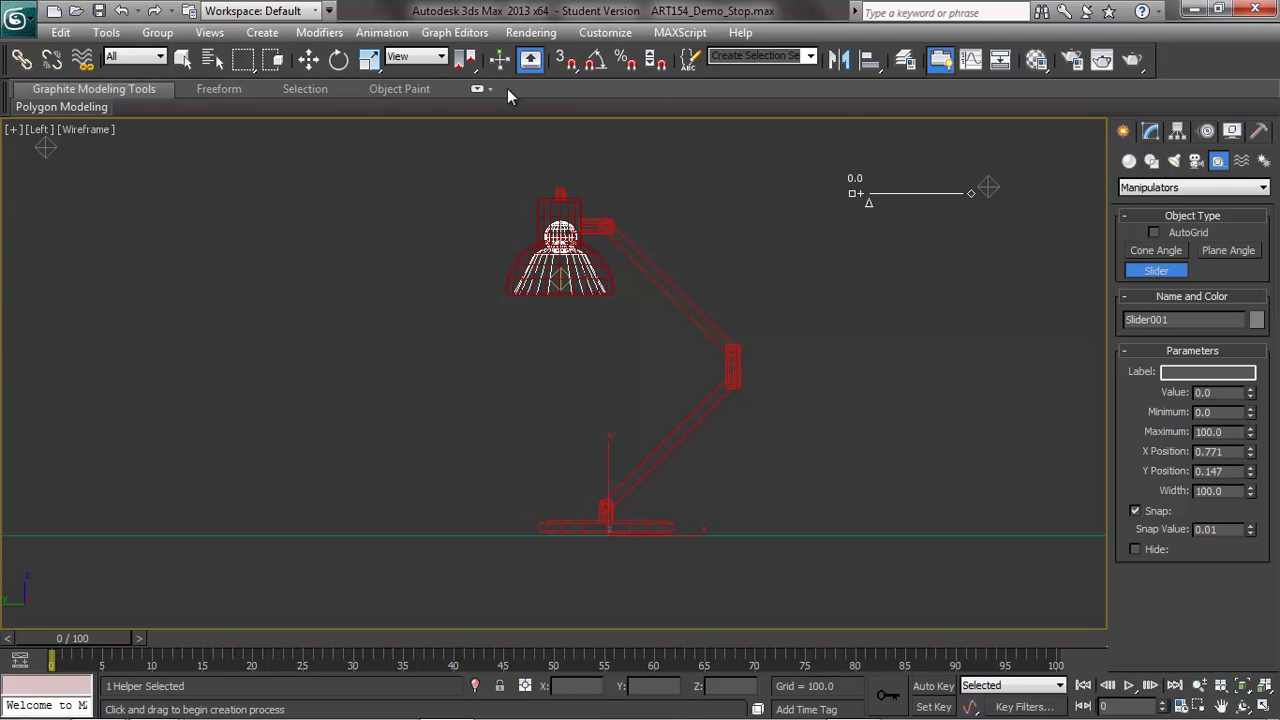
In manipulate mode, move the slider down to about X 0.756, Y 0.3 and widen it to about 144.
click(309, 59)
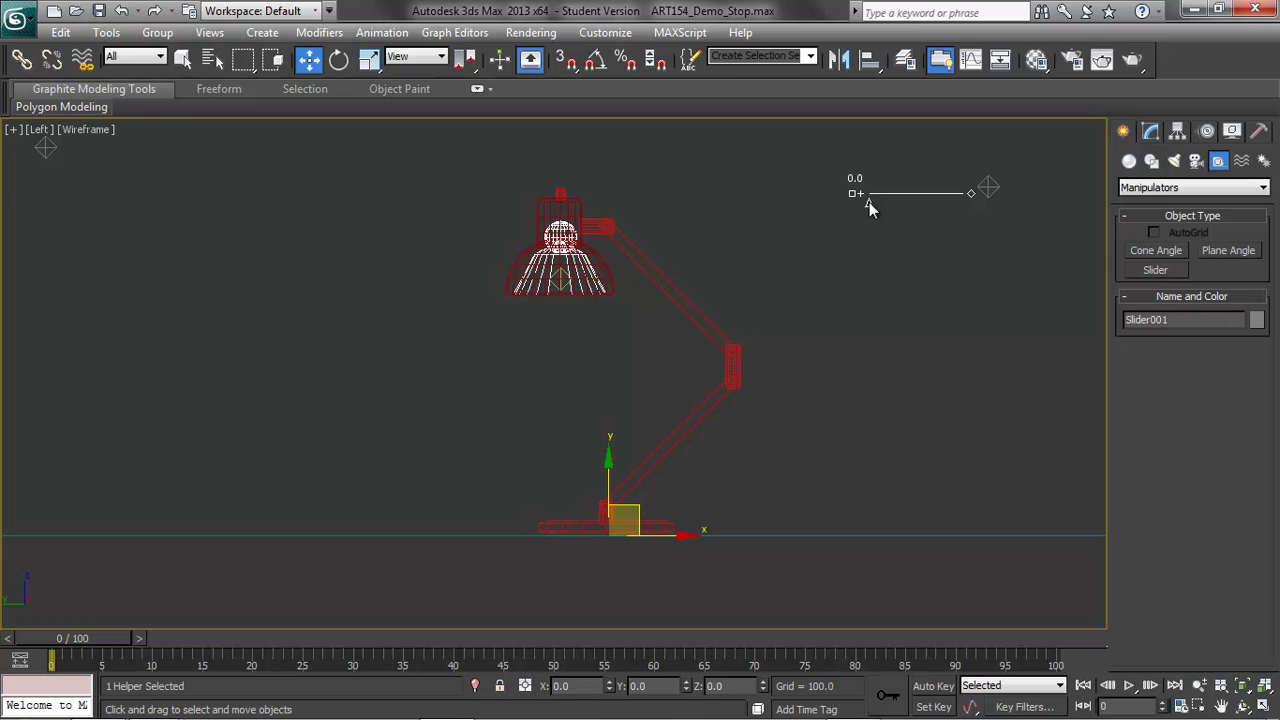
click(500, 59)
drag(854, 193, 837, 271)
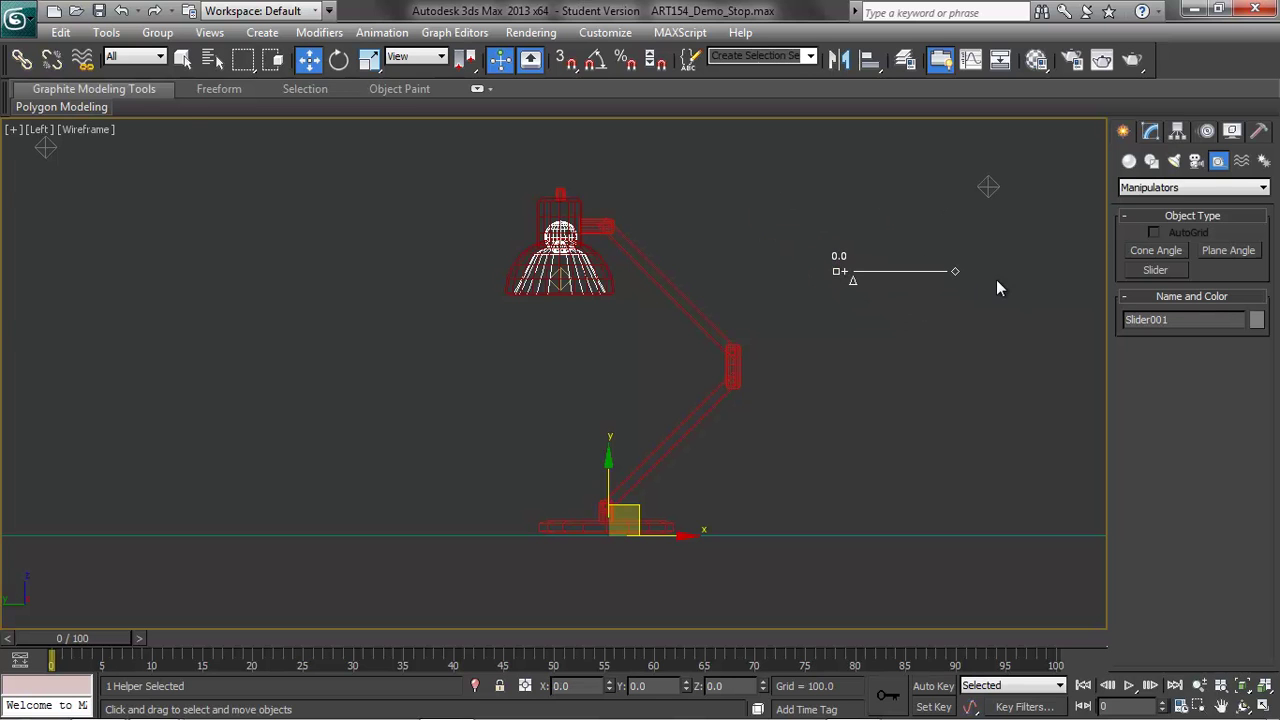
mouse_move(986, 270)
mouse_down()
mouse_move(1017, 268)
mouse_move(983, 266)
mouse_move(996, 271)
mouse_up()
drag(855, 280, 837, 266)
click(506, 64)
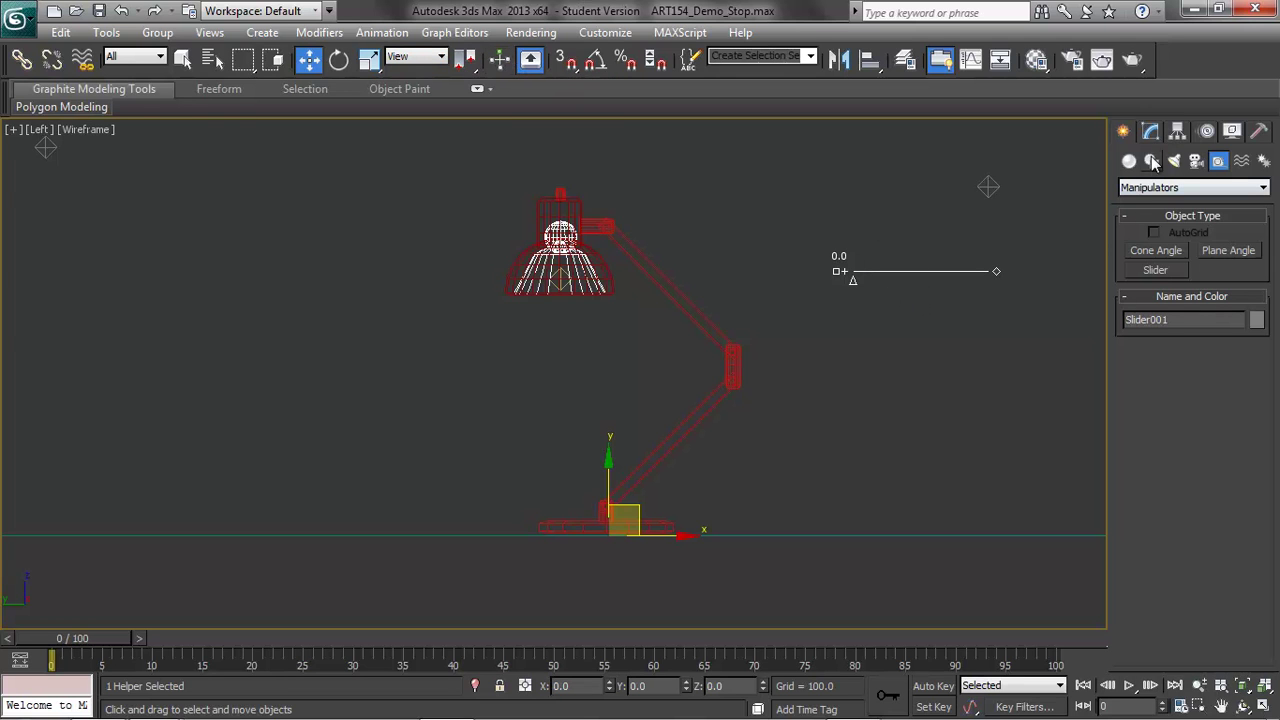
Rename the slider object Lamp_Light_Slider and set its displayed label to "Lamp Light Slider".
click(1188, 320)
text(Lamp_Light_)
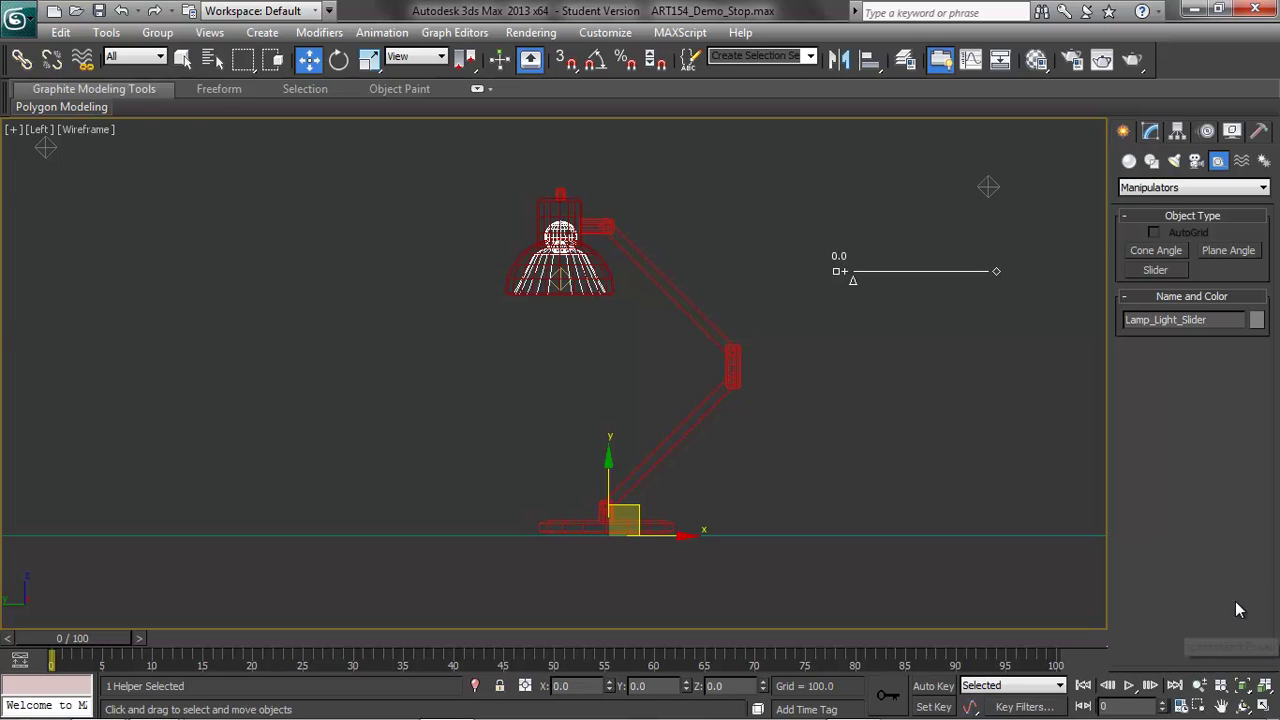
click(1153, 130)
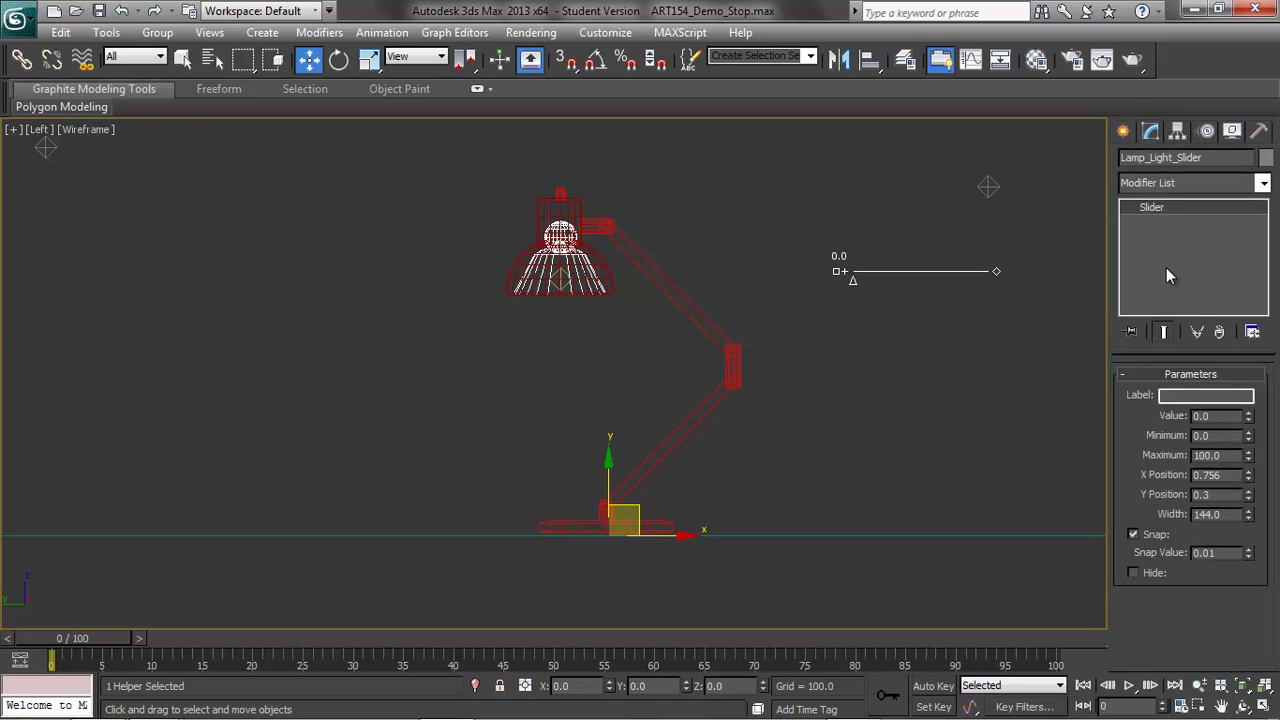
click(1183, 396)
text(Lamp Light)
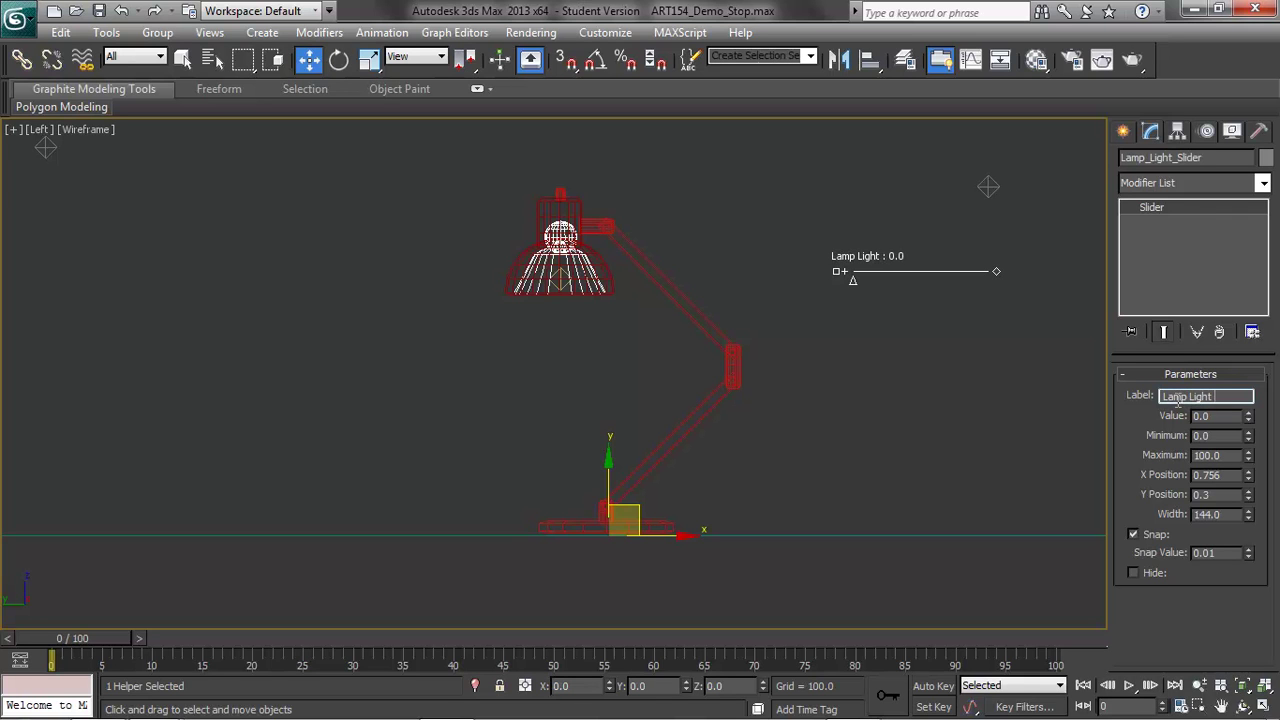
key(BackSpace)
key(BackSpace)
key(BackSpace)
click(844, 392)
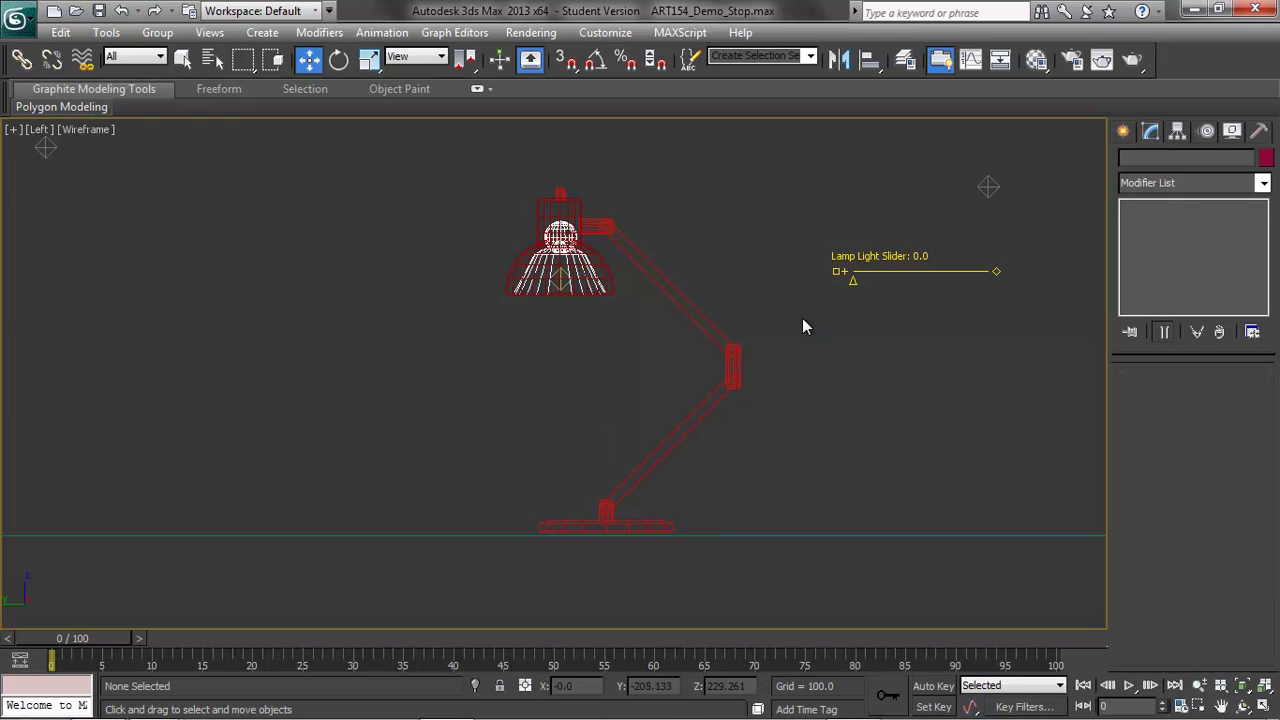
Open the saved Schematic View 1 to locate Lamp_Light_Slider and the Omni01 light under Head_Group, then minimize it.
click(565, 284)
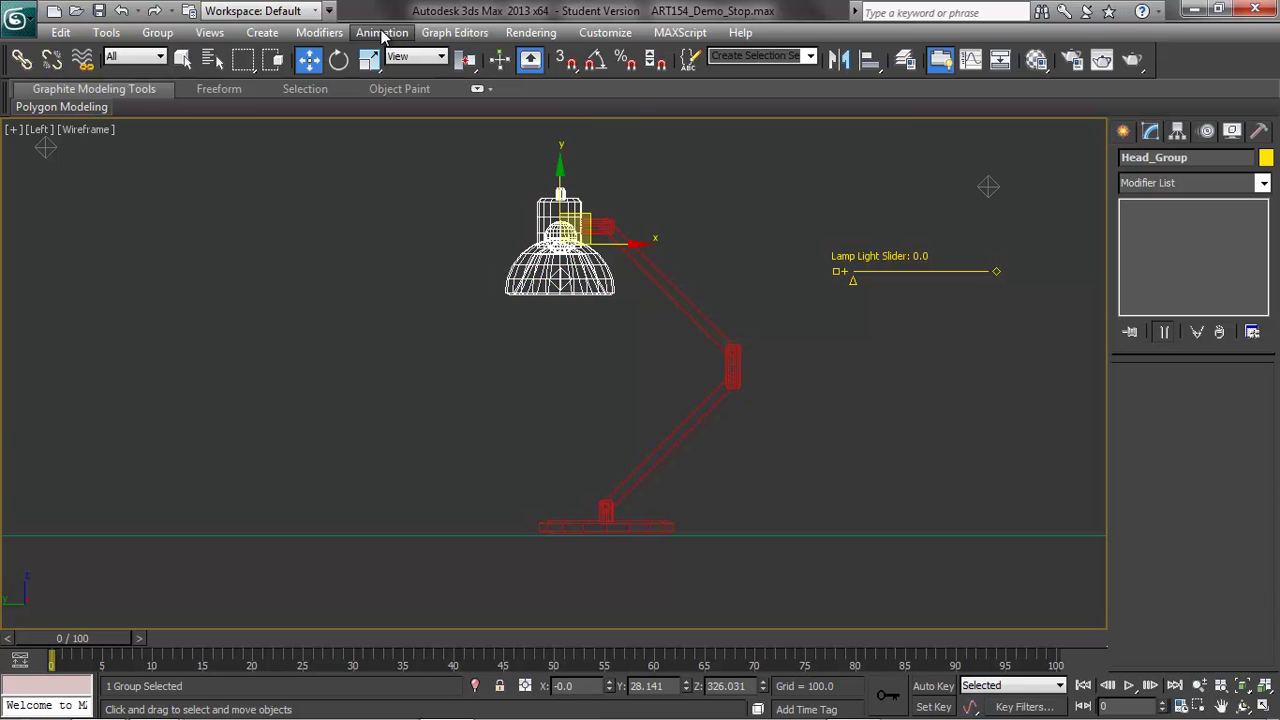
click(459, 35)
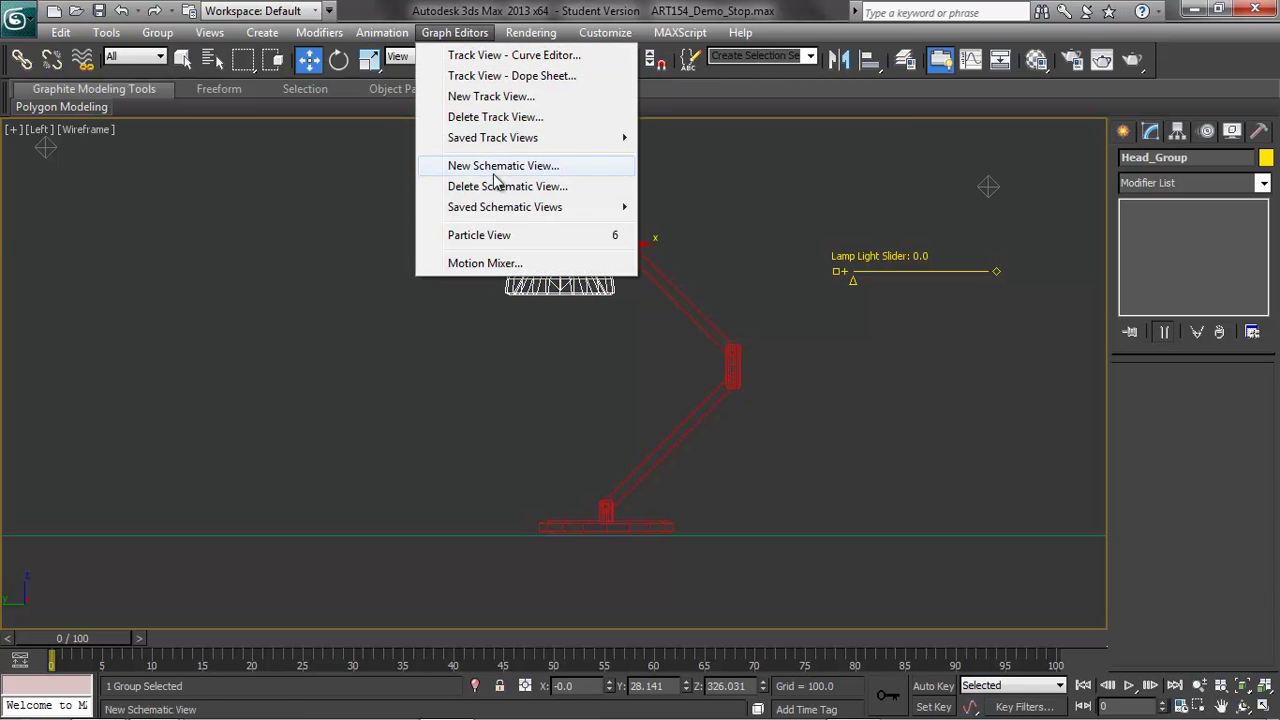
mouse_move(515, 212)
click(697, 208)
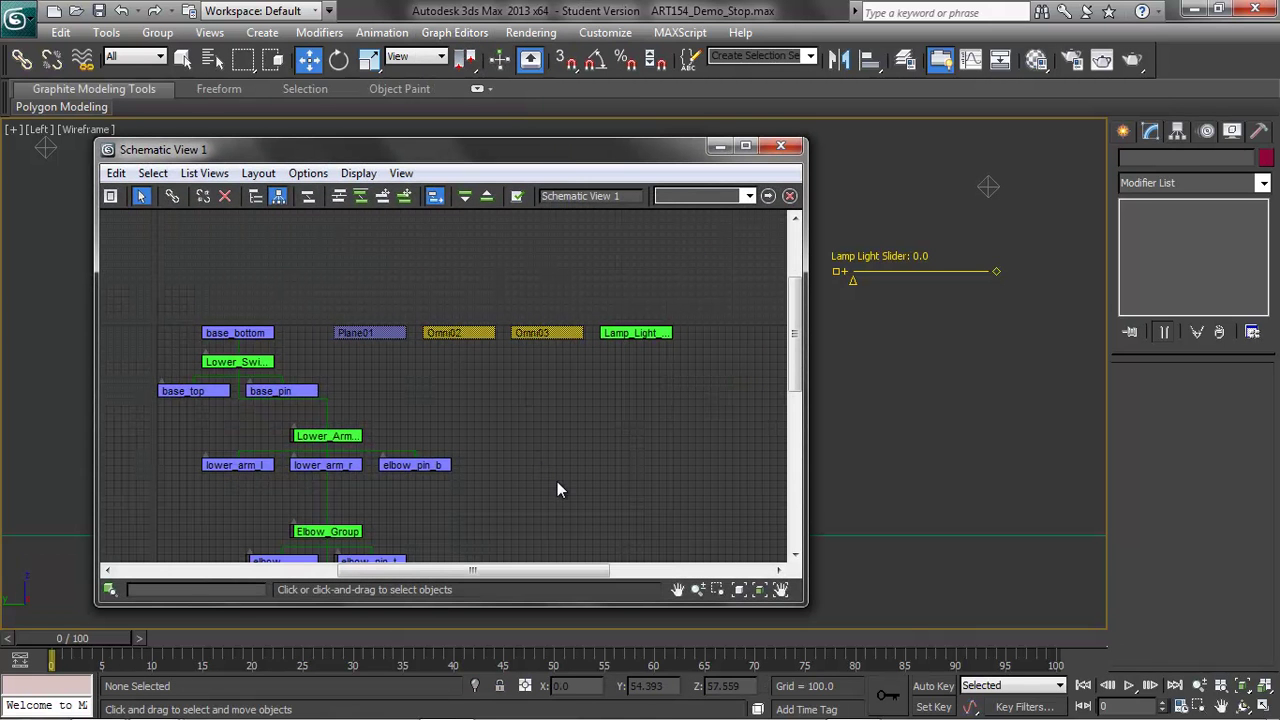
click(560, 333)
click(636, 333)
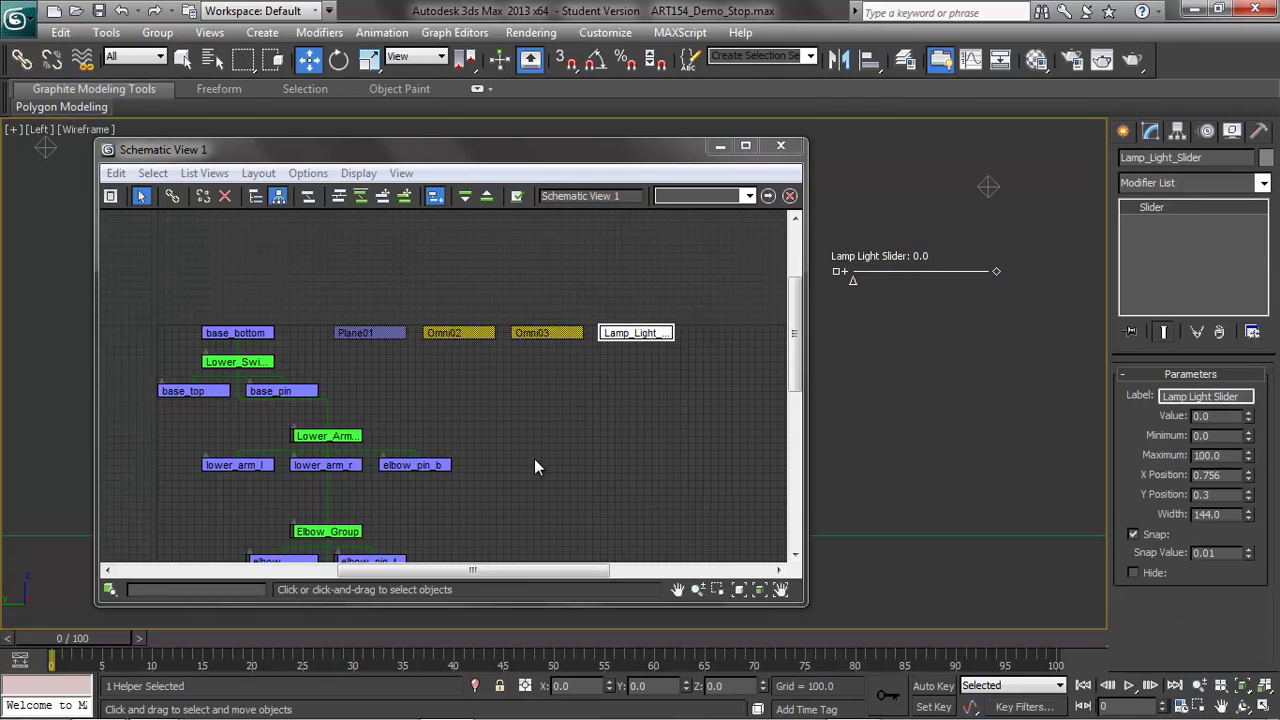
middle_drag(534, 460, 546, 287)
middle_drag(539, 477, 665, 287)
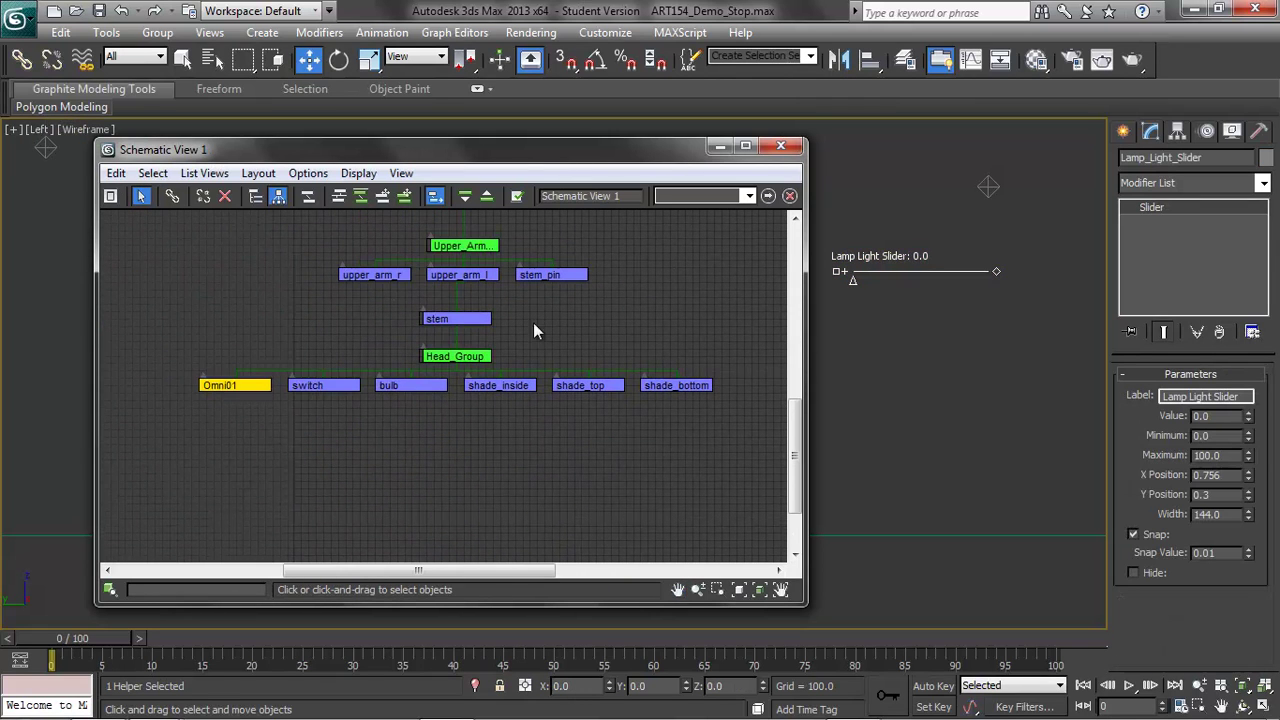
click(250, 391)
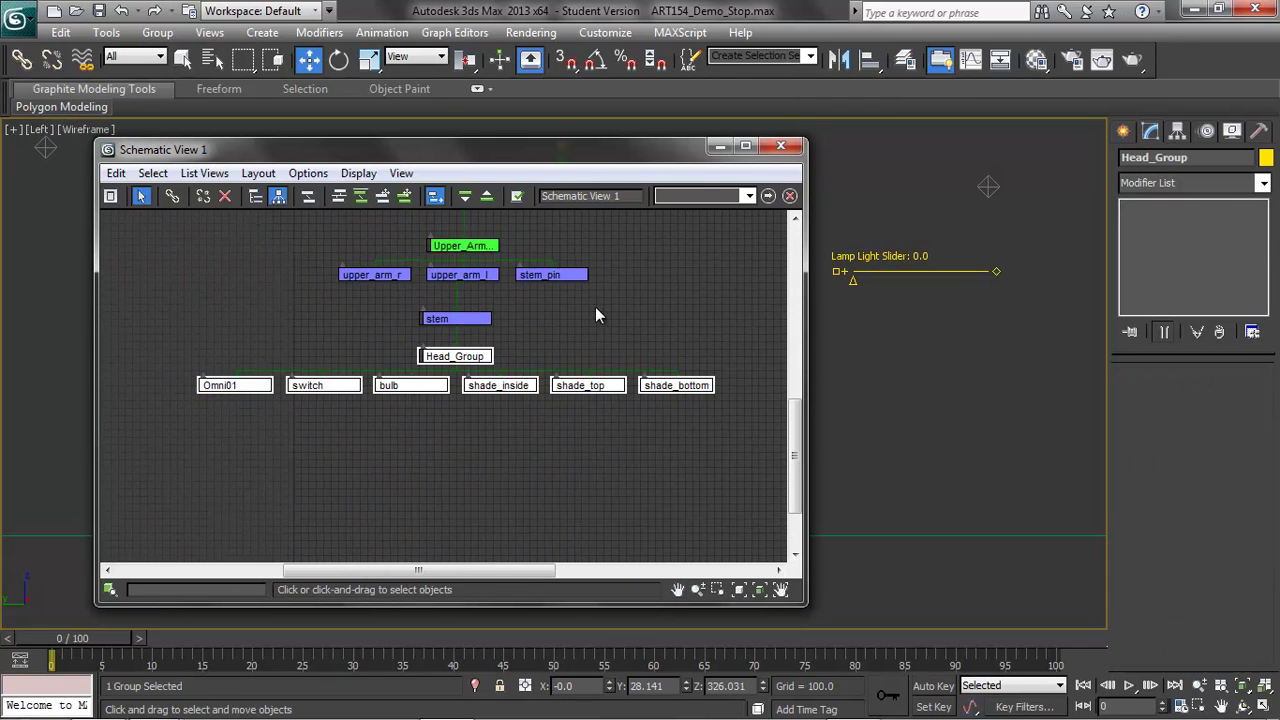
click(720, 146)
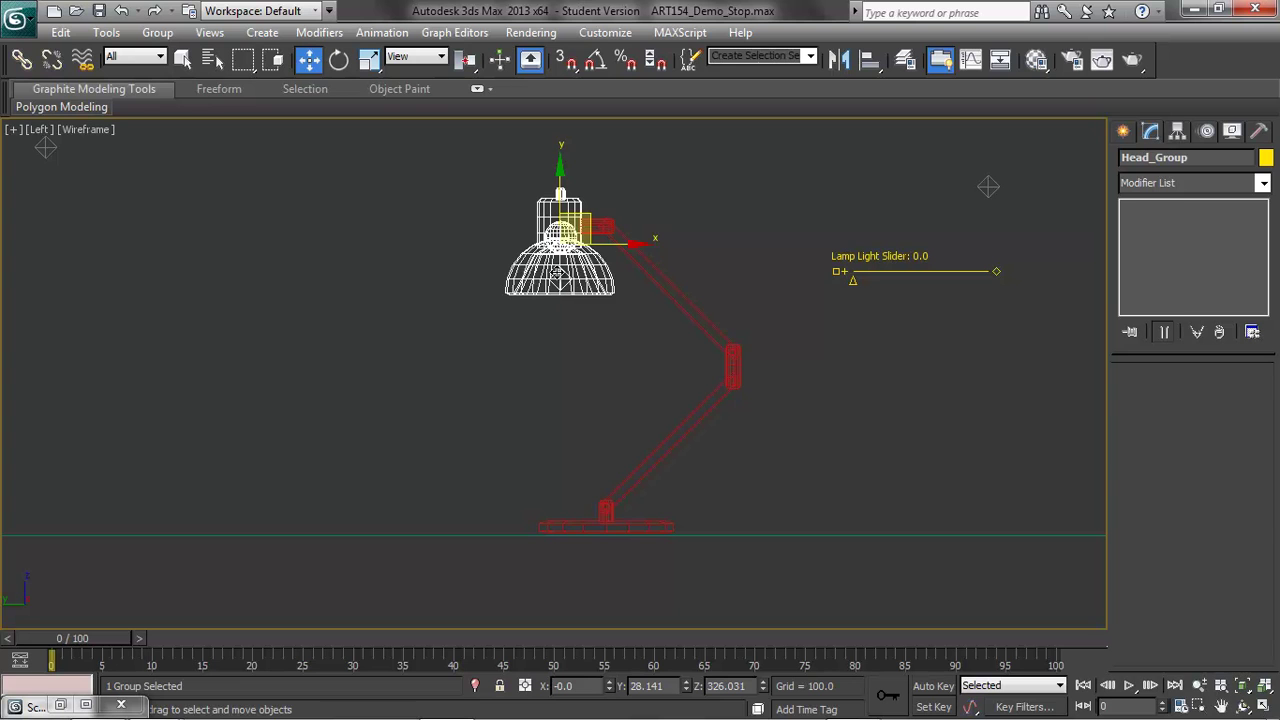
Open the Parameter Wire Dialog and move it clear of the Lamp Light Slider.
click(455, 32)
click(352, 33)
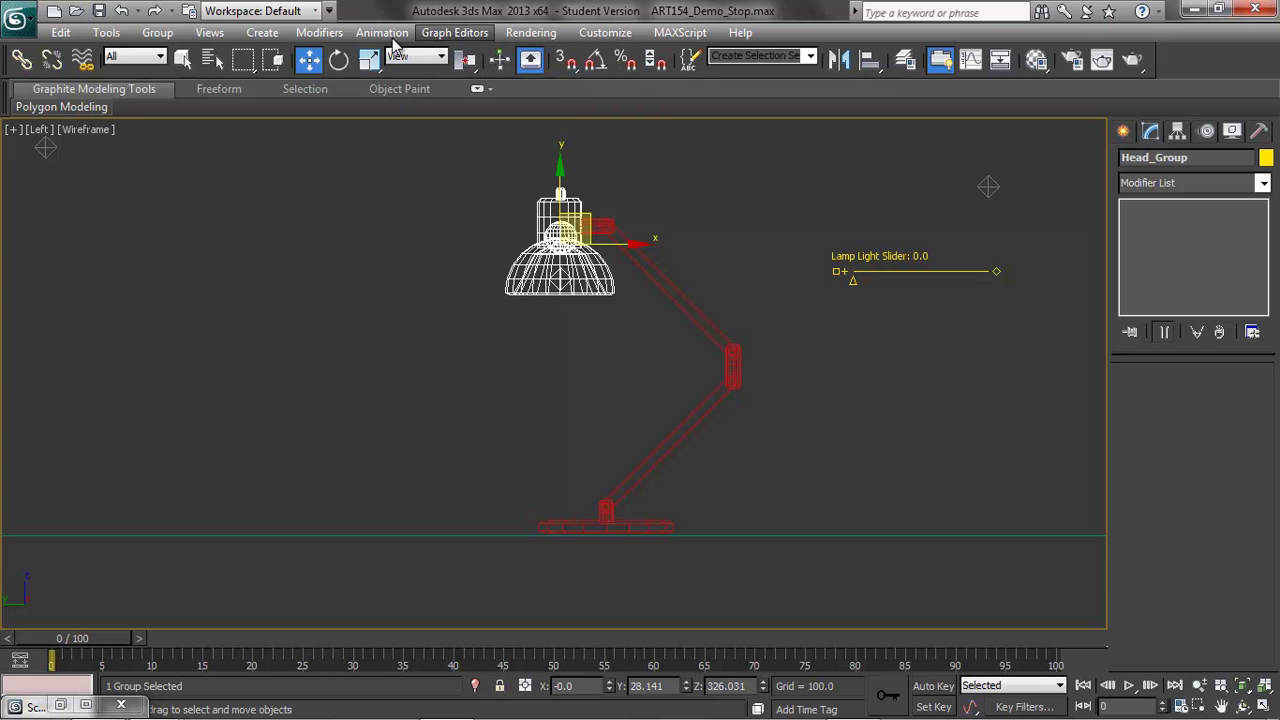
click(381, 33)
mouse_move(457, 352)
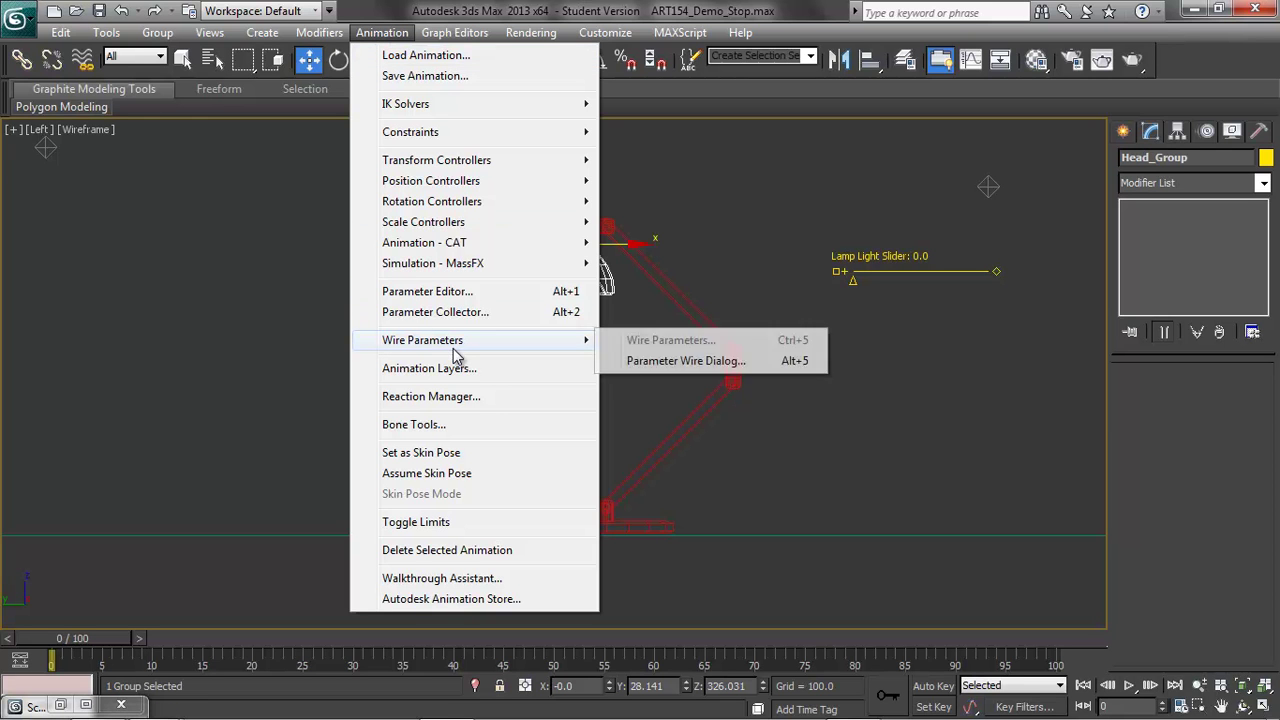
click(697, 366)
drag(633, 188, 376, 176)
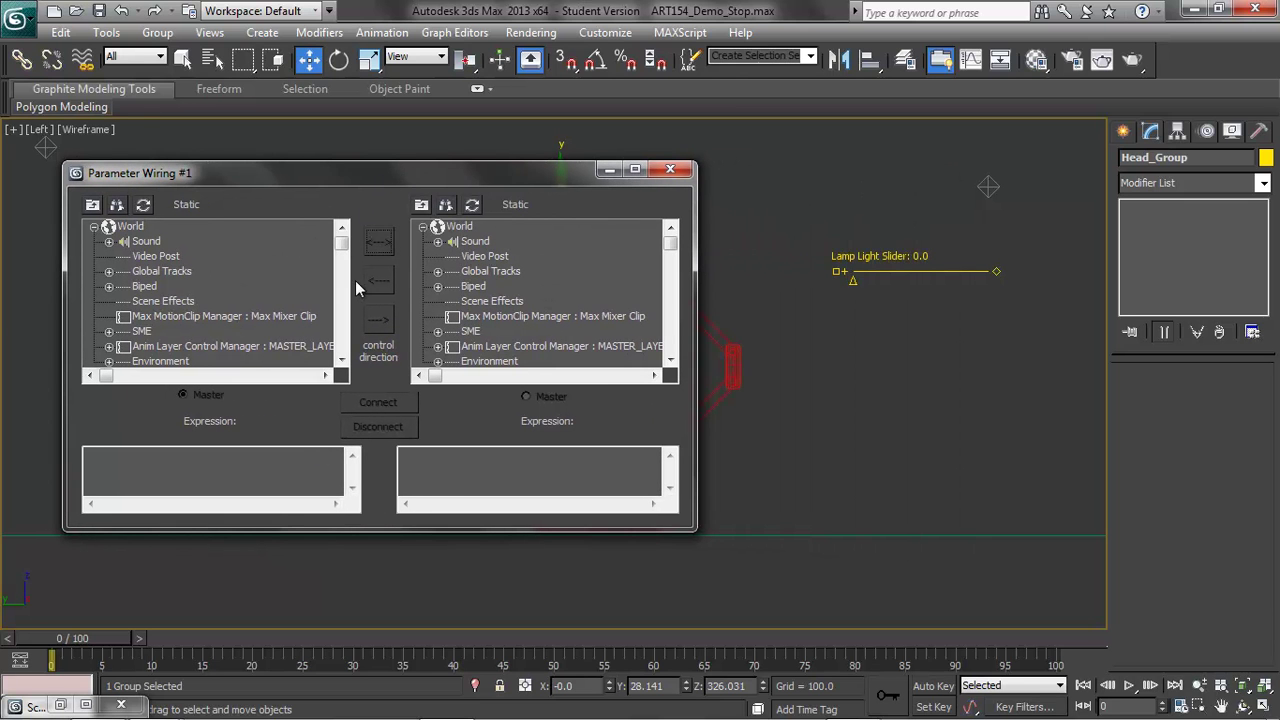
In the first wiring tree, expand Lamp_Light_Slider's Object (Slider) and select its value parameter.
drag(342, 244, 340, 355)
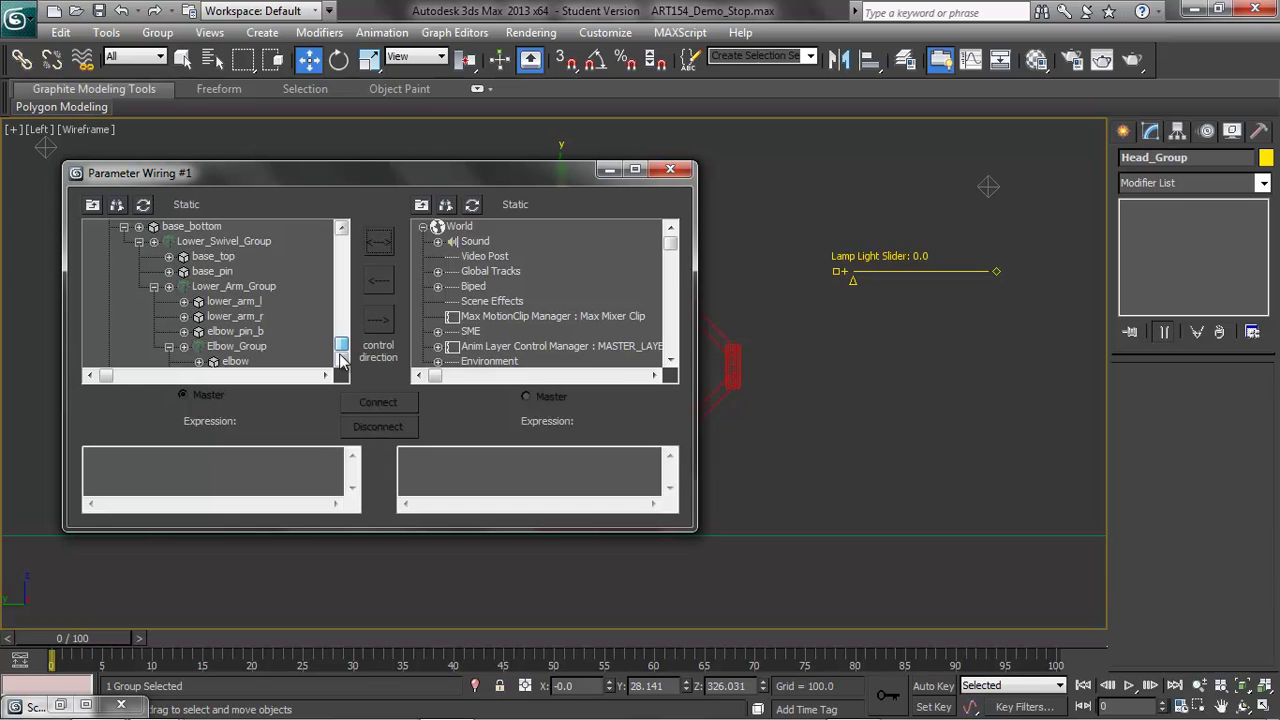
click(124, 227)
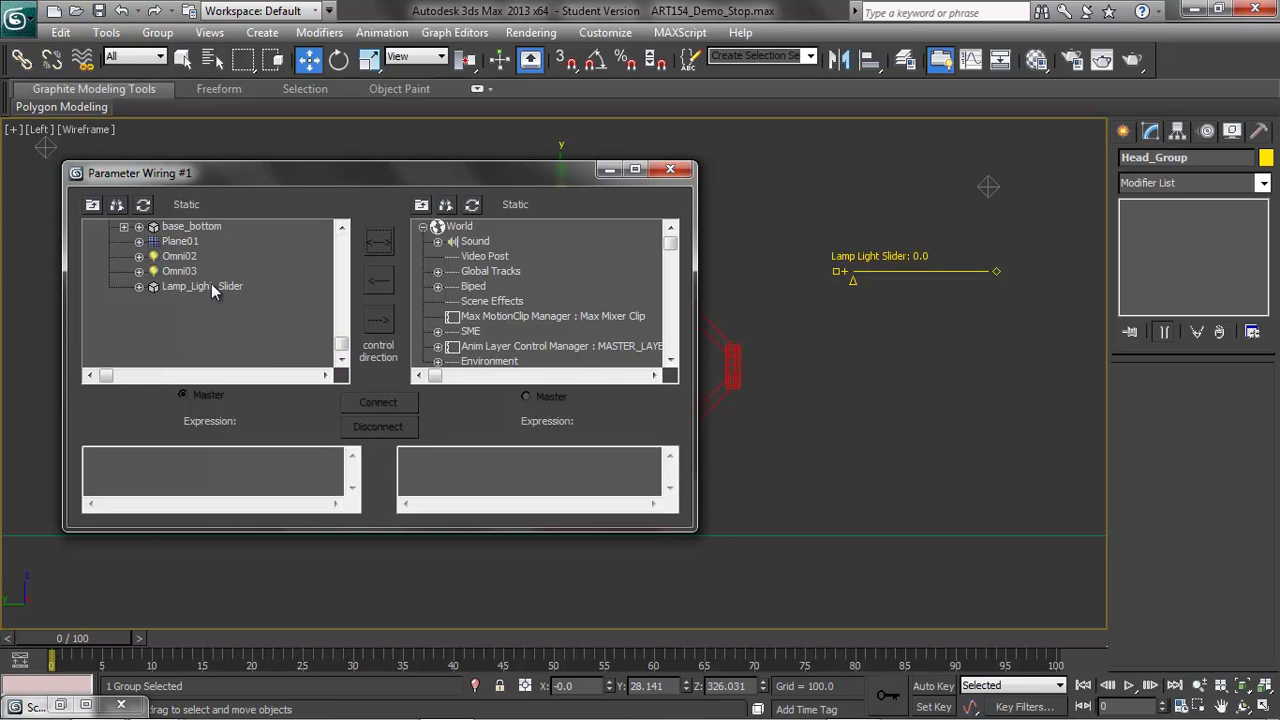
click(139, 288)
click(154, 317)
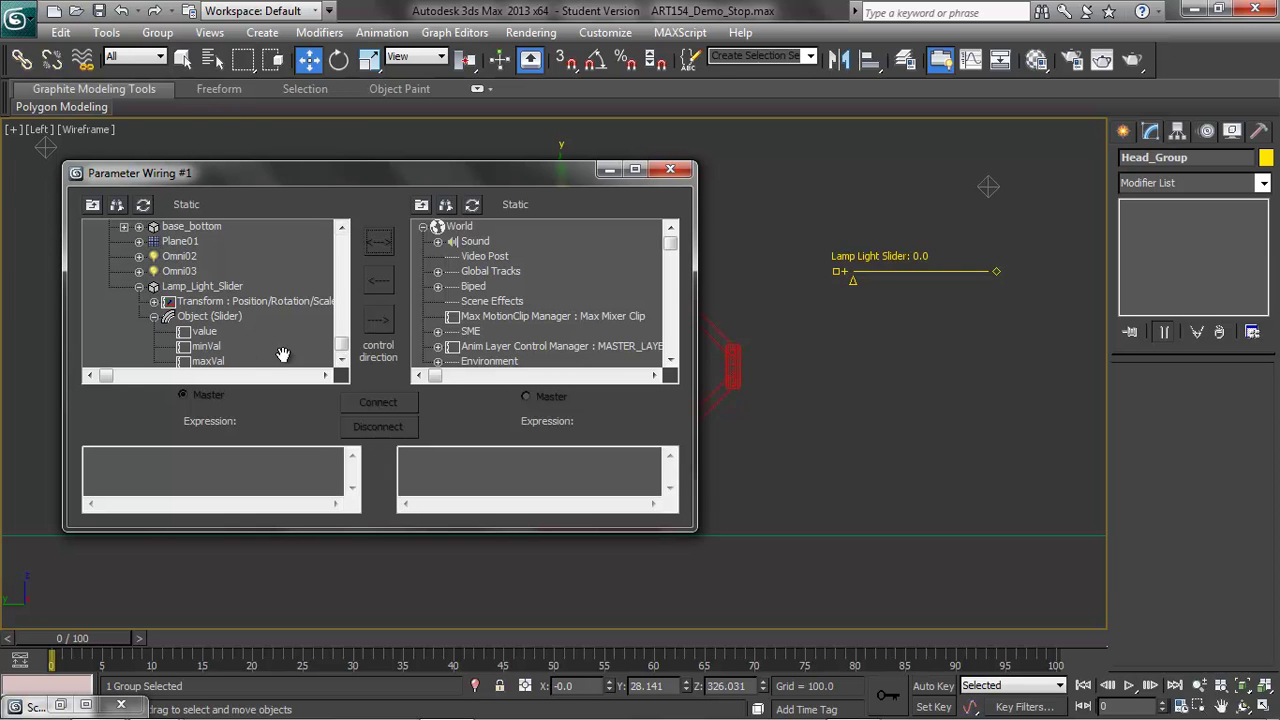
click(196, 333)
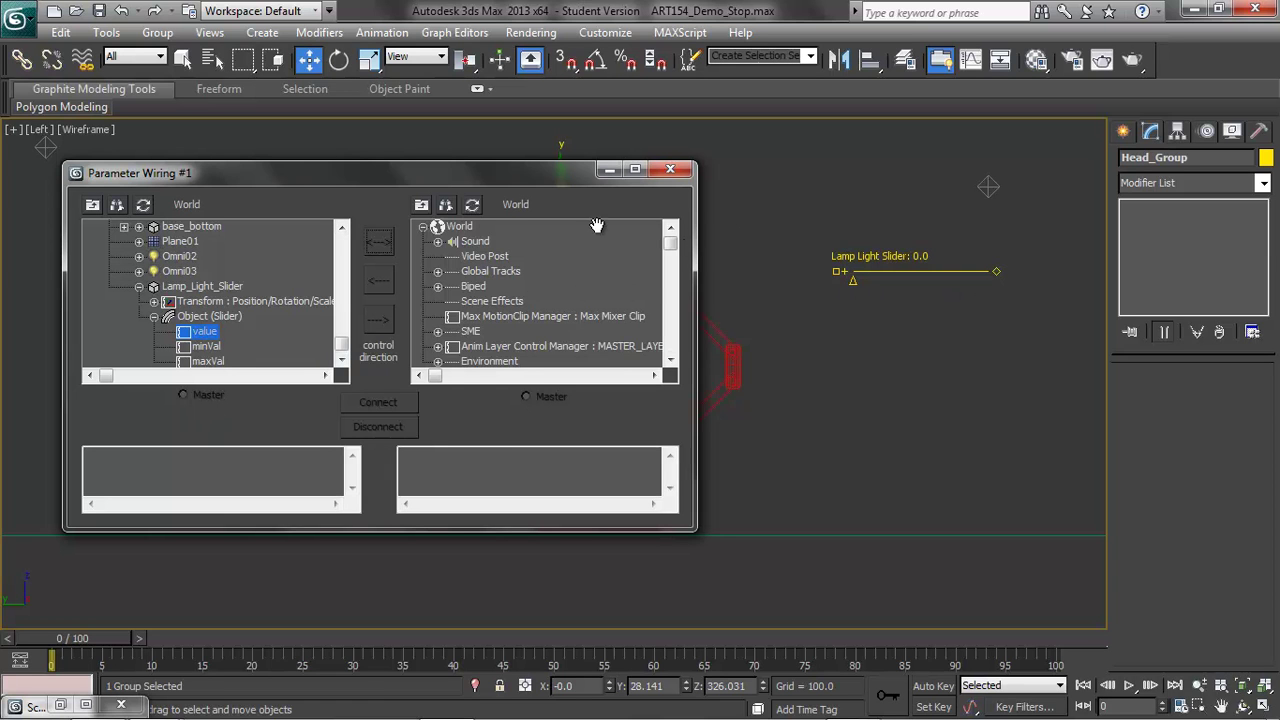
drag(670, 244, 670, 345)
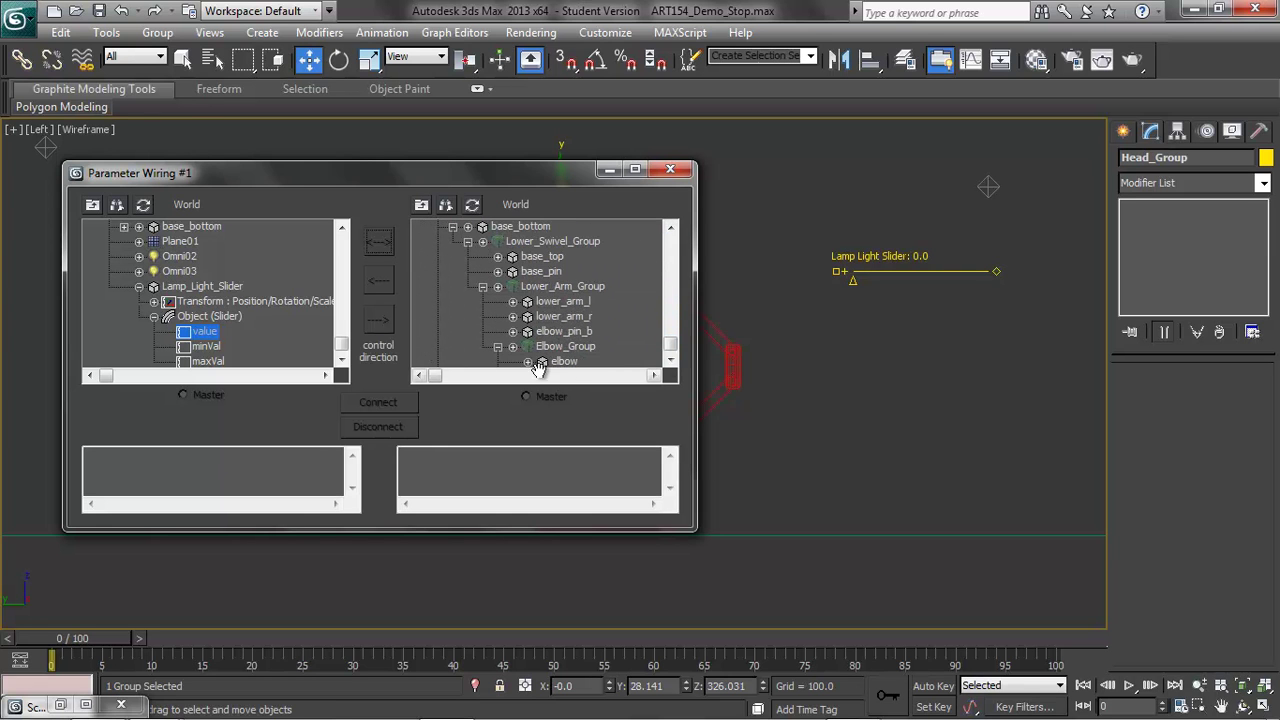
click(513, 346)
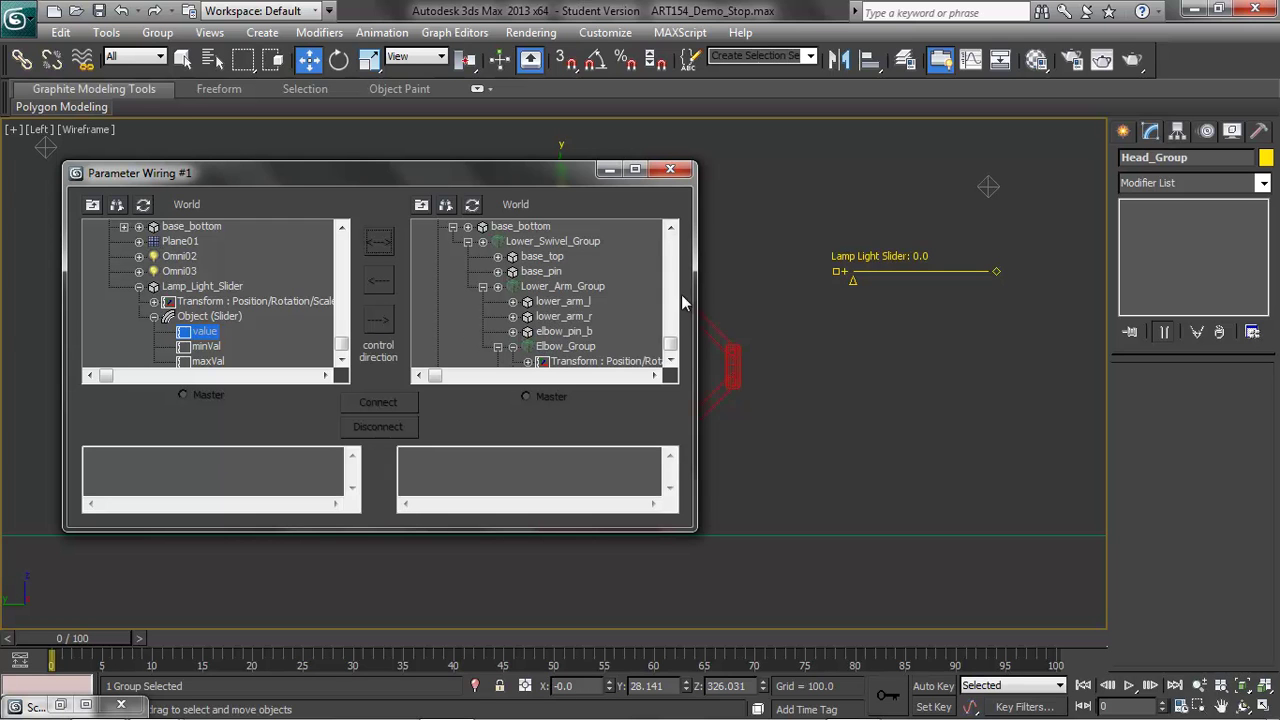
drag(670, 348, 668, 376)
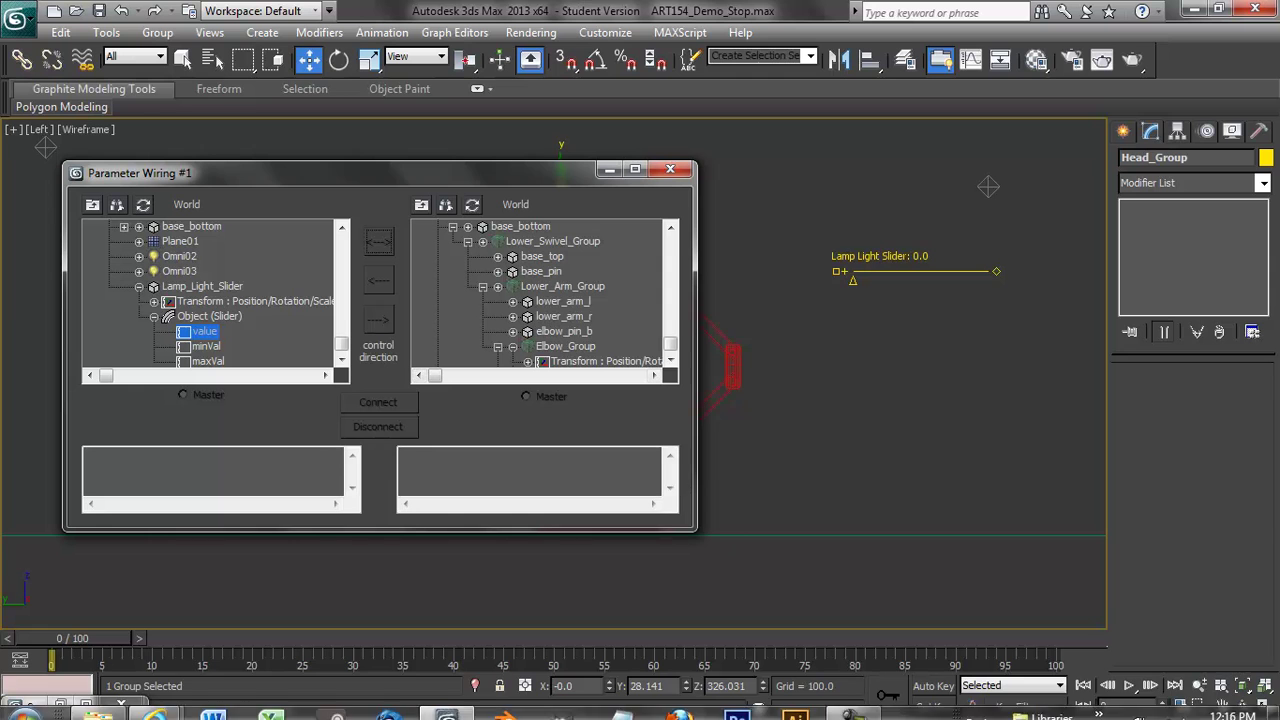
Select the lamp's Head_Group in the viewport and refresh the second wiring tree so it lists the head's objects.
drag(560, 179, 690, 378)
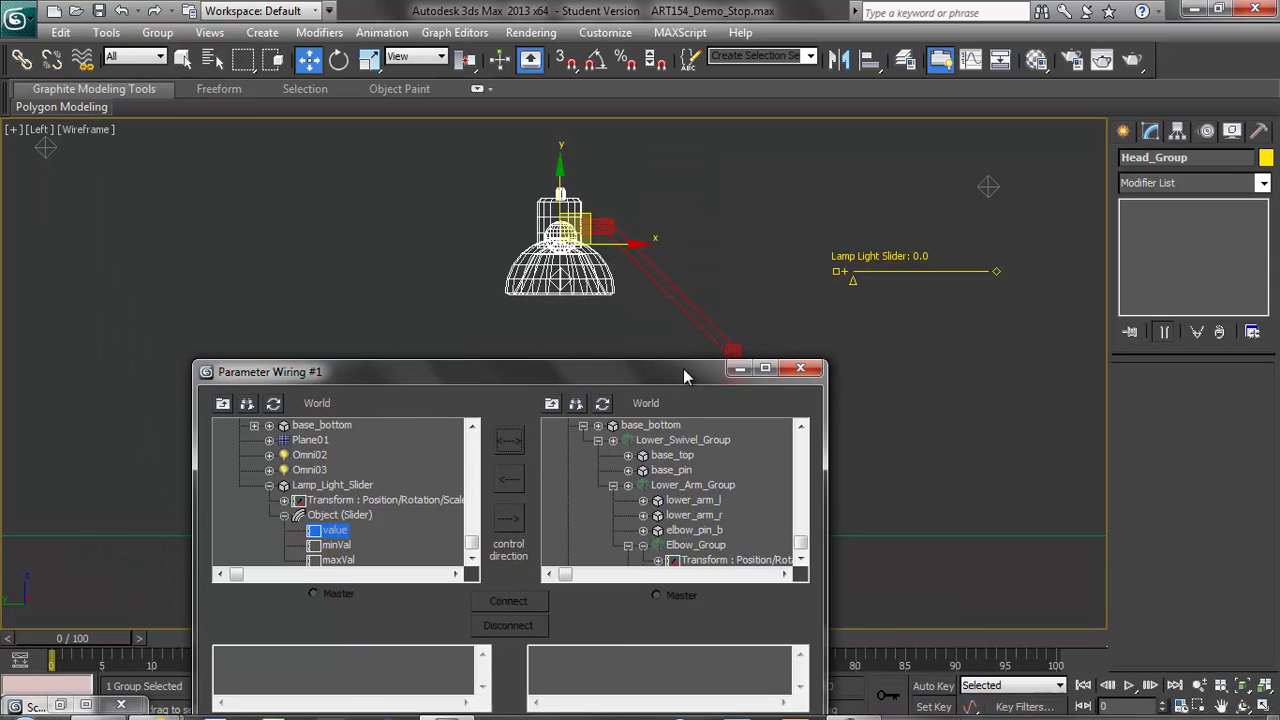
click(602, 224)
click(558, 241)
drag(648, 372, 565, 235)
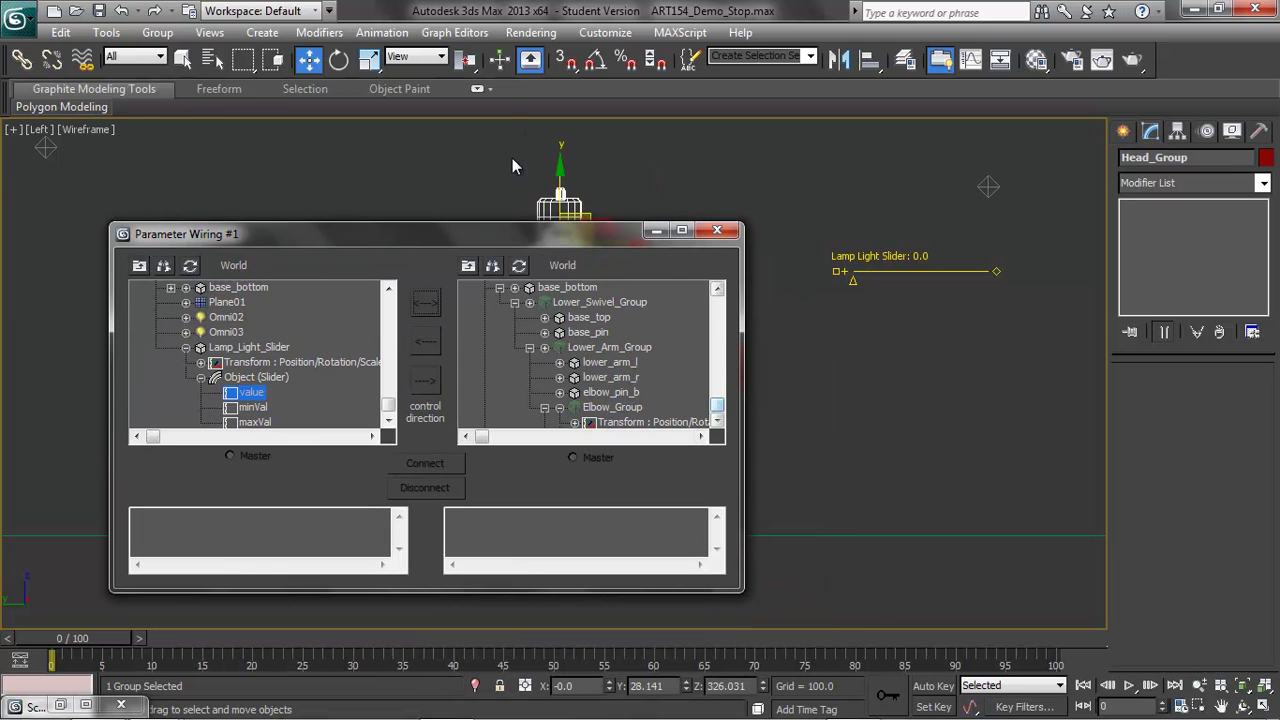
click(518, 265)
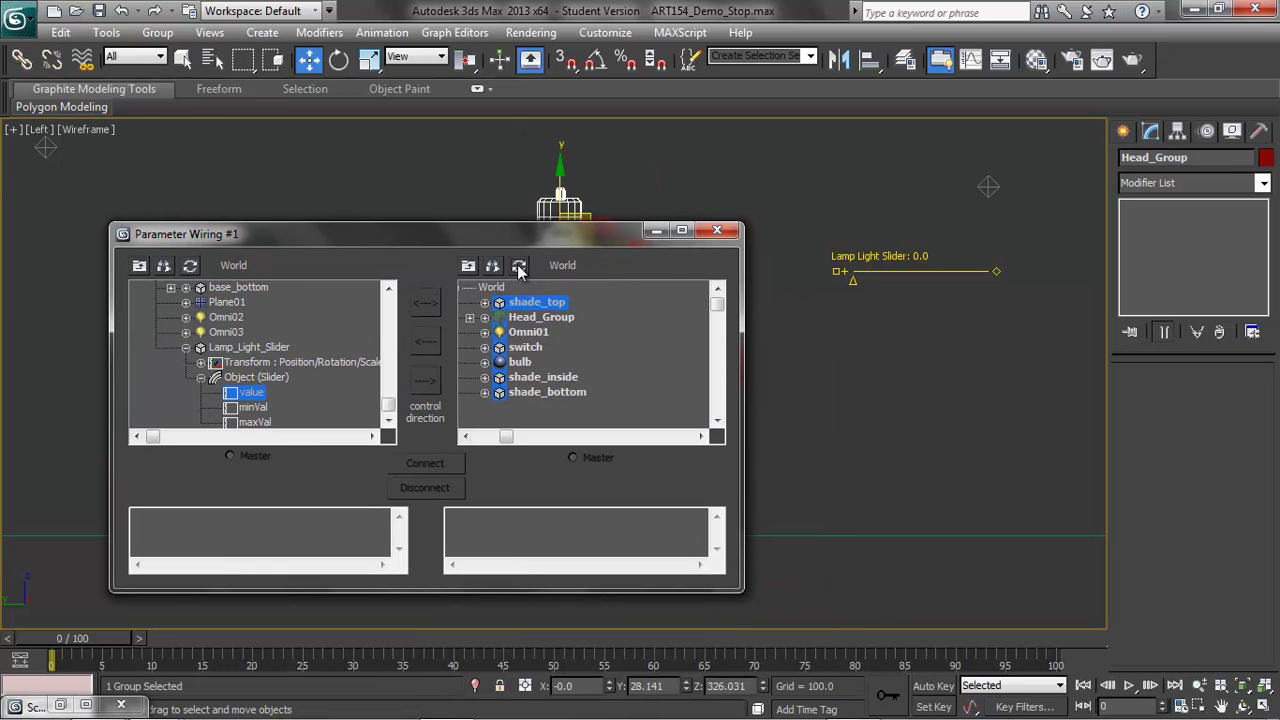
In the second wiring tree, expand Omni01's Object (Omni Light) and select its Multiplier parameter.
click(485, 317)
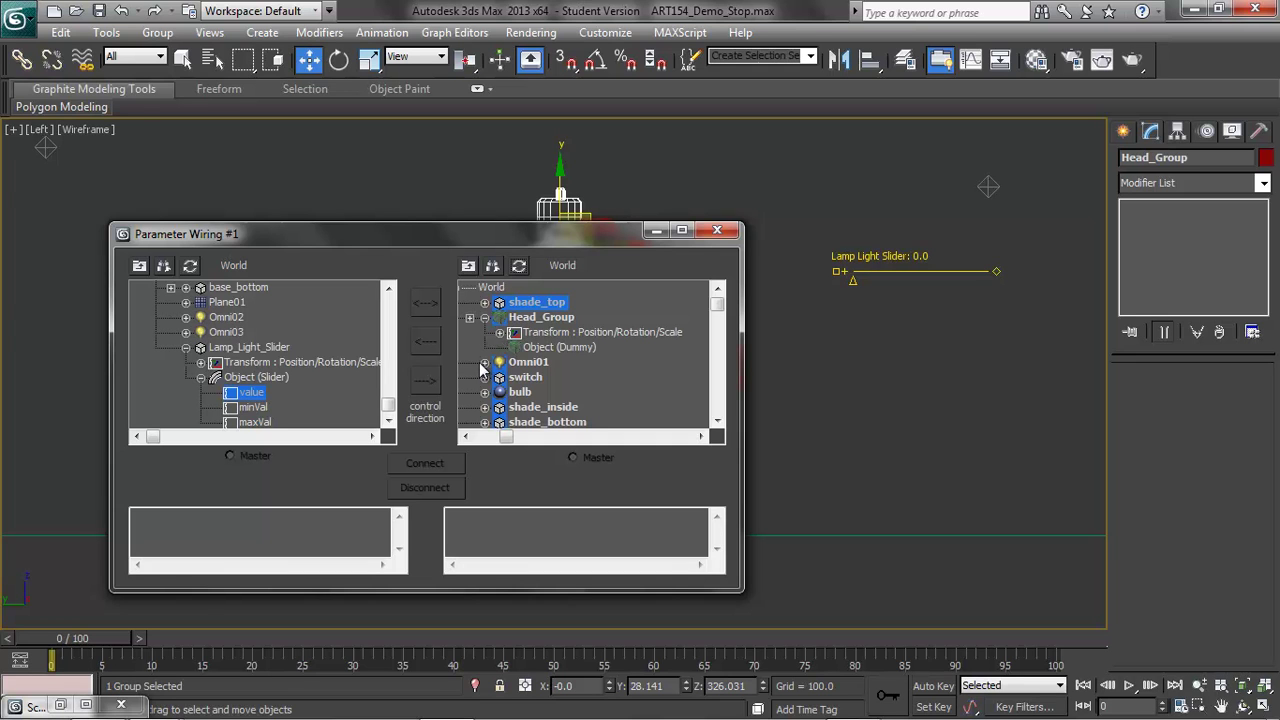
click(485, 362)
click(500, 392)
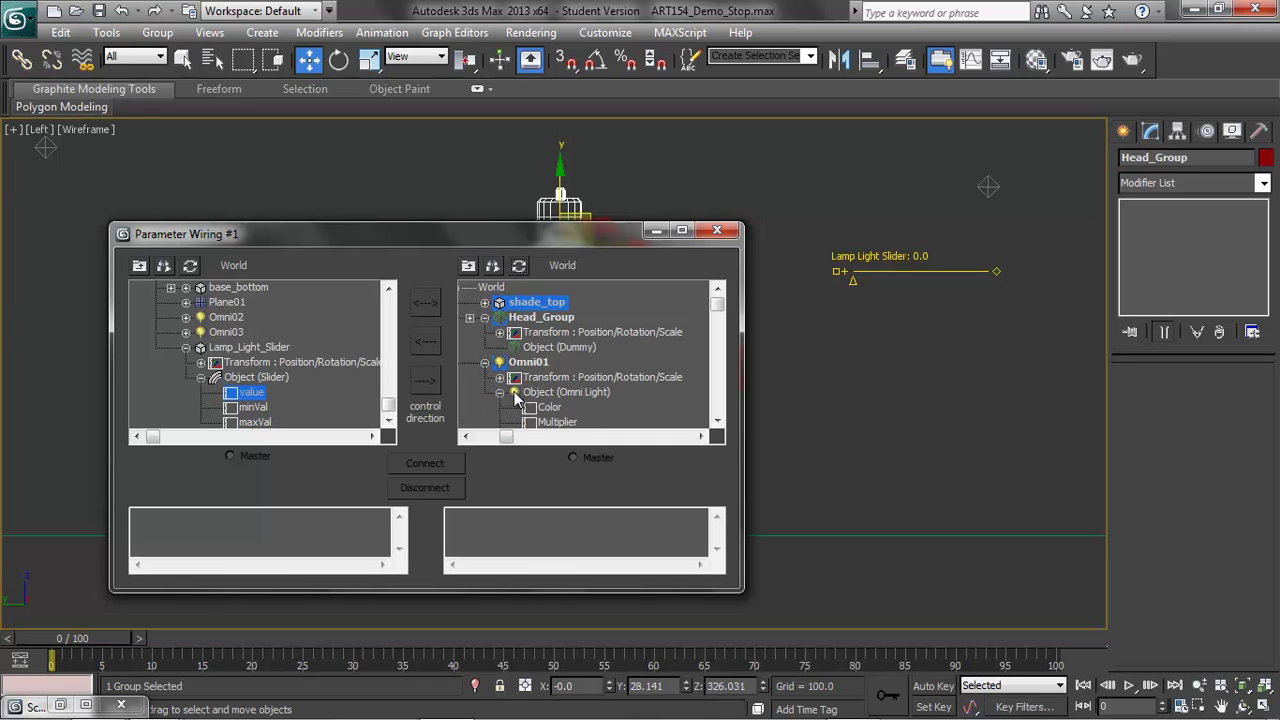
drag(713, 305, 713, 321)
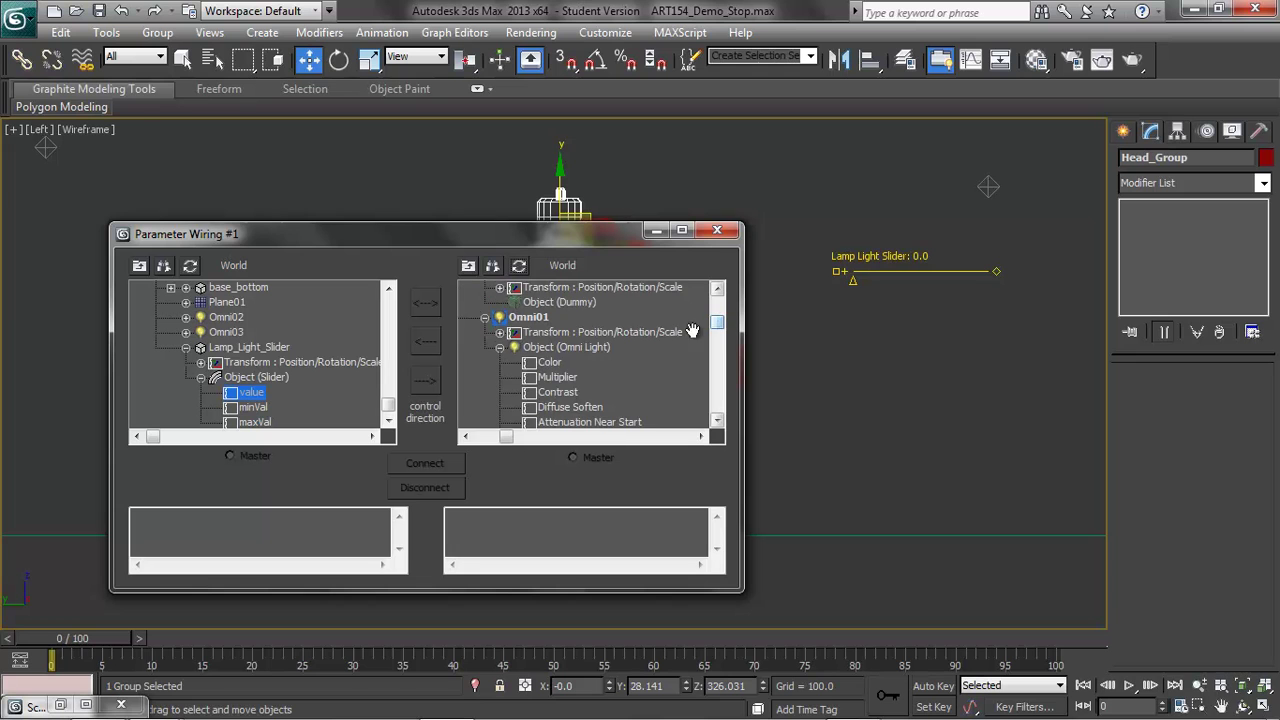
click(557, 377)
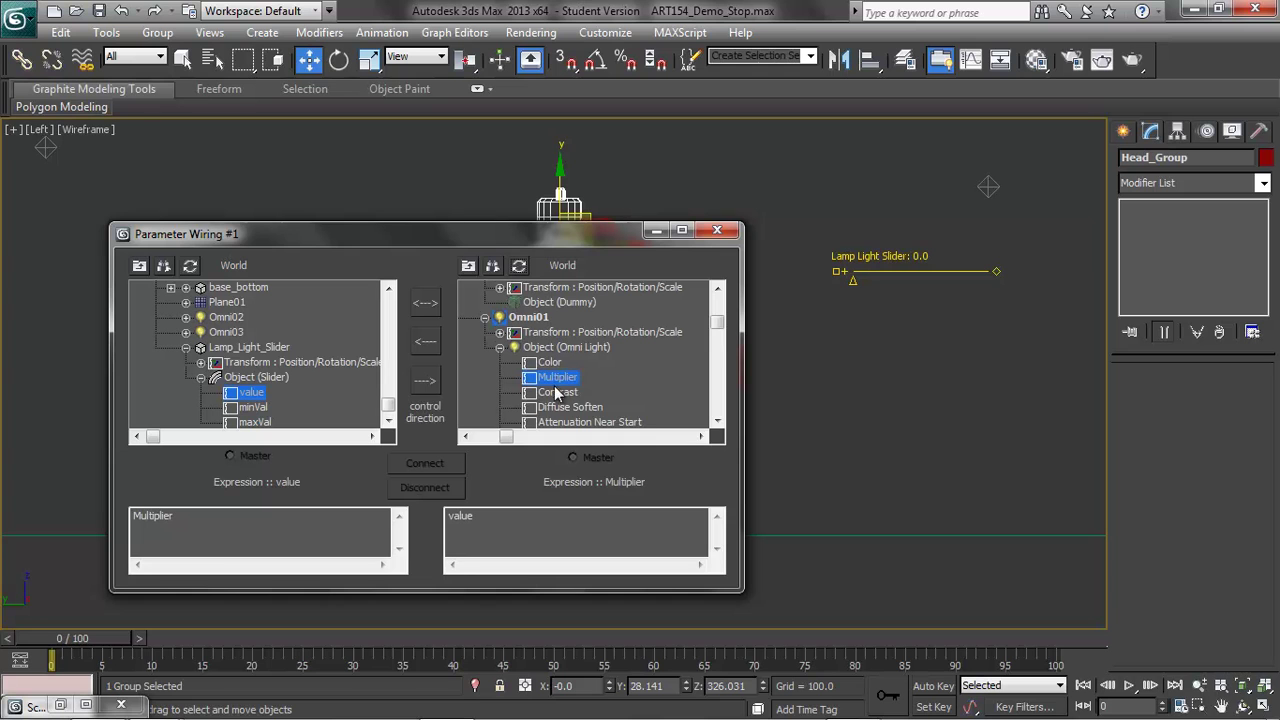
Connect the slider's value one-way to Omni01's Multiplier and minimize the wiring dialog.
click(425, 382)
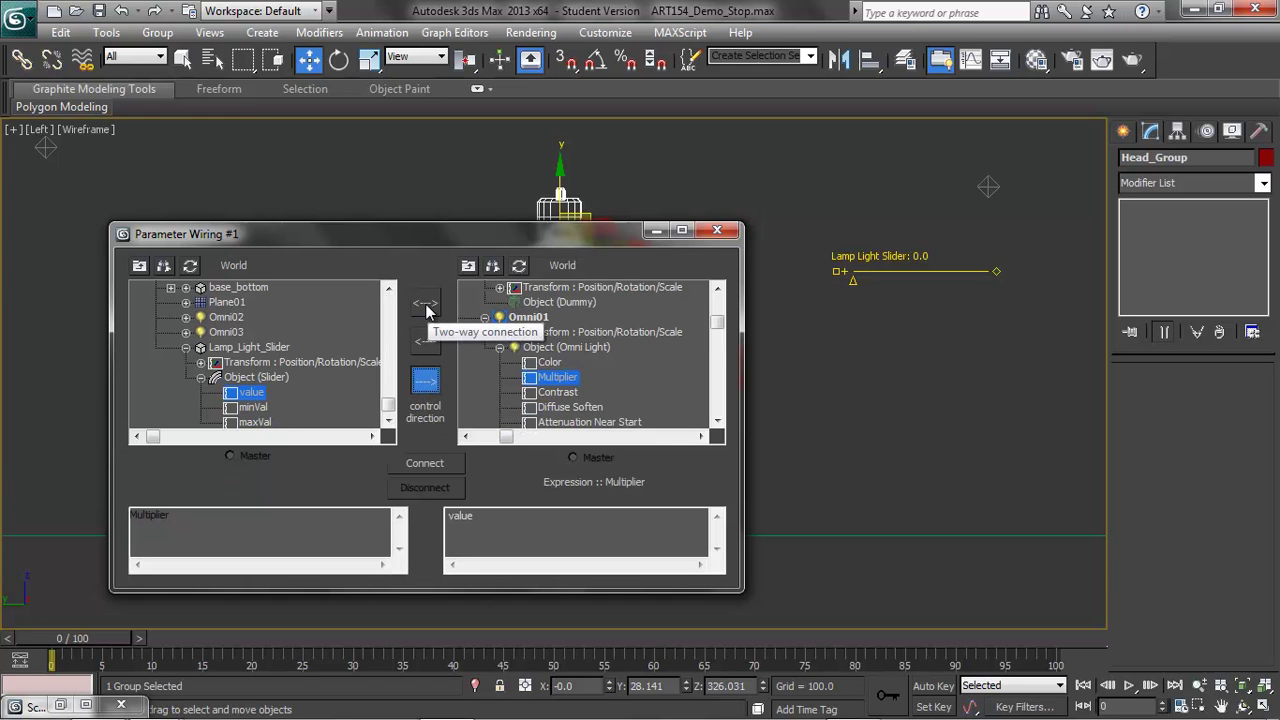
click(422, 464)
click(716, 231)
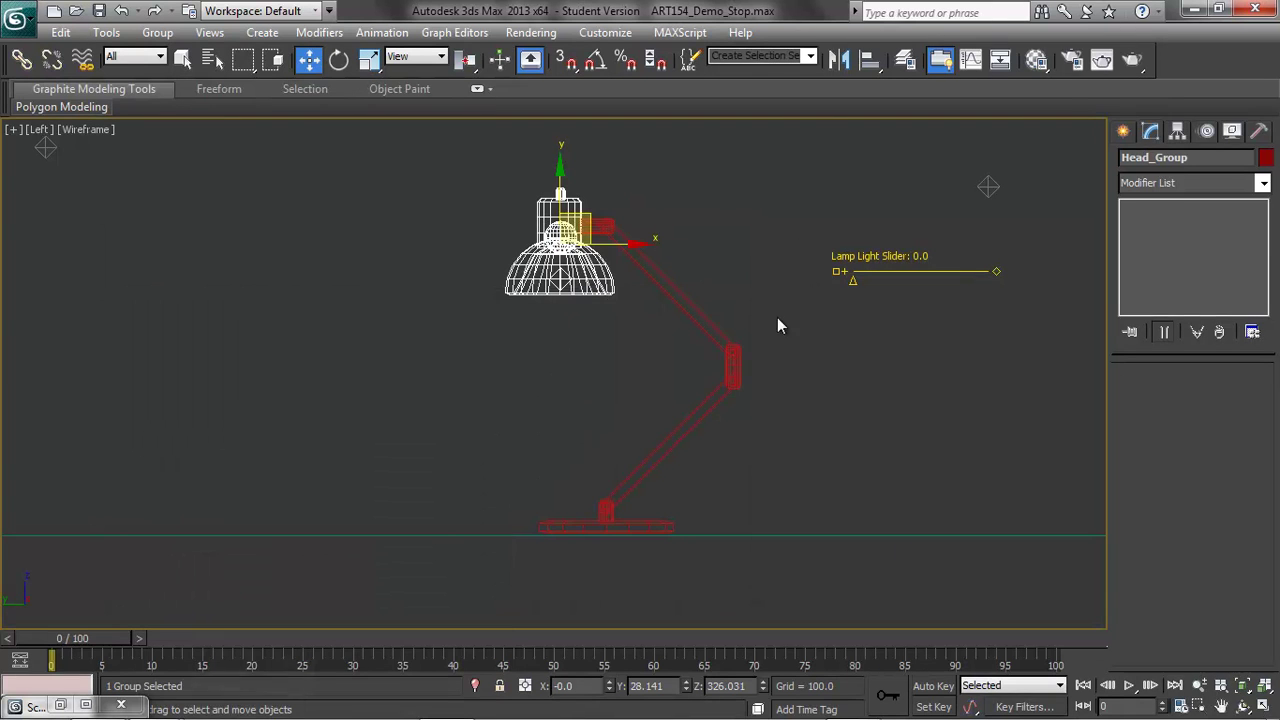
Restore the four-viewport layout, activate Perspective, and try the Lamp Light Slider's handle in manipulate mode.
click(1262, 706)
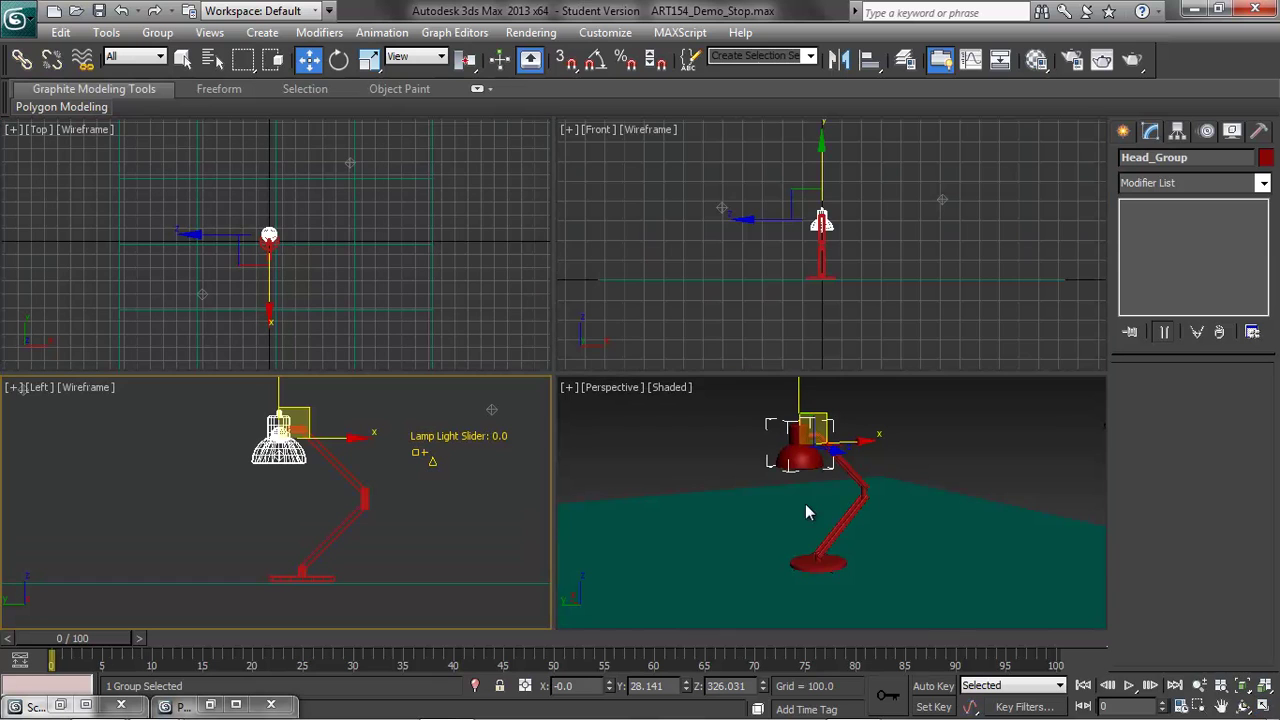
click(958, 435)
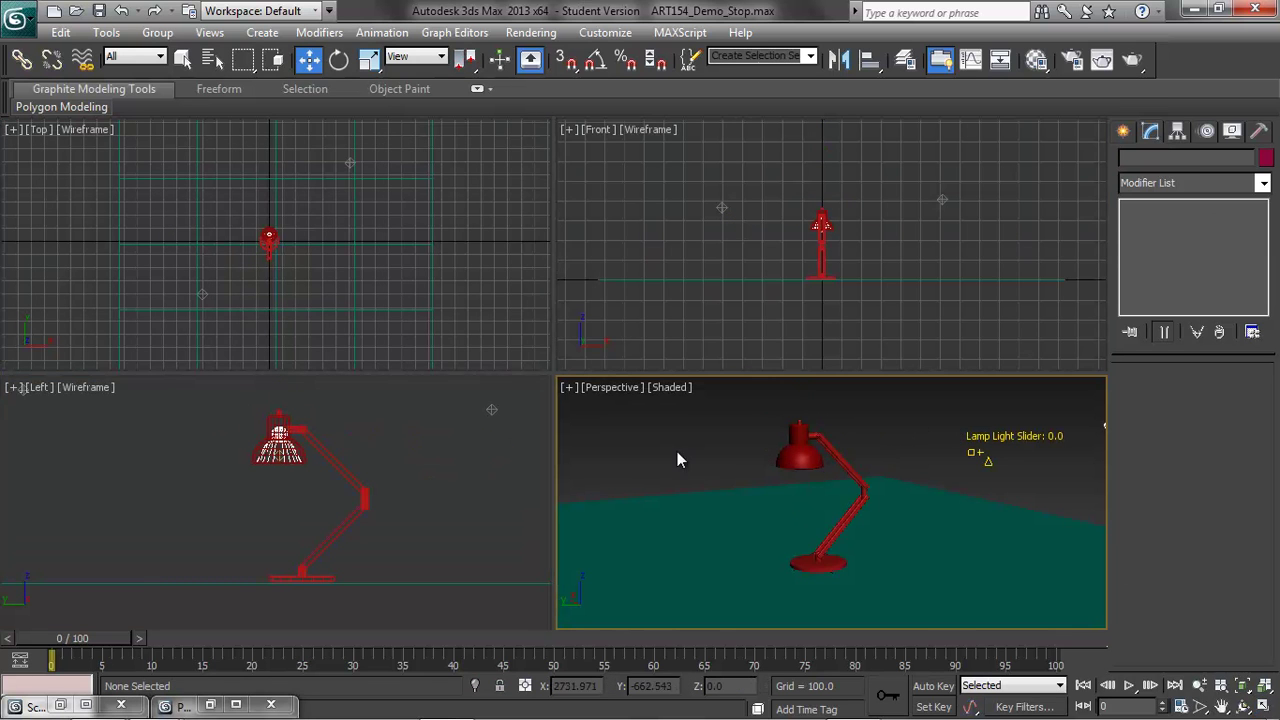
click(500, 59)
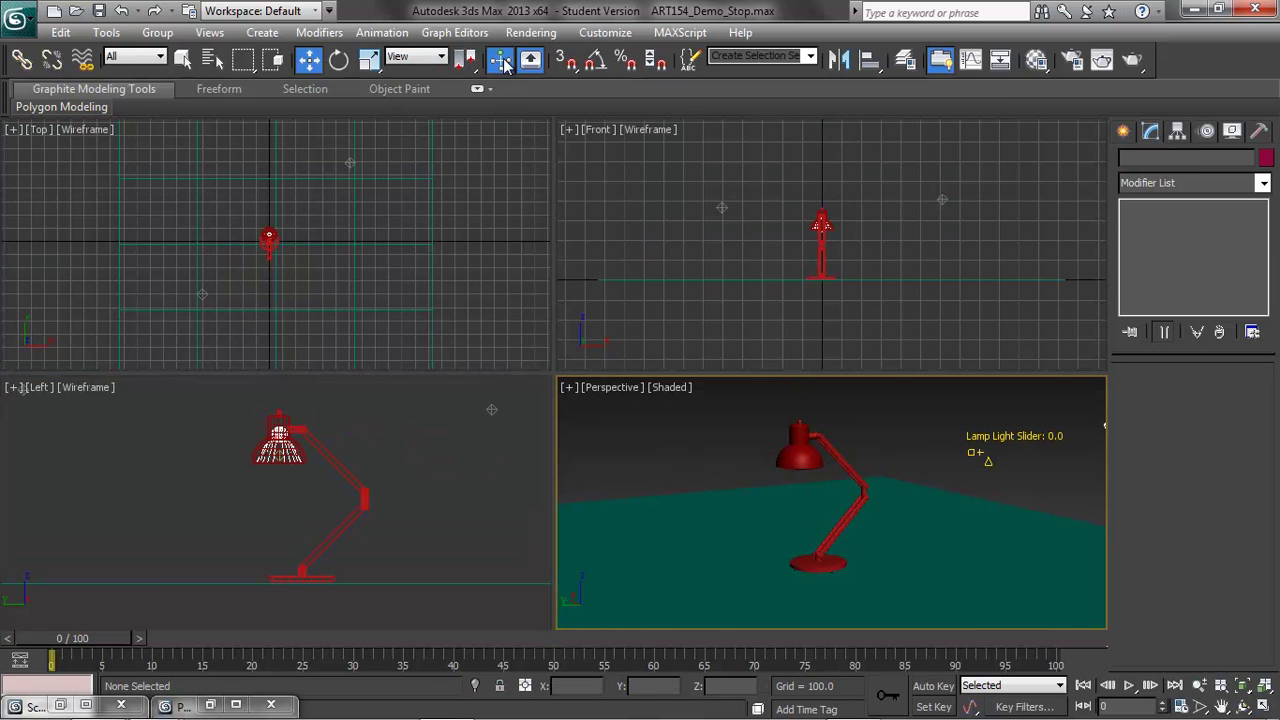
drag(991, 464, 951, 451)
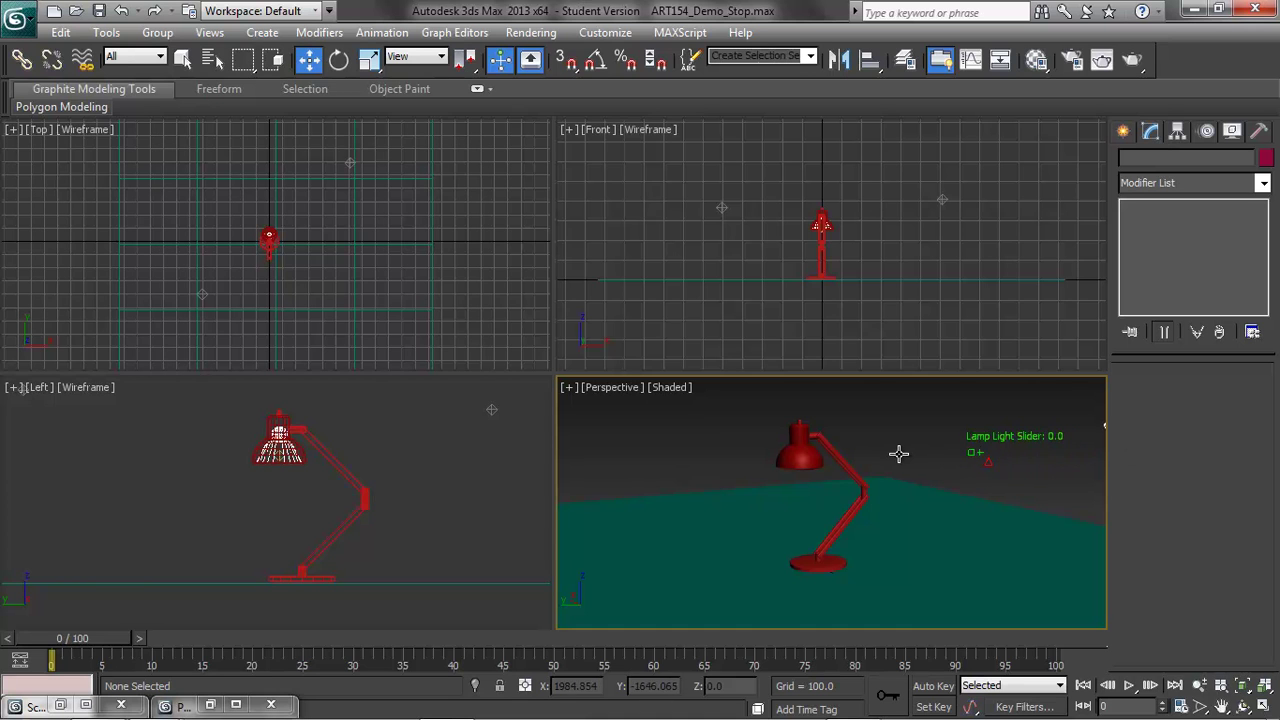
drag(1041, 459, 963, 469)
Look through the Perspective viewport's lighting options and switch its shading to Realistic.
click(665, 390)
mouse_move(772, 360)
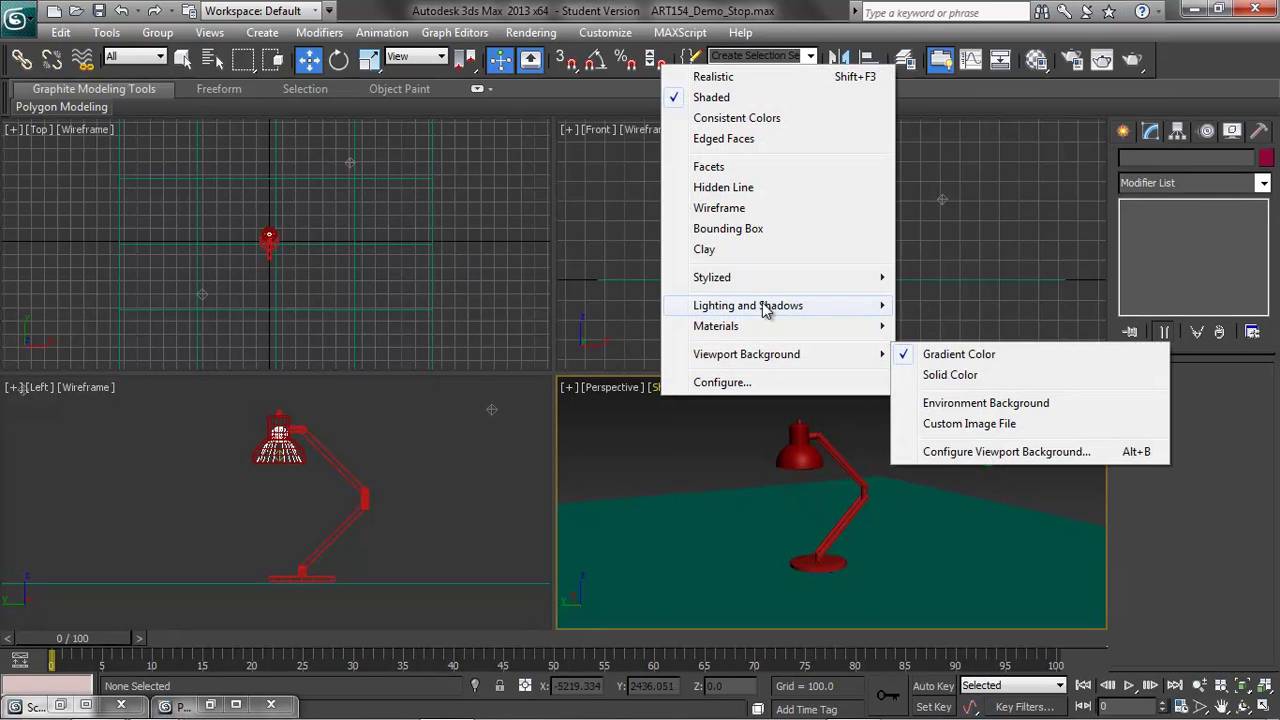
mouse_move(765, 310)
mouse_move(980, 359)
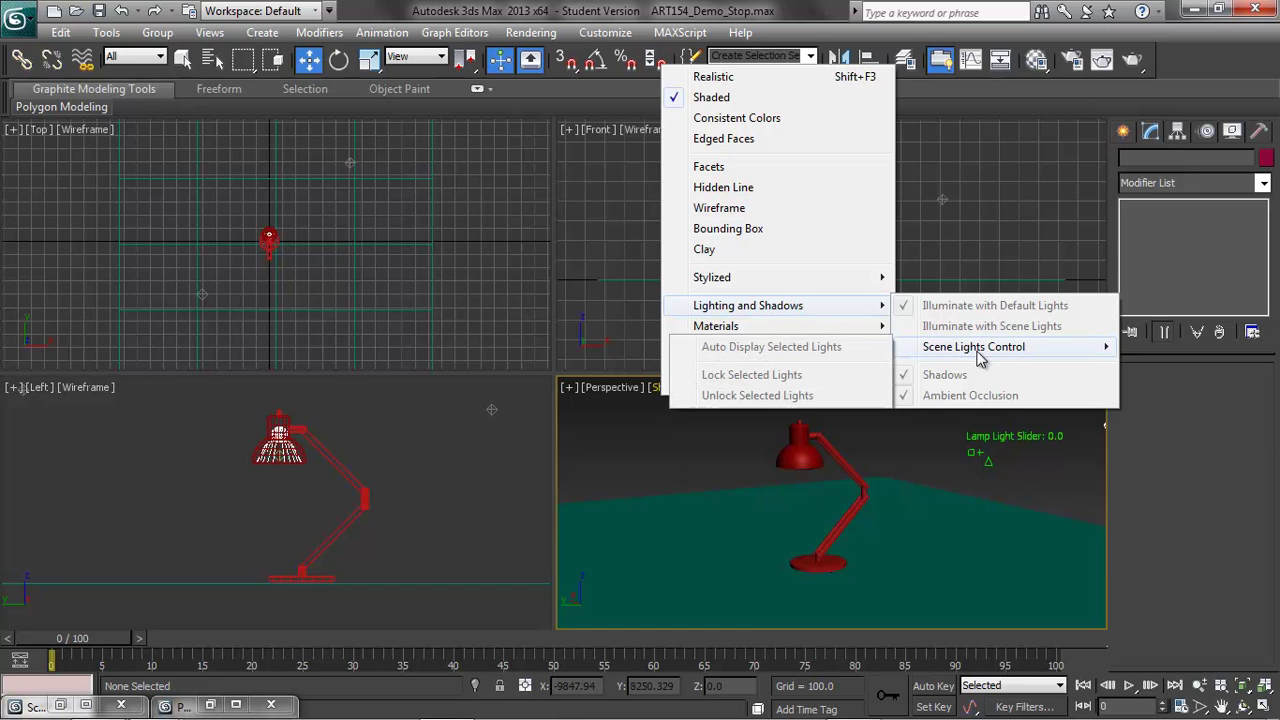
click(722, 78)
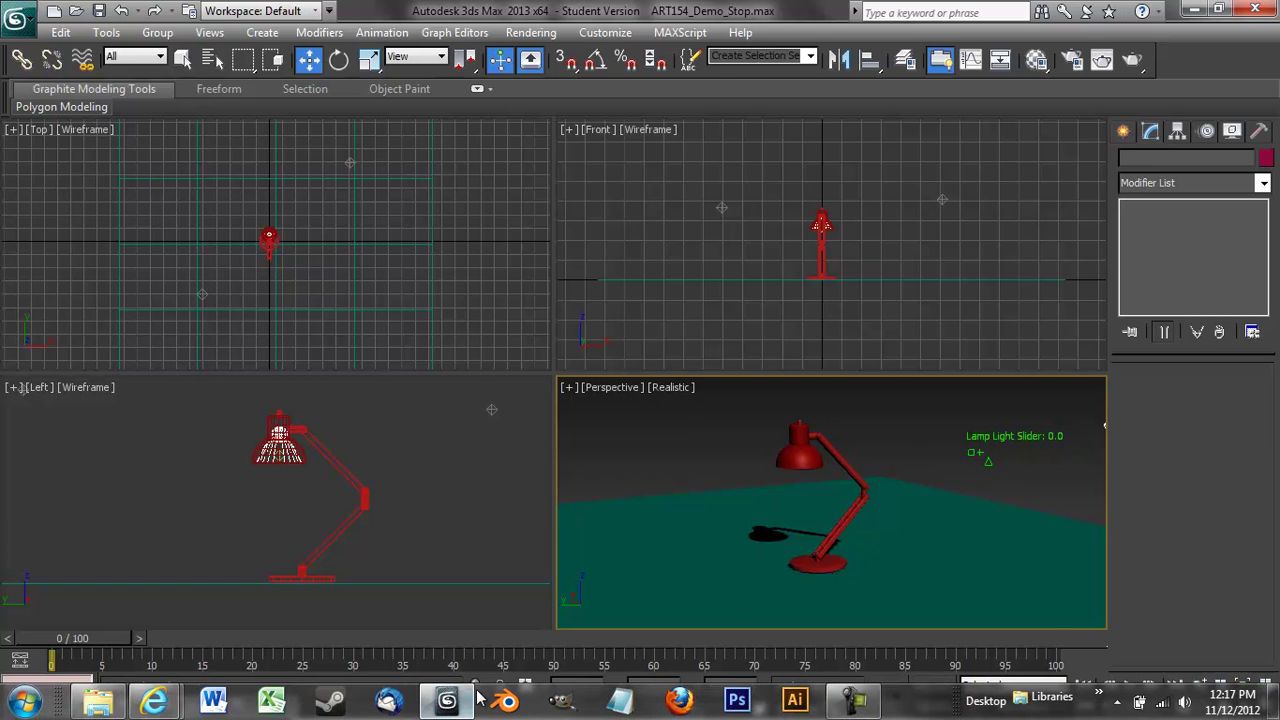
click(852, 706)
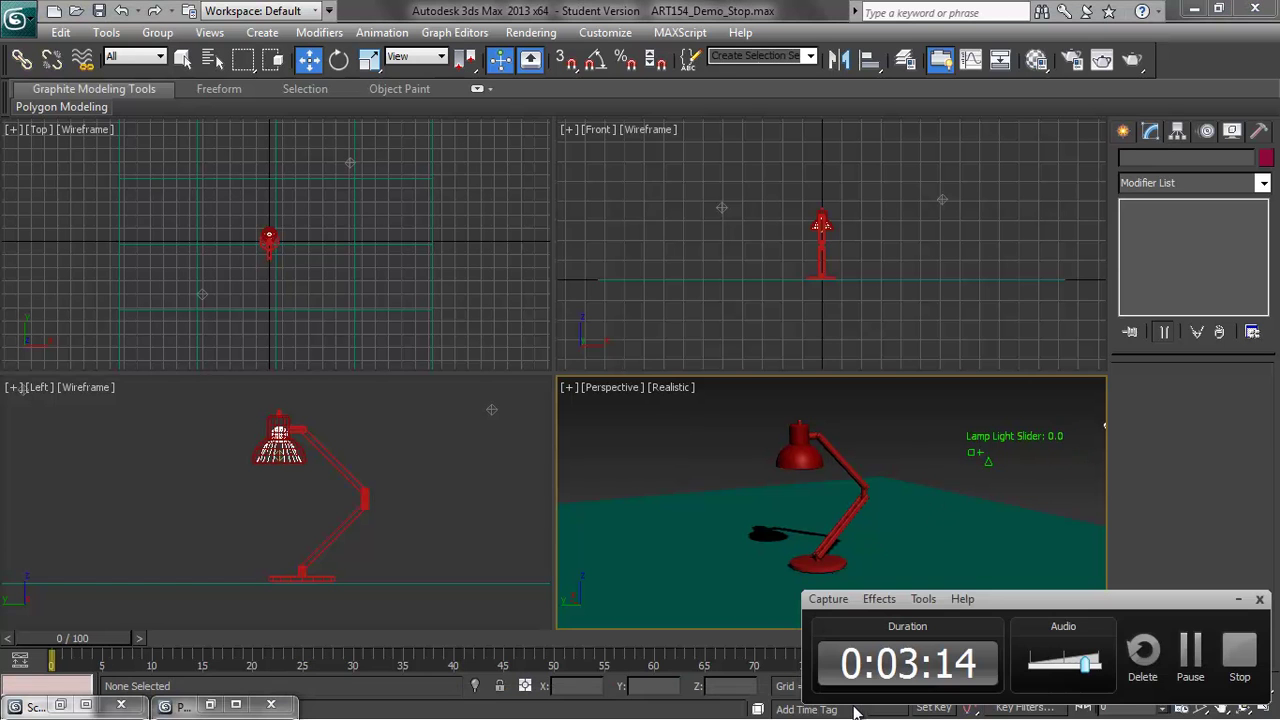
click(1190, 652)
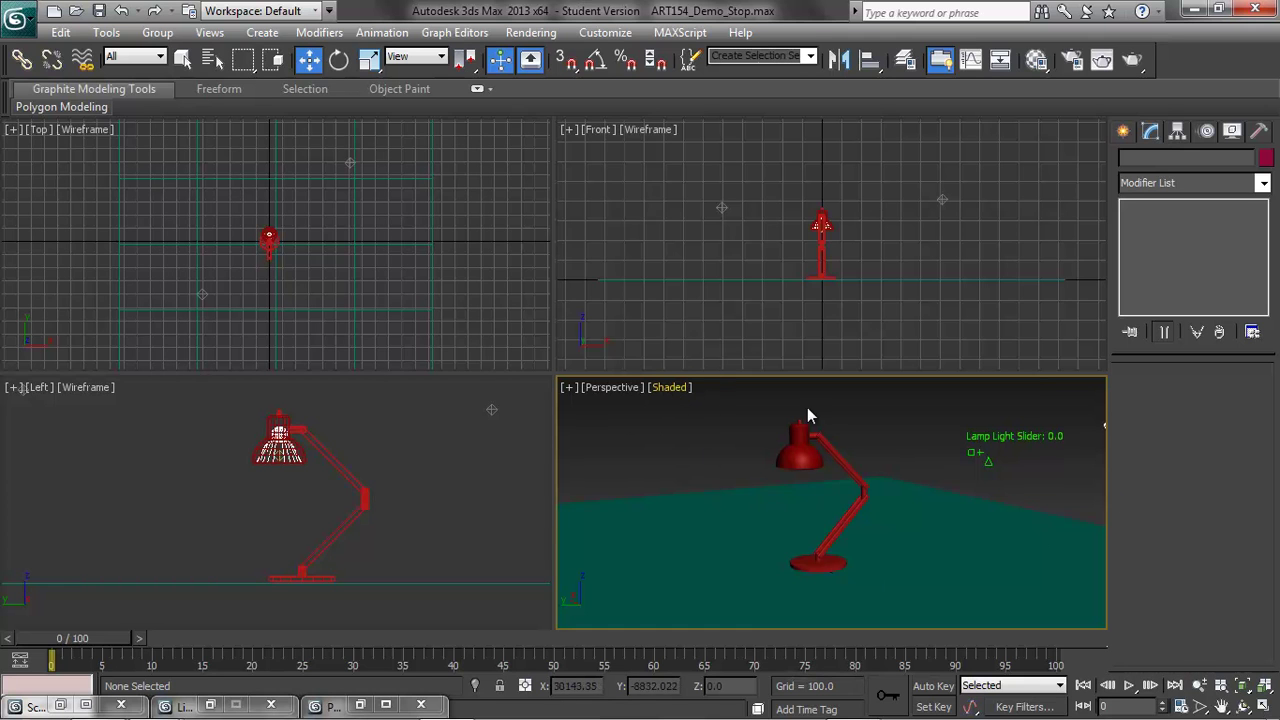
Set the Perspective viewport to Realistic shading and illuminate it with scene lights.
mouse_move(993, 461)
mouse_down()
mouse_move(1060, 460)
mouse_move(965, 467)
mouse_up()
click(672, 387)
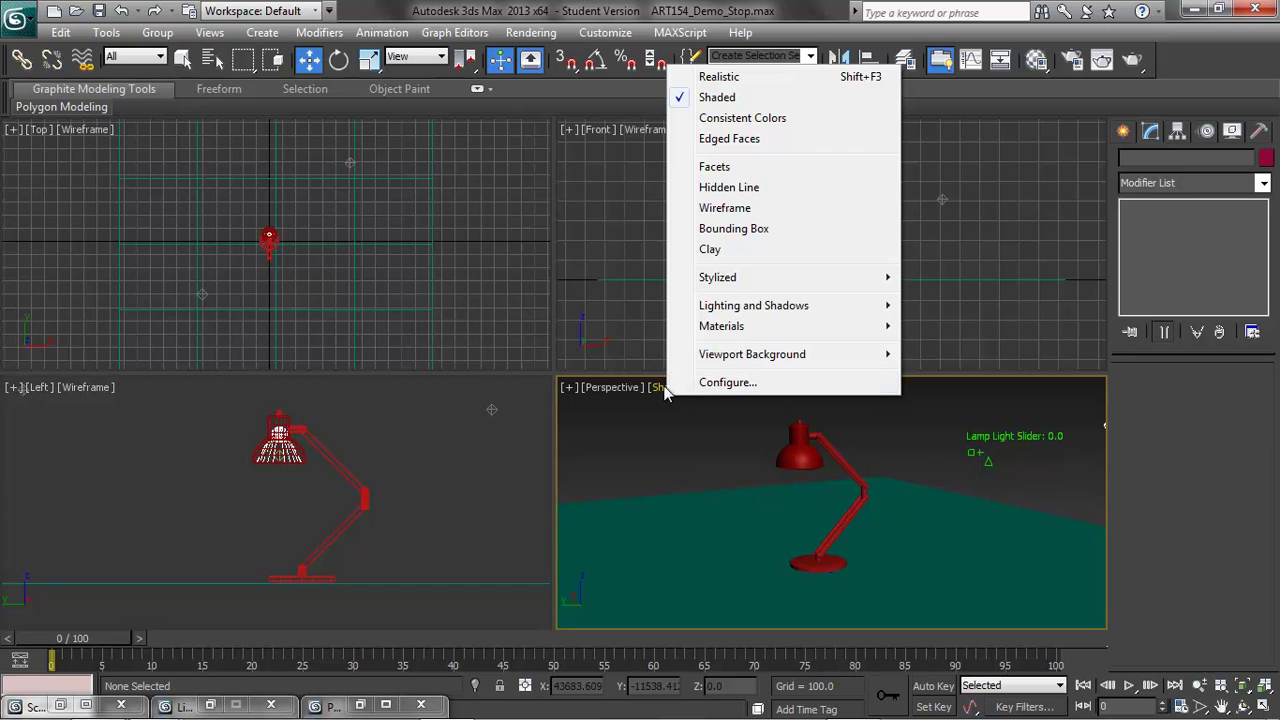
click(720, 77)
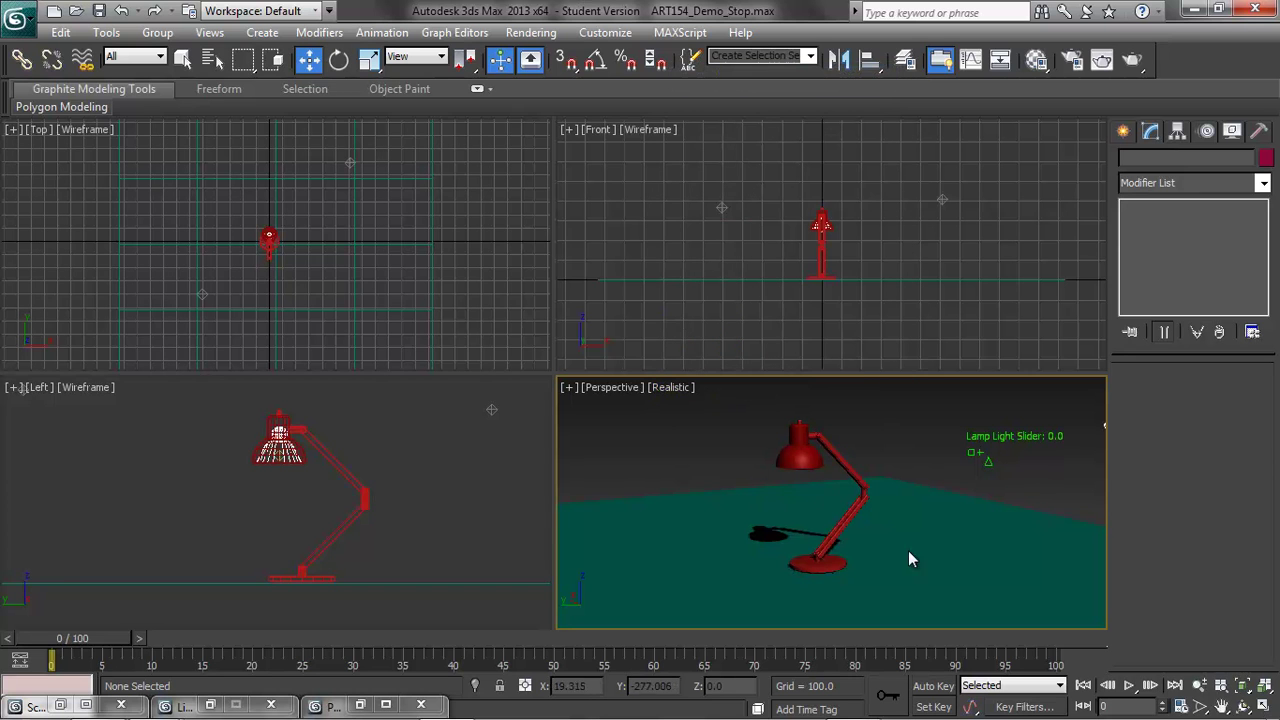
click(671, 387)
mouse_move(757, 311)
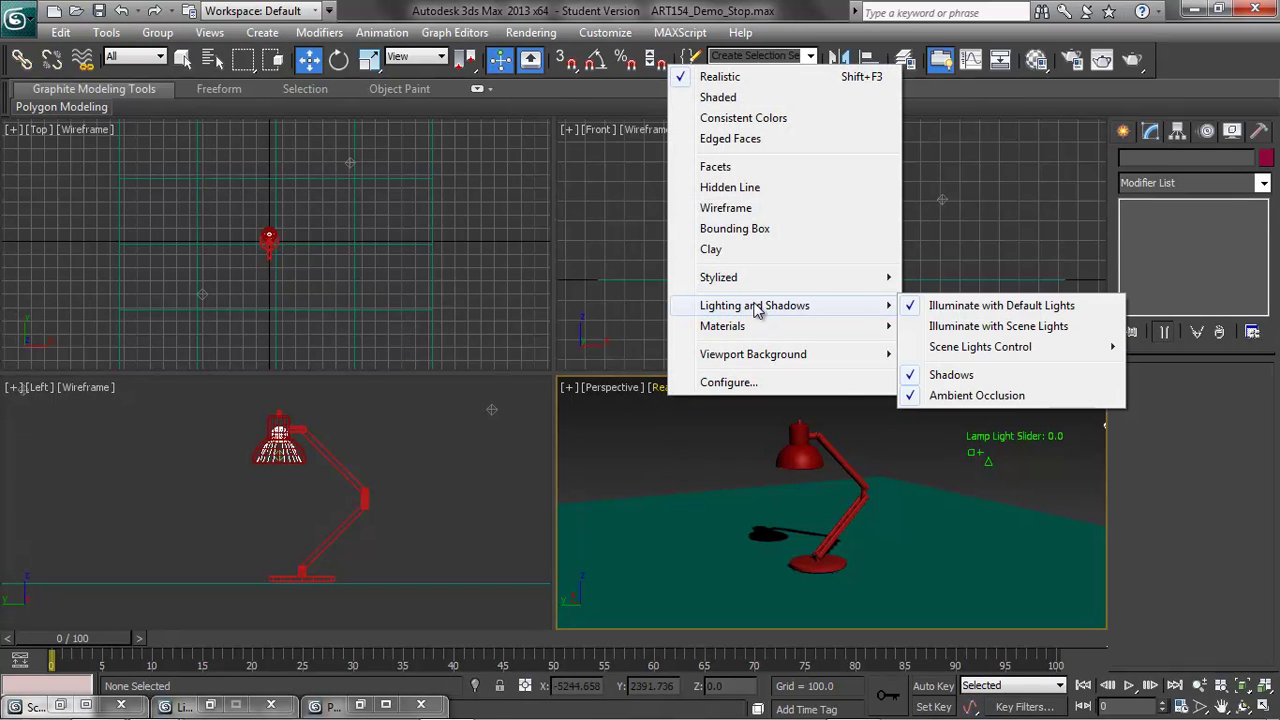
click(1043, 328)
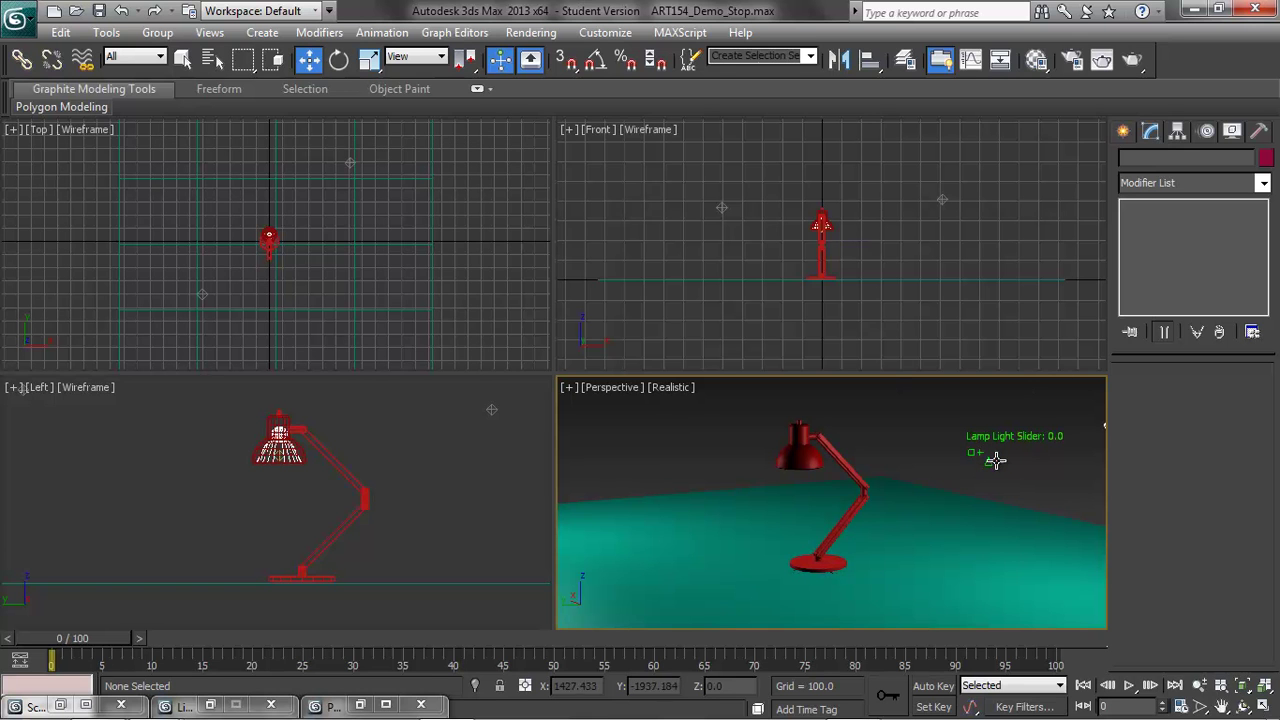
Try the Lamp Light Slider's handle under scene lighting, leave manipulate mode, and close the minimized Parameter Wiring window and the one beside it.
mouse_move(990, 465)
mouse_down()
mouse_move(1010, 462)
mouse_move(952, 464)
mouse_move(1066, 468)
mouse_move(976, 472)
mouse_up()
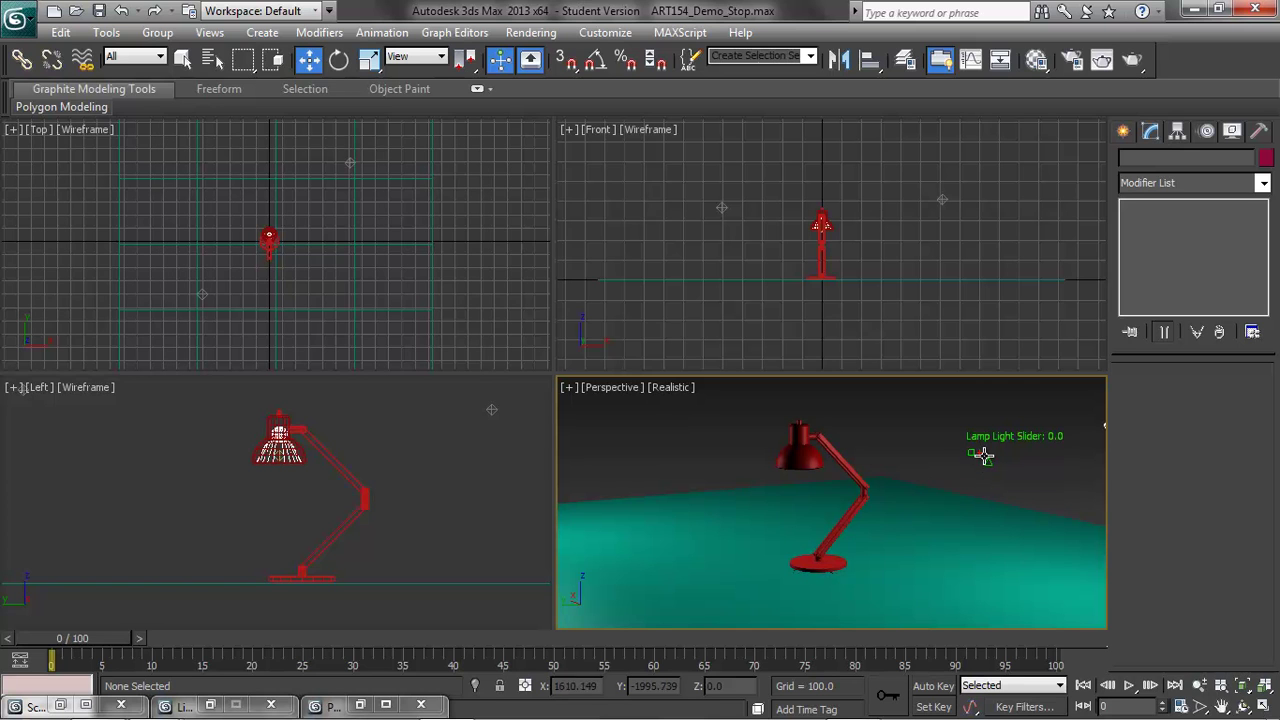
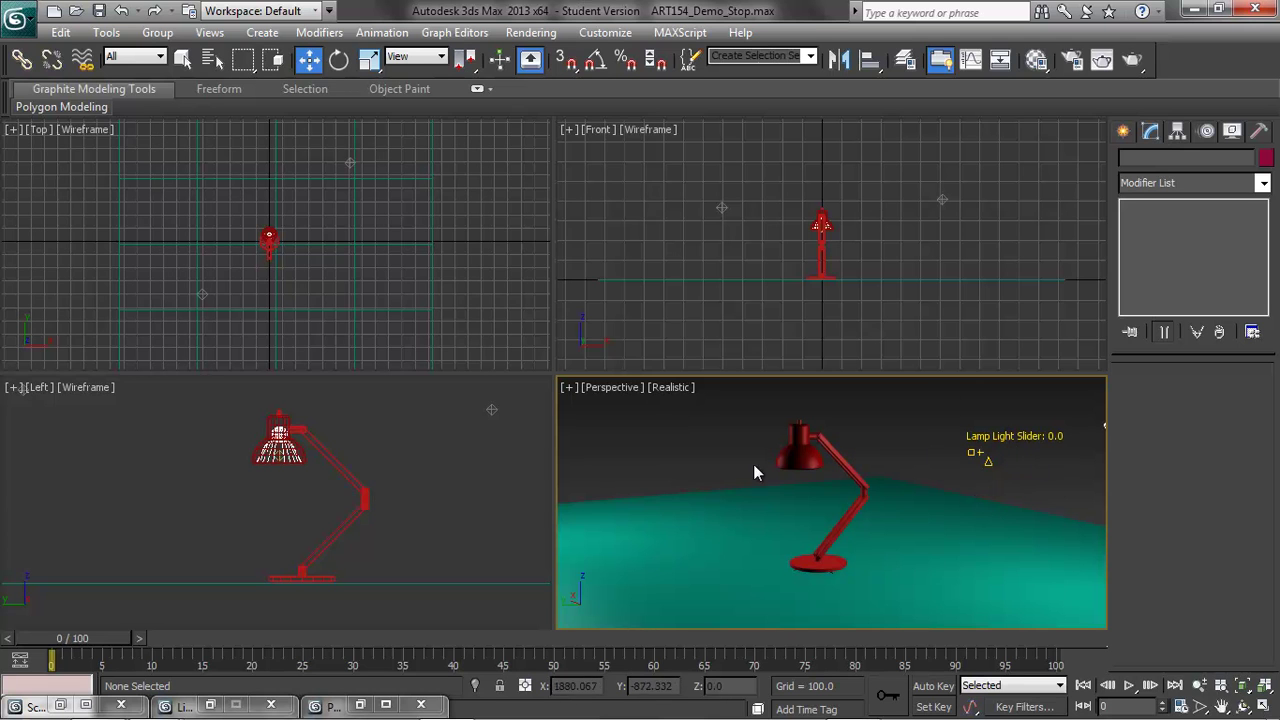
click(421, 705)
click(270, 705)
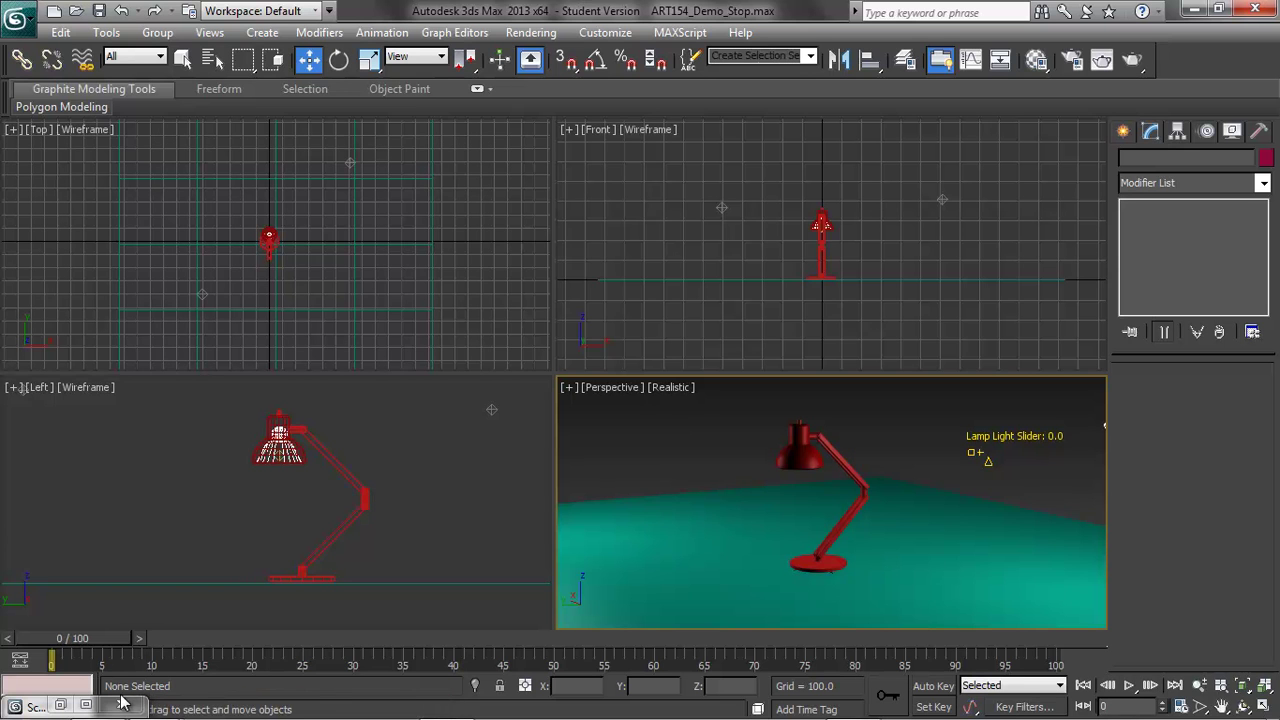
Close the minimized window, select base_bottom, and collapse its Selection, Soft Selection and Edit Geometry rollouts.
click(121, 706)
click(320, 575)
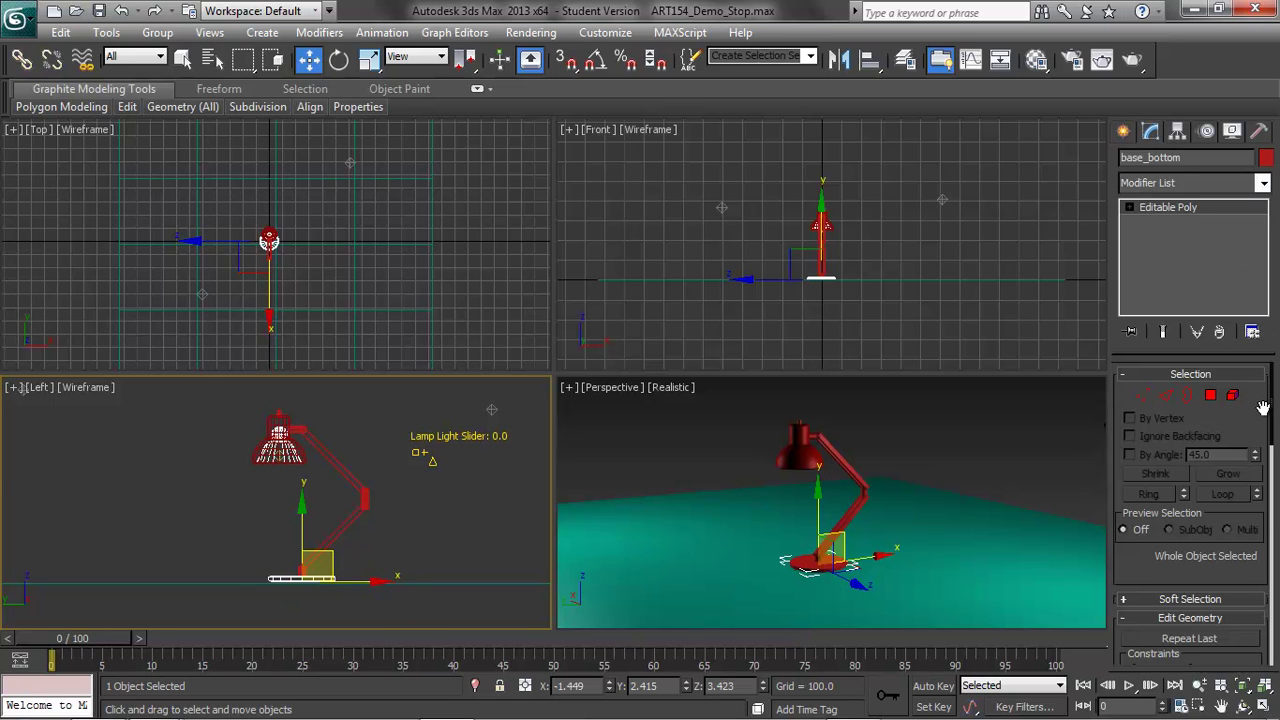
click(1124, 378)
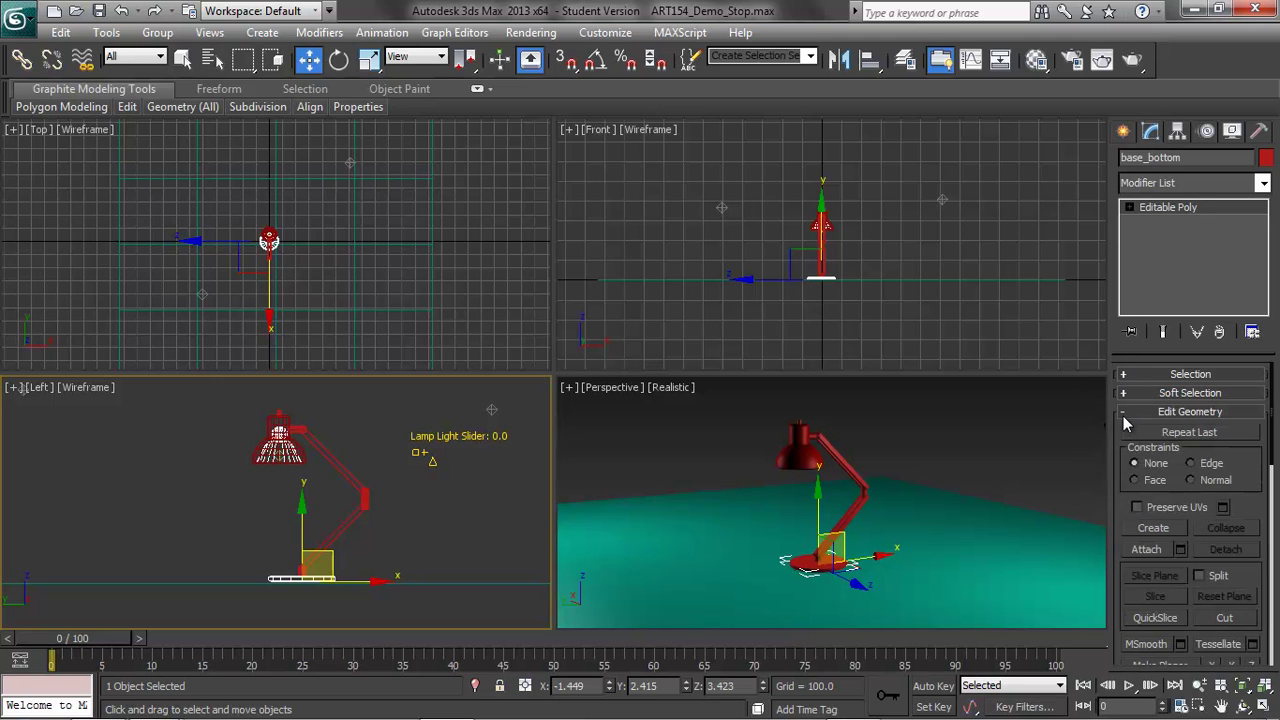
click(1125, 414)
click(1126, 432)
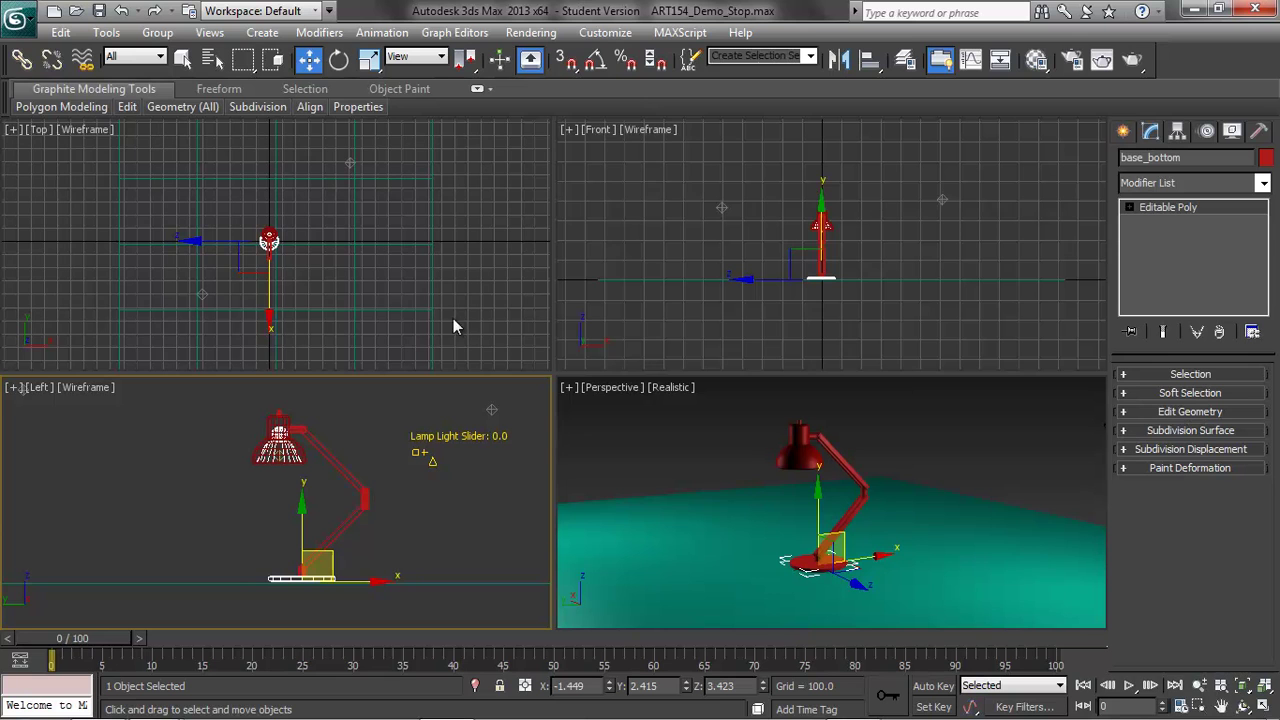
Add a float spinner custom attribute named Swivel to base_bottom with the Parameter Editor.
click(384, 33)
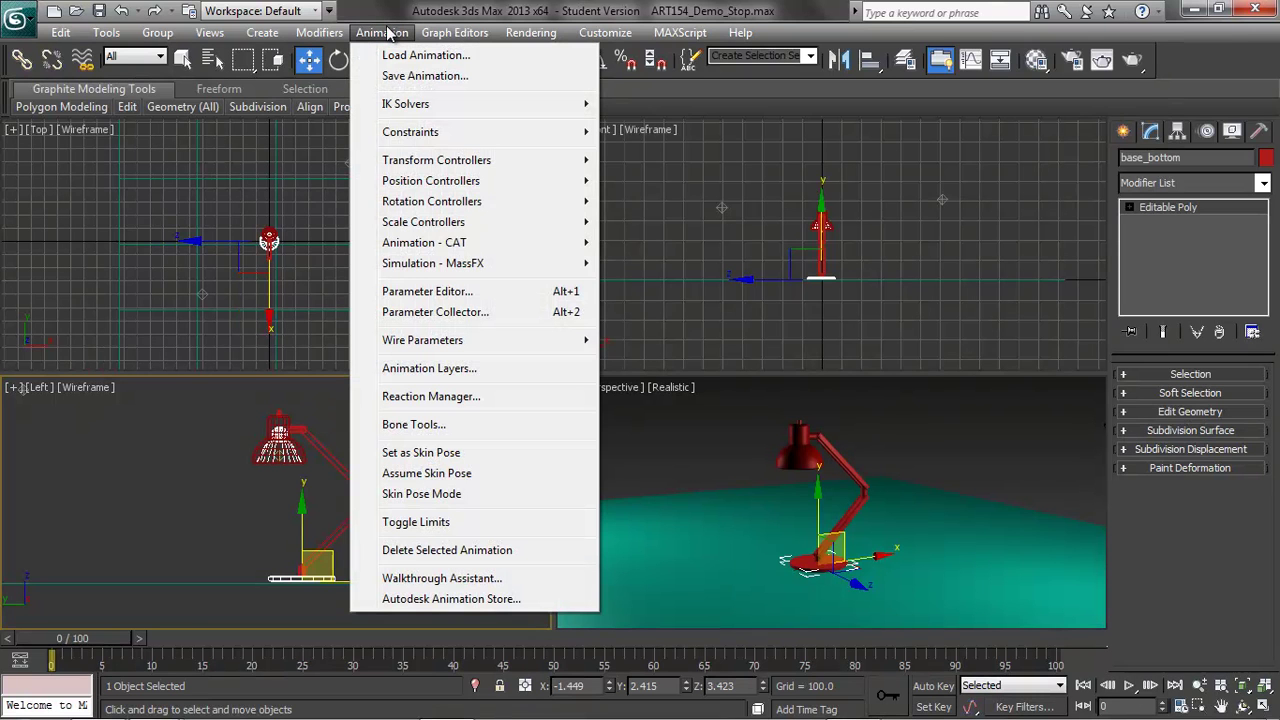
click(449, 297)
drag(412, 182, 608, 92)
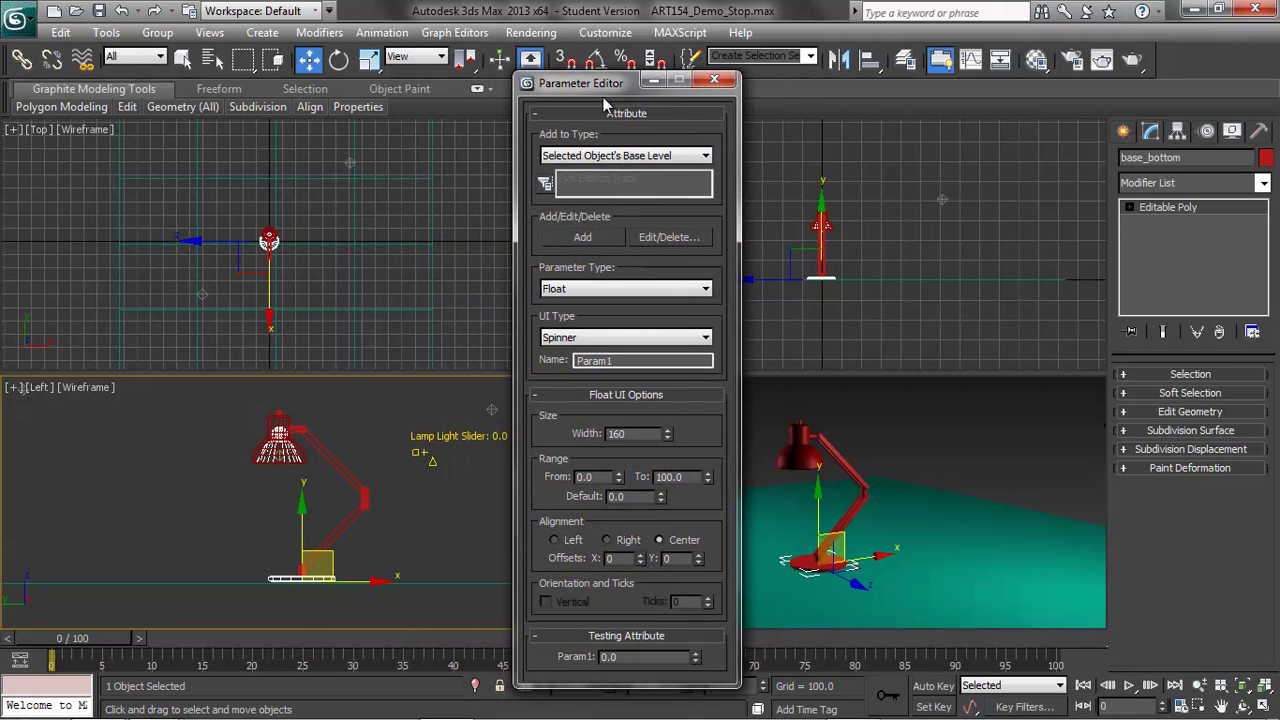
double_click(626, 361)
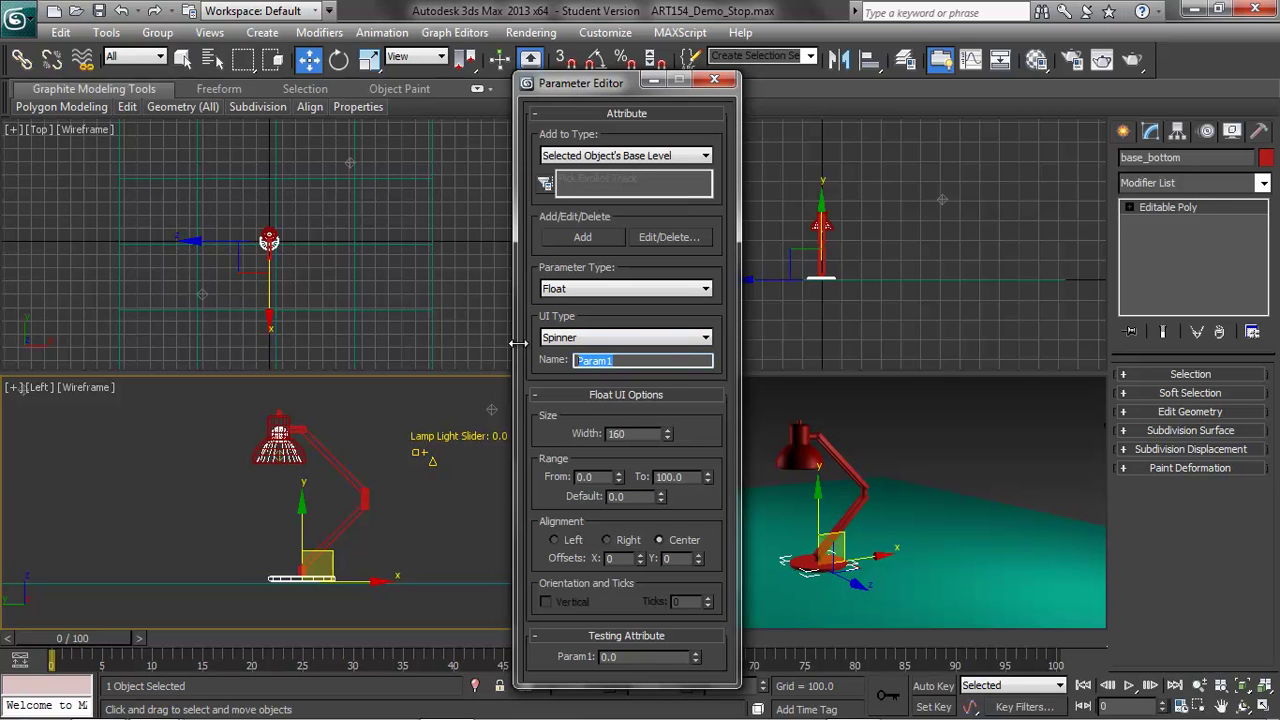
text(Swivel)
click(596, 236)
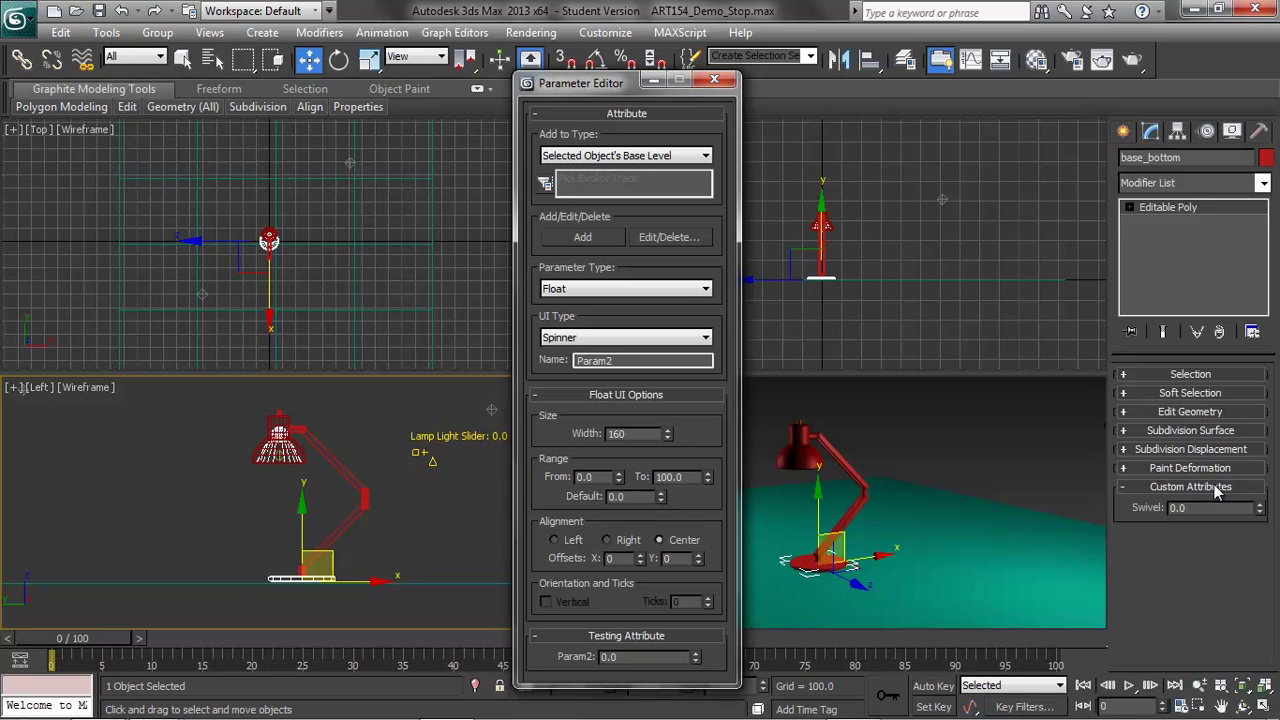
Add two more float spinner attributes to base_bottom, named Lower_Arm and Elbow, and close the Parameter Editor.
drag(623, 363, 520, 390)
text(Lower_Arm)
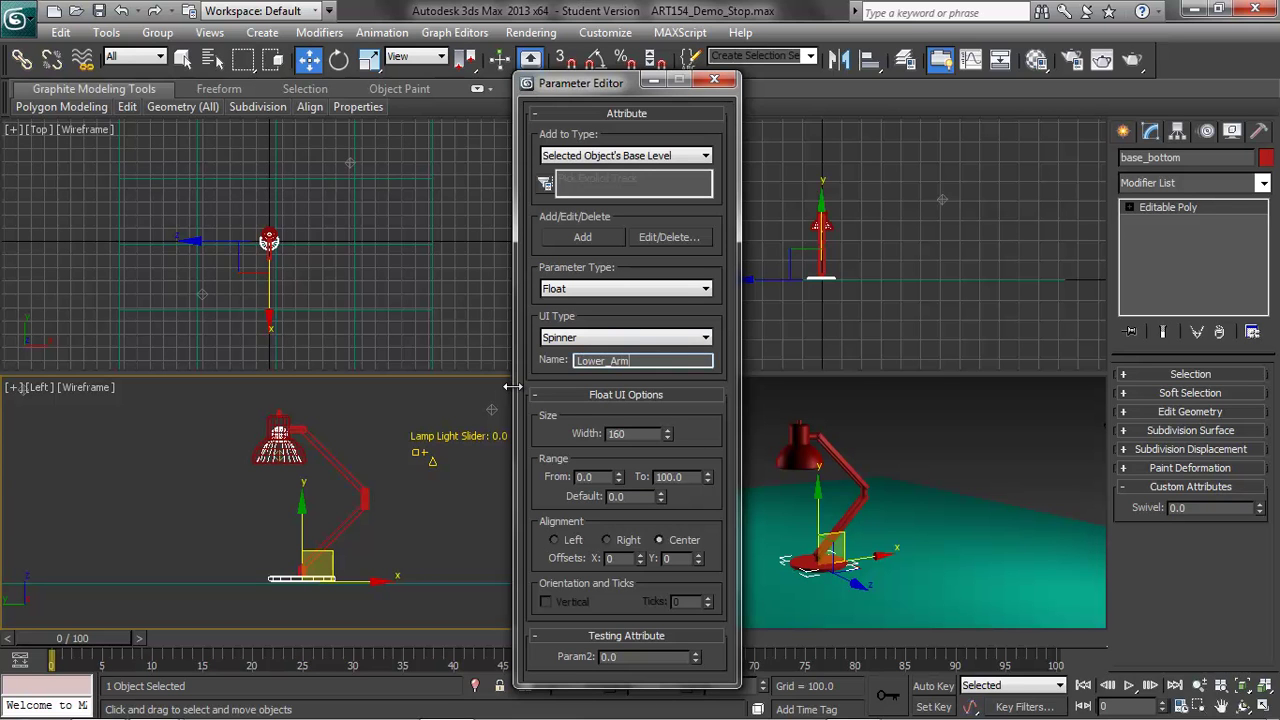
click(582, 238)
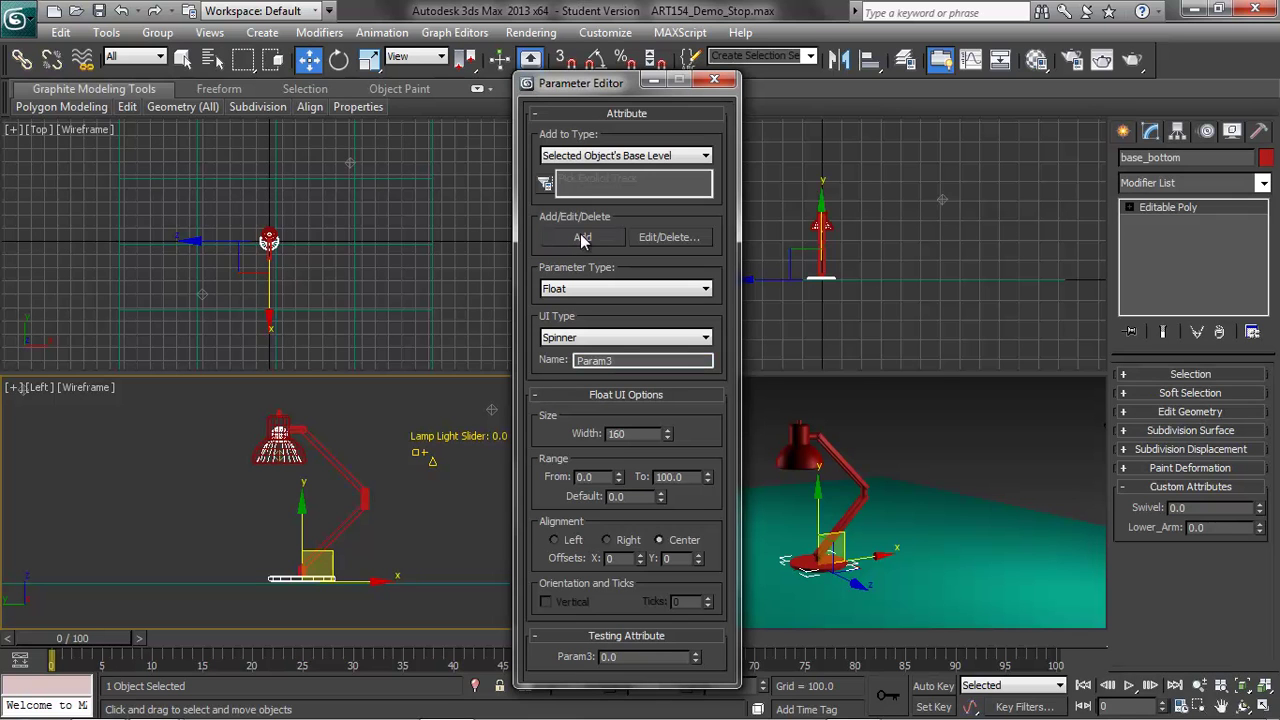
drag(616, 361, 549, 362)
text(Elbow)
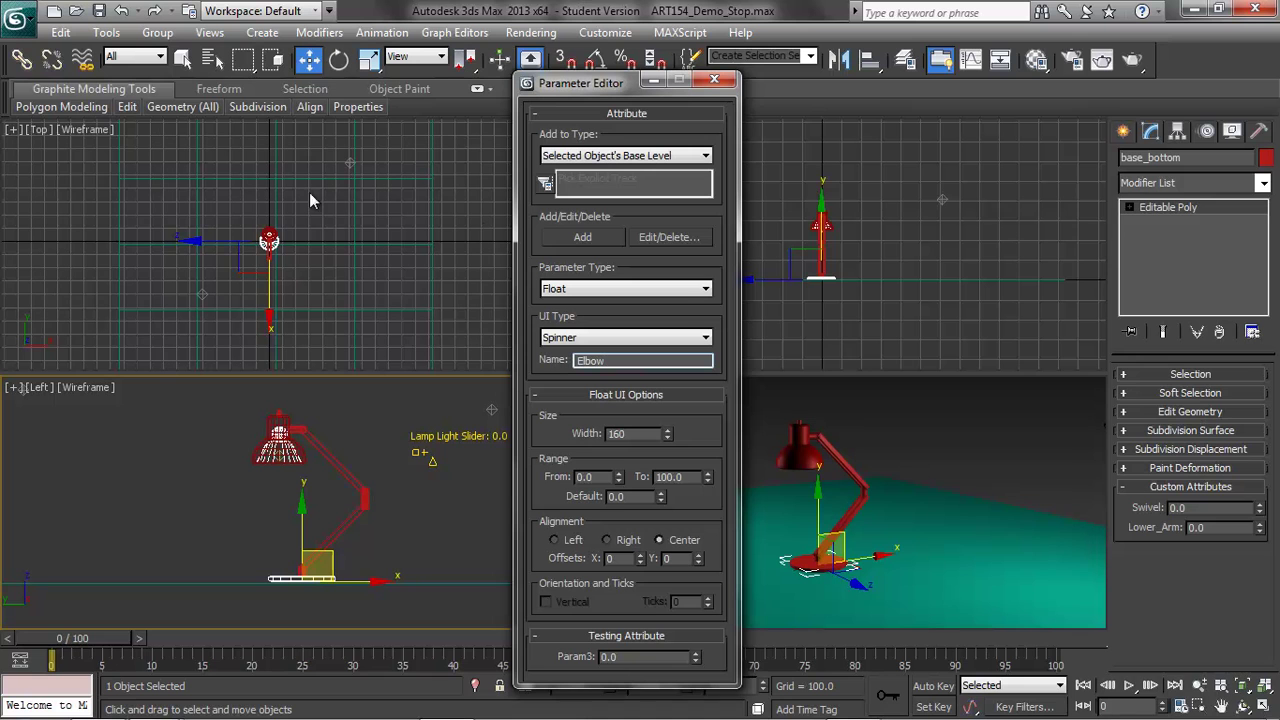
click(582, 237)
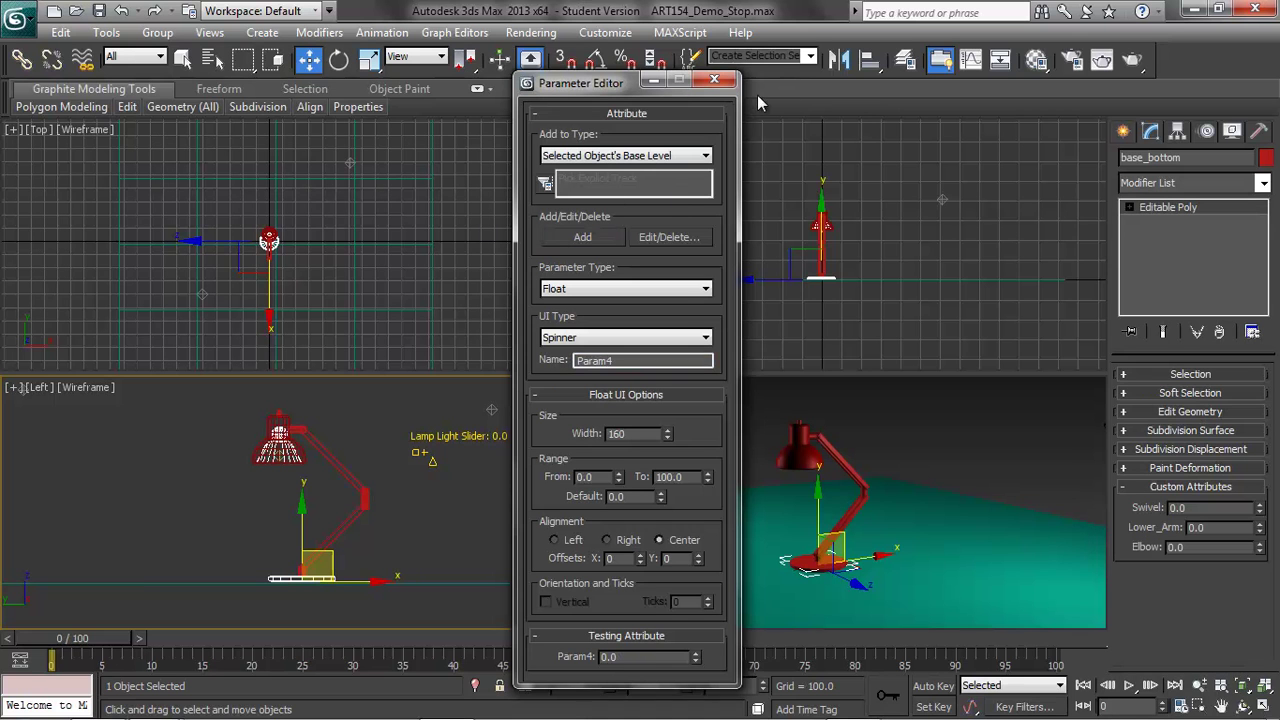
click(714, 79)
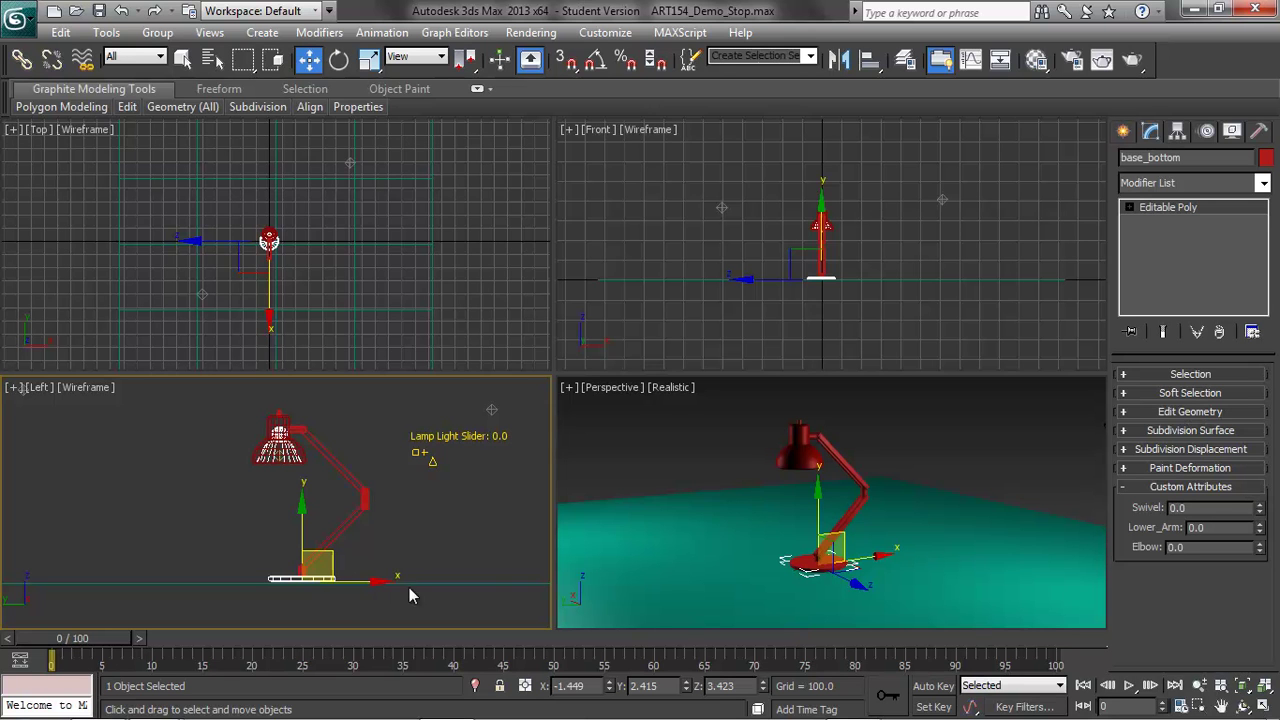
Open the Parameter Wire Dialog and choose base_bottom's Swivel custom attribute as the source parameter.
click(403, 38)
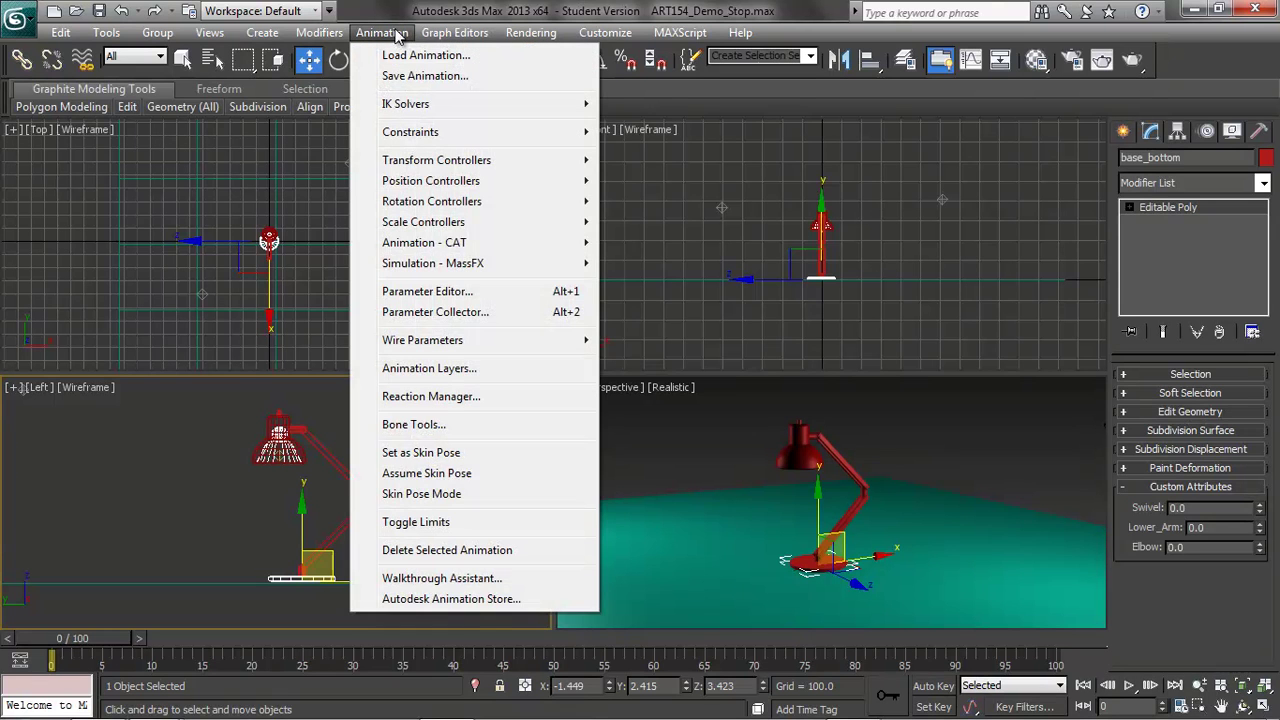
mouse_move(478, 343)
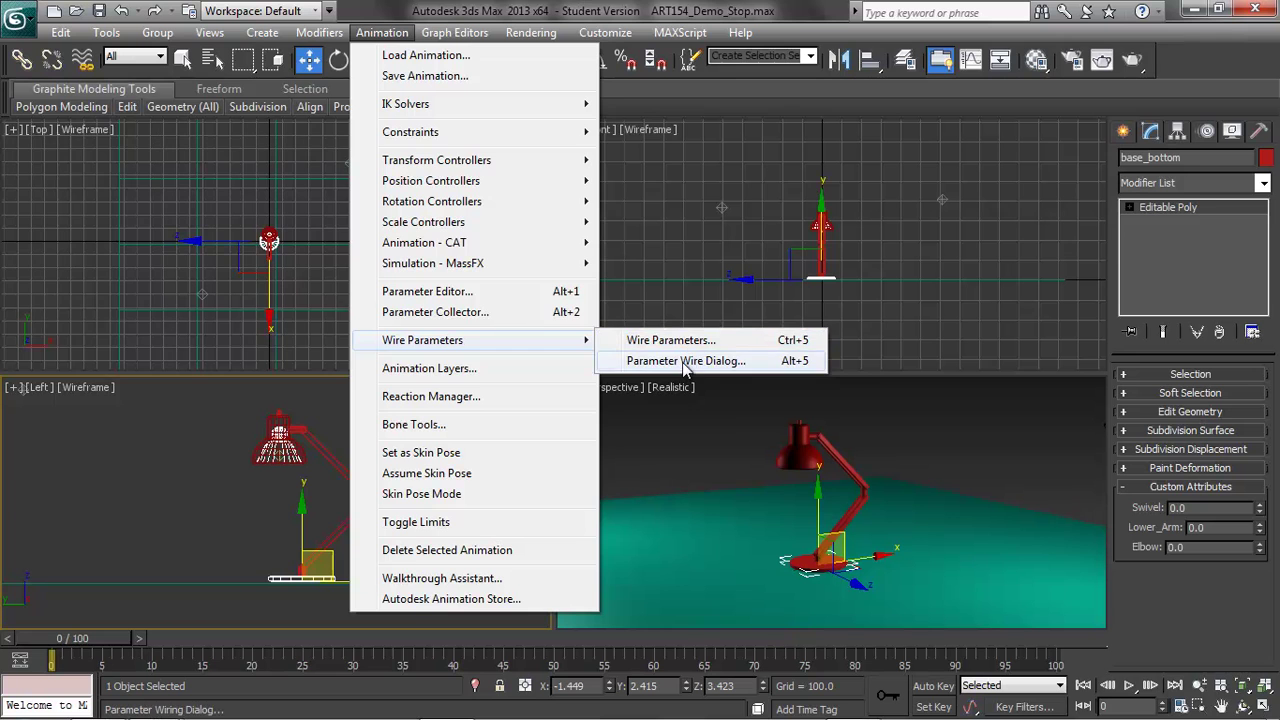
click(686, 363)
drag(346, 145, 641, 141)
click(268, 231)
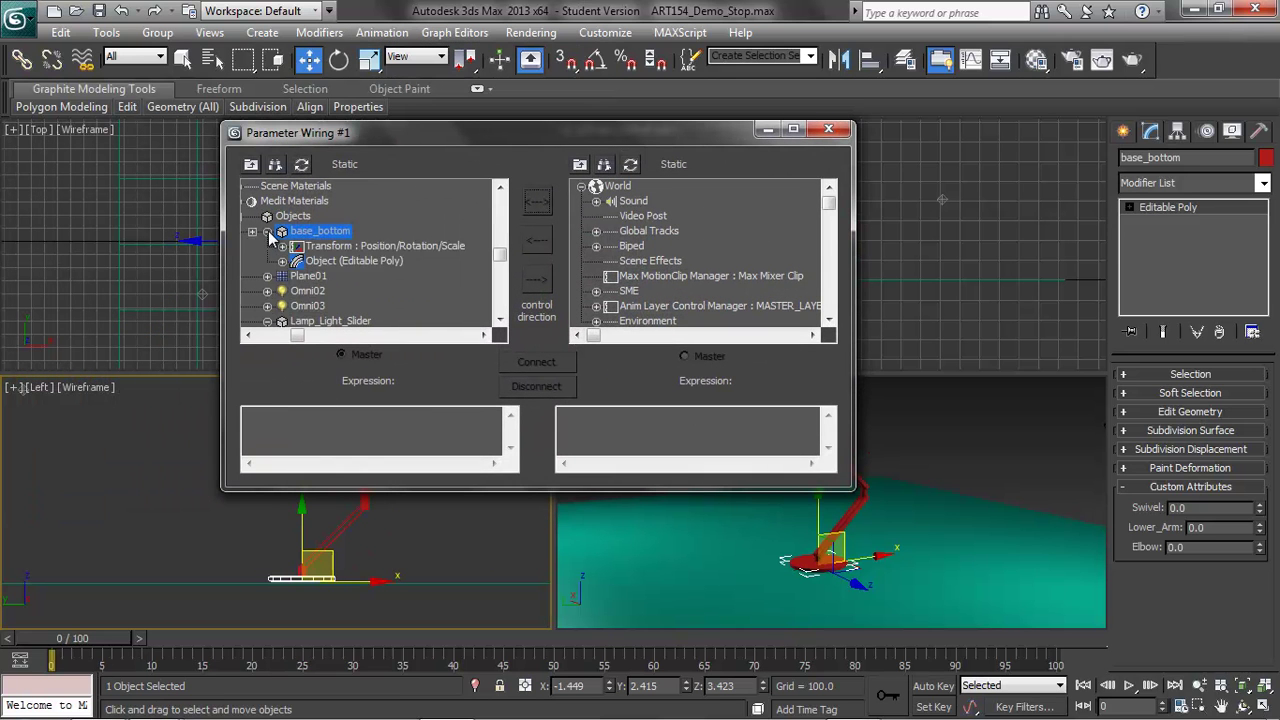
click(283, 261)
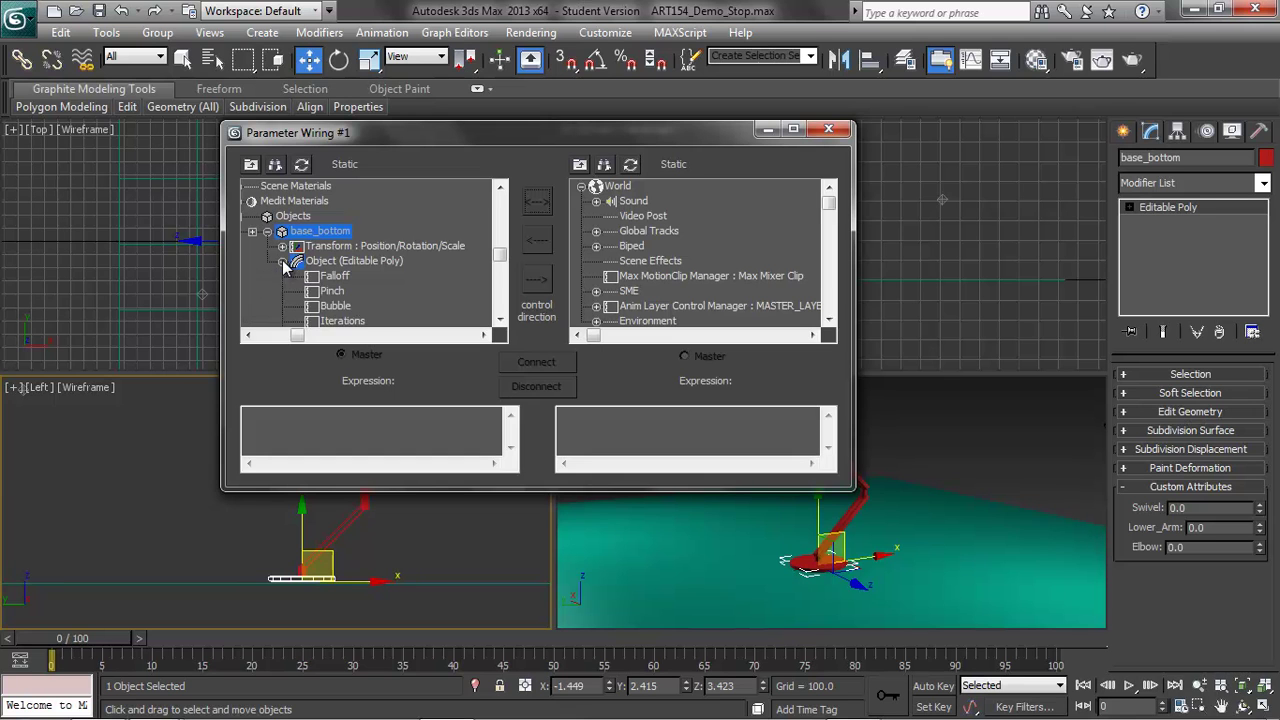
drag(500, 257, 500, 296)
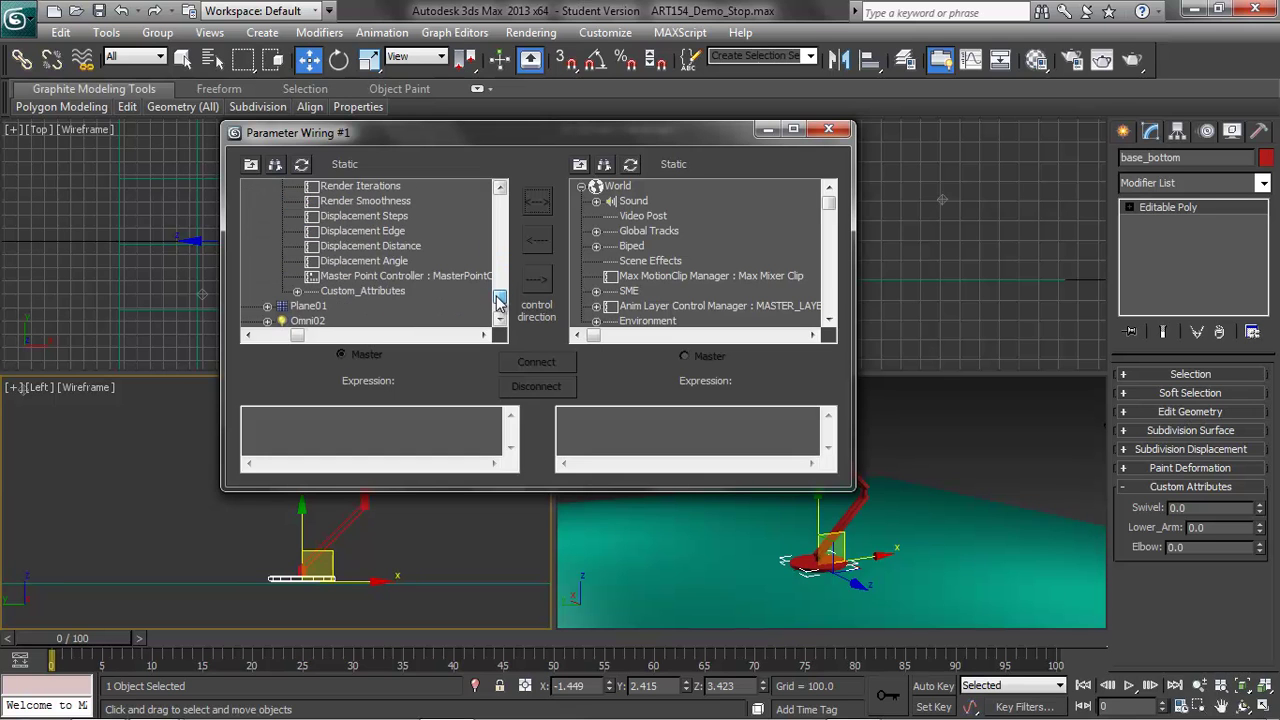
click(298, 292)
click(348, 306)
Wire Swivel one-way to control Lower_Swivel_Group's Z Rotation, and try the Swivel spinner.
drag(830, 206, 833, 244)
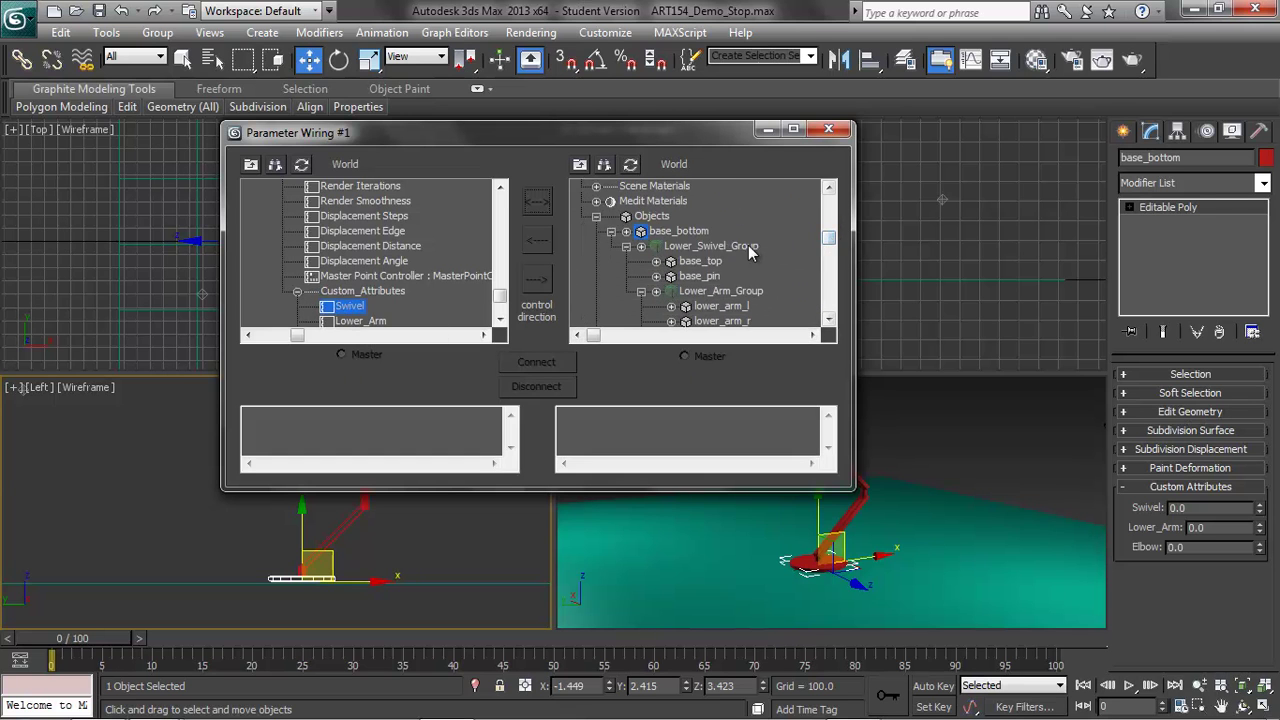
click(641, 246)
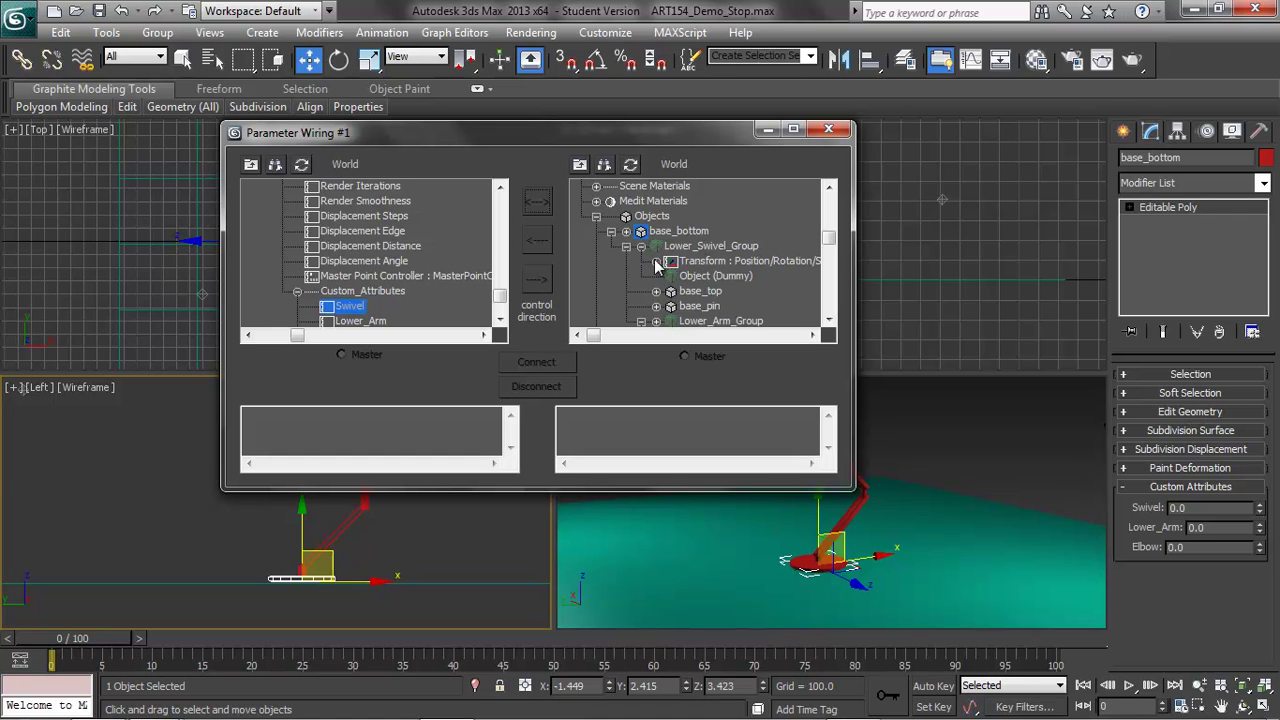
click(656, 262)
click(671, 291)
scroll(831, 245, down, 1)
click(731, 292)
click(540, 281)
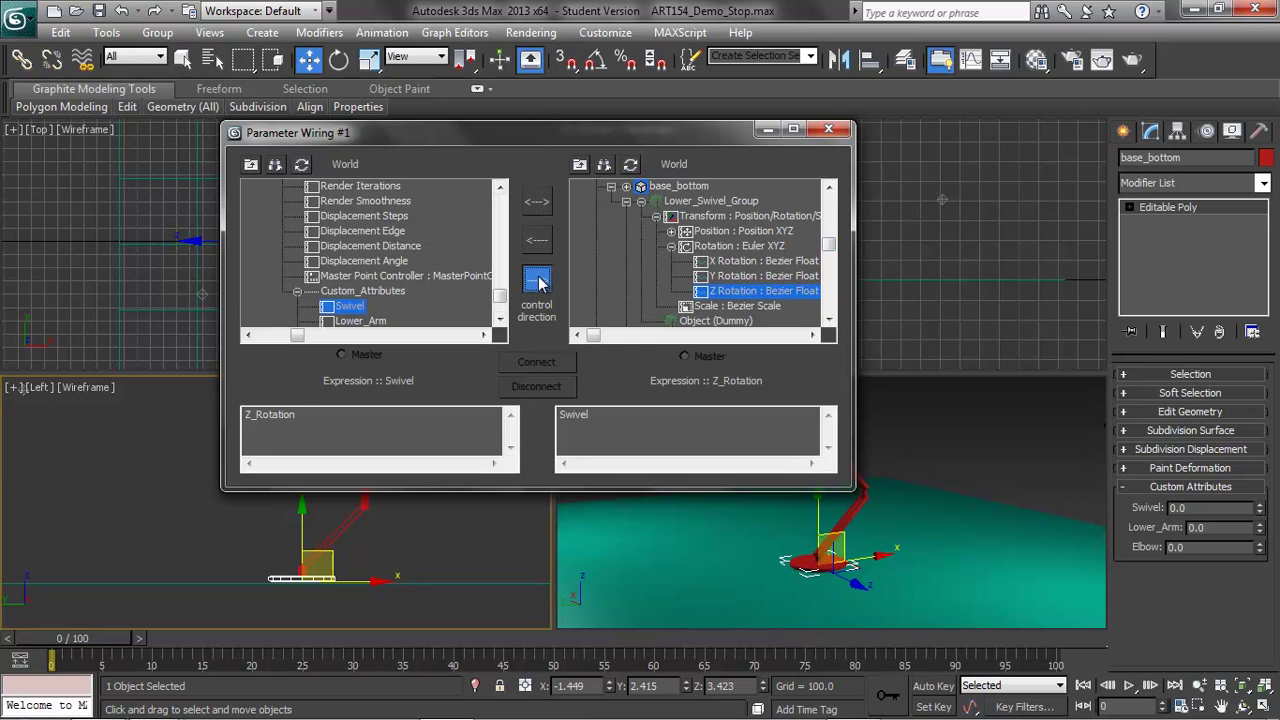
click(536, 361)
drag(700, 134, 457, 122)
drag(1259, 510, 1201, 527)
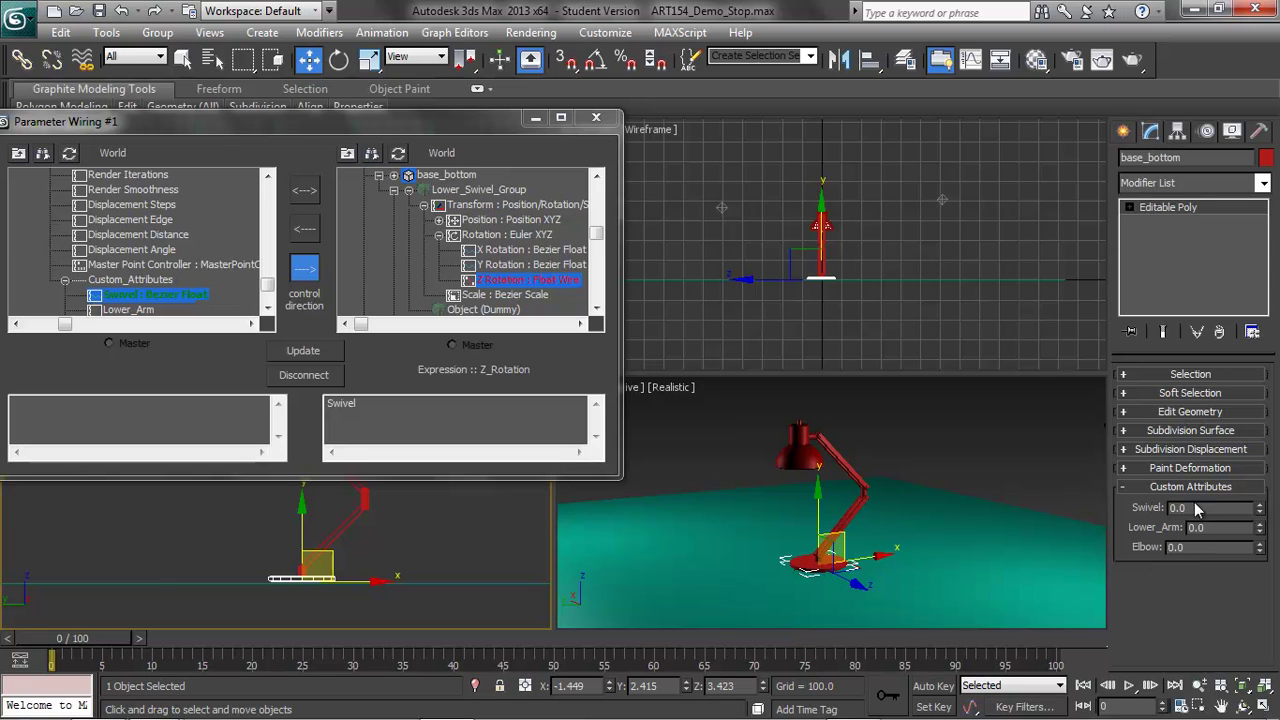
Set the Z_Rotation wiring expression to Swivel/360, update the connection, and test the Swivel spinner.
drag(459, 120, 664, 126)
click(584, 411)
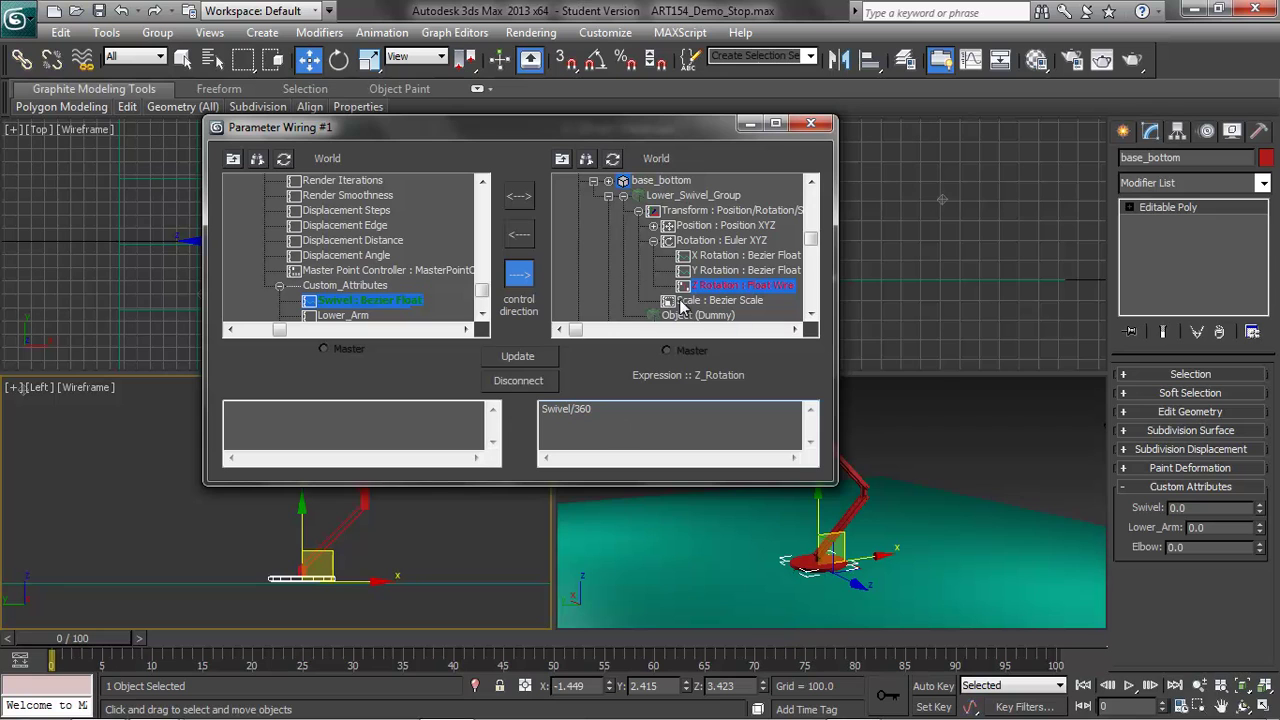
click(522, 358)
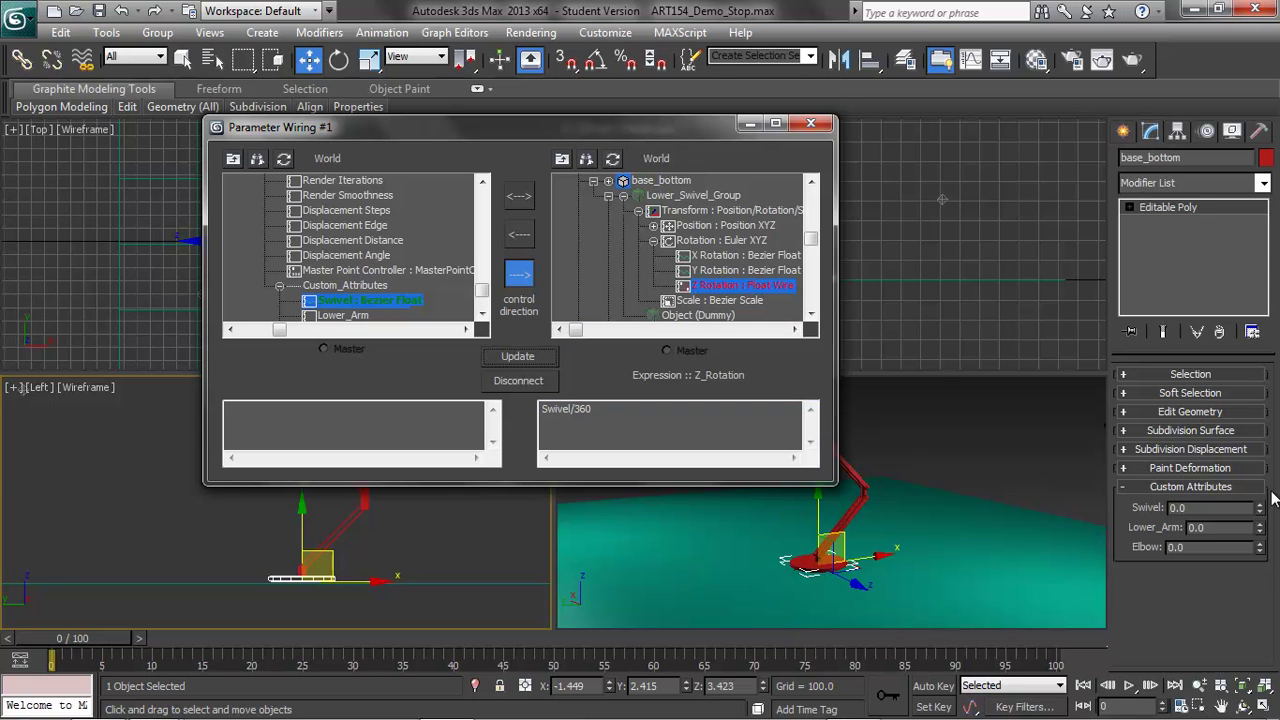
drag(1260, 509, 1277, 52)
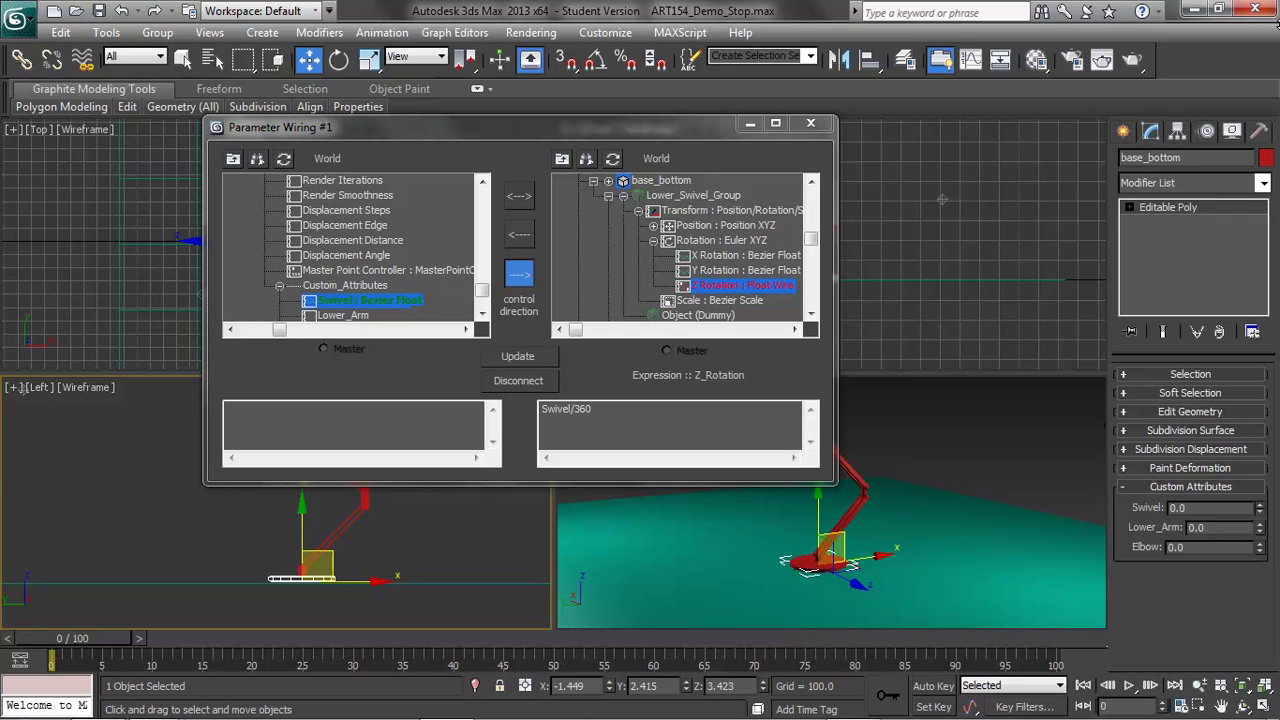
Change the Z_Rotation expression to Swivel/36, update the wire, test the Swivel spinner, and minimize the wiring window.
click(586, 410)
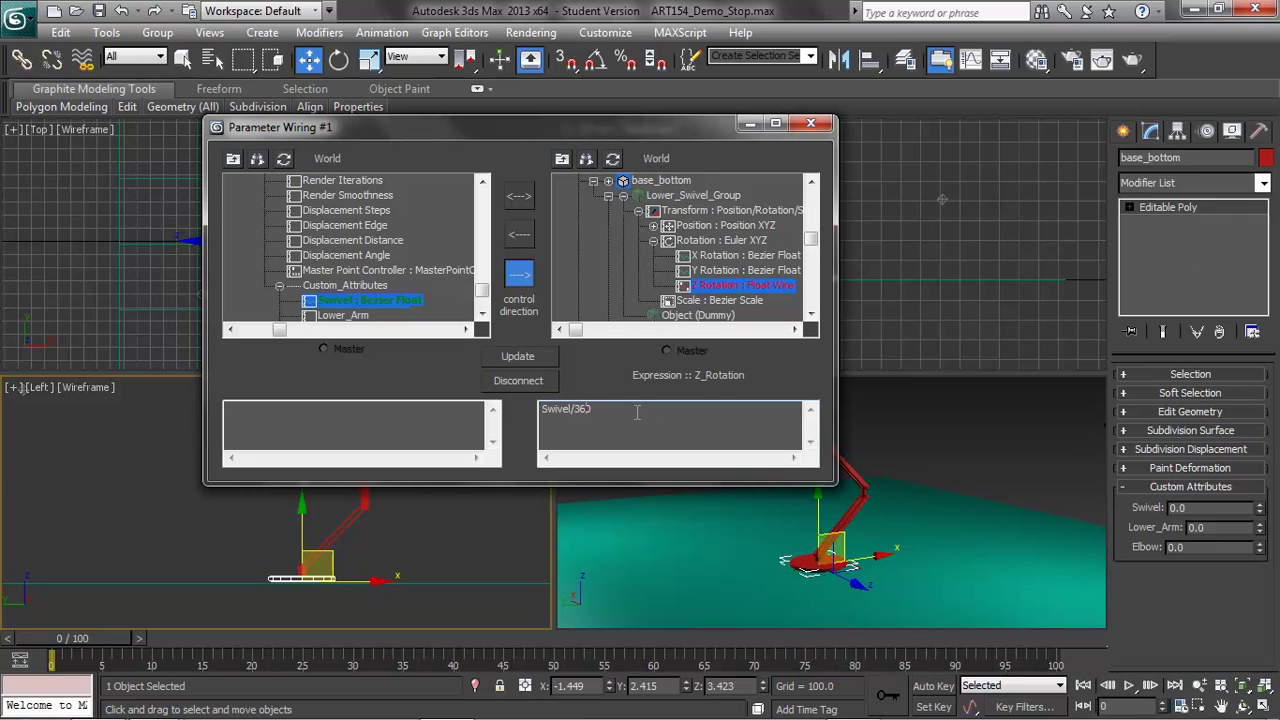
click(522, 358)
drag(1259, 508, 1277, 588)
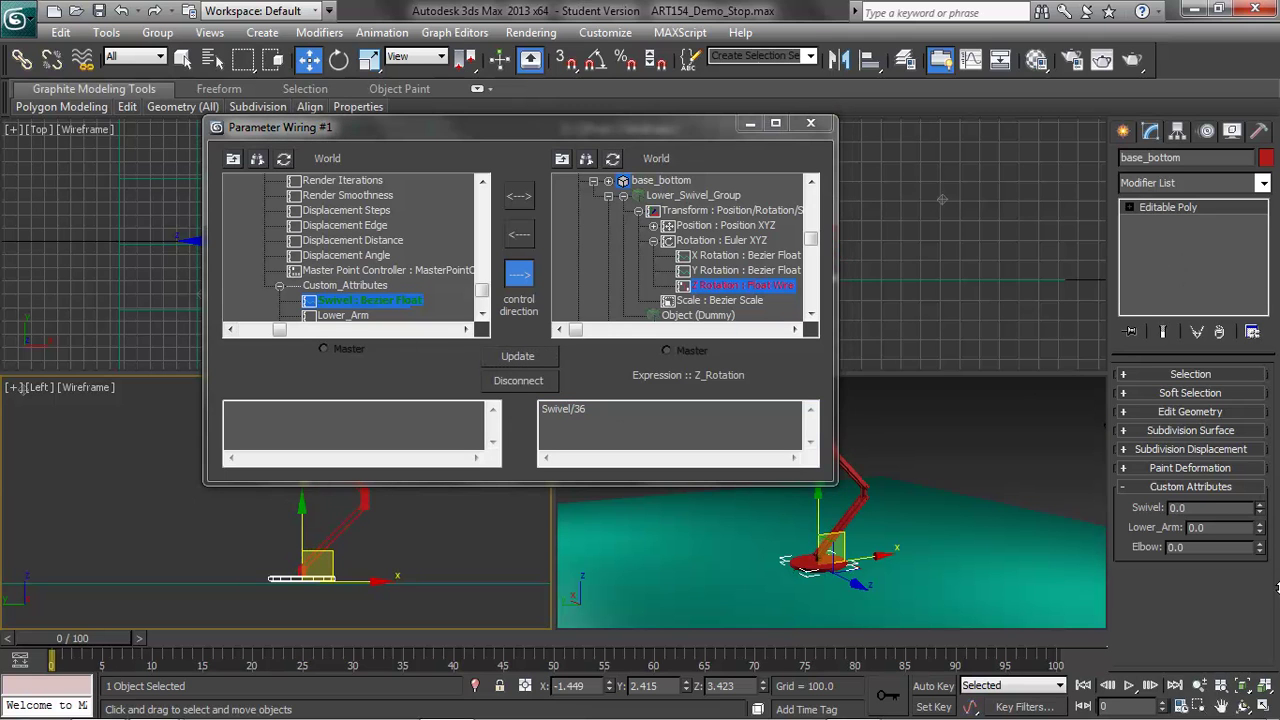
click(751, 124)
Reopen the Parameter Editor and bring up base_bottom's custom attributes for editing.
click(418, 33)
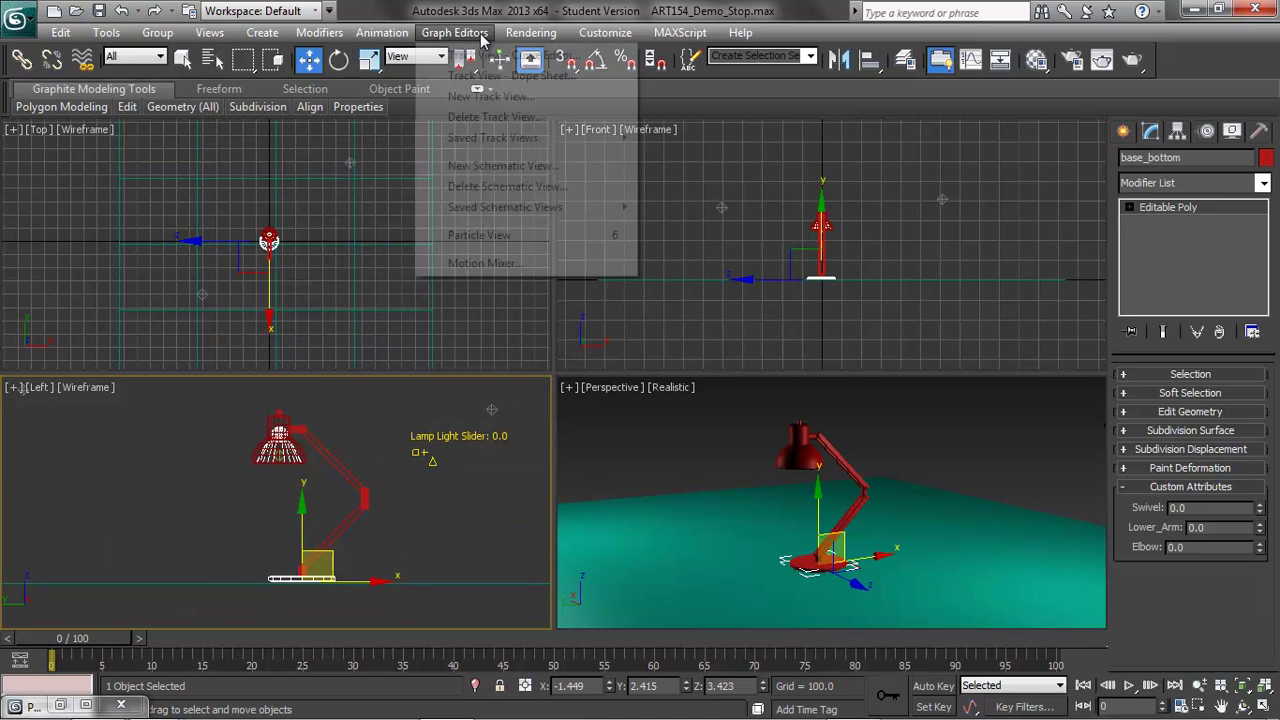
mouse_move(382, 32)
click(449, 291)
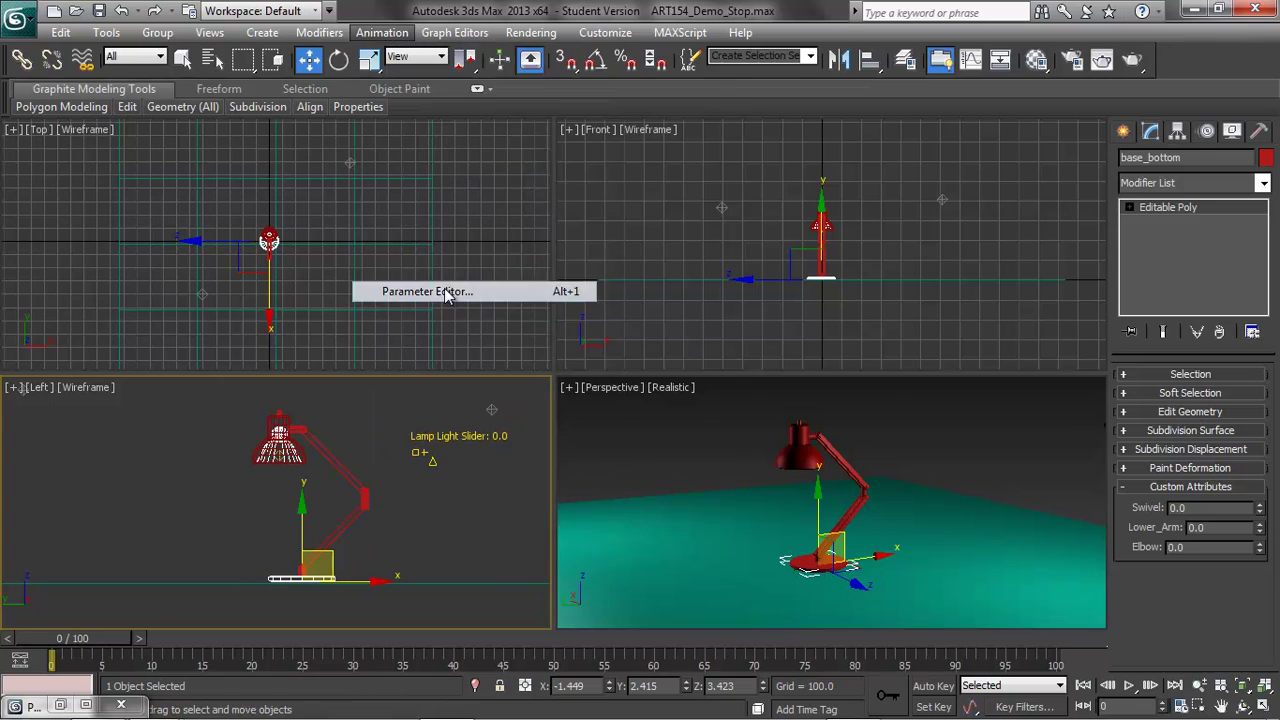
drag(626, 84, 407, 83)
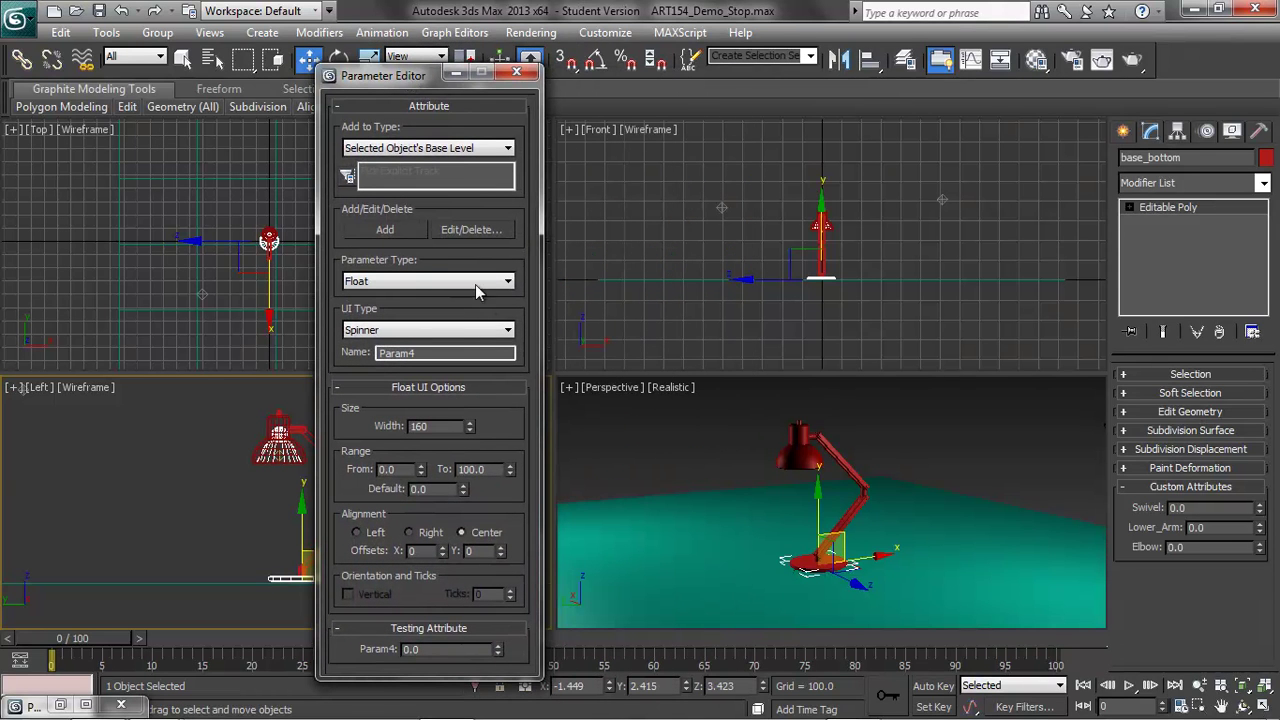
click(474, 231)
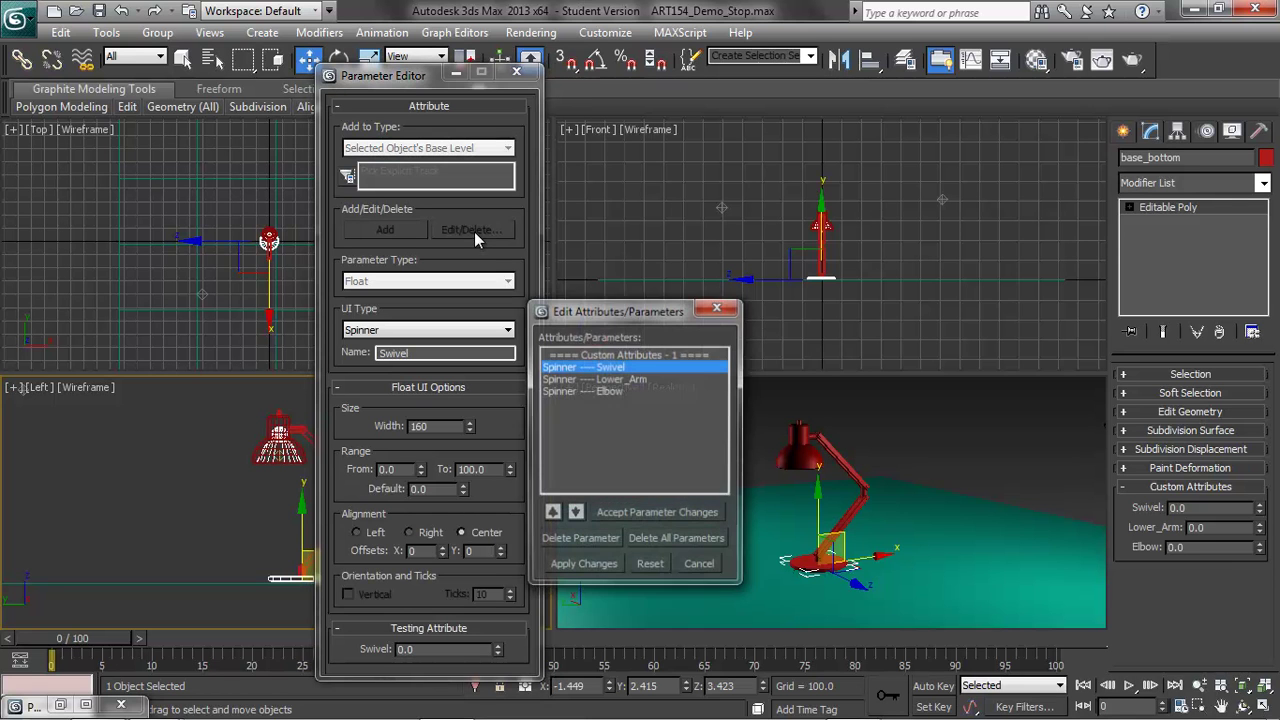
Reselect the lamp base, reopen its custom attributes for editing, and look through the Lower_Arm and Elbow parameters.
click(972, 445)
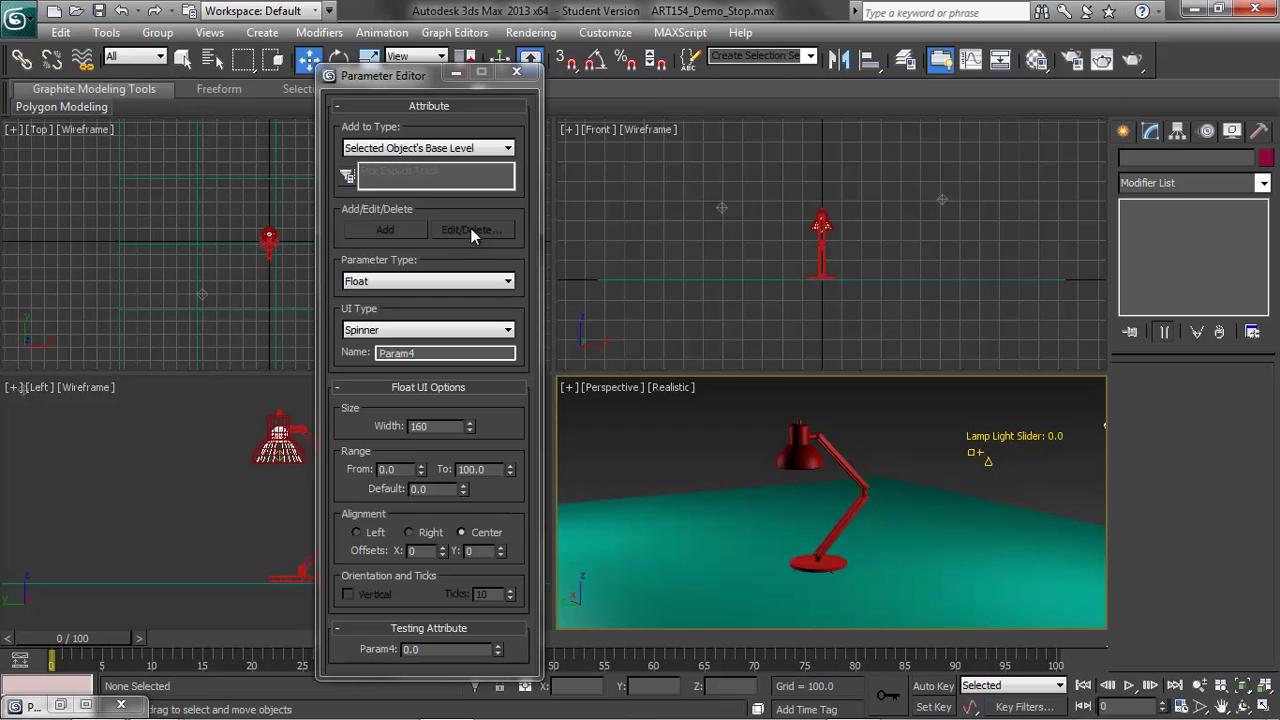
click(824, 552)
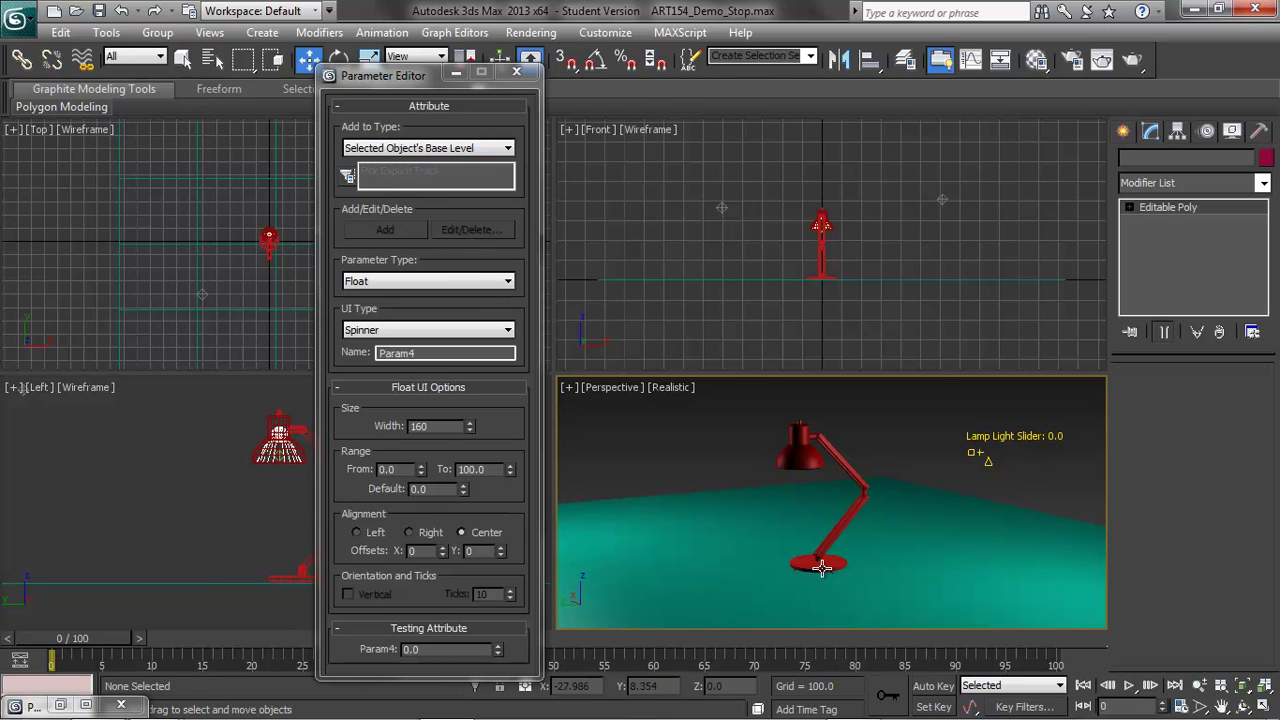
click(464, 230)
drag(612, 295, 730, 141)
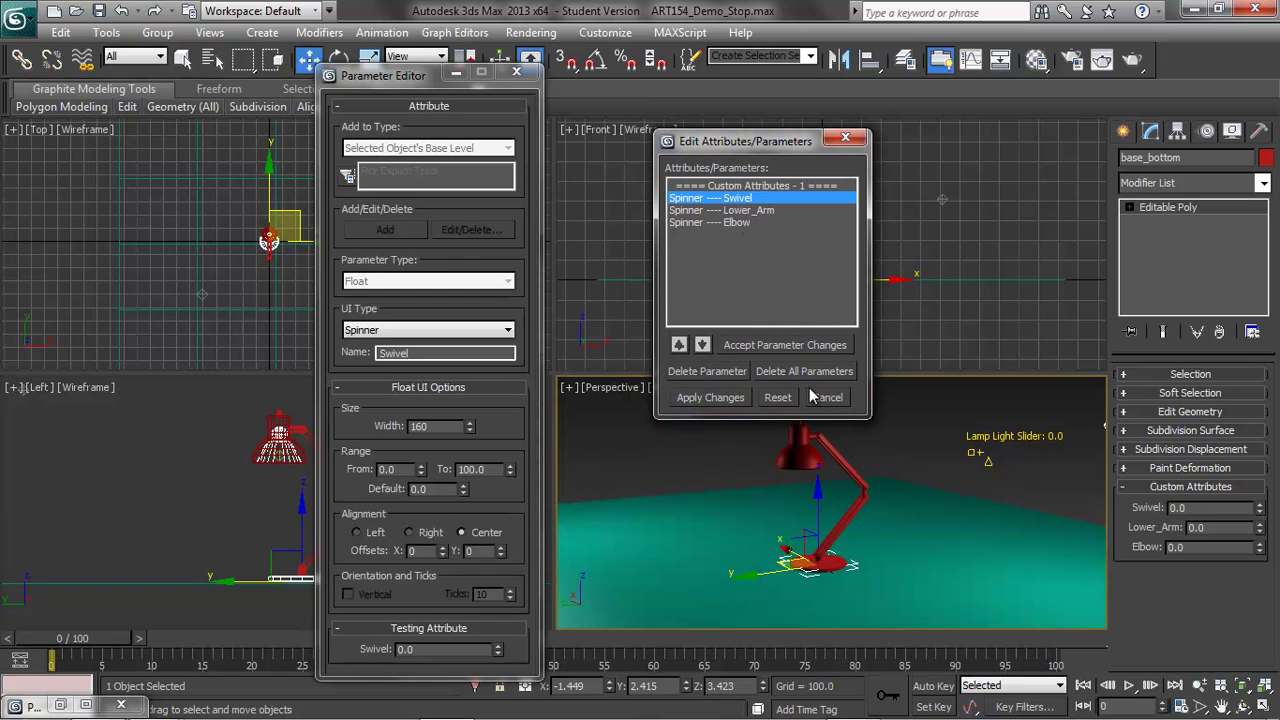
click(740, 210)
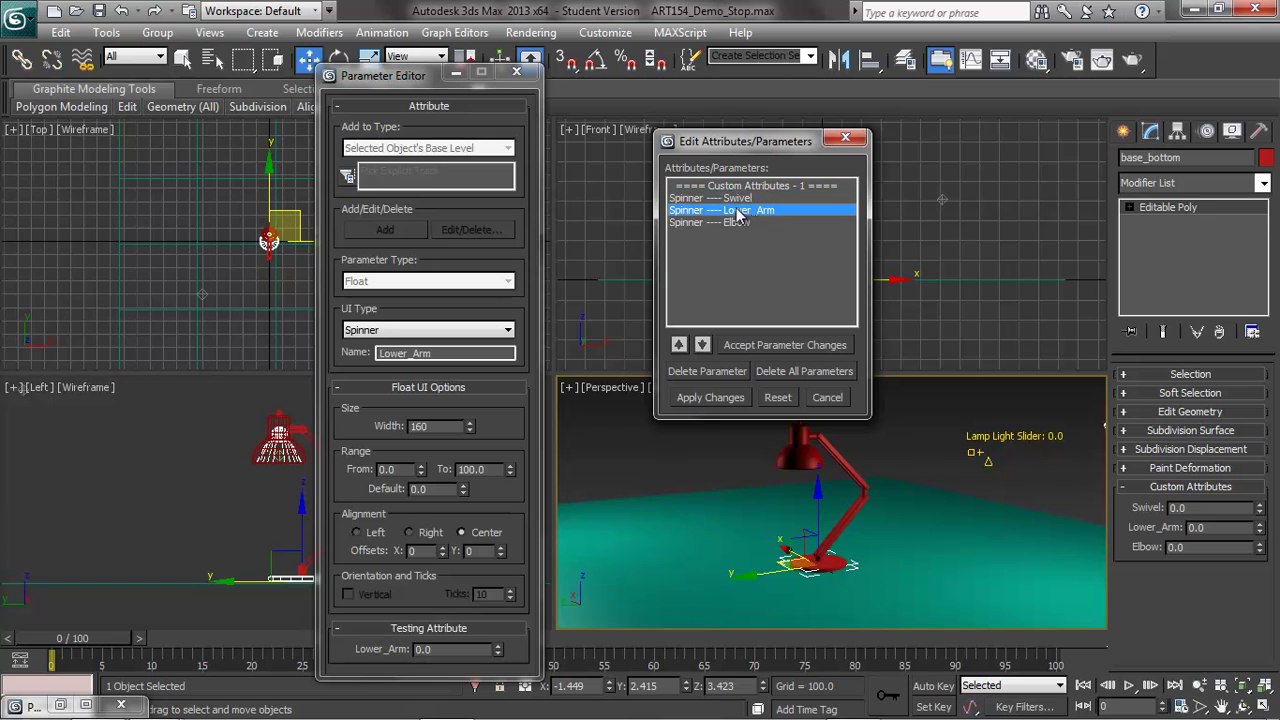
click(737, 222)
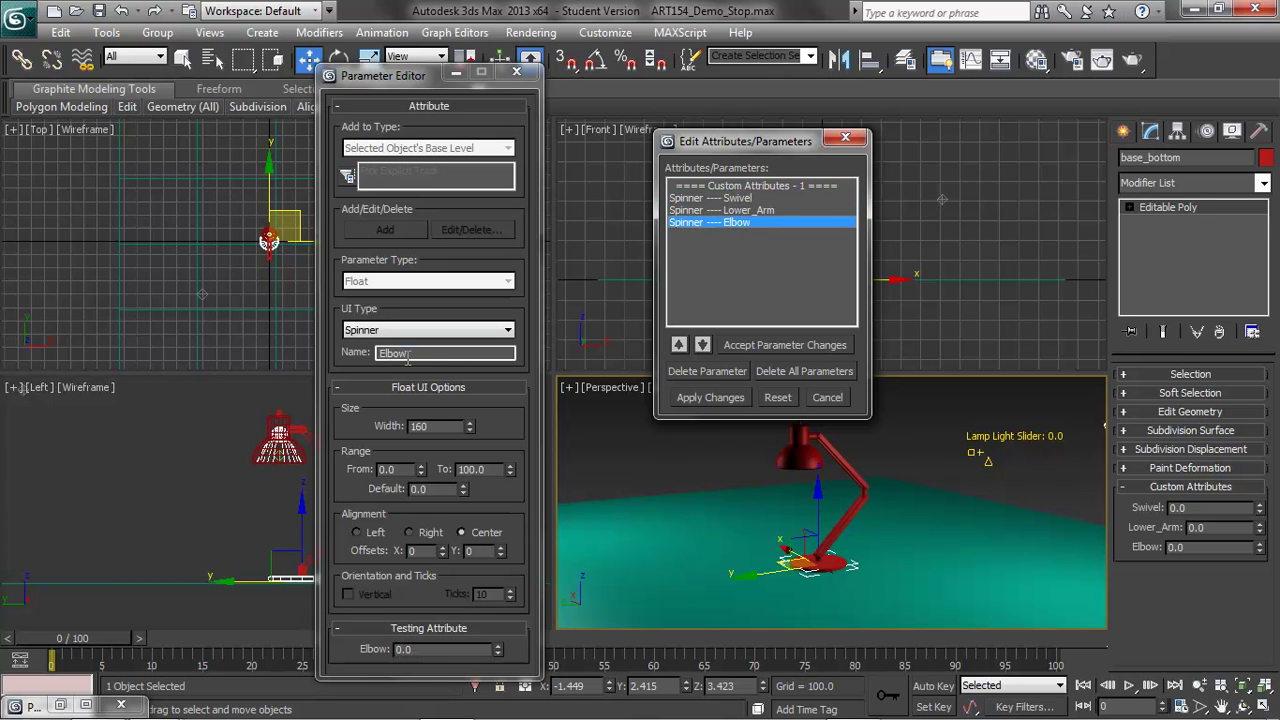
Set the Swivel attribute's range from -360 to 360 and apply the changes.
click(718, 198)
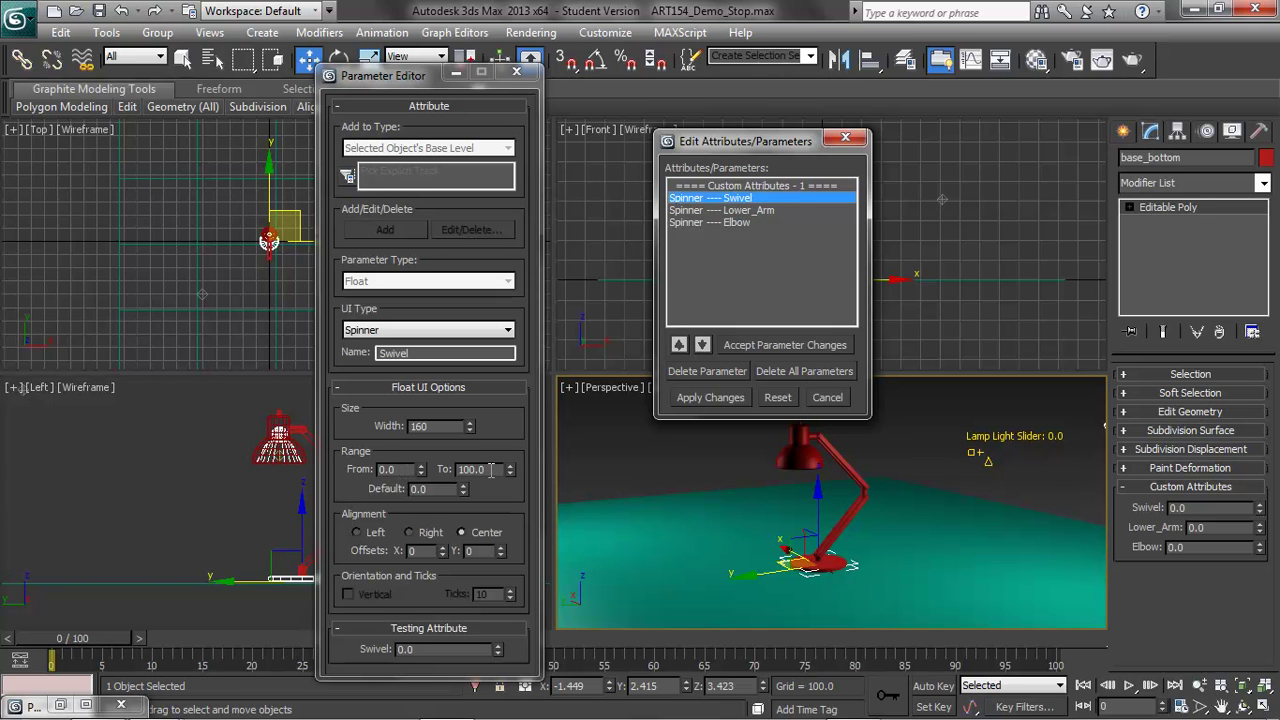
drag(399, 470, 360, 471)
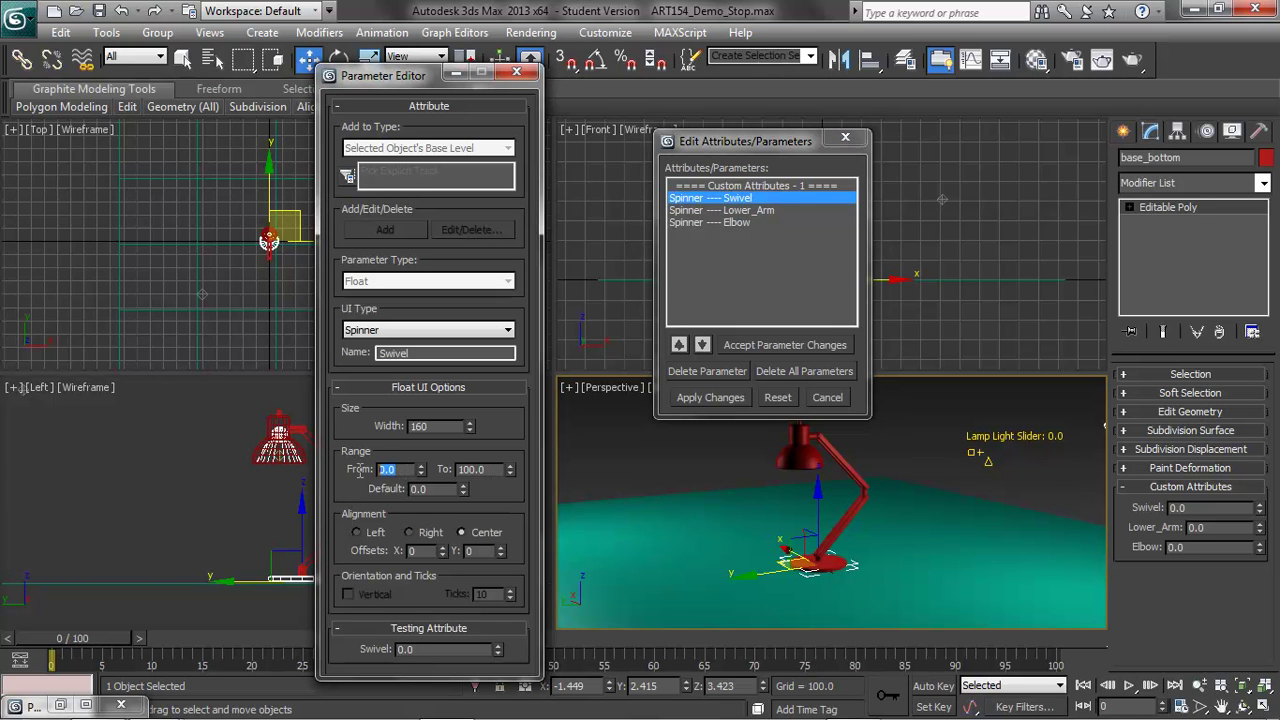
key(Tab)
click(389, 499)
text(-)
drag(498, 469, 440, 459)
text(36)
click(711, 396)
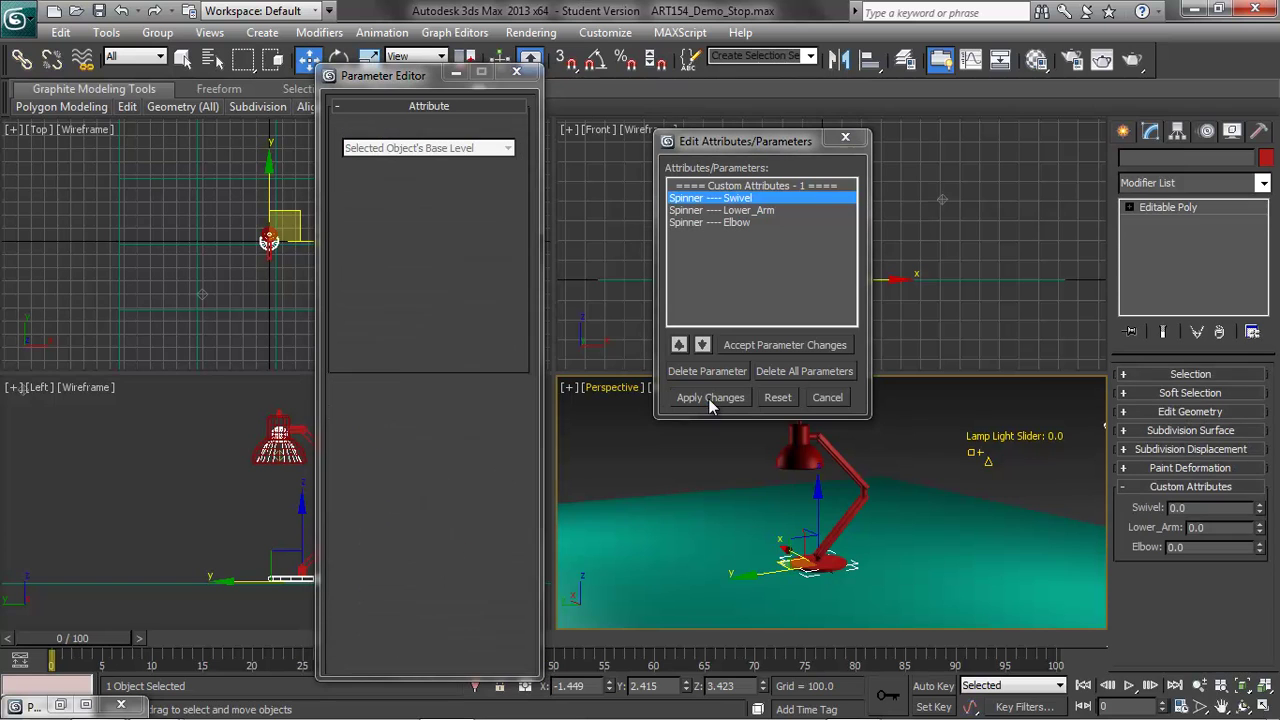
Test the Swivel spinner with a negative value of about -2.3, and close both attribute editing windows.
drag(1260, 511, 1229, 520)
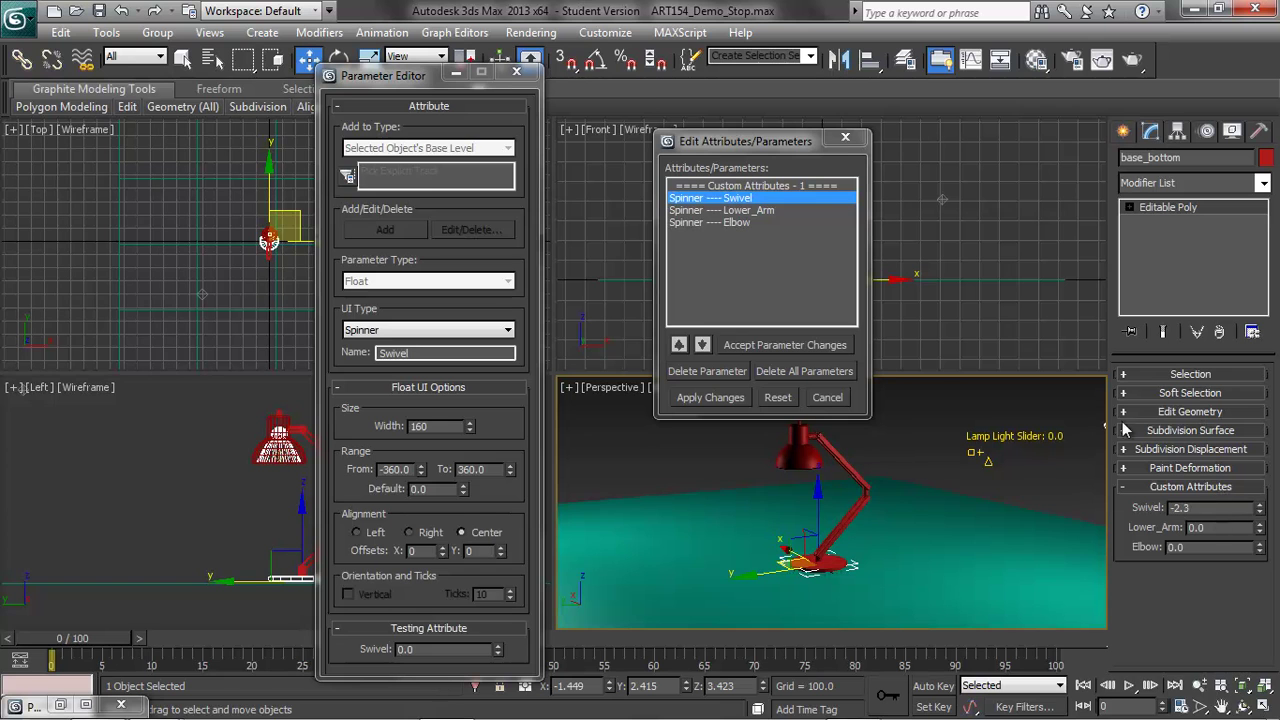
click(855, 144)
click(516, 74)
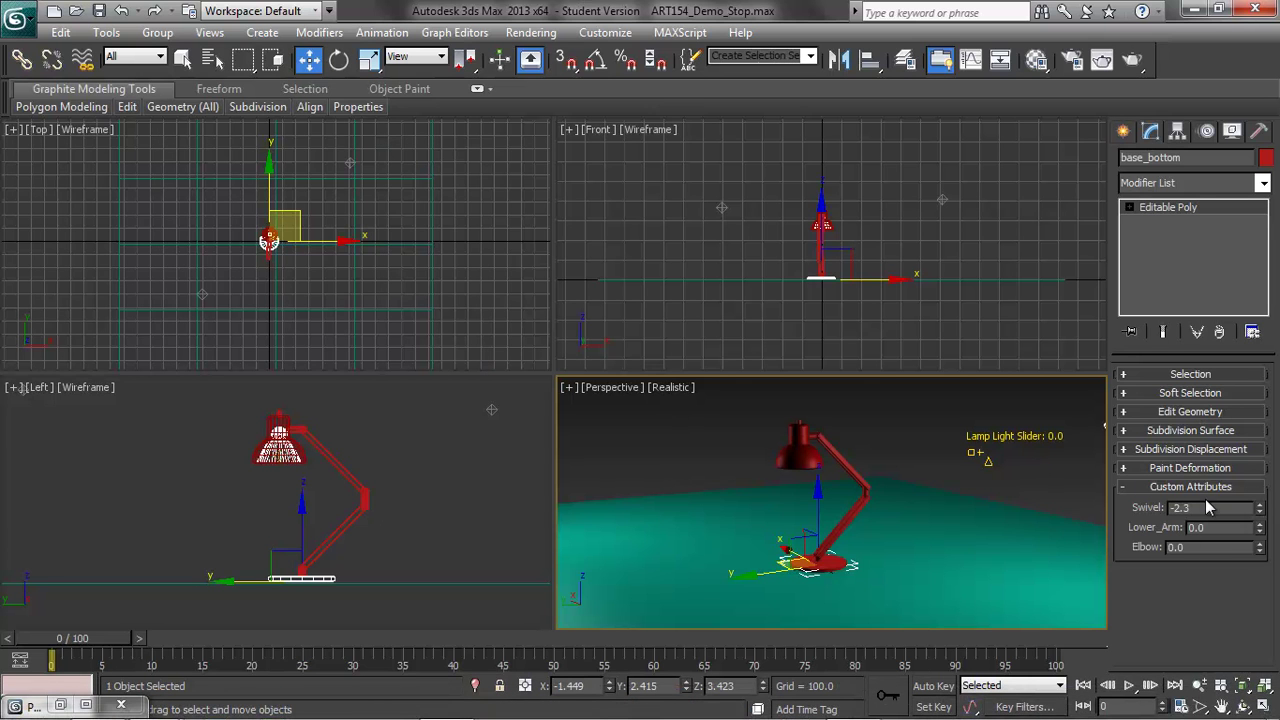
With Auto Key on, animate Swivel from about 6.9 at frame 0 to 12.4 at frame 10, return to frame 0, and turn Auto Key off.
click(933, 685)
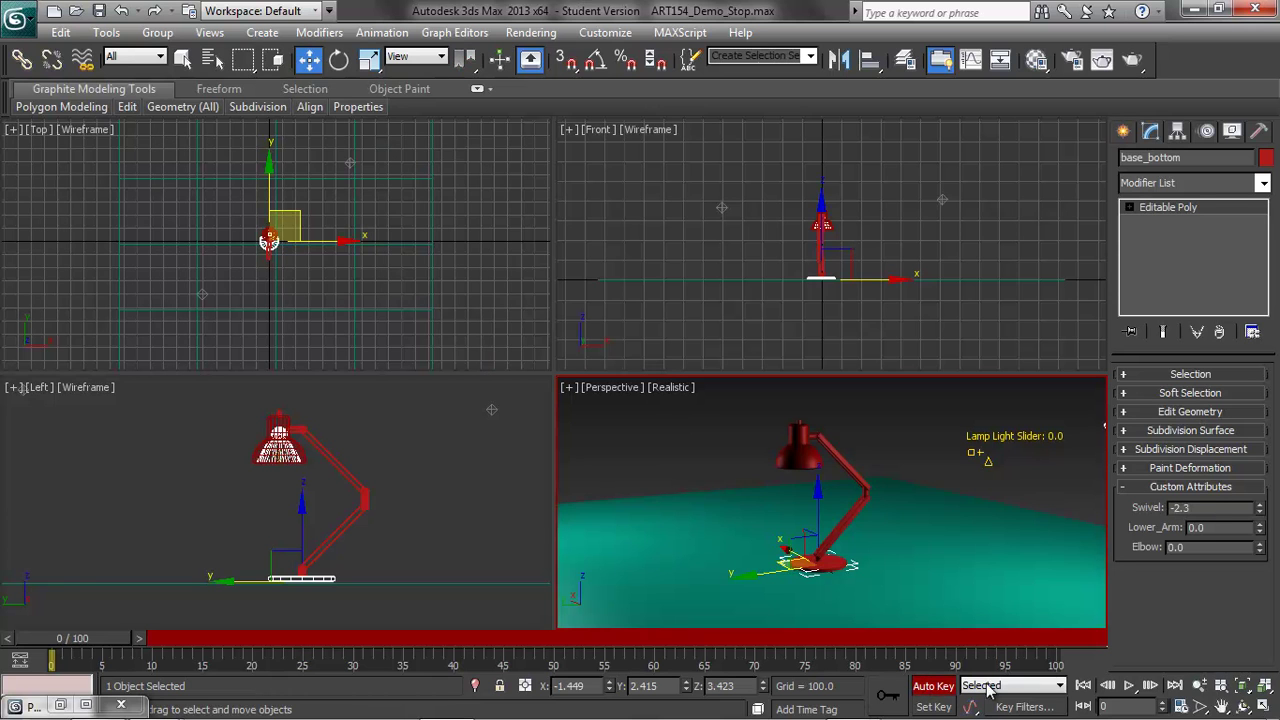
drag(1258, 511, 1258, 488)
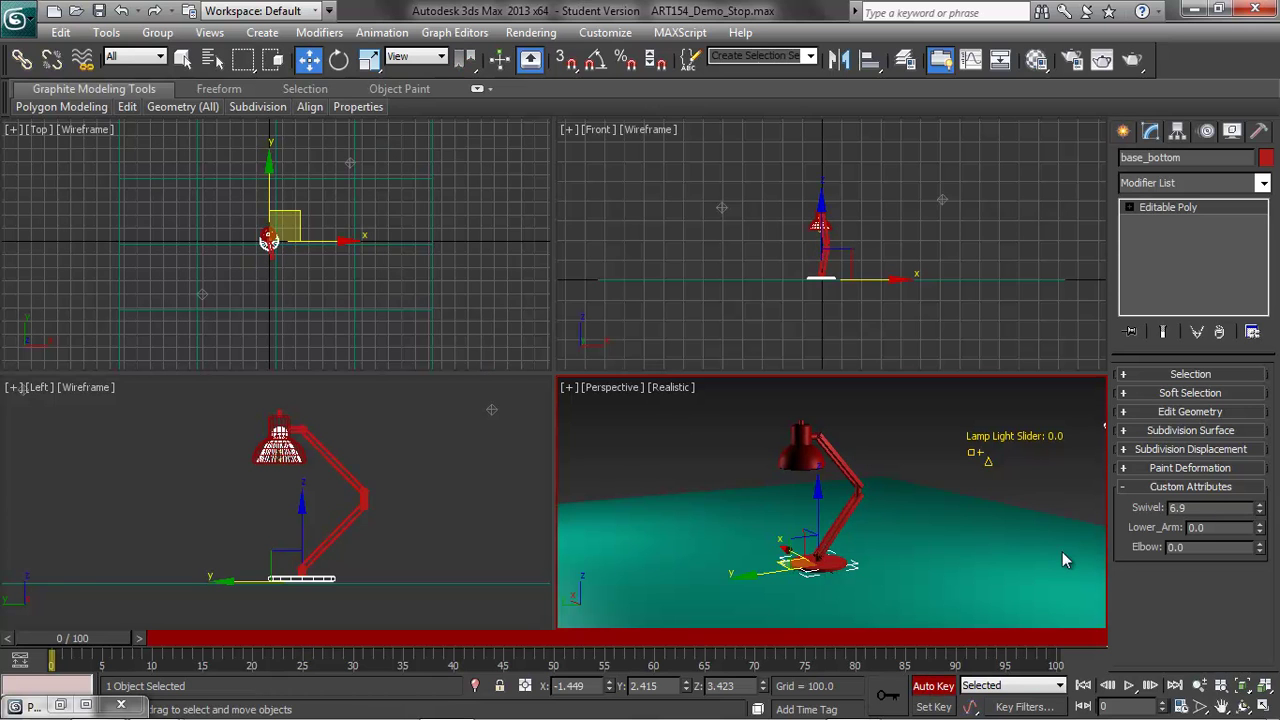
drag(95, 640, 189, 640)
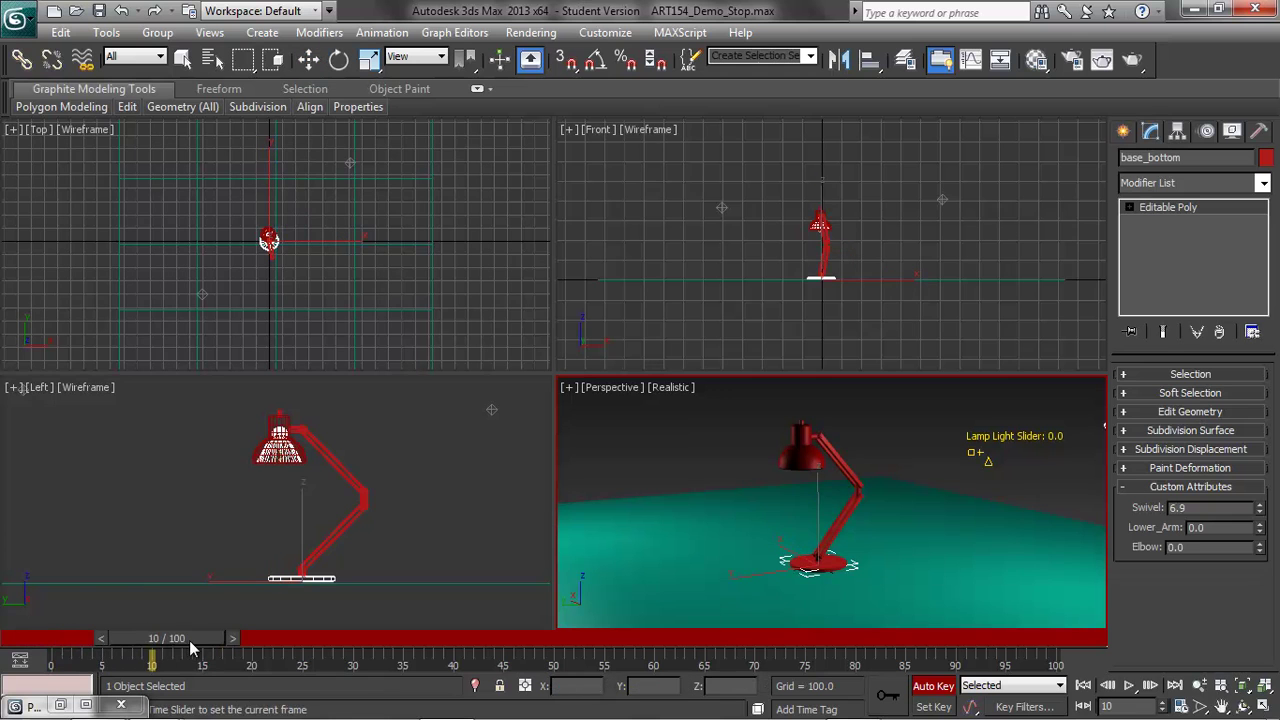
drag(1260, 512, 1260, 503)
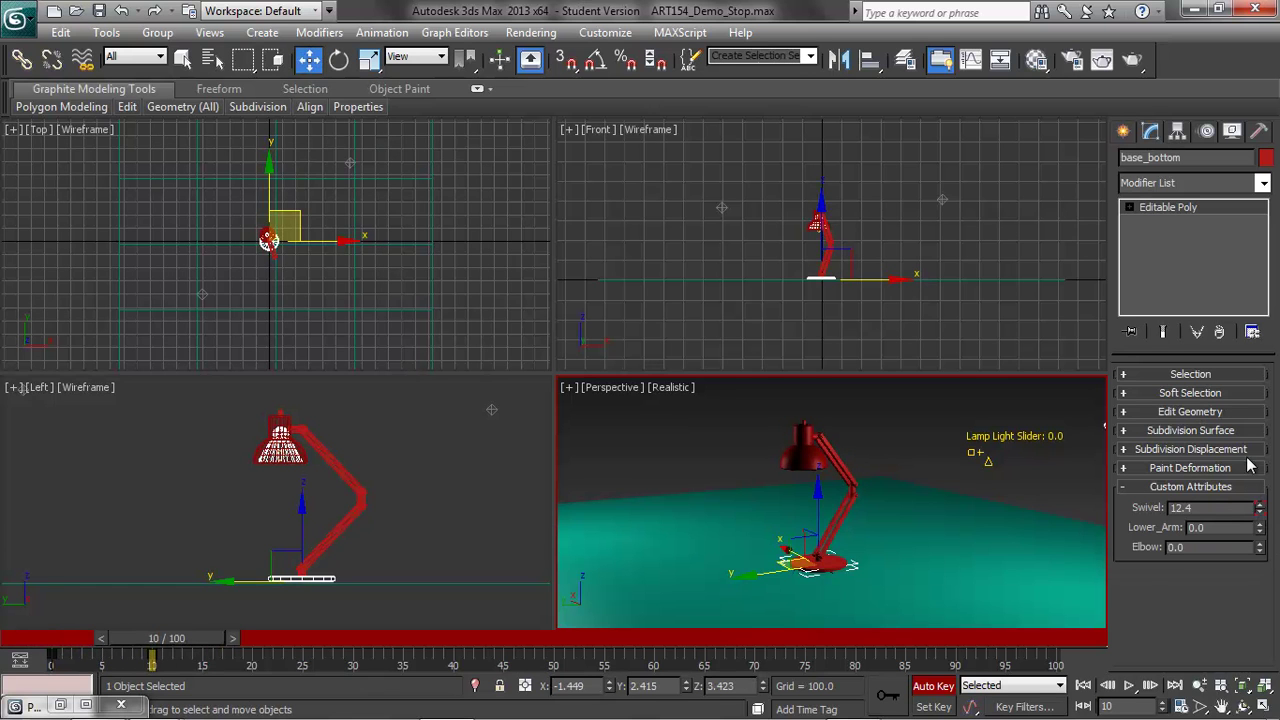
drag(193, 636, 95, 638)
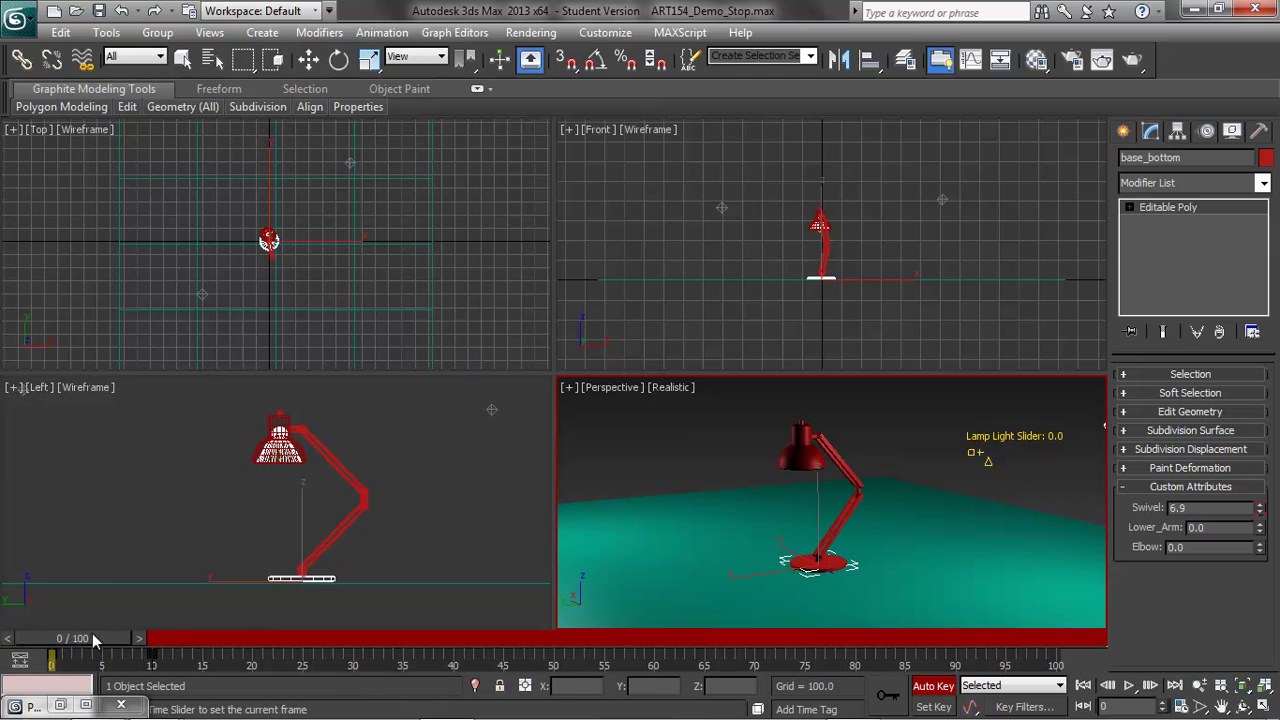
click(933, 686)
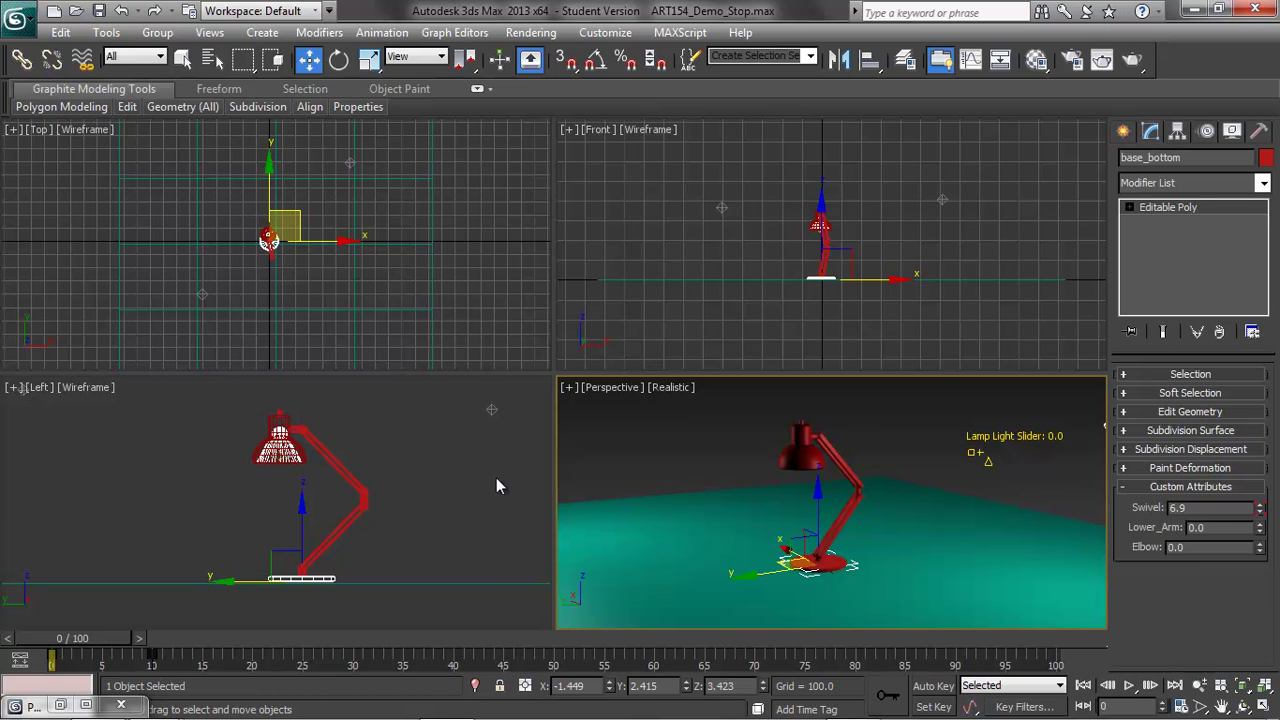
mouse_move(804, 717)
click(856, 705)
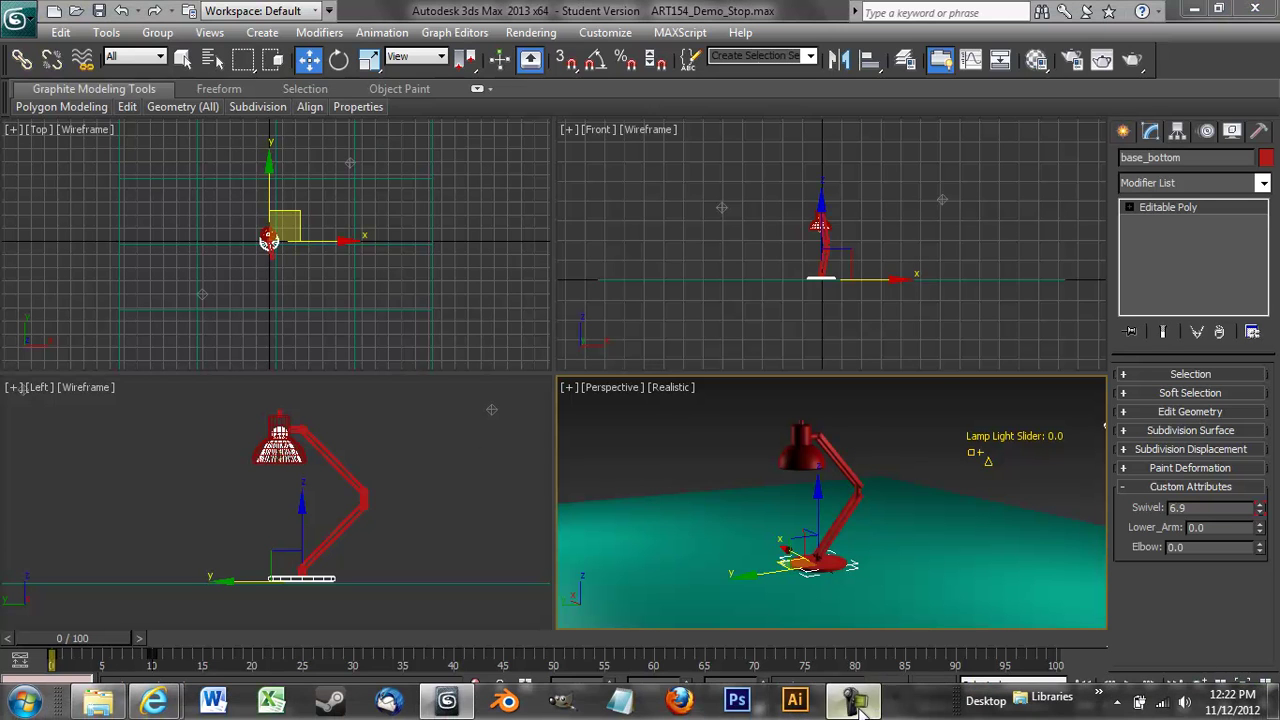